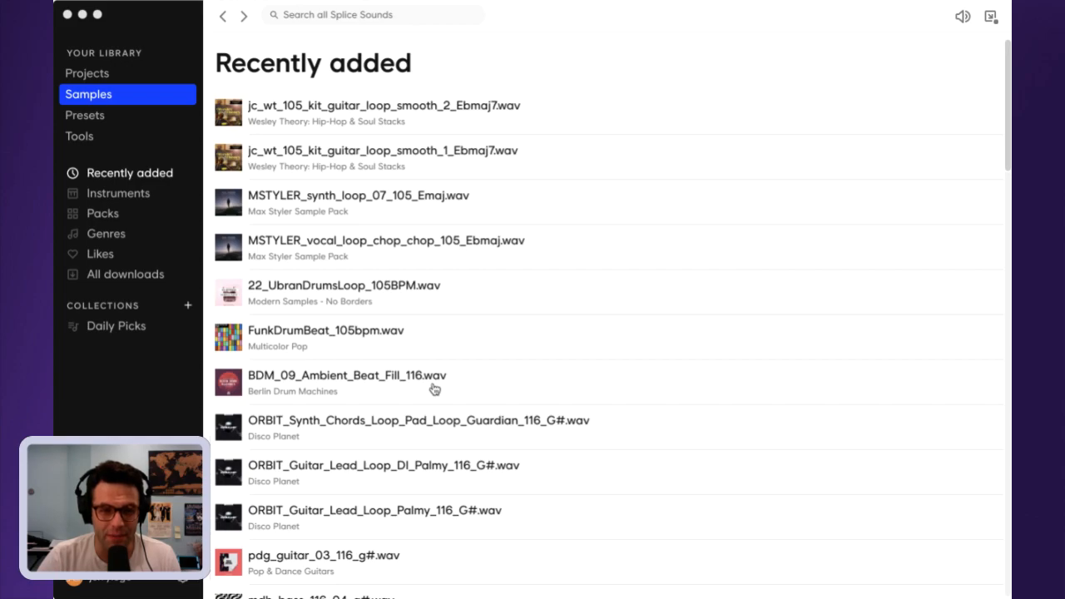
- Search the sample library for bassline and filter the results to key A at exactly 110 BPM
left_click(260, 594)
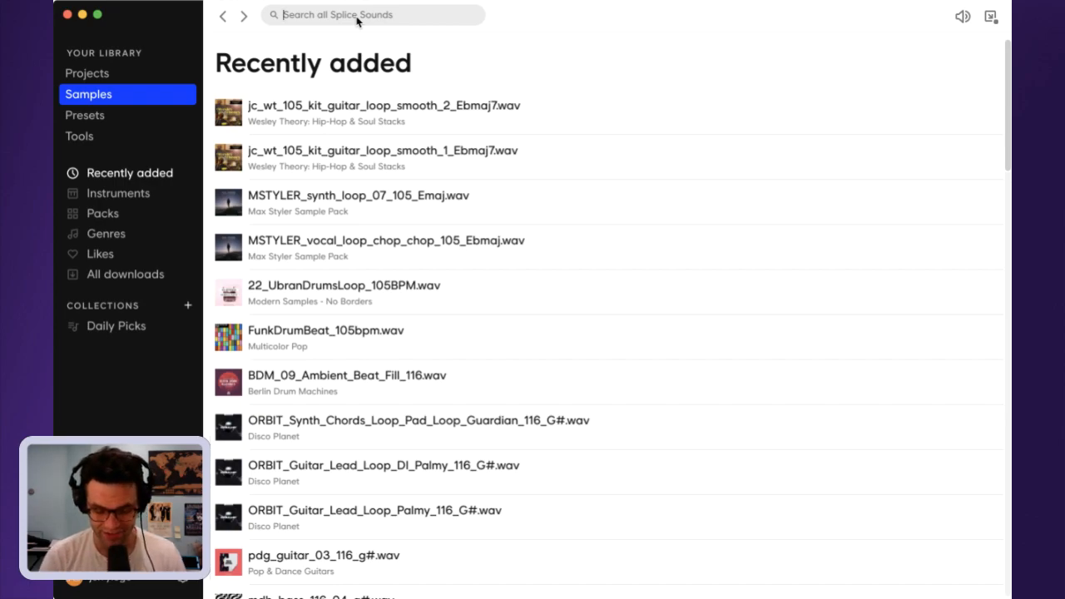
type("bassline")
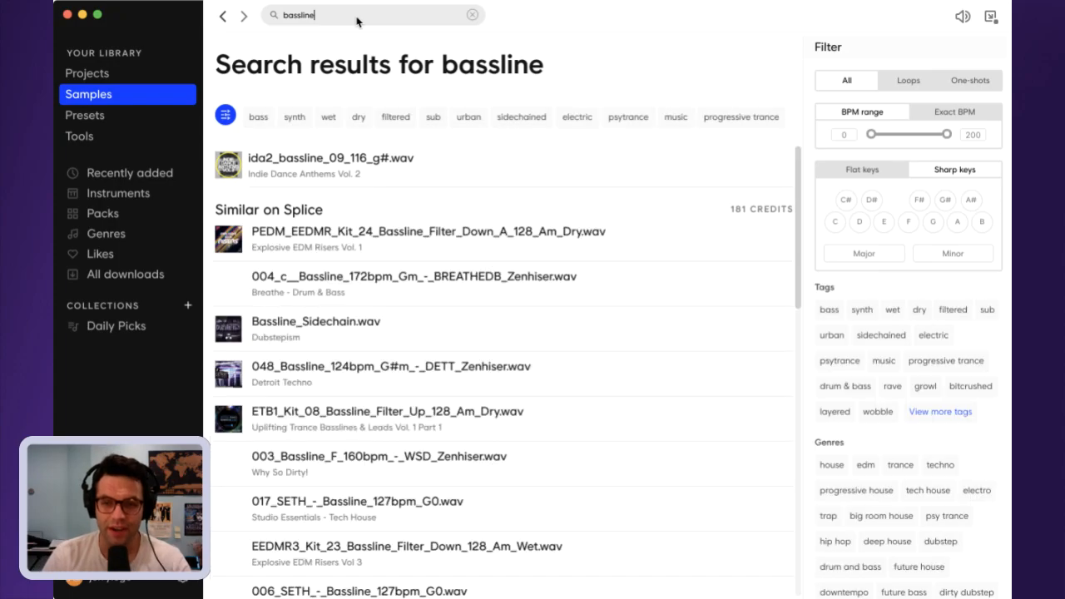
left_click(958, 223)
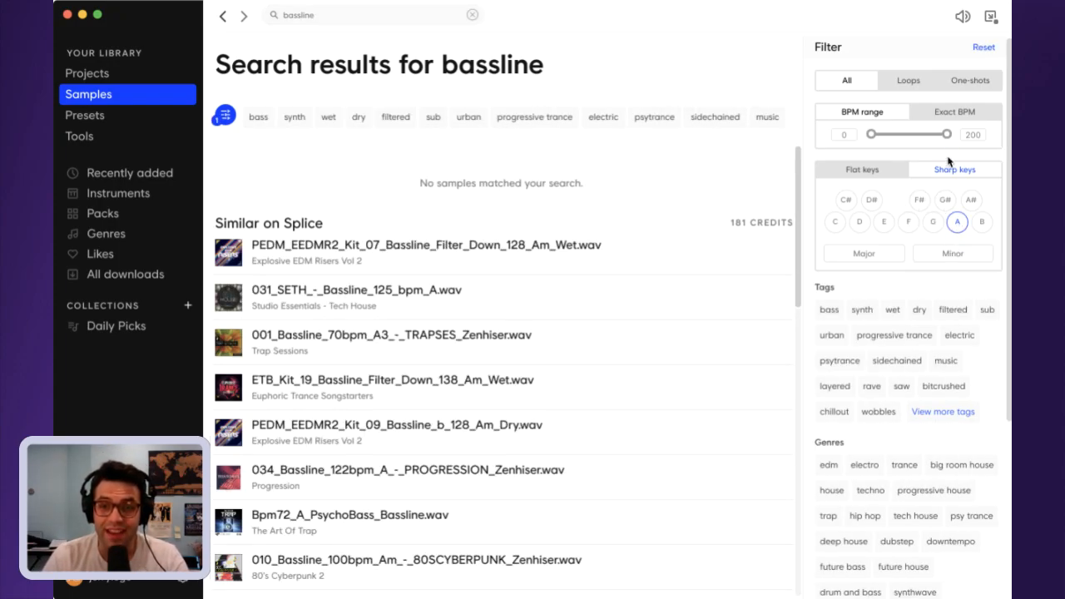
left_click(955, 113)
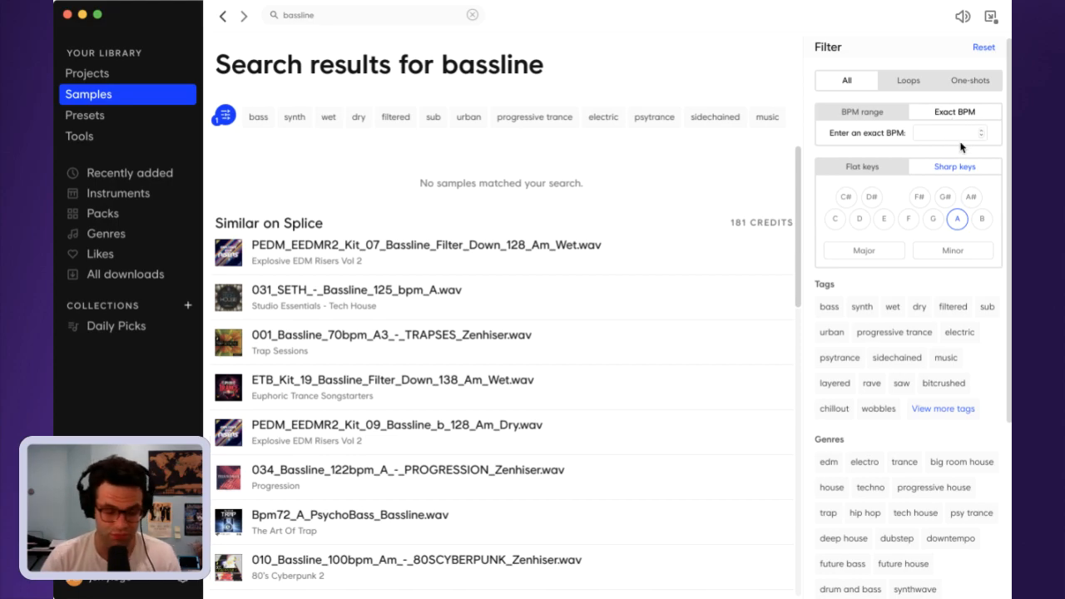
type("110")
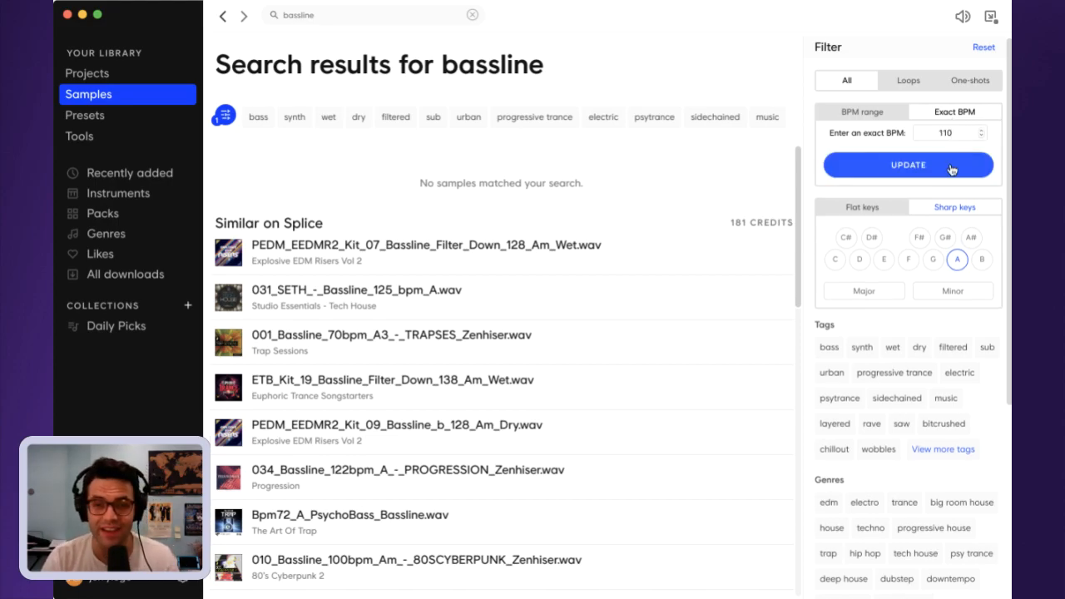
left_click(944, 166)
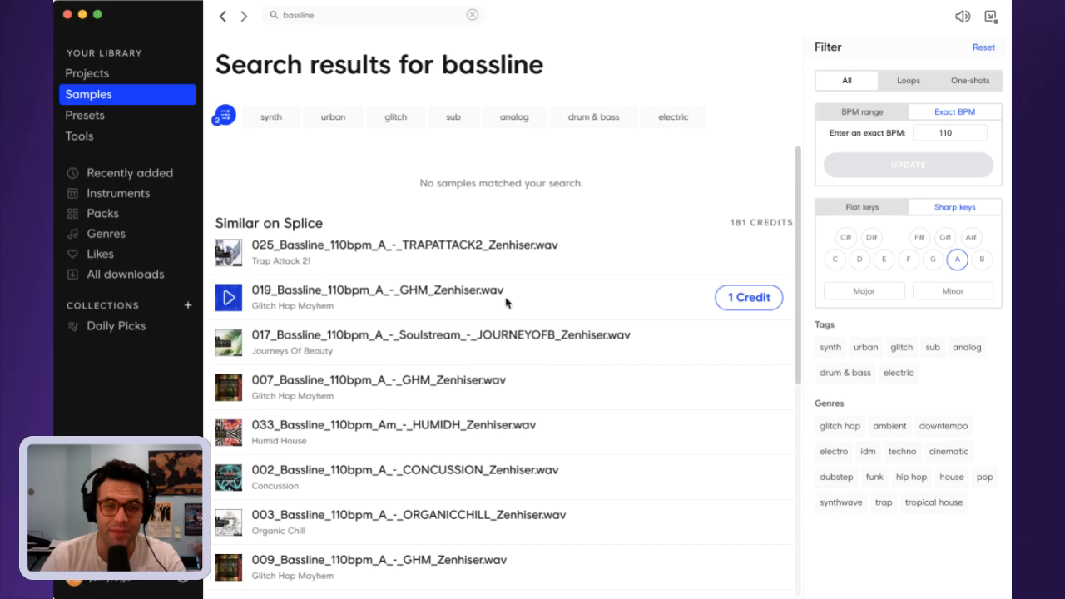
- Preview the 110 BPM bassline samples one after another, from the Trap Attack 2! bassline down to the Neon 80s one
left_click(229, 253)
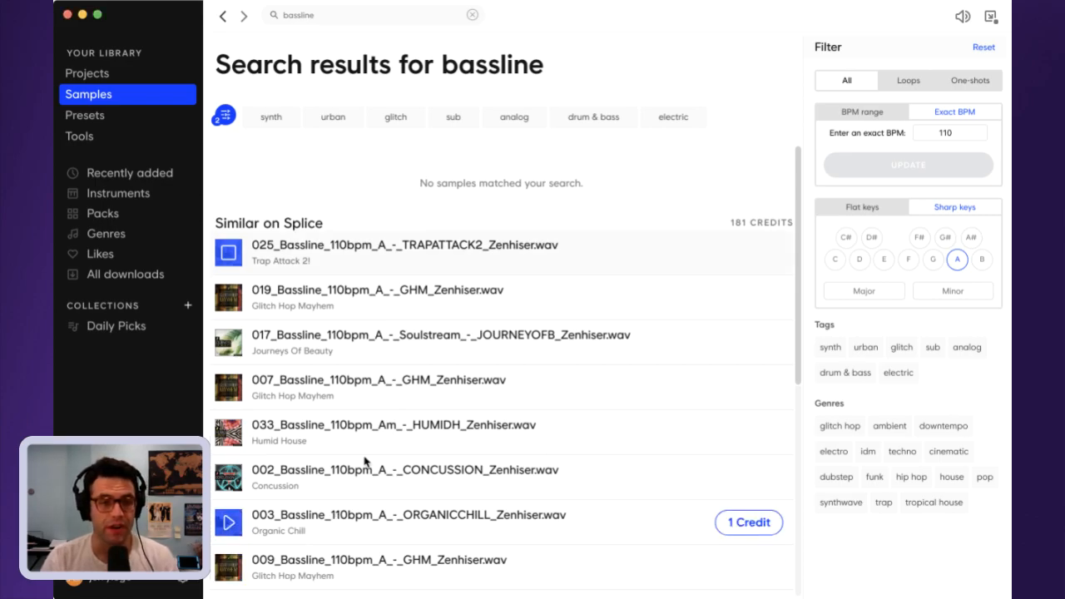
left_click(231, 303)
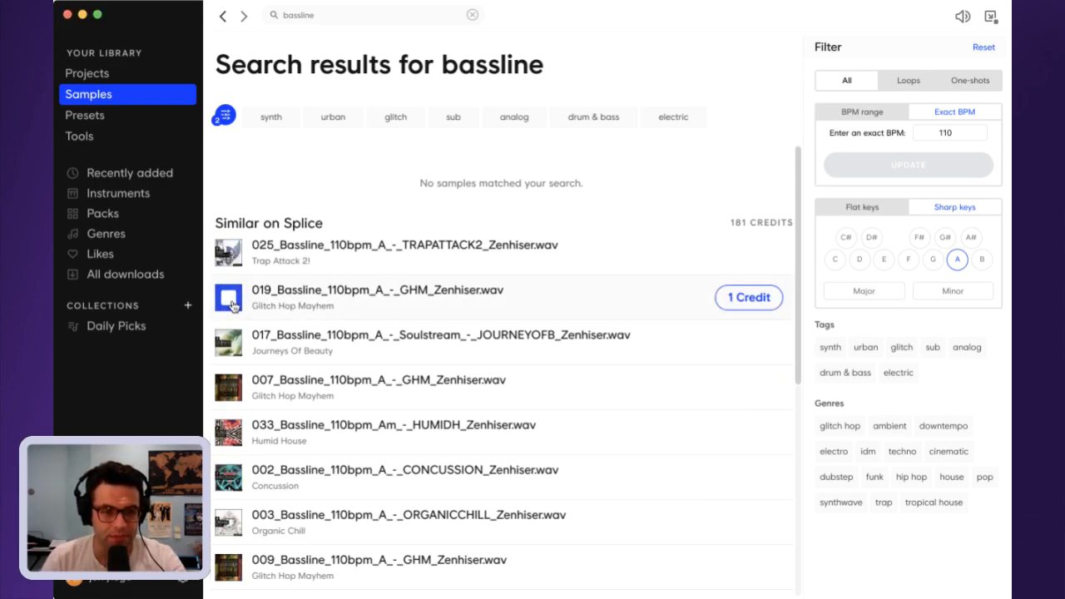
left_click(231, 345)
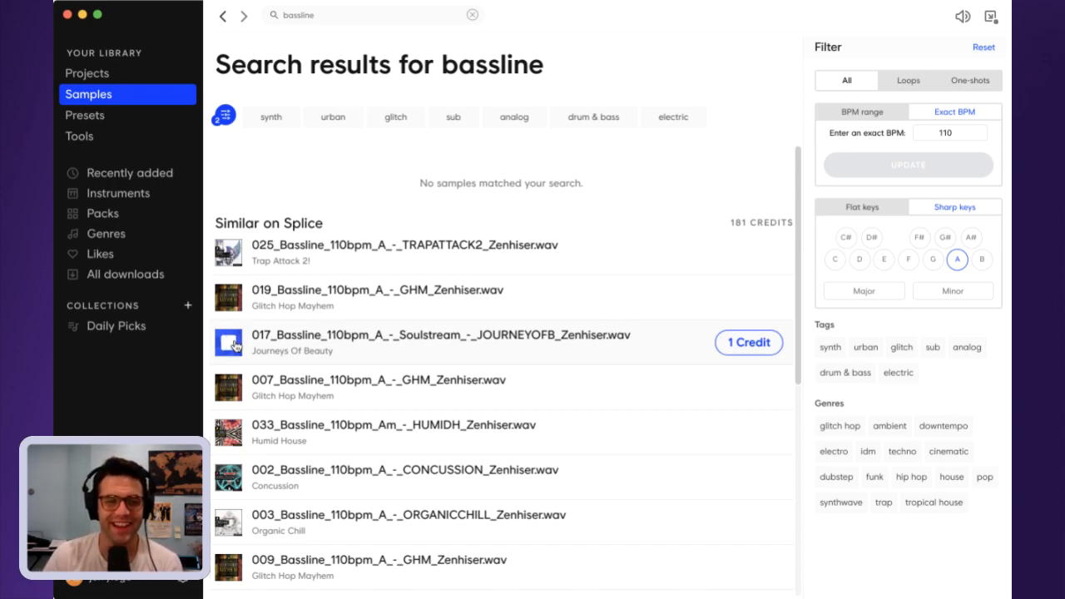
left_click(236, 346)
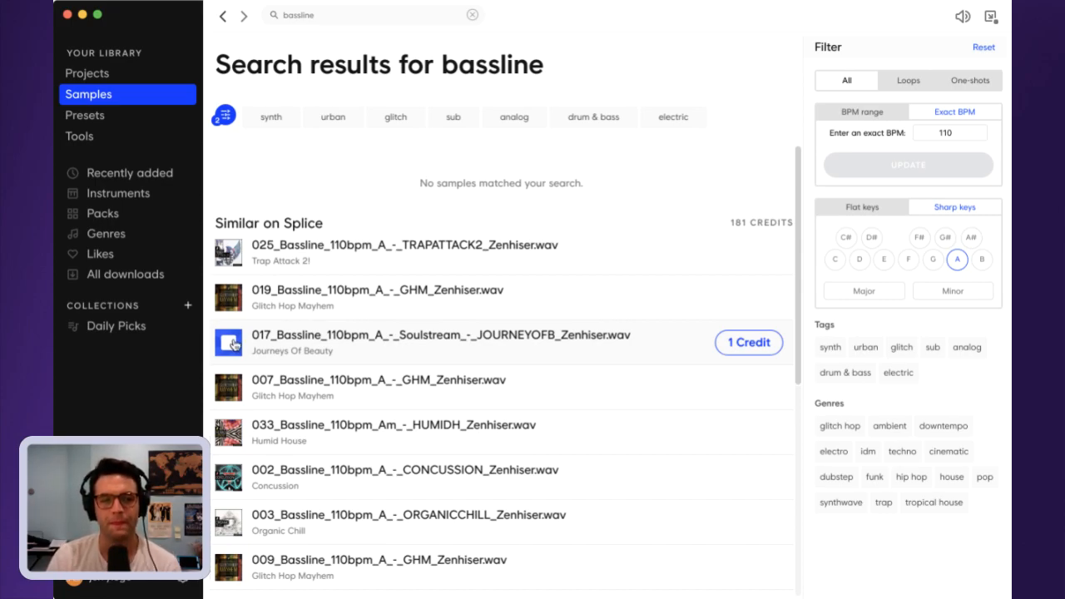
left_click(230, 387)
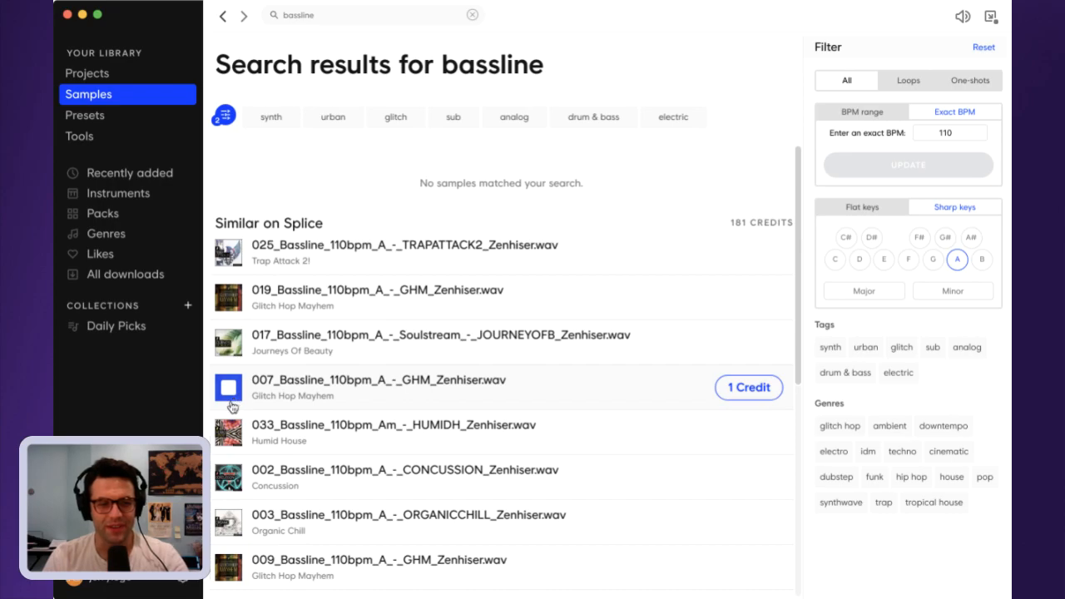
left_click(228, 430)
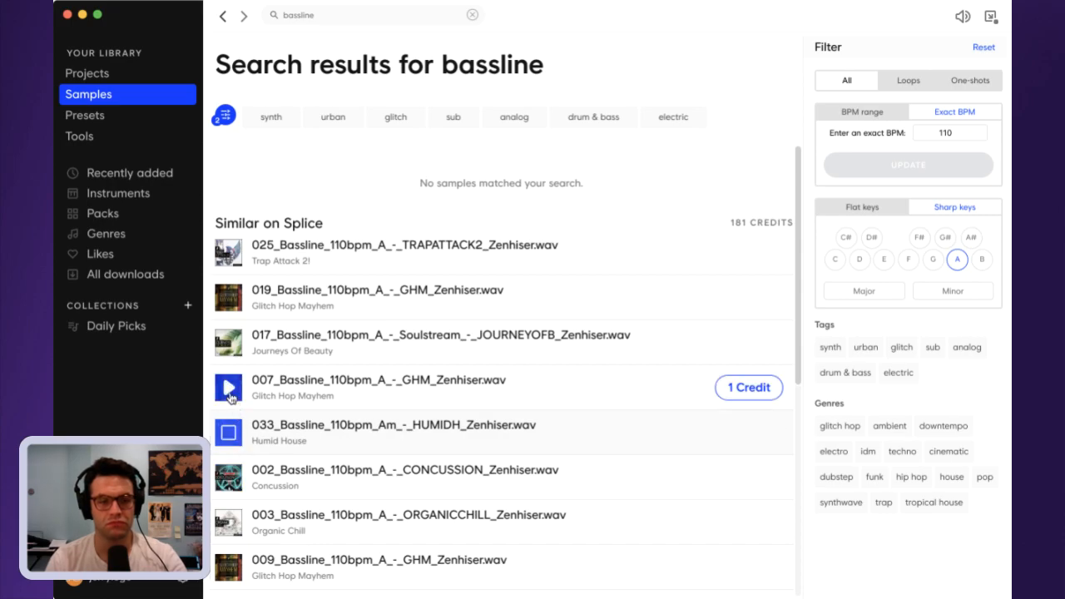
left_click(233, 479)
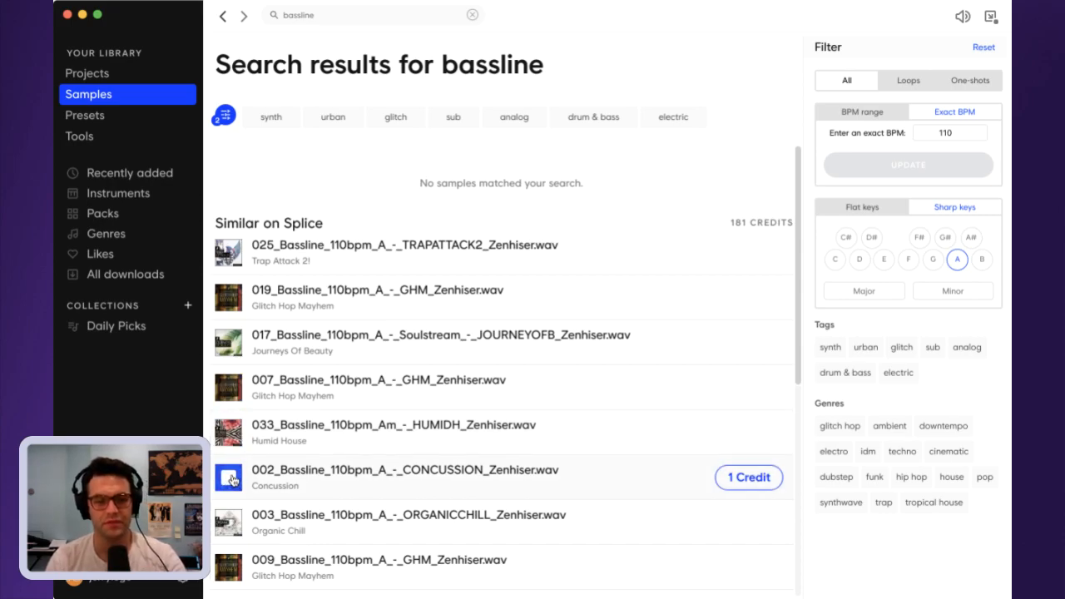
scroll(233, 470, "down", 2)
left_click(229, 455)
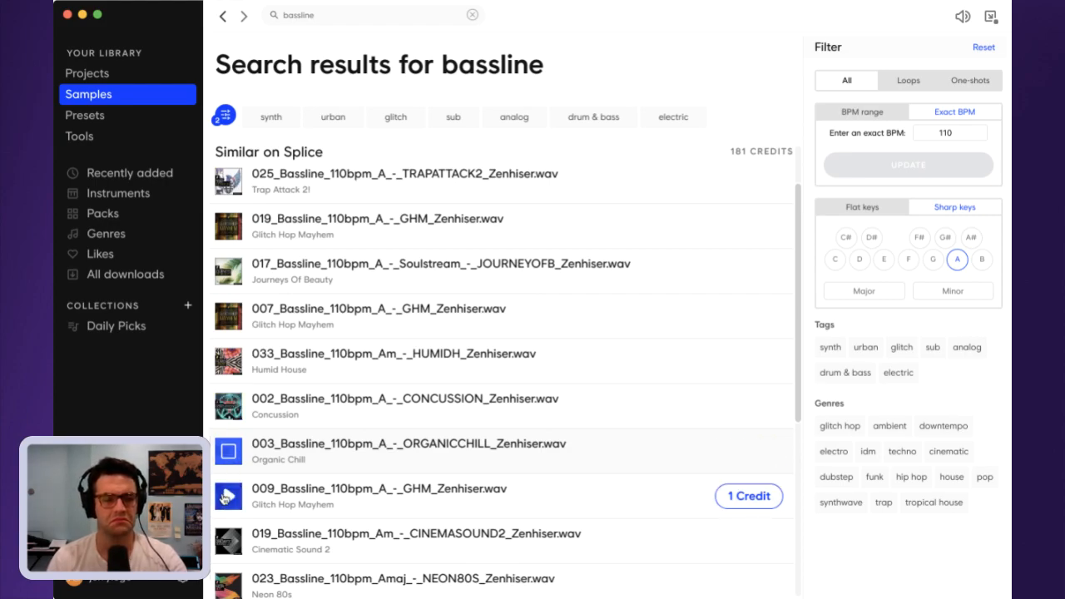
left_click(227, 498)
left_click(228, 541)
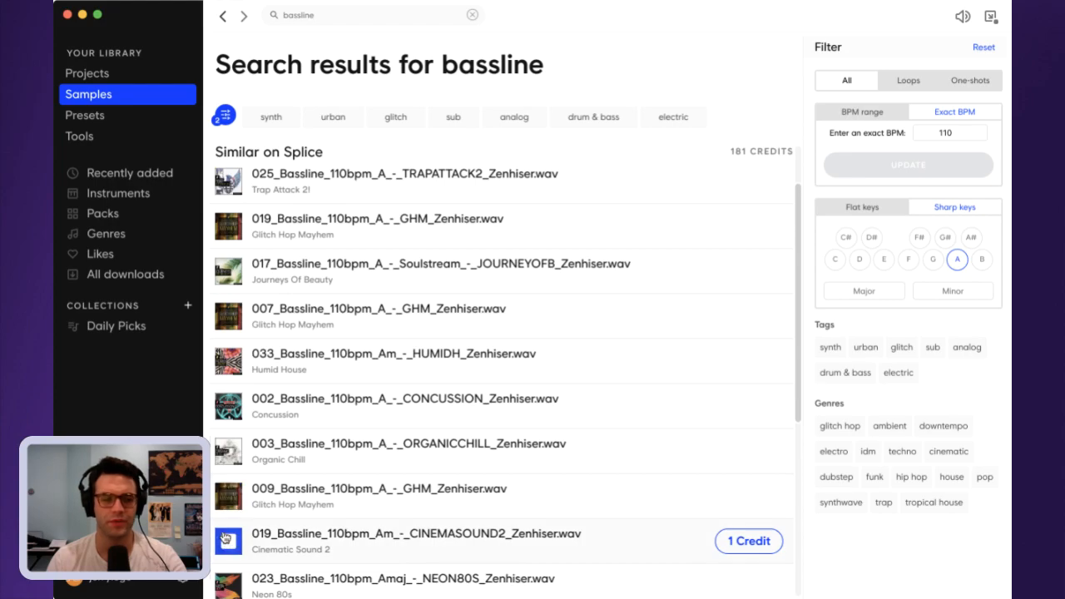
scroll(229, 539, "down", 2)
left_click(228, 484)
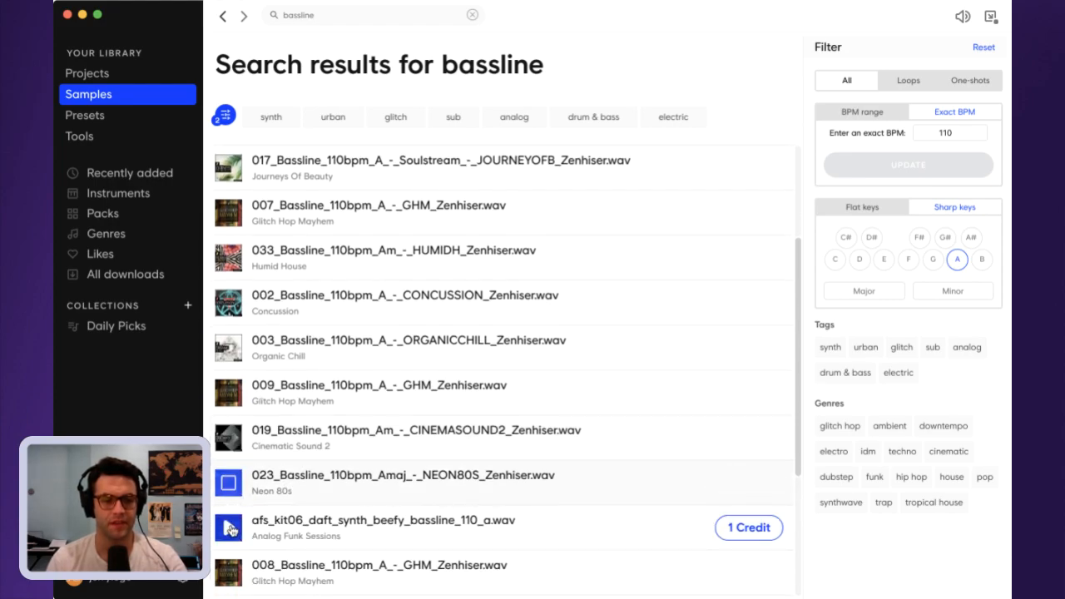
- Get 023_Bassline_110bpm_Amaj_-_NEON80S_Zenhiser.wav for 1 credit and open its enclosing folder
mouse_move(466, 485)
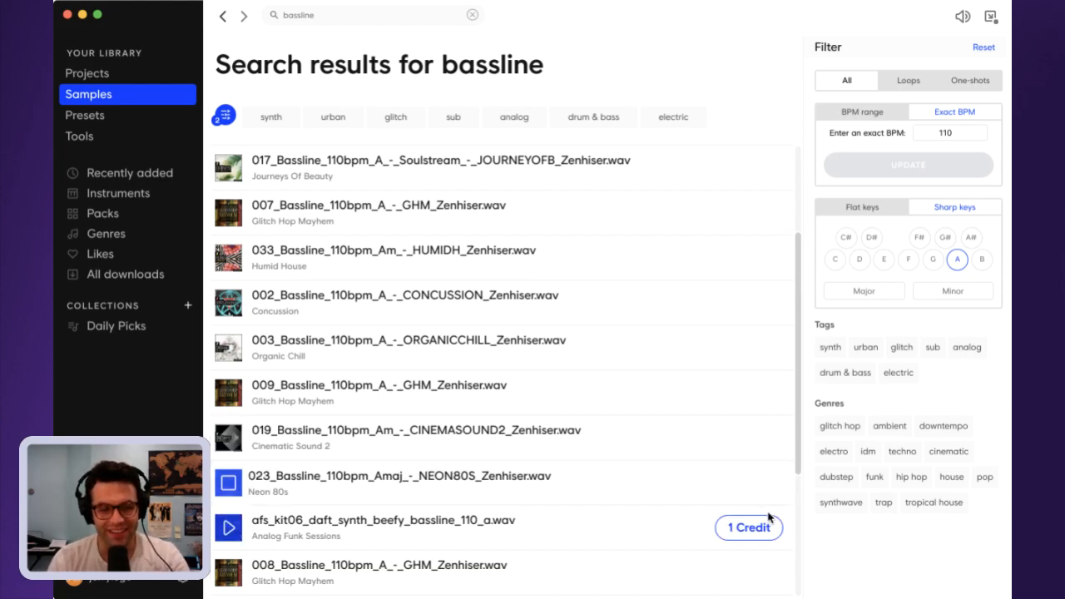
left_click(780, 483)
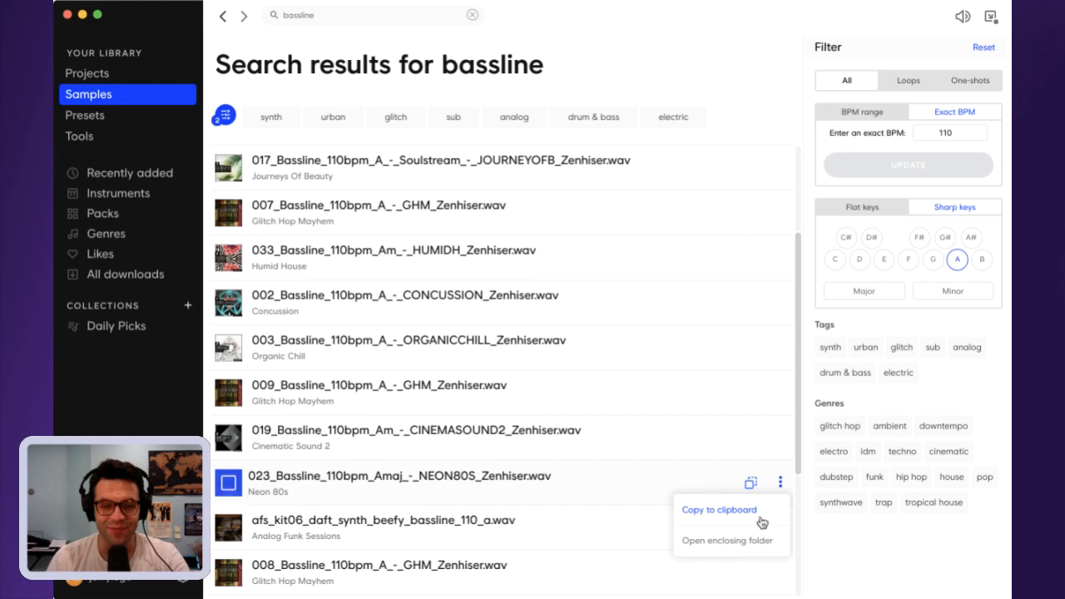
left_click(750, 542)
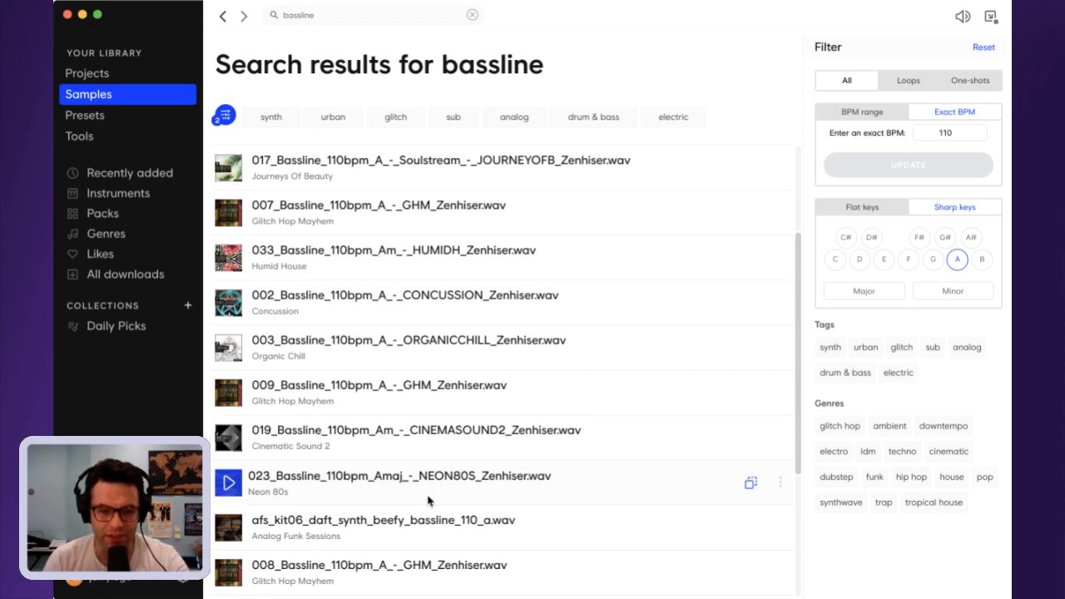
left_click(781, 483)
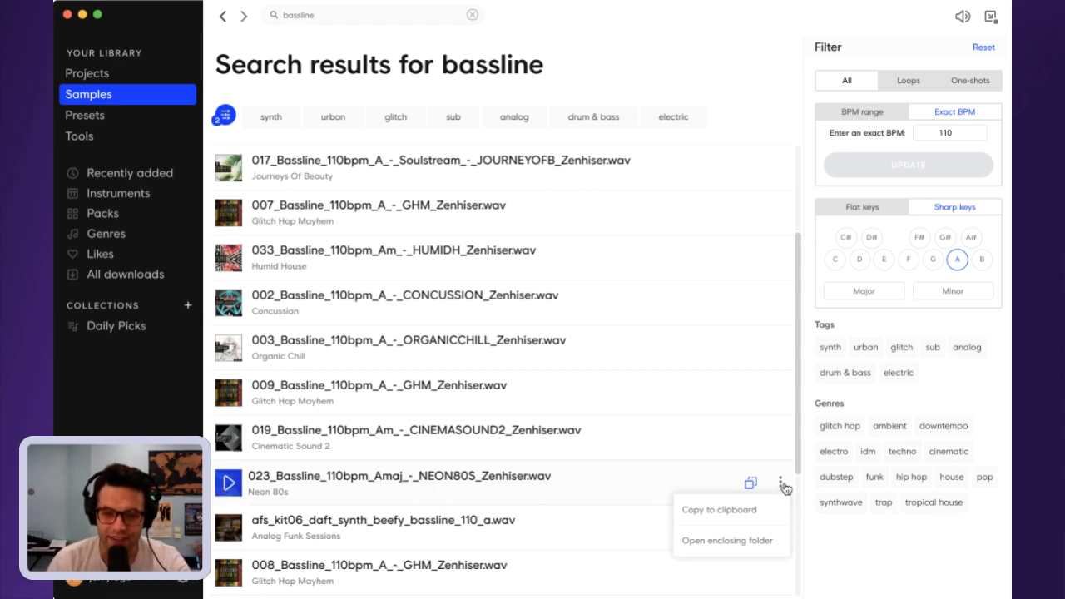
left_click(774, 543)
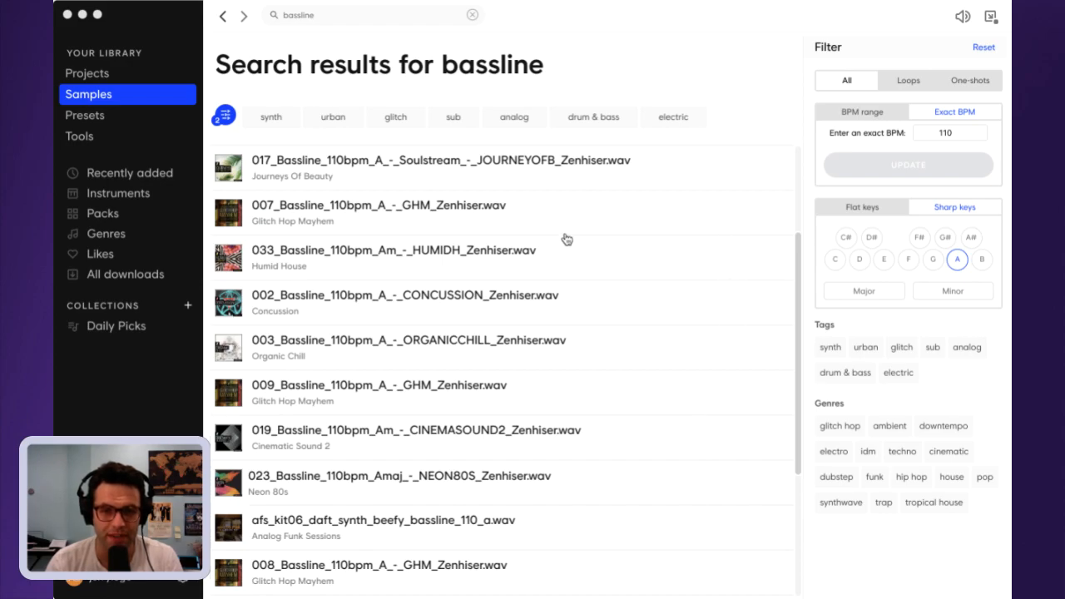
- Replace the bassline search with drums 80s, keeping the key A and 110 BPM filters
left_click(350, 25)
double_click(350, 25)
type("drum")
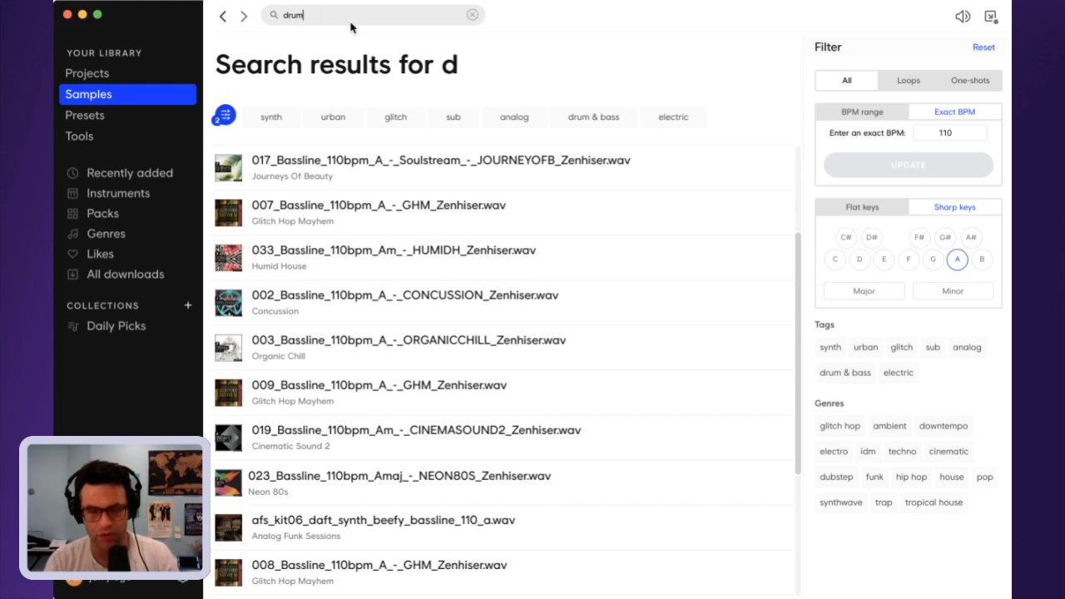
type("s")
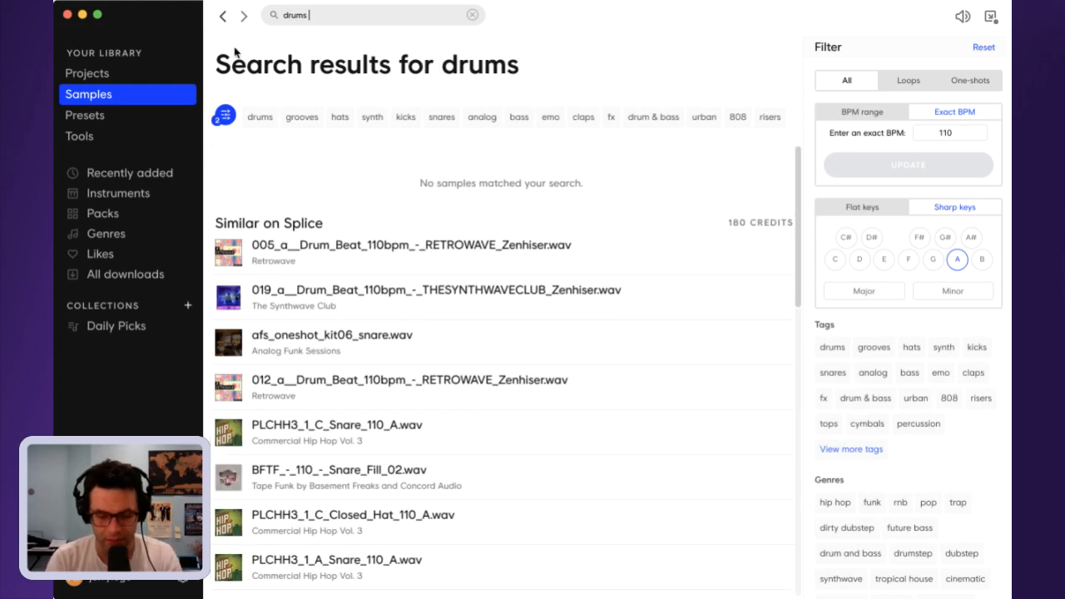
type(" 80s")
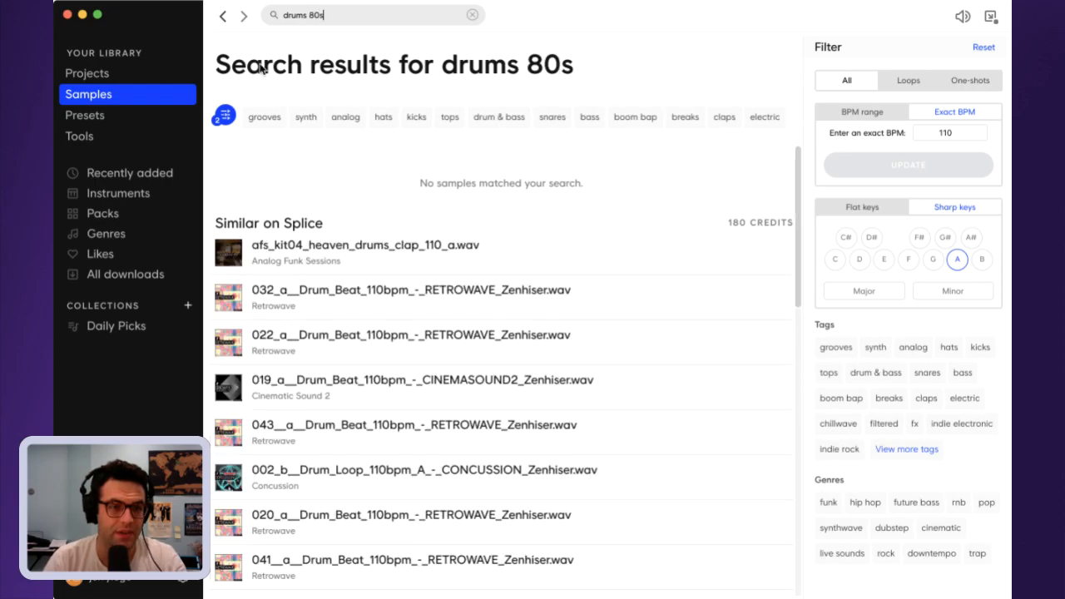
- Preview the 80s drum samples in order, from the first results down to 020_a__Drum_Beat_110bpm_-_RETROWAVE_Zenhiser.wav
left_click(270, 251)
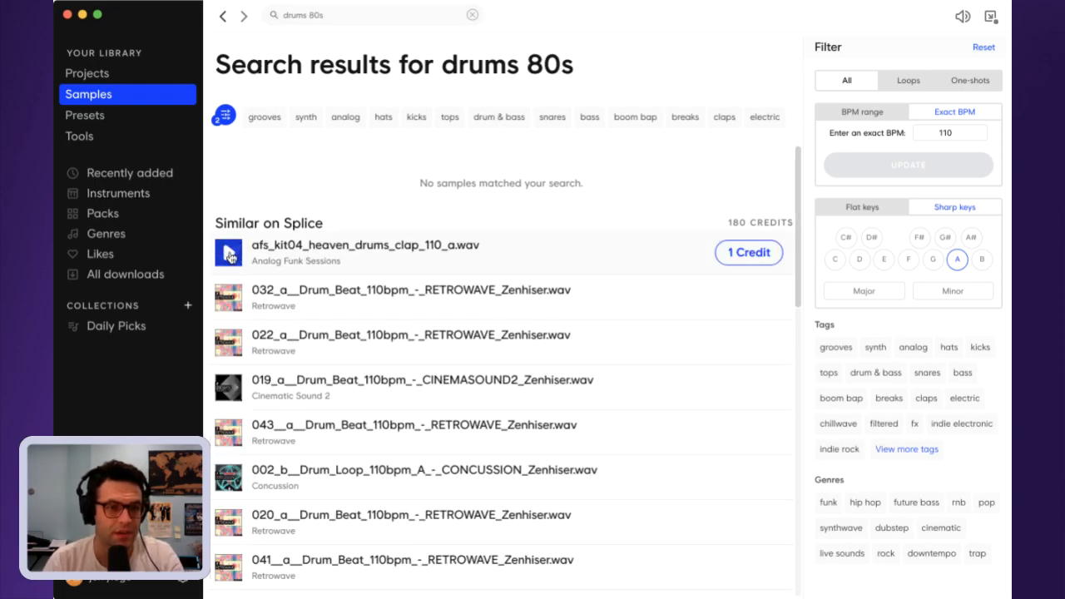
left_click(227, 304)
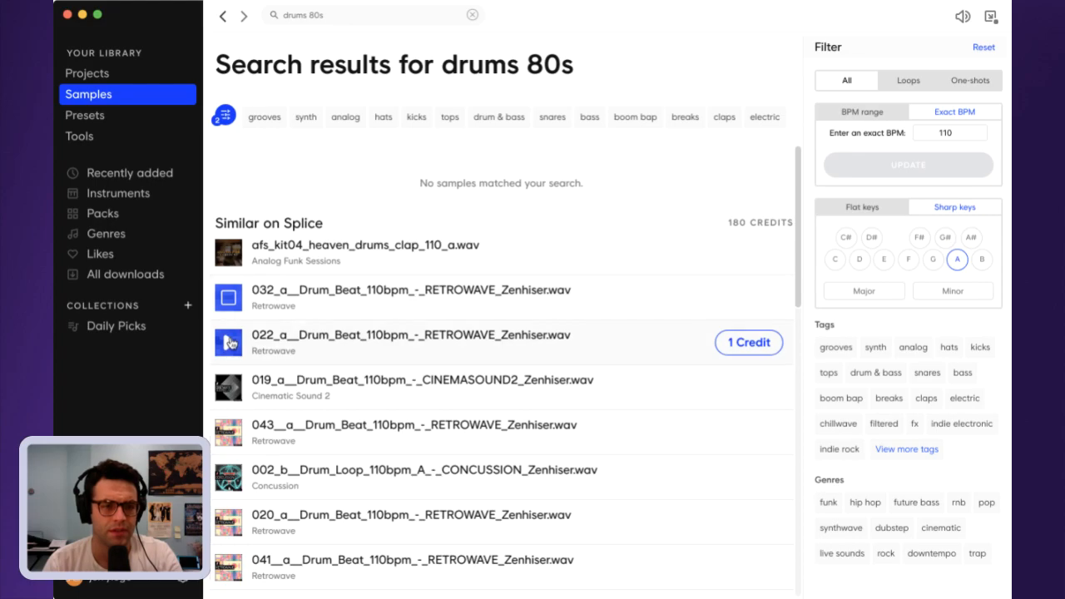
left_click(230, 343)
left_click(230, 388)
left_click(228, 436)
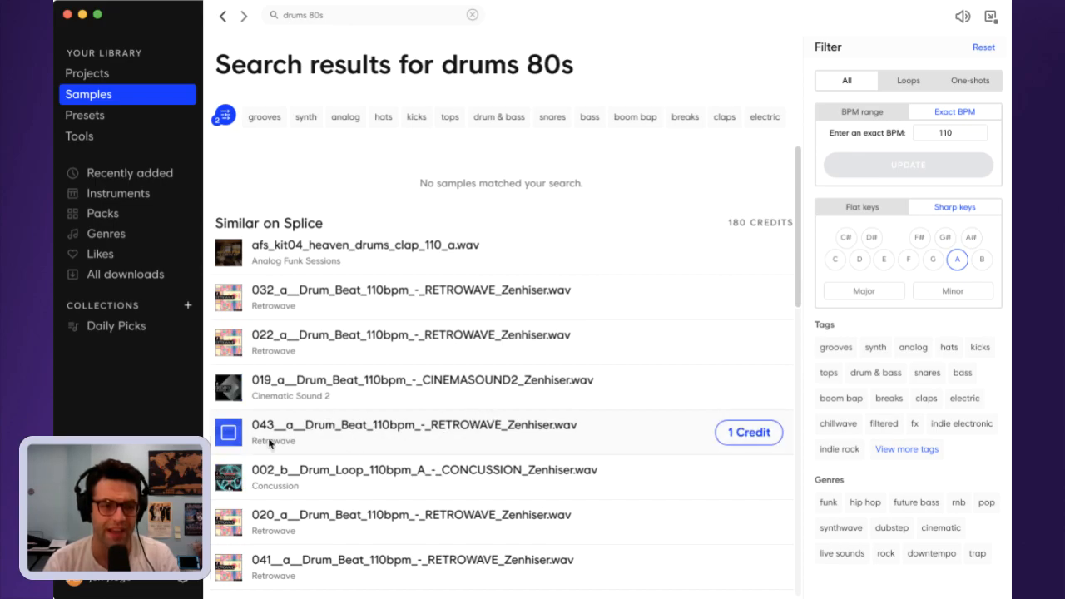
left_click(230, 476)
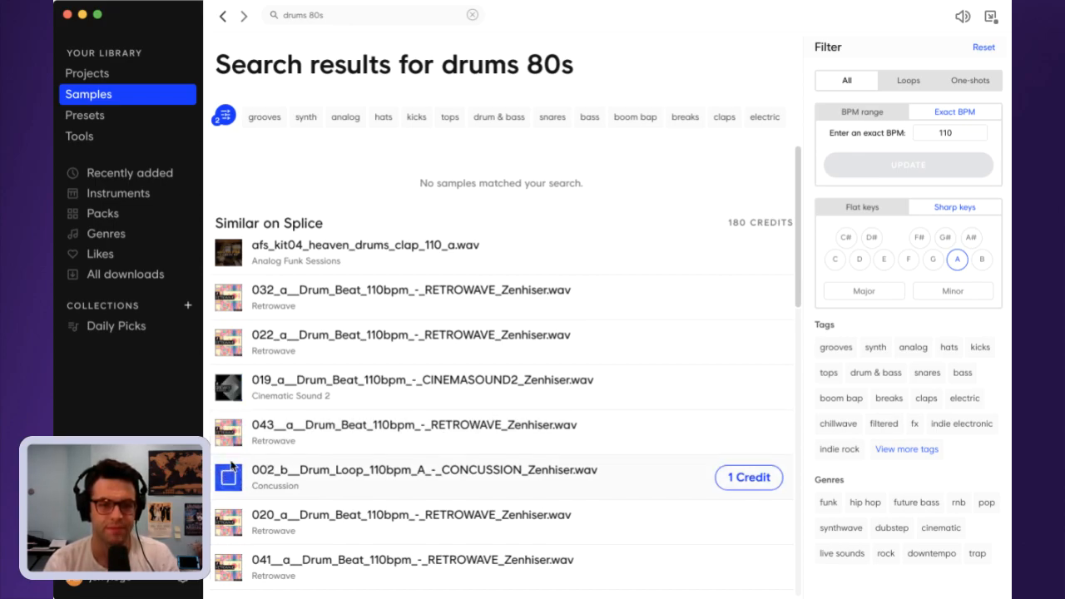
left_click(229, 525)
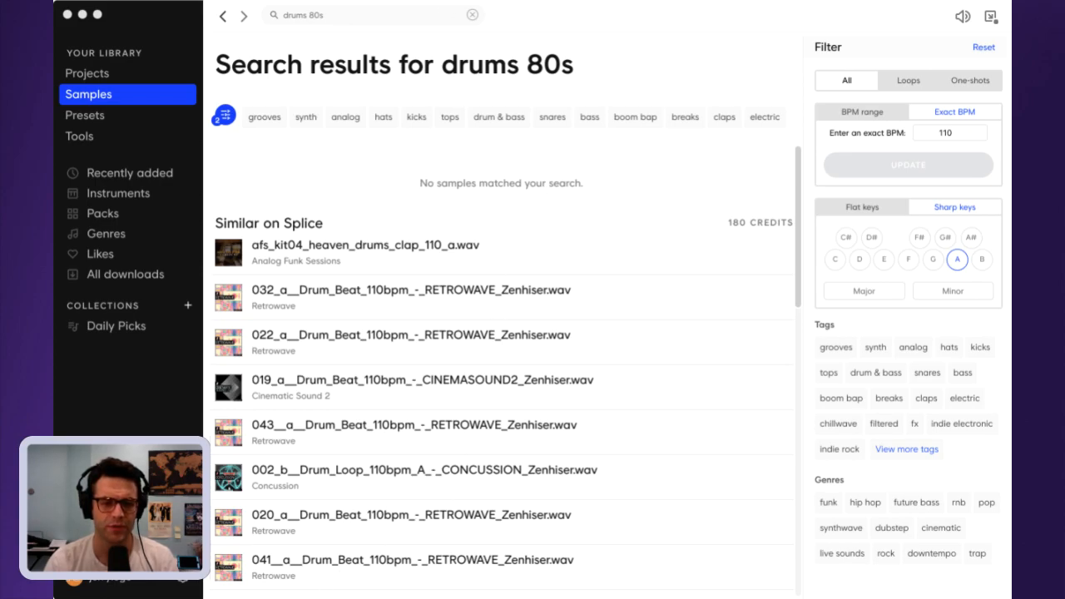
key("super+Tab")
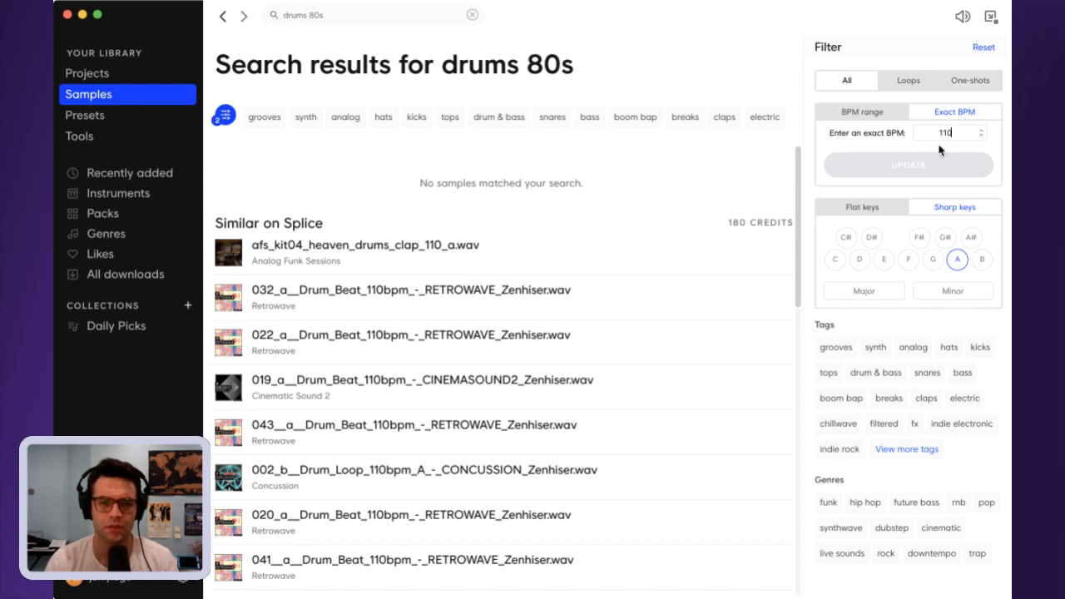
key("super+Tab")
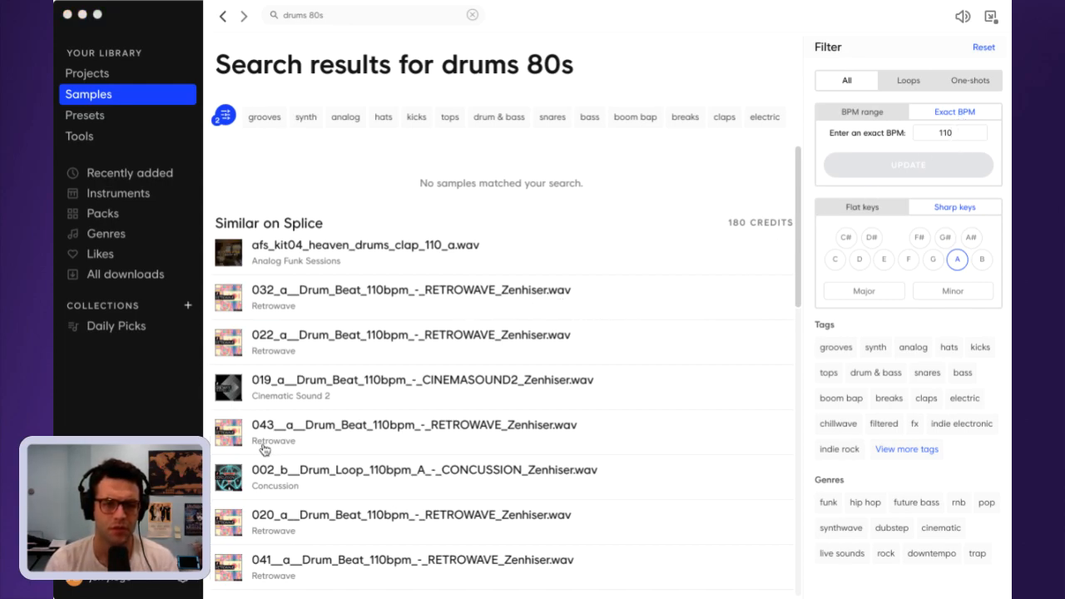
key("super+Tab")
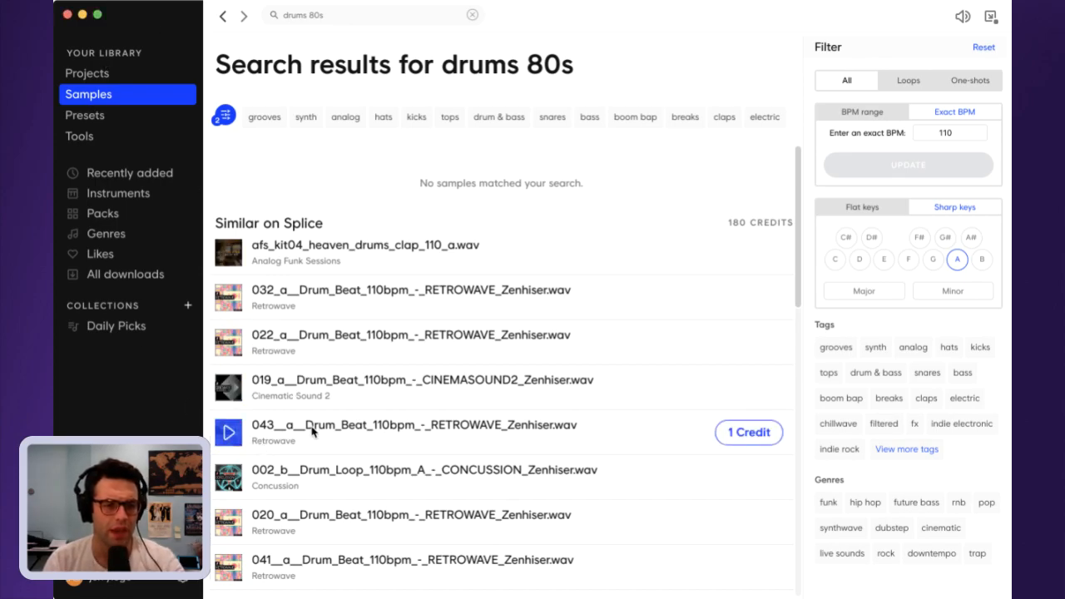
- Replay the 022 Retrowave, 019 Cinematic Sound 2 and 043 Retrowave drum beats to compare them
left_click(226, 354)
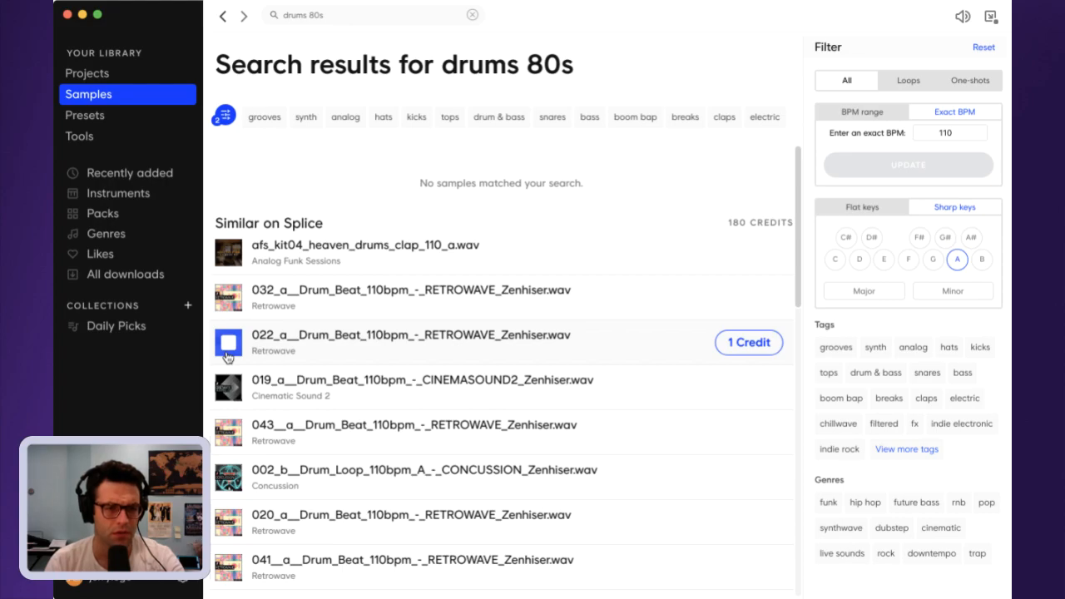
left_click(236, 439)
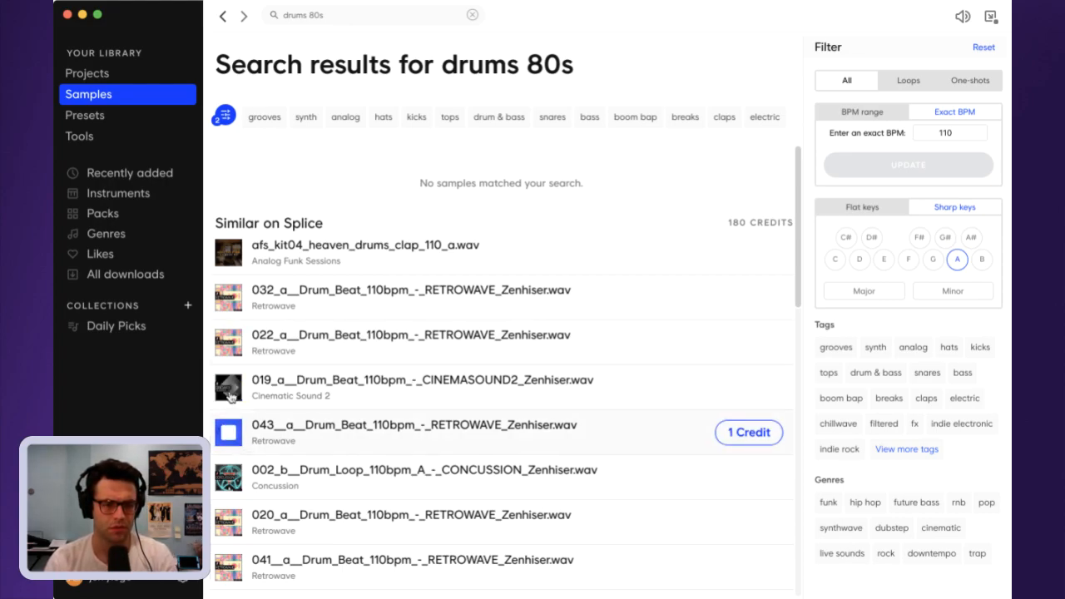
left_click(229, 347)
left_click(229, 388)
left_click(230, 432)
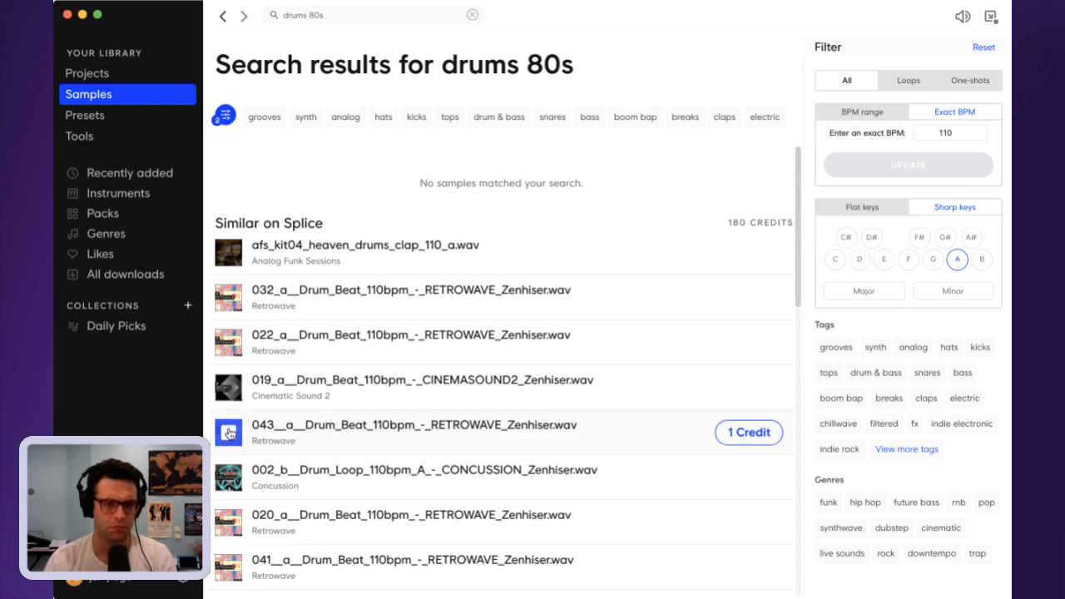
- Preview 022_a__Drum_Beat_110bpm_-_RETROWAVE_Zenhiser.wav, get it for 1 credit and open its enclosing folder
left_click(229, 432)
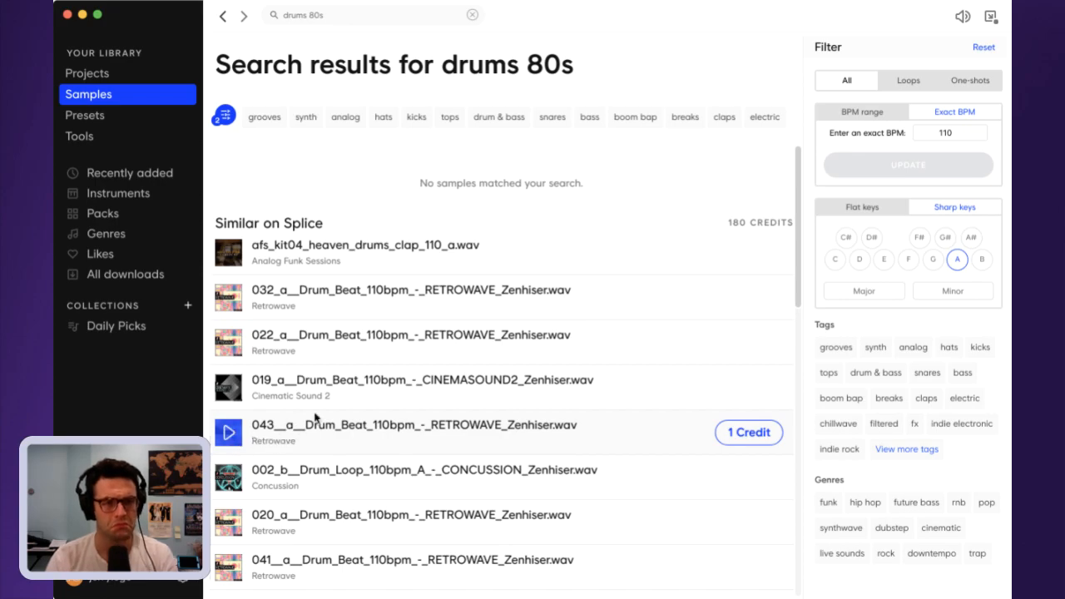
left_click(230, 343)
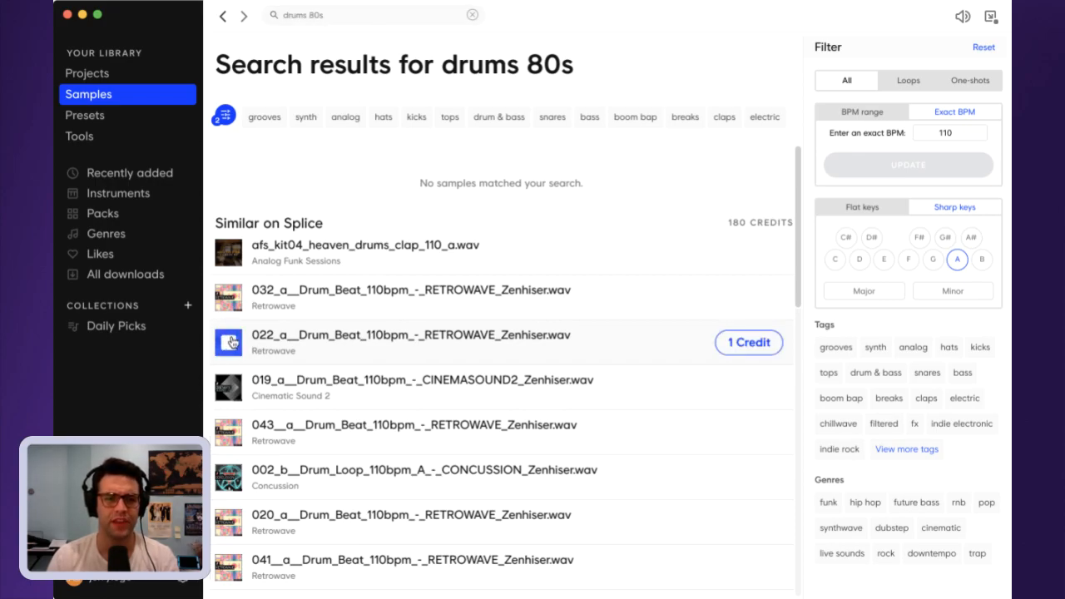
left_click(736, 341)
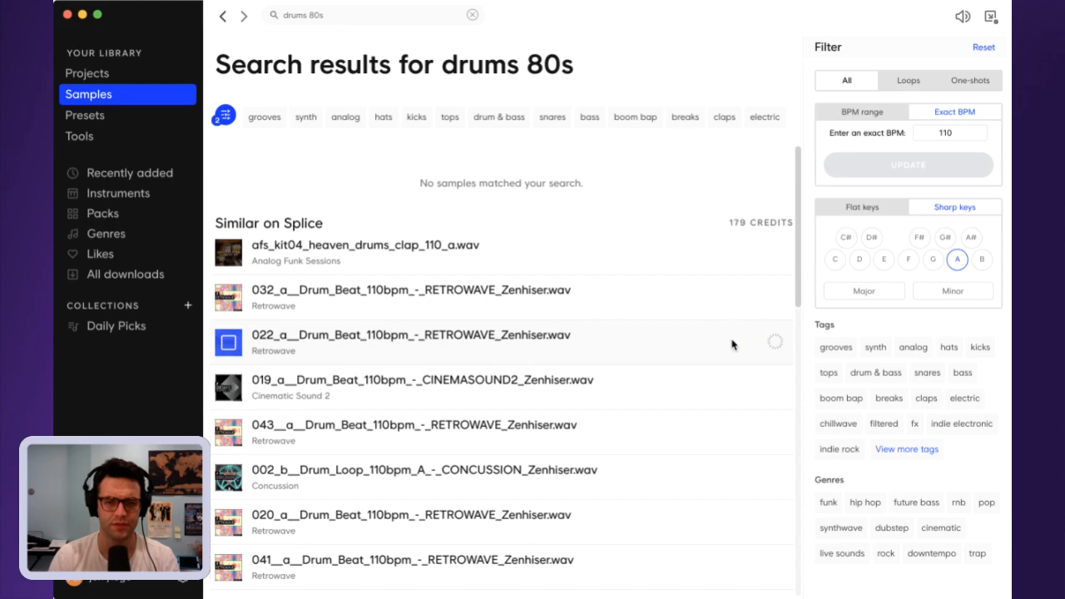
left_click(779, 342)
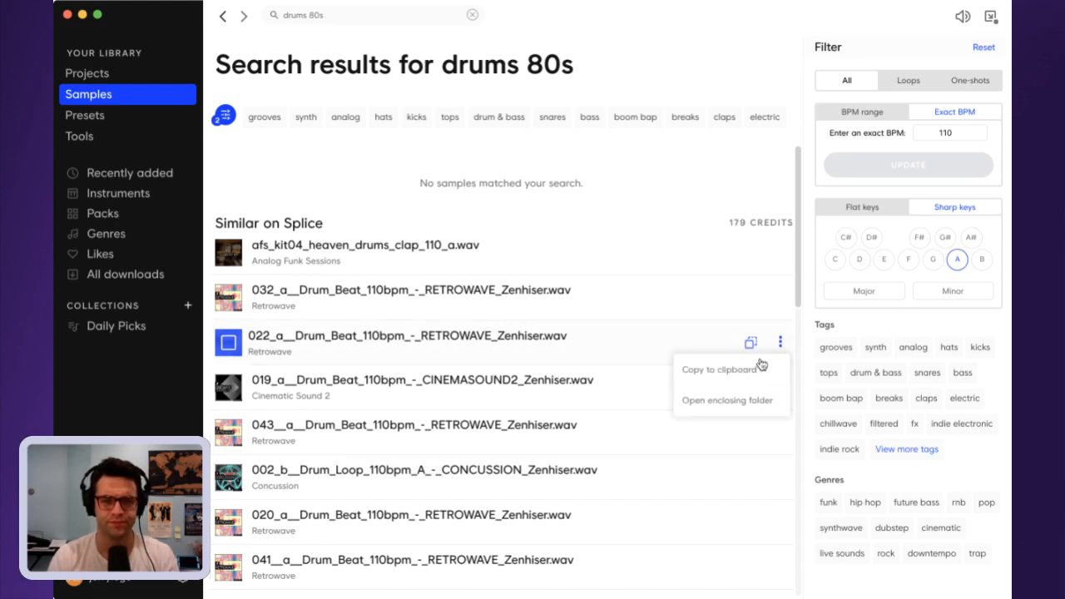
left_click(727, 401)
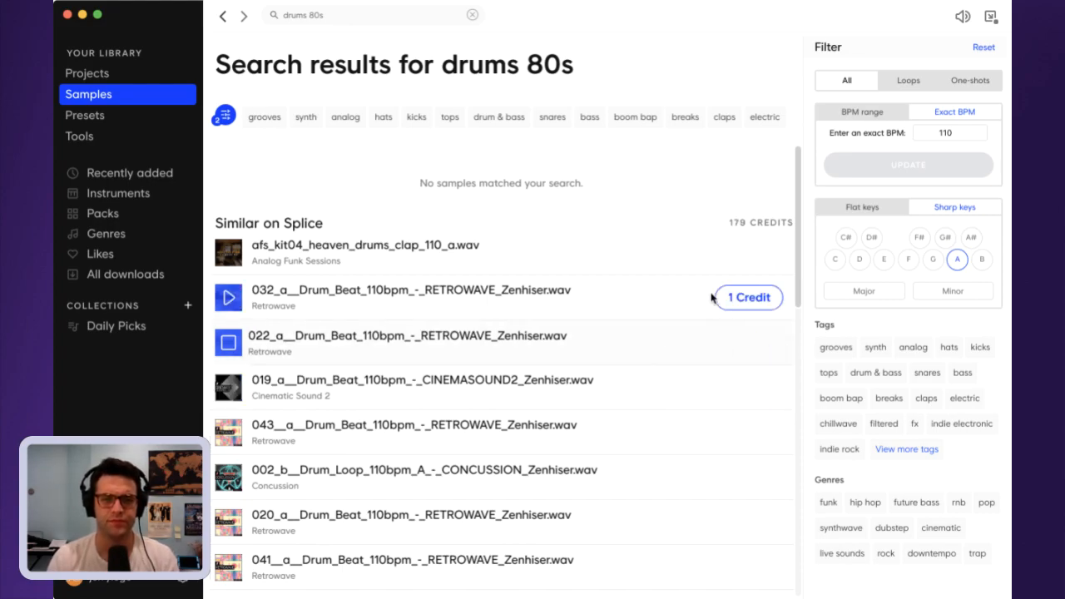
left_click(229, 342)
- Switch to Logic Pro and play the bassline and drum regions with the cycle range extended over bars 3 to 7
key("super+Tab")
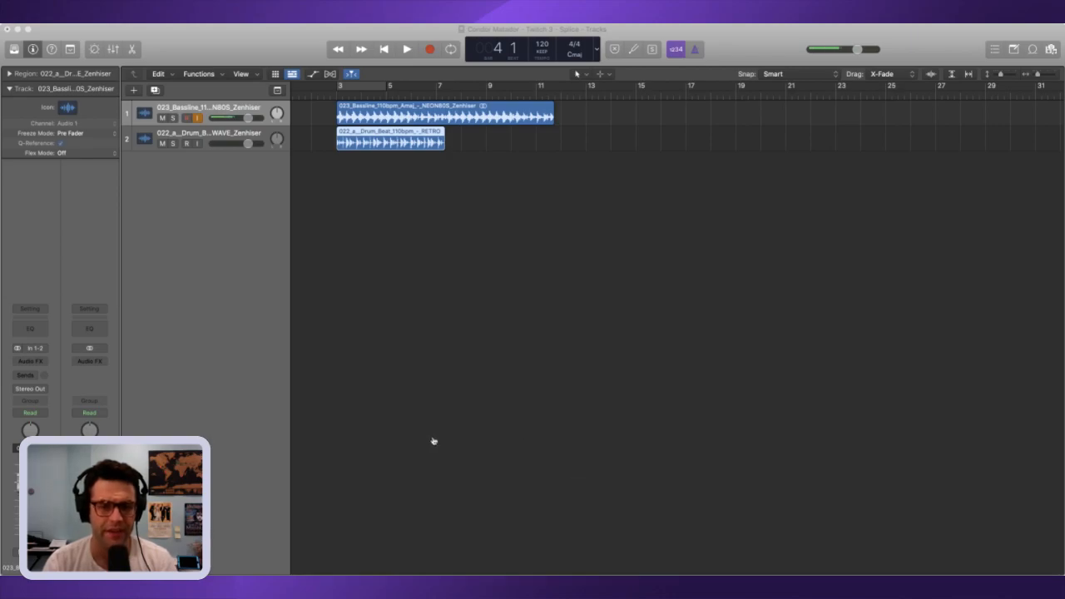
left_click(340, 90)
key("space")
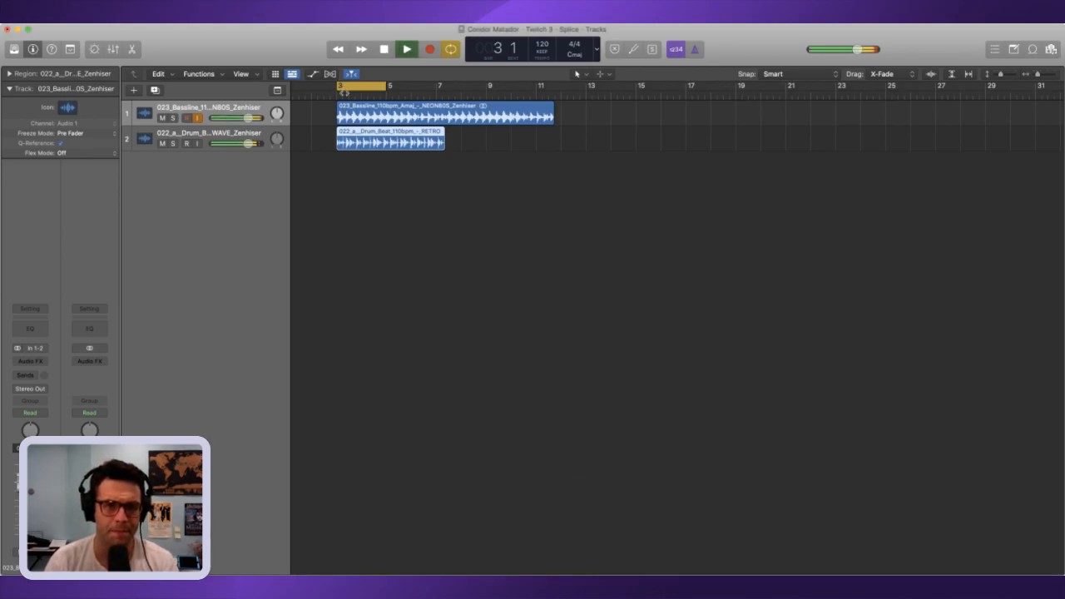
left_click_drag(387, 86, 441, 86)
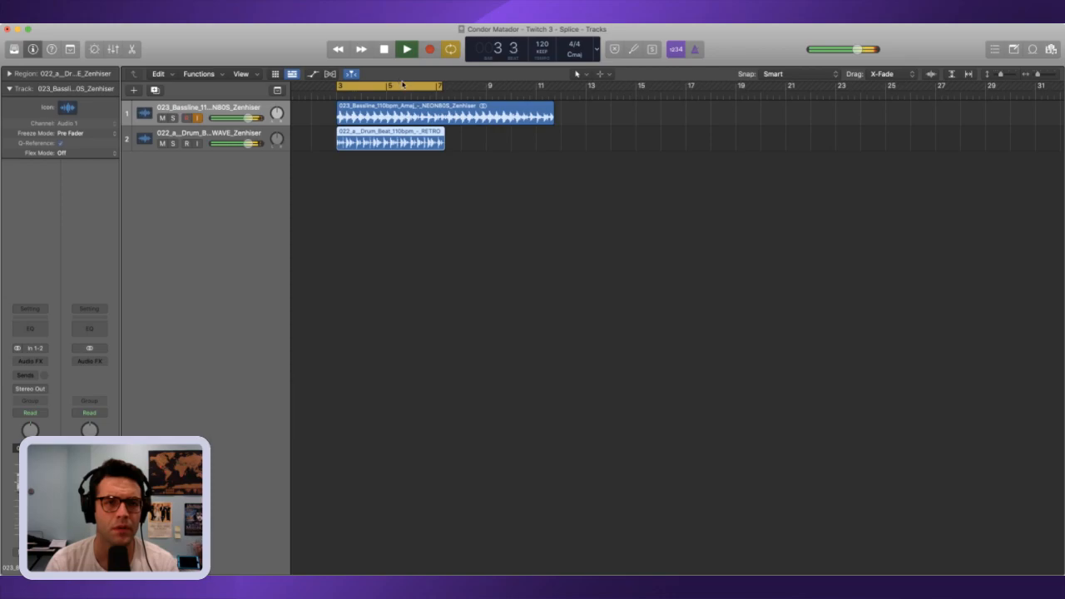
key("c")
key("space")
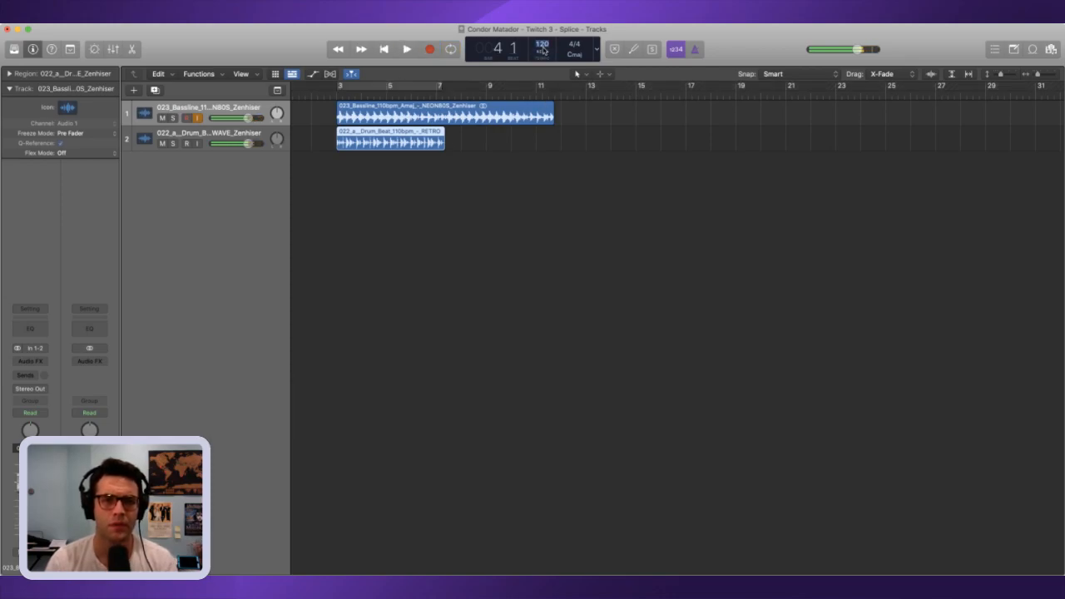
- Set the project tempo to 110 BPM and play the cycled bars 3 to 7 again
left_click_drag(543, 45, 537, 63)
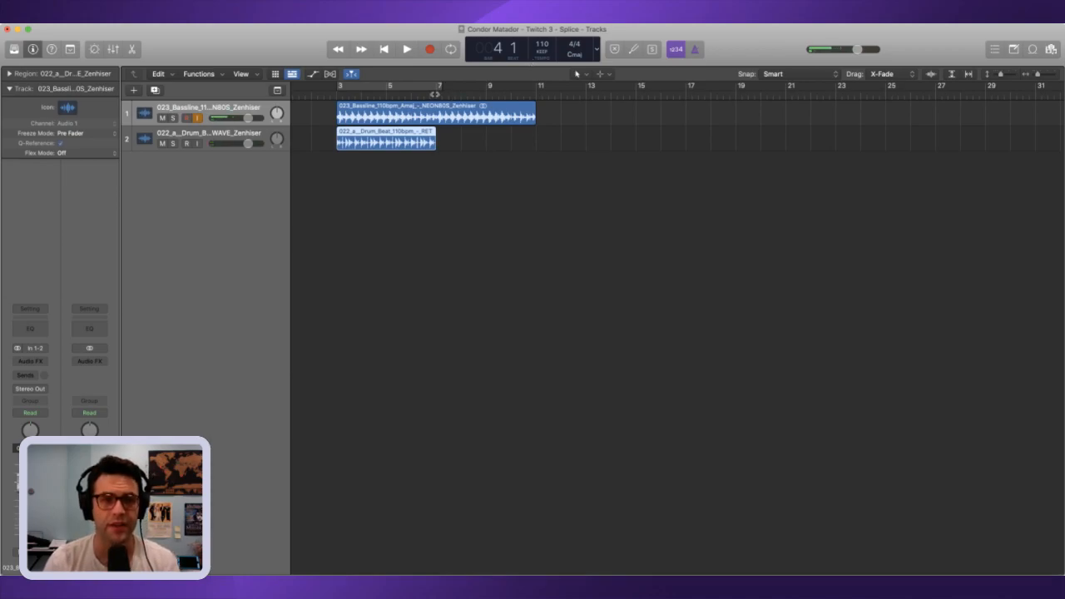
key("c")
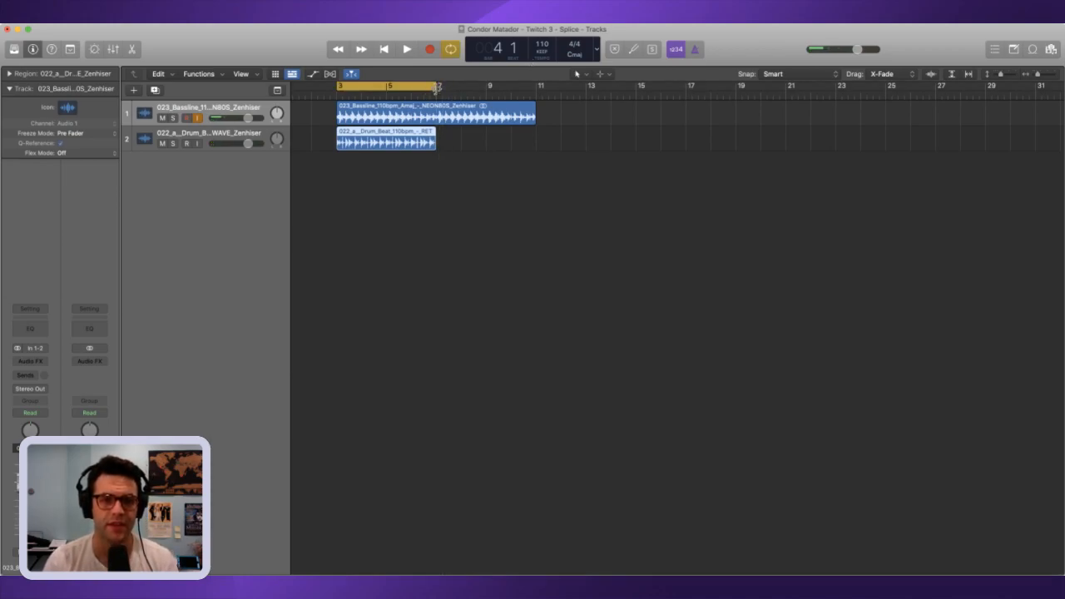
key("space")
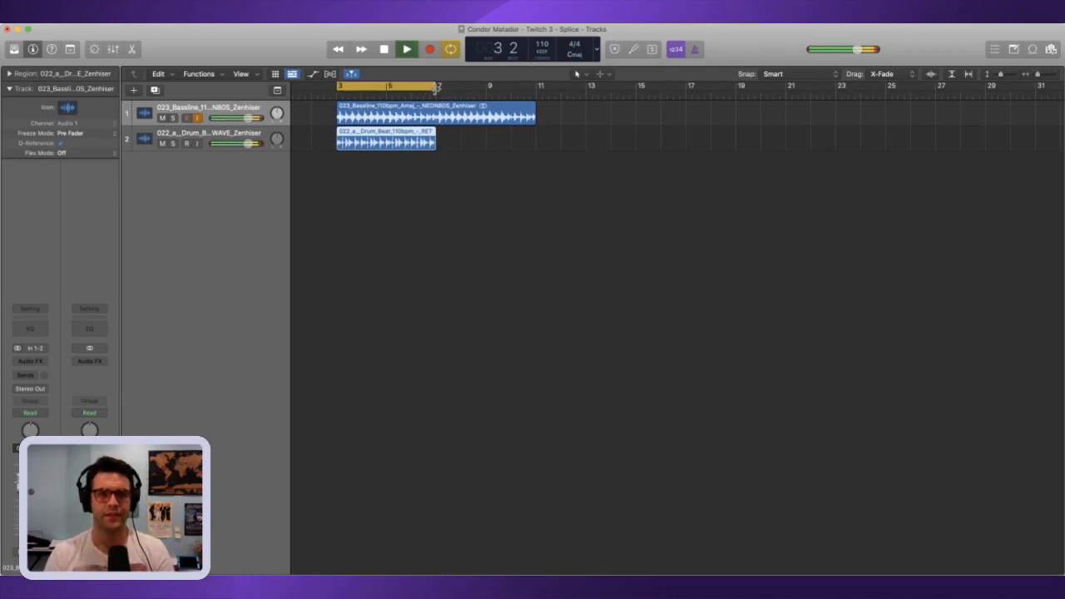
- Turn off input monitoring on the bassline track and stop playback
left_click(200, 122)
left_click(199, 122)
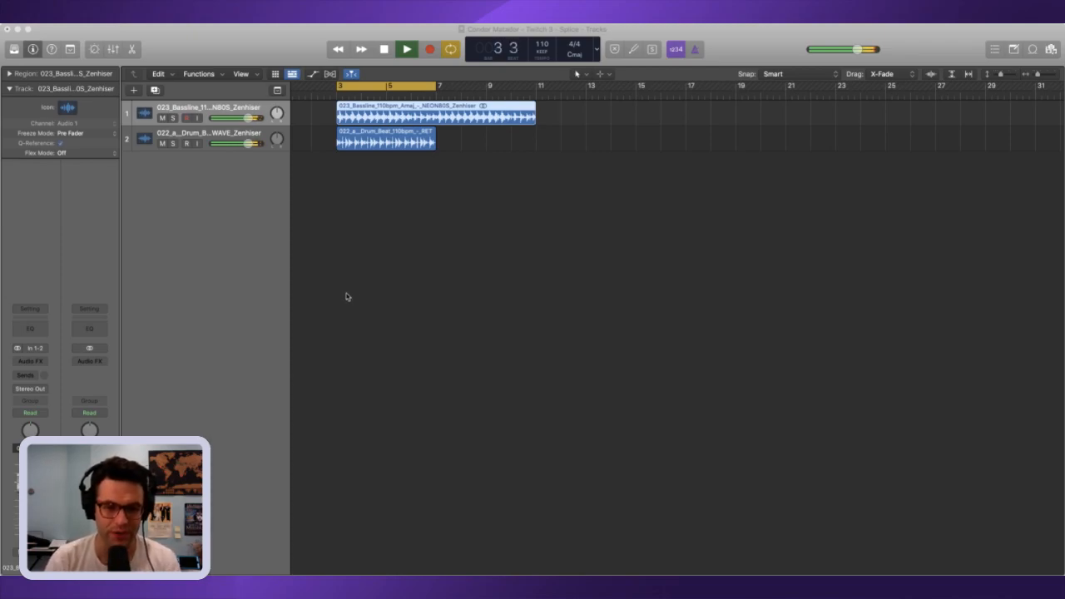
key("space")
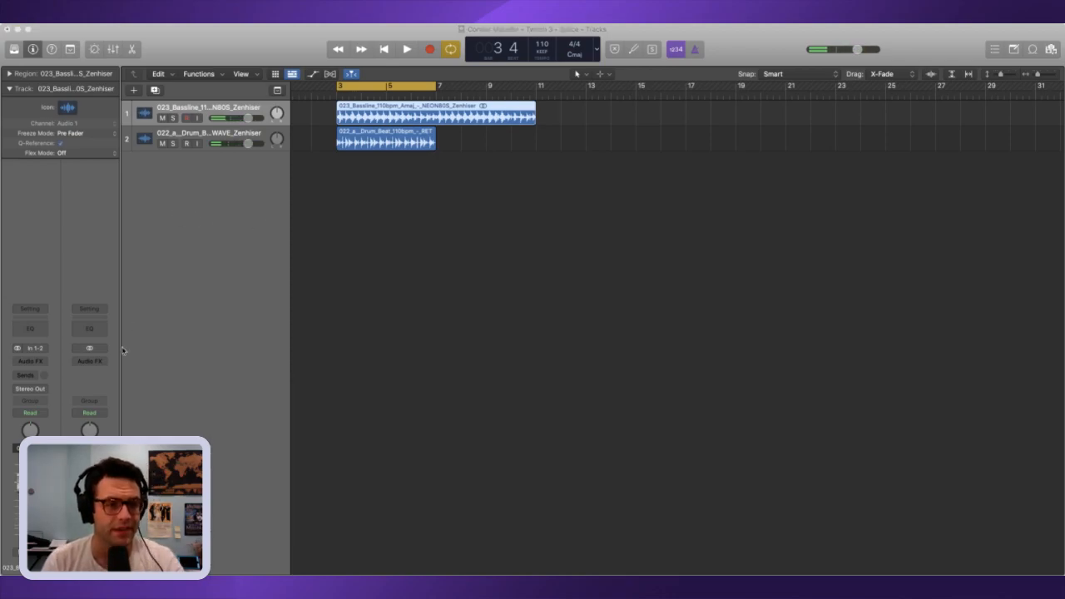
- Select the bassline and drum tracks together and lower the volume of both
key("Down")
key("shift+Up")
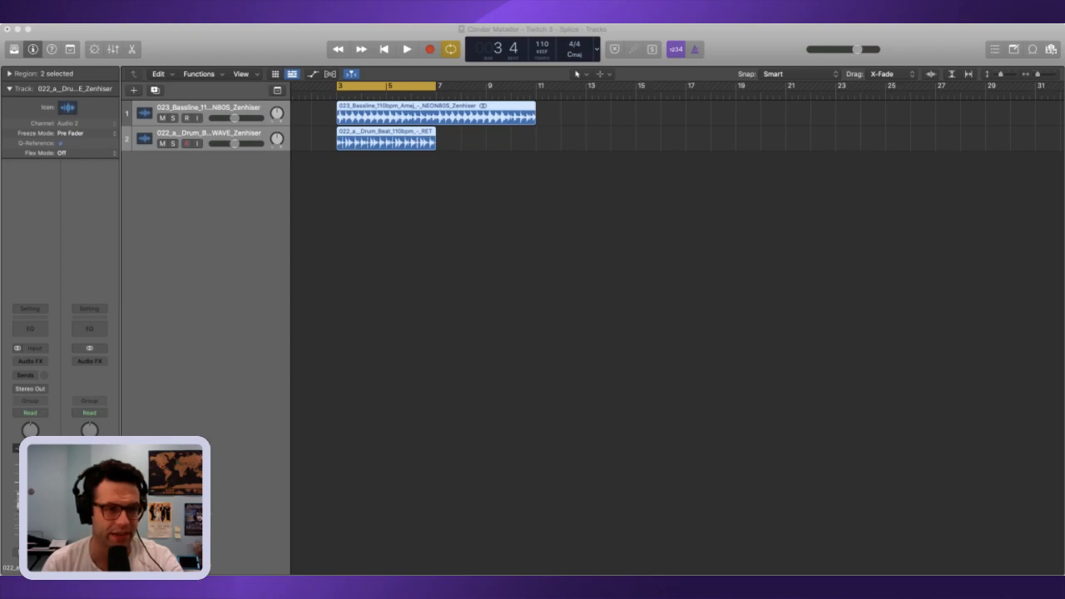
left_click(16, 43)
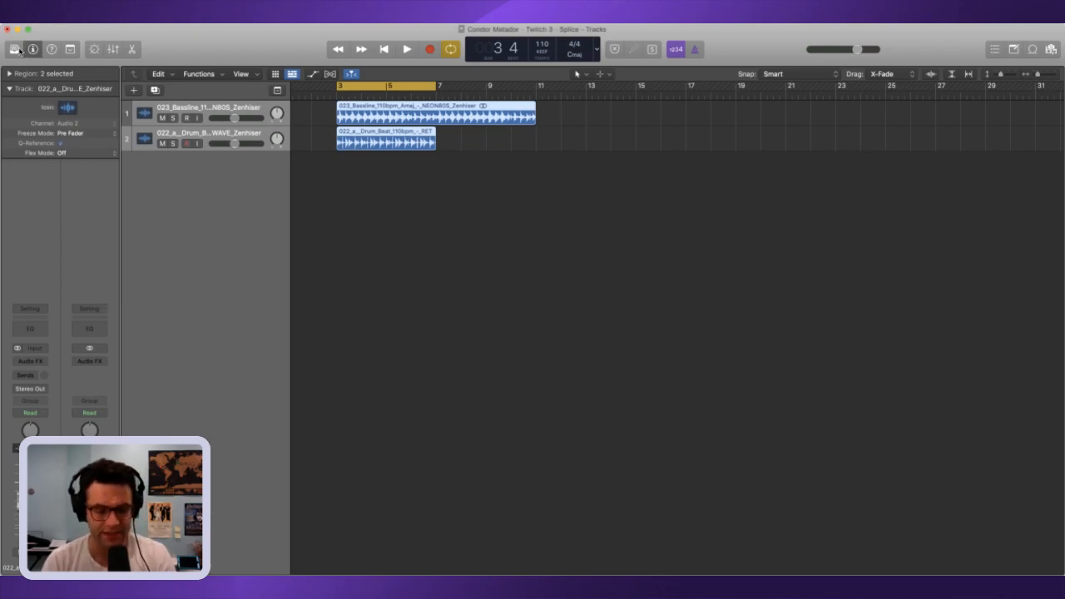
- Start playback and add a marker at bar 3, keeping its default name
key("space")
key("alt+apostrophe")
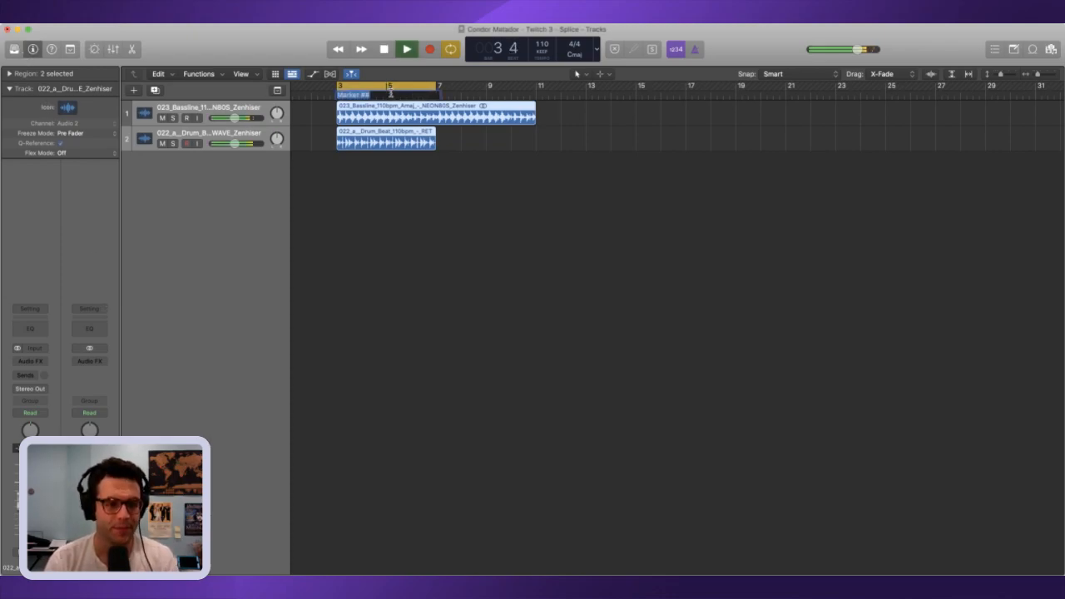
left_click(493, 306)
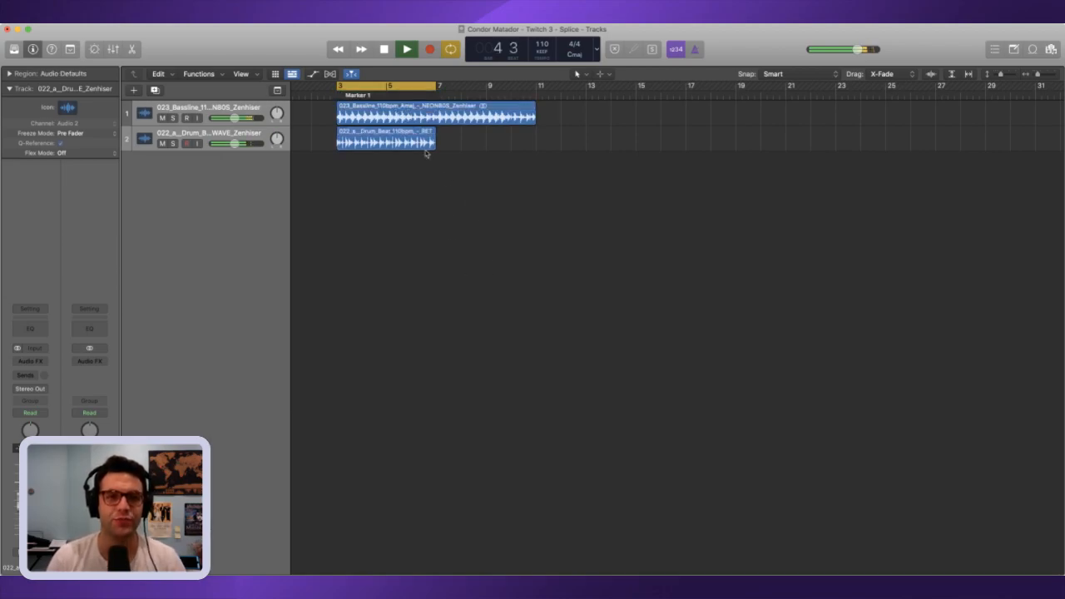
- Turn off cycling and repeat the drum beat region once so the drums run from bar 3 to bar 11
left_click(411, 85)
key("space")
left_click(409, 149)
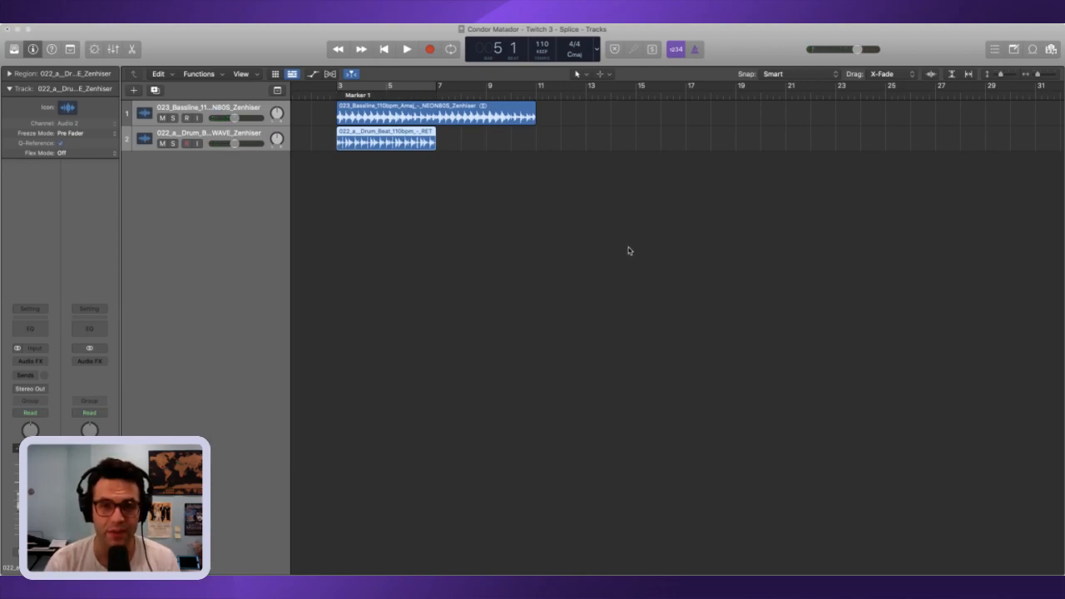
key("super+r")
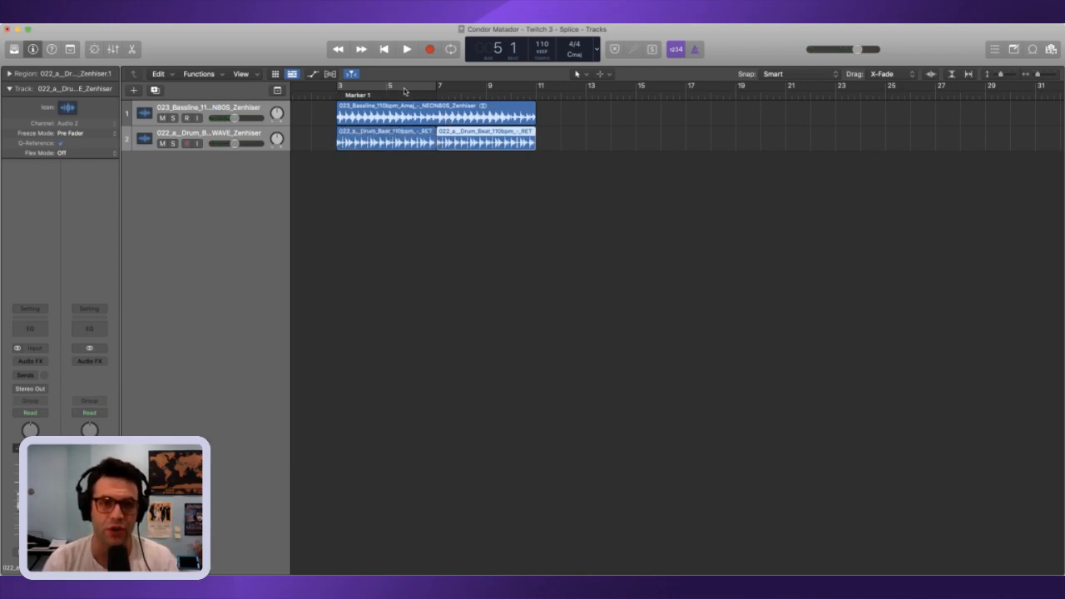
- Listen to the bassline and repeated drums, replaying them from just before bar 3 to the end of the regions
key("space")
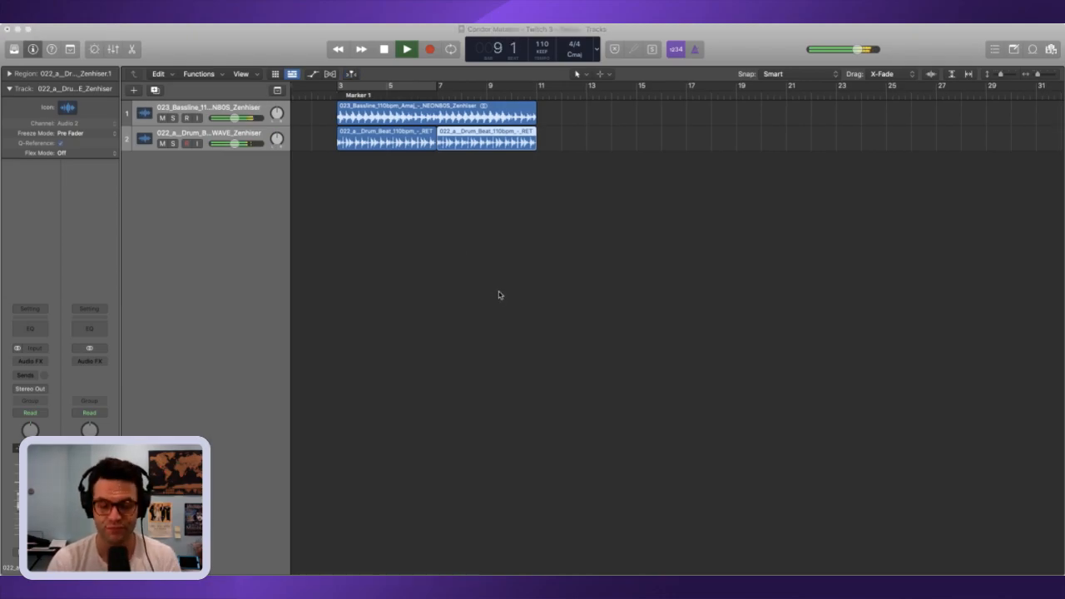
key("space")
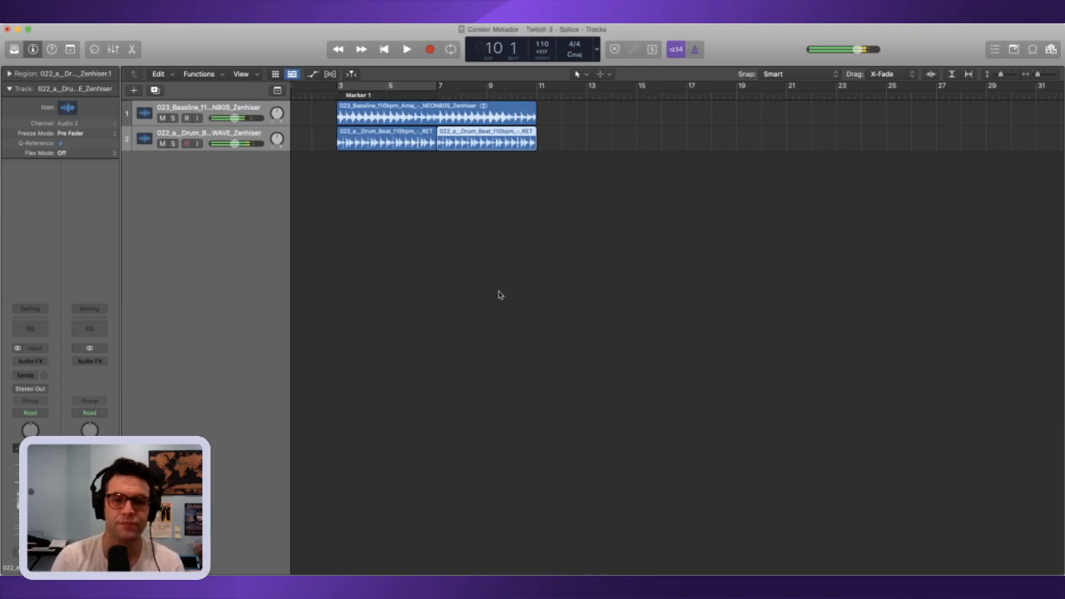
left_click(332, 95)
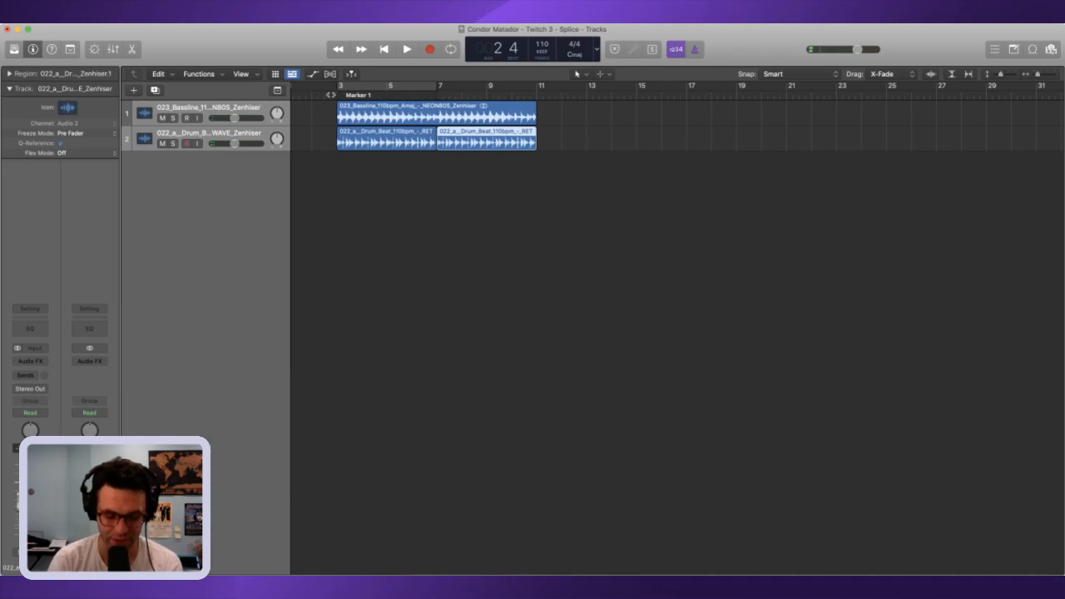
key("space")
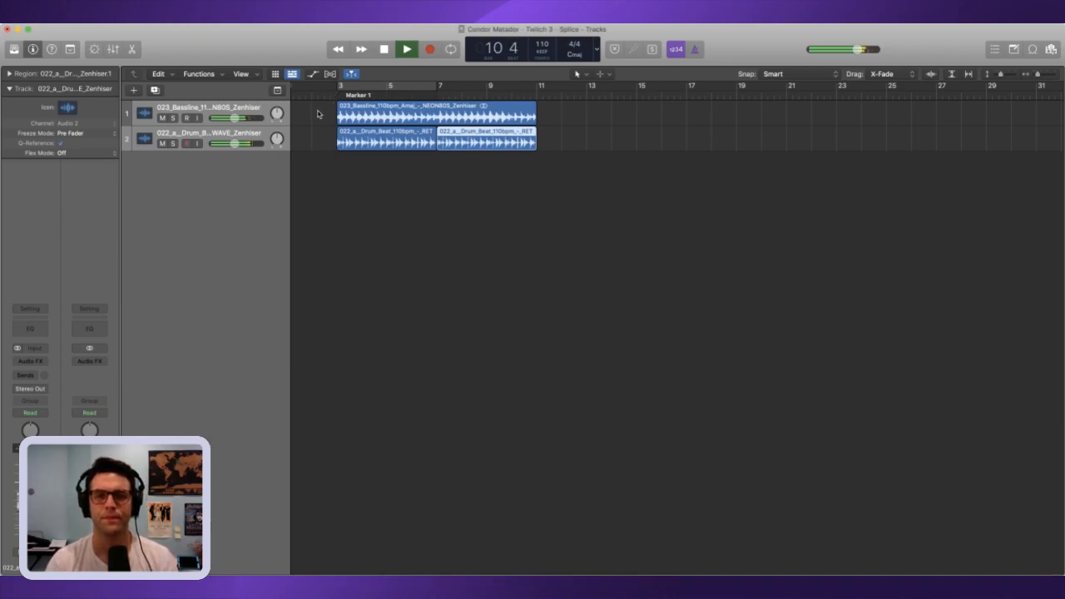
key("space")
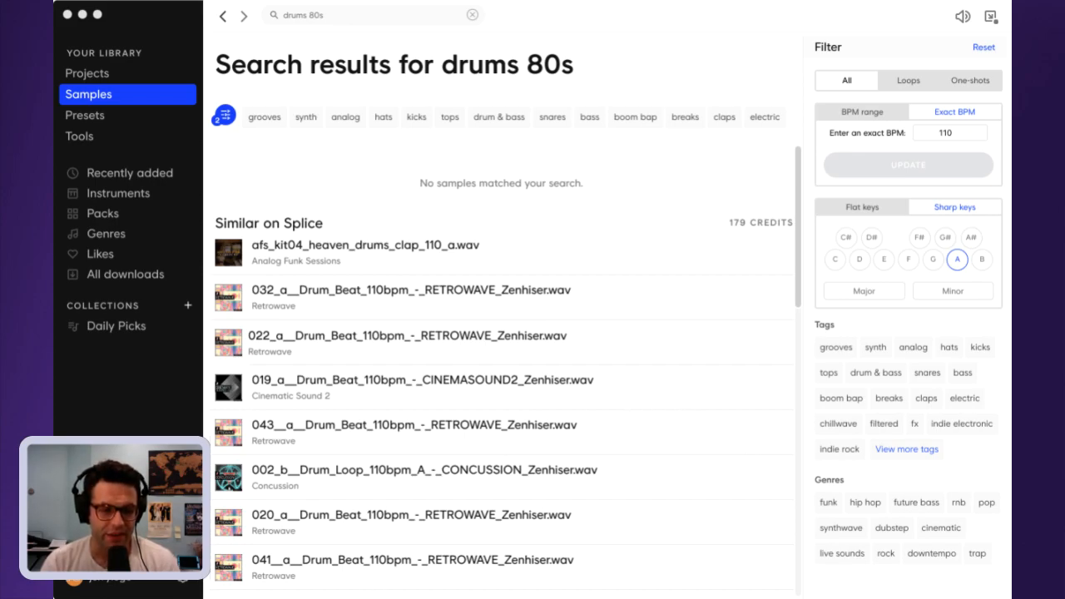
- Switch to Splice, filter the Retrowave pack to key A and exactly 110 BPM, and preview the 022 drum beat
left_click(290, 447)
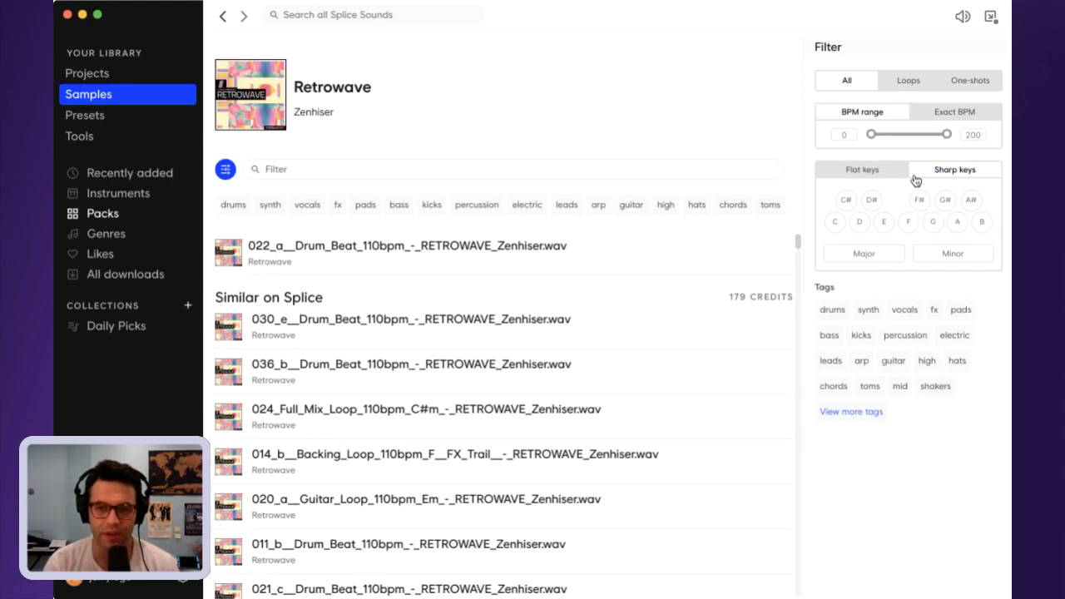
left_click(957, 222)
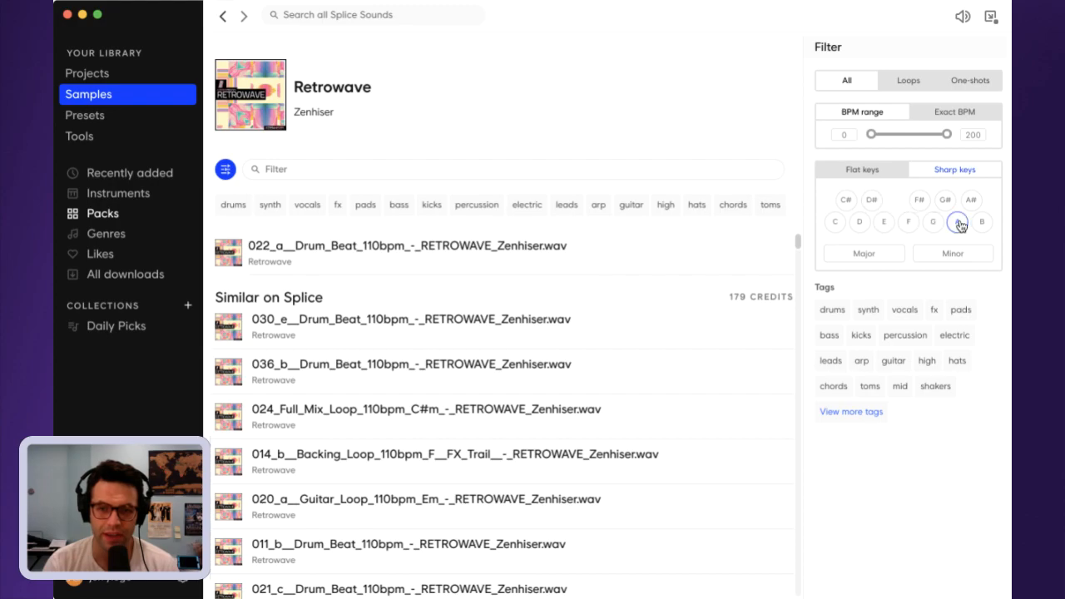
left_click(881, 255)
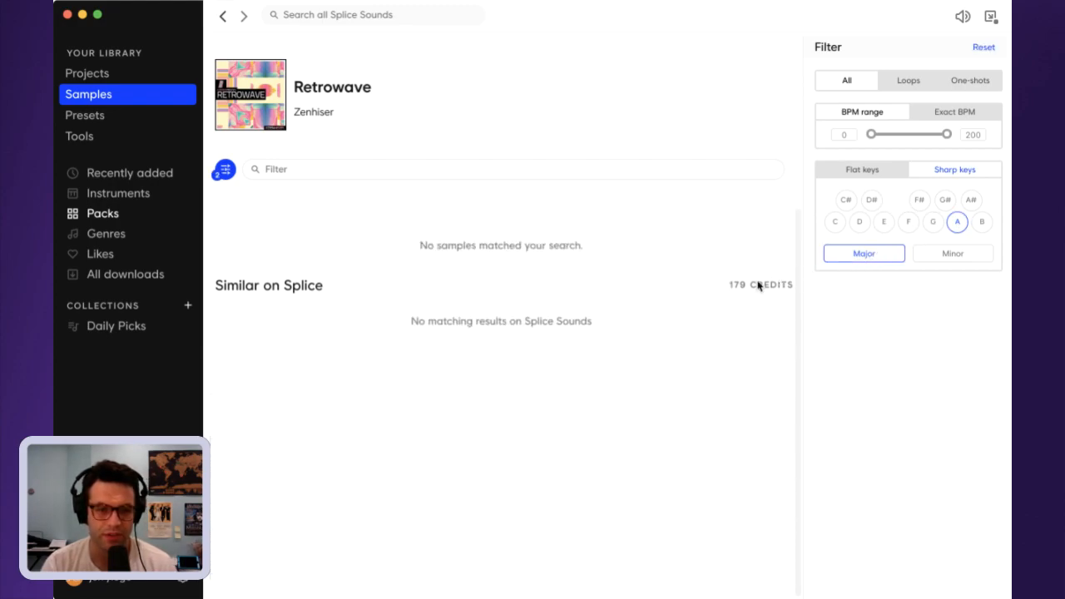
left_click(867, 254)
left_click(959, 112)
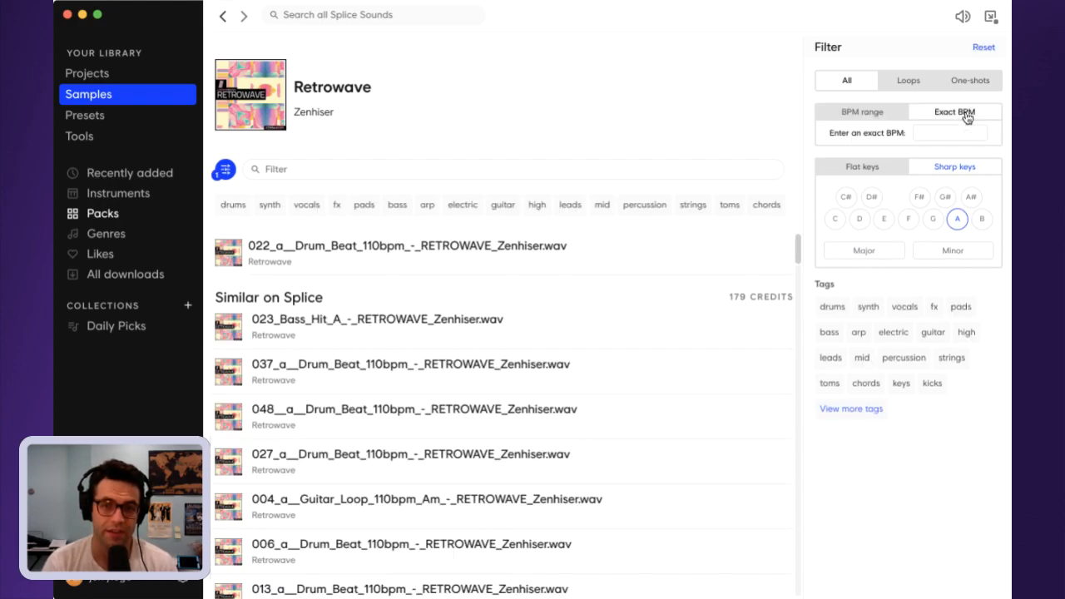
type("1")
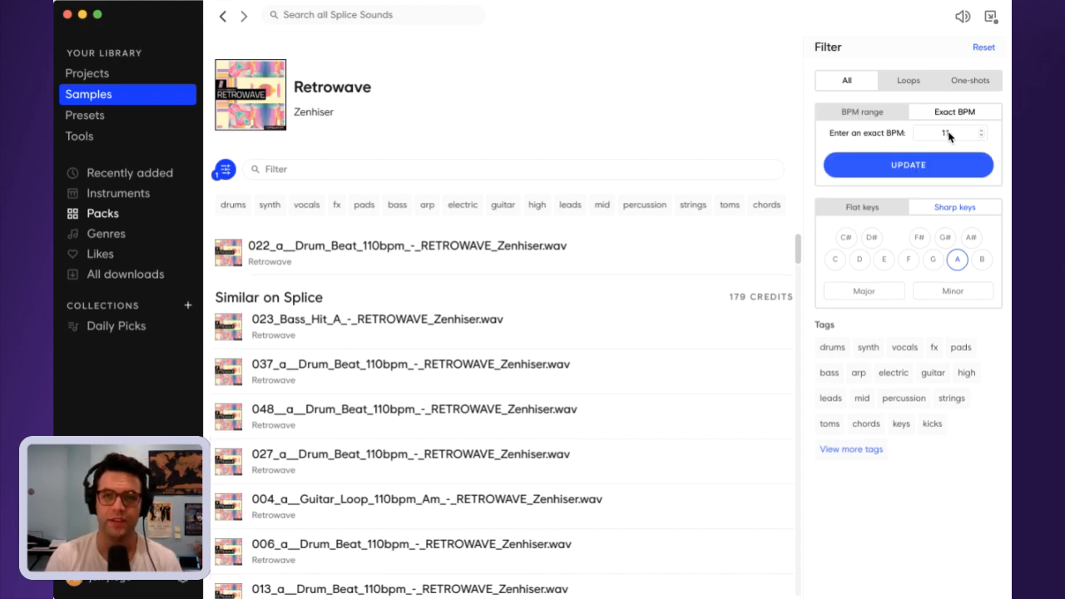
type("10")
left_click(930, 171)
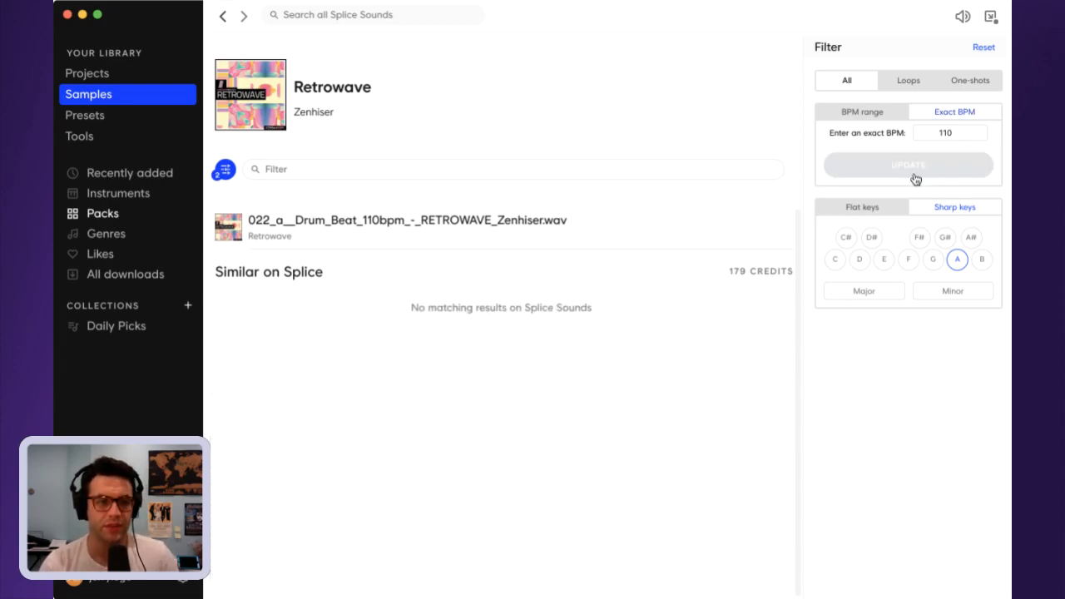
left_click(228, 226)
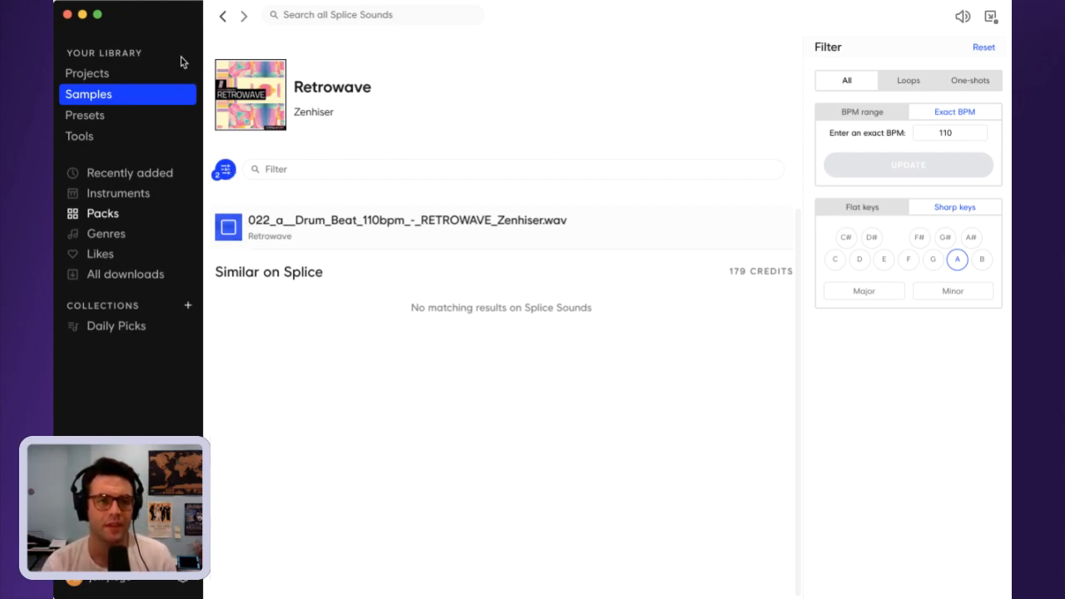
- Return to the recently added samples and open the Neon 80s pack of the downloaded bassline
left_click(92, 75)
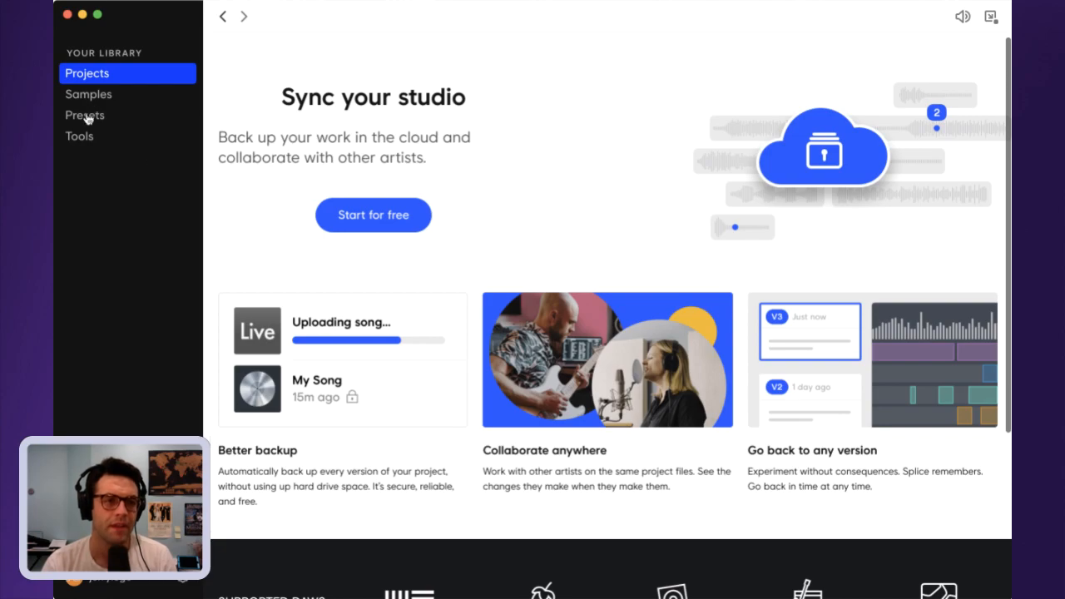
left_click(100, 97)
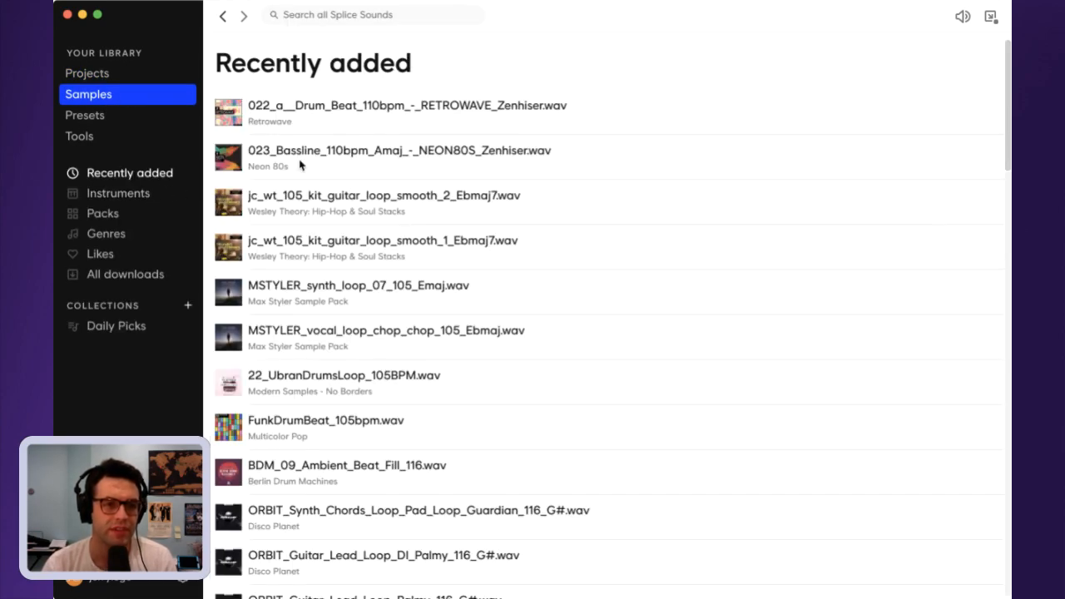
left_click(266, 167)
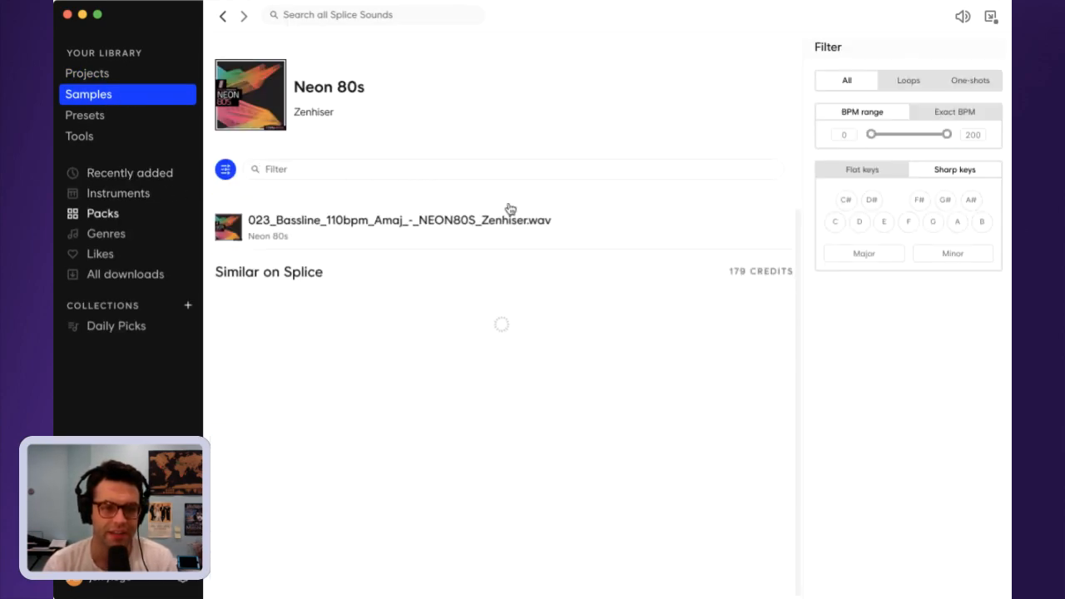
- Filter the Neon 80s pack to A major at exactly 110 BPM and preview the downloaded 023 bassline
left_click(957, 222)
left_click(900, 253)
left_click(957, 113)
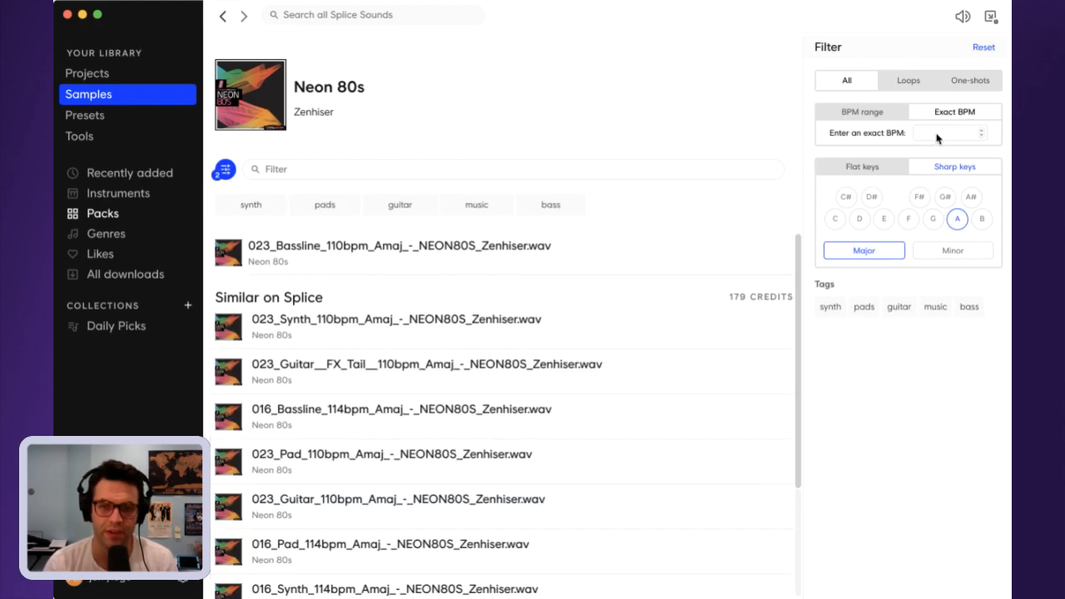
type("110")
left_click(932, 176)
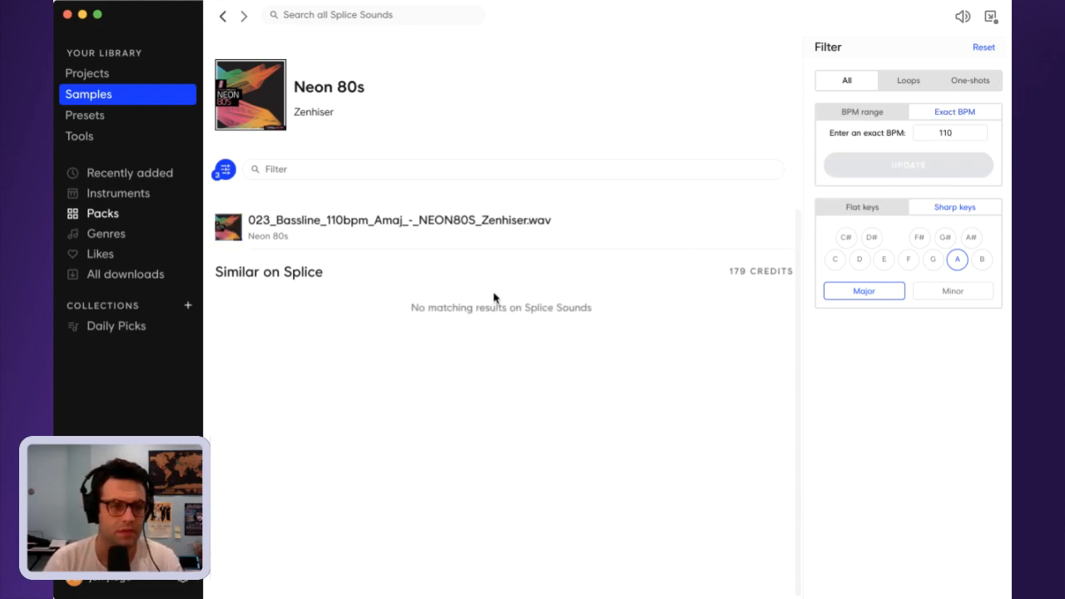
left_click(228, 234)
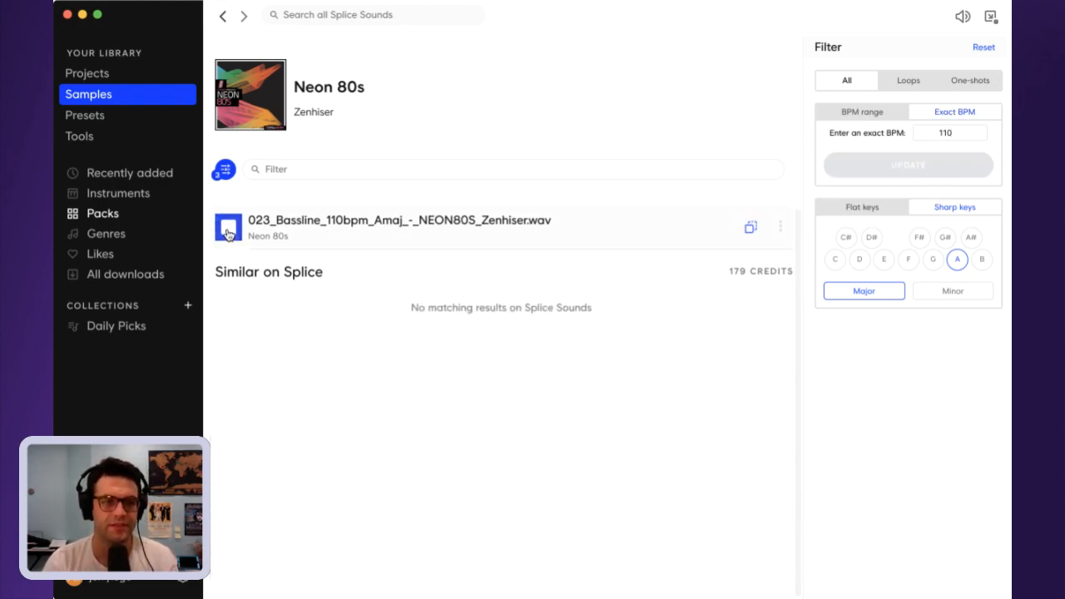
- Search all Splice sounds for "80s bass" and filter the results to A major at exactly 110 BPM
left_click(356, 14)
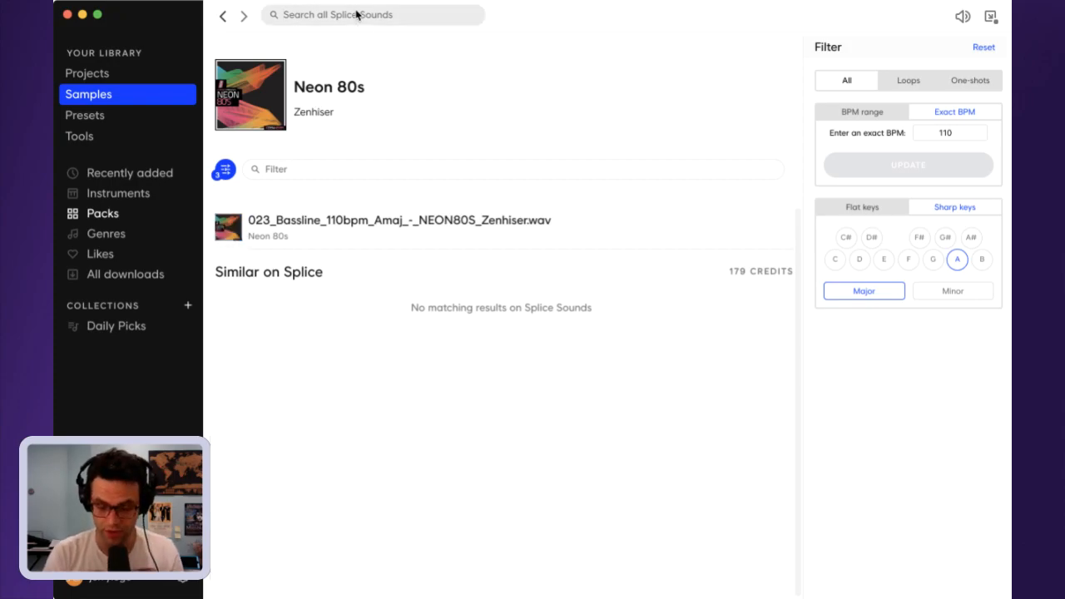
type("80s ba")
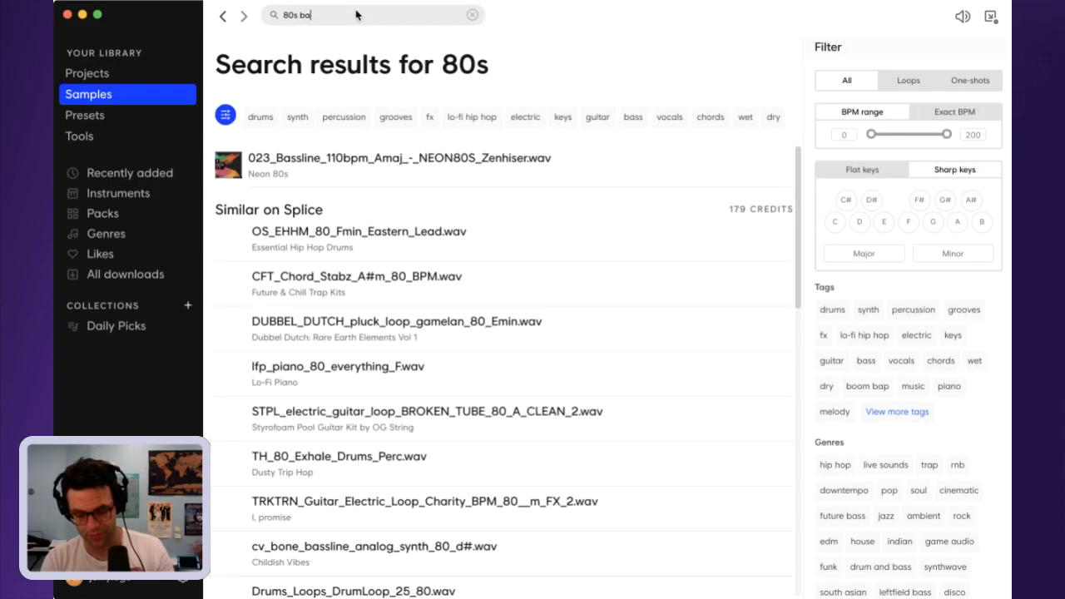
type("ss")
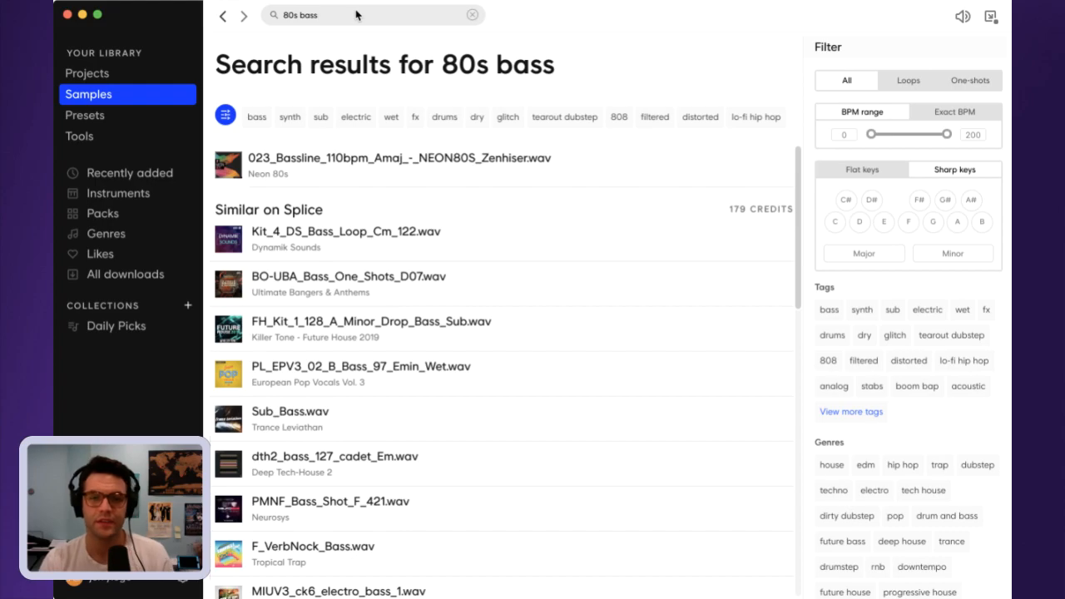
left_click(957, 222)
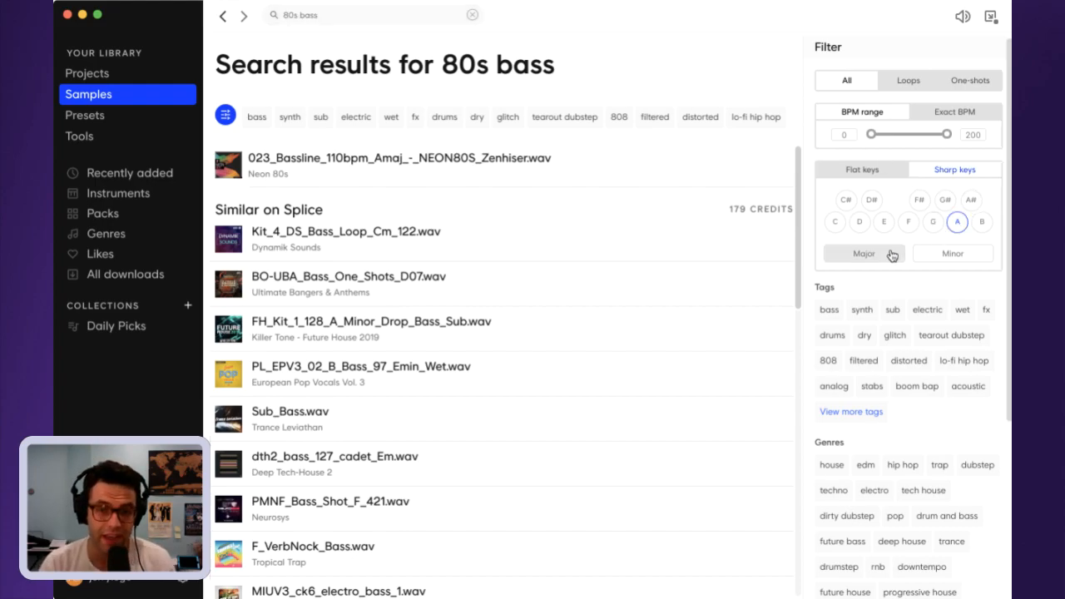
left_click(892, 255)
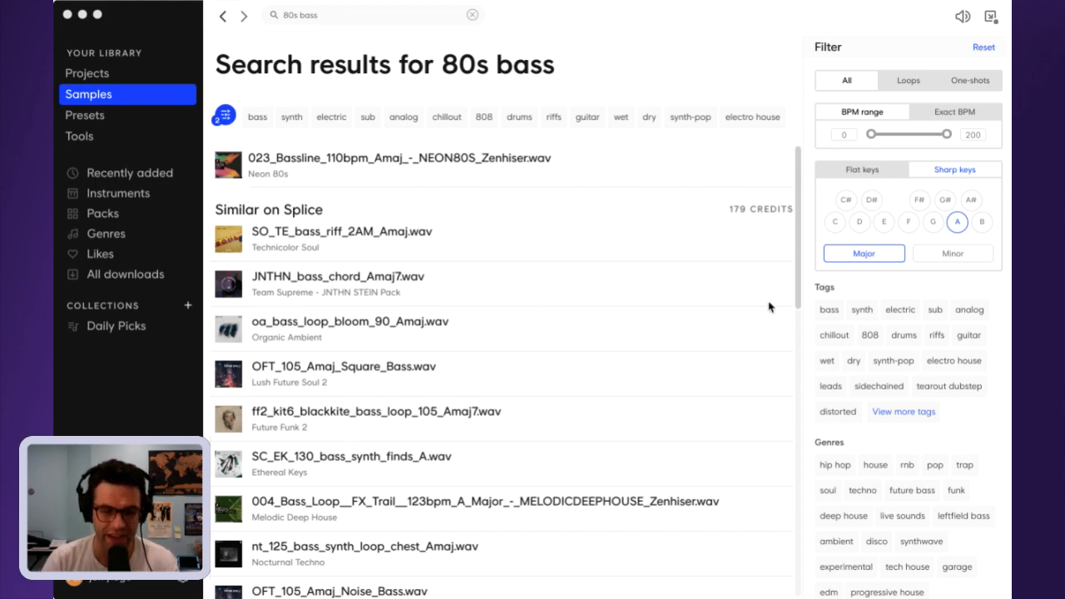
left_click(947, 113)
type("1")
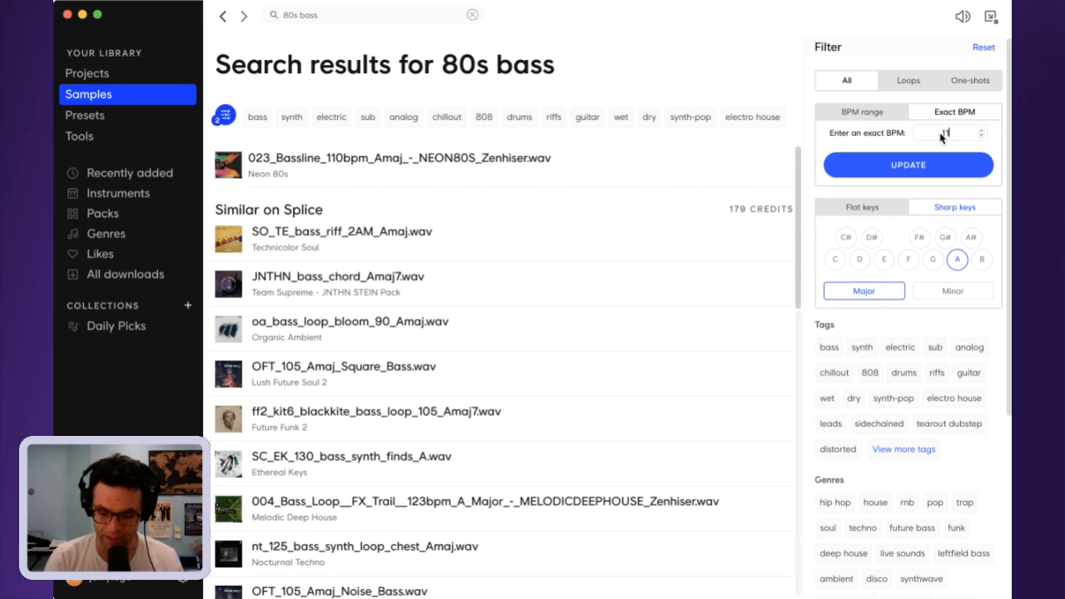
type("10")
left_click(947, 172)
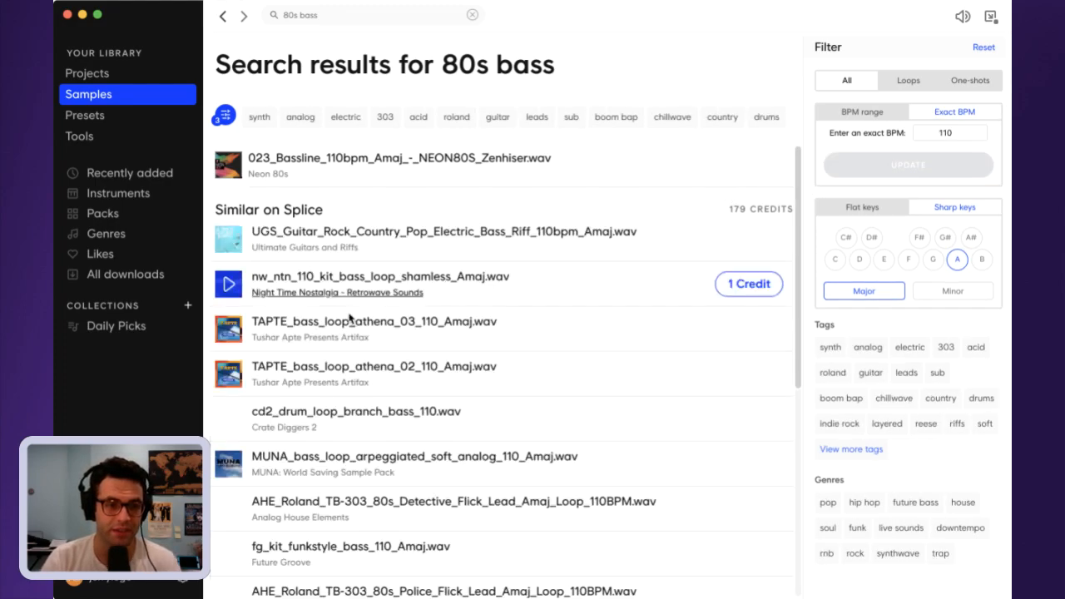
- Preview the first six bass results, from the UGS electric bass riff down to the MUNA arpeggiated soft analog loop
left_click(233, 247)
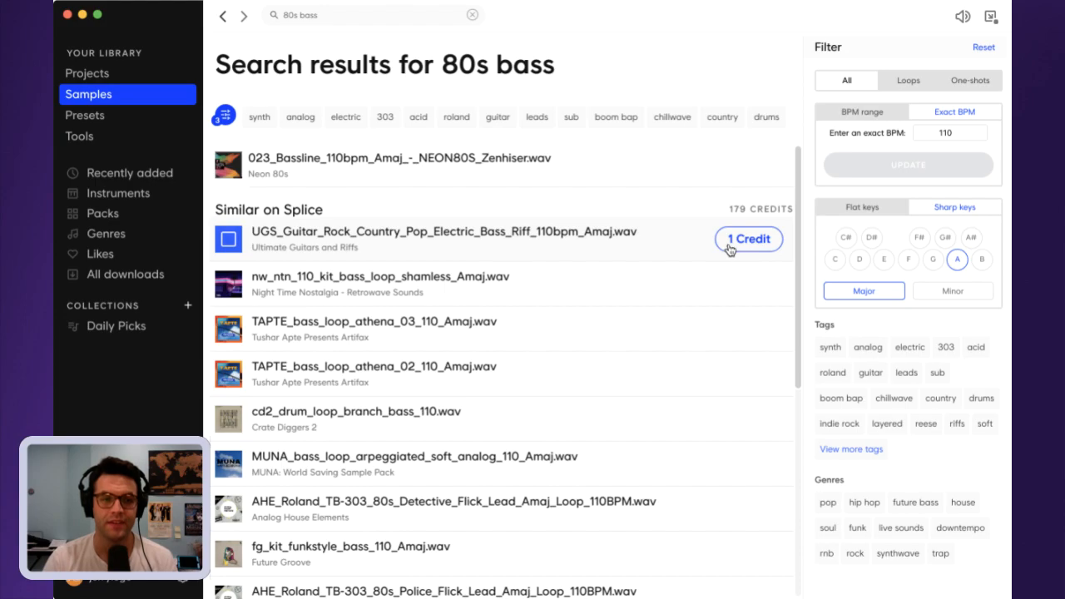
left_click(229, 285)
left_click(230, 330)
left_click(236, 383)
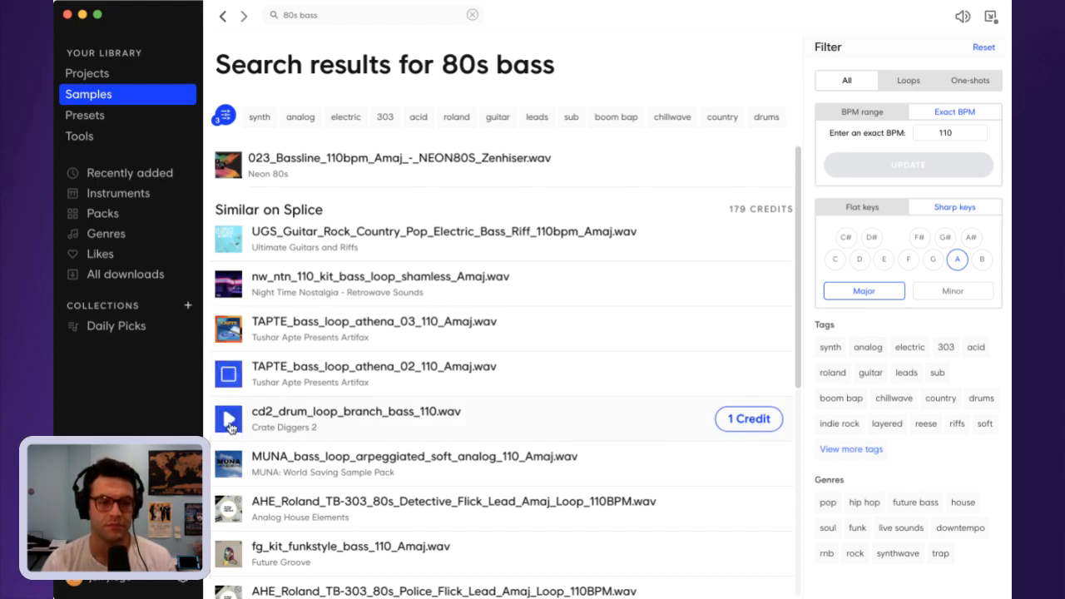
left_click(231, 421)
left_click(231, 465)
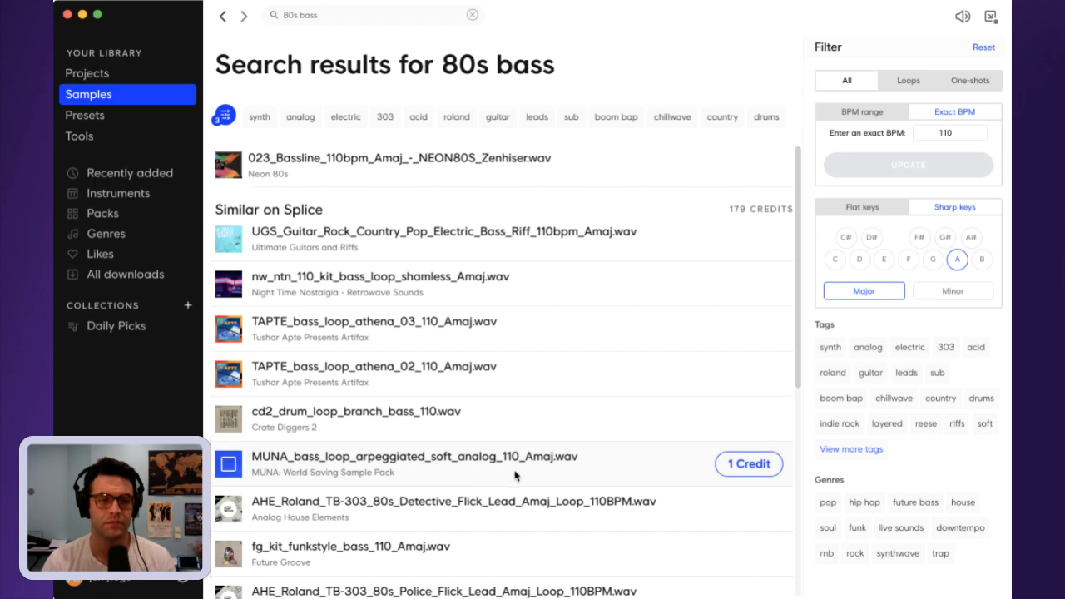
- Download the MUNA_bass_loop_arpeggiated_soft_analog_110_Amaj sample and open its enclosing folder
left_click(741, 464)
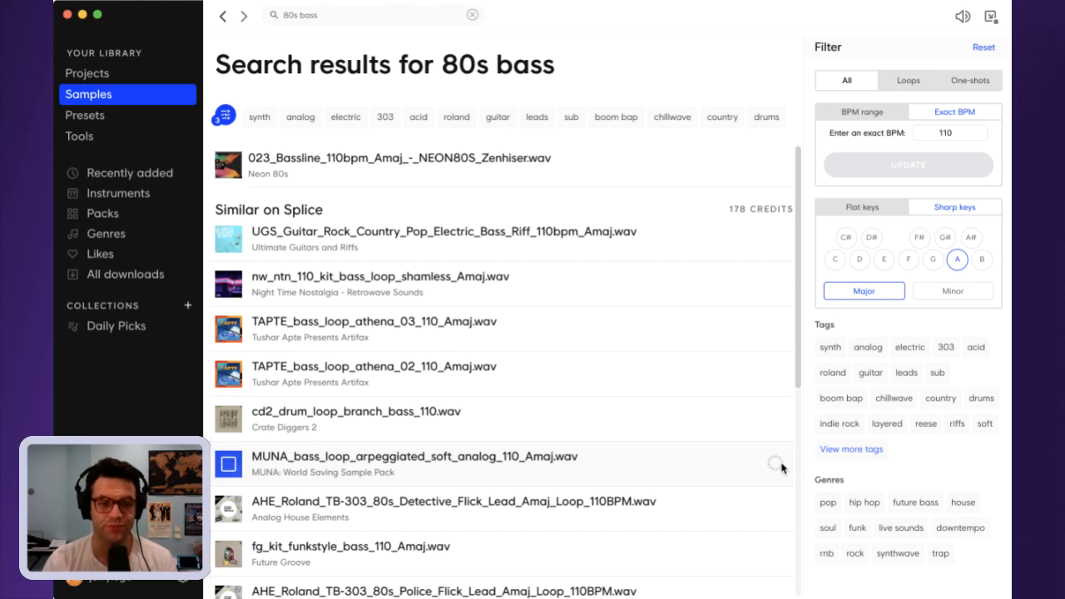
left_click(780, 464)
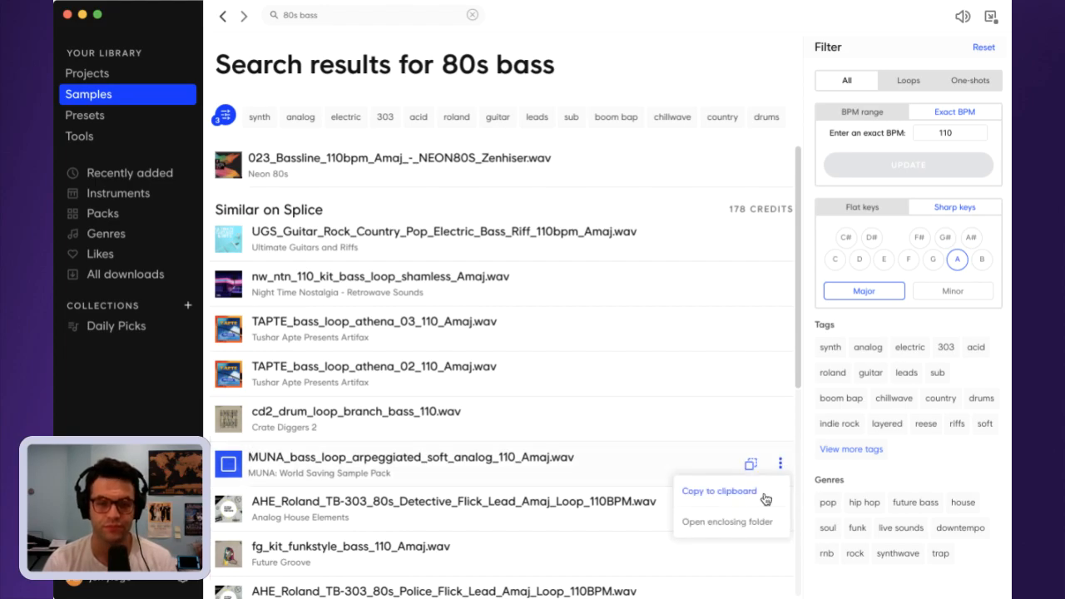
left_click(756, 522)
left_click_drag(606, 15, 350, 25)
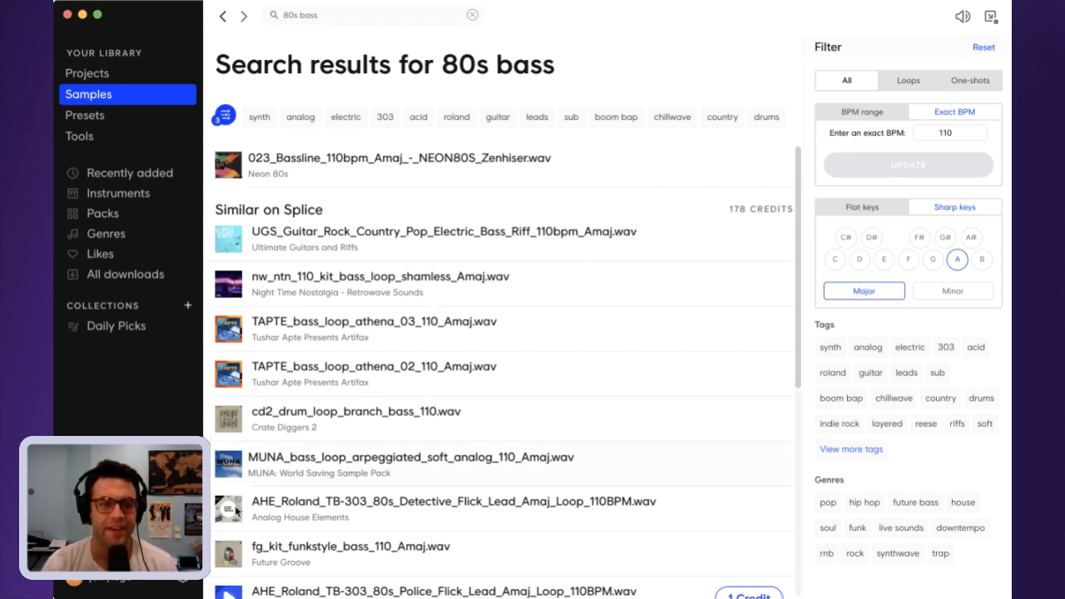
- Preview more 80s bass results, from the cd2 branch bass loop down to the AHE Roland TB-303 Moody Bass loop
left_click(229, 421)
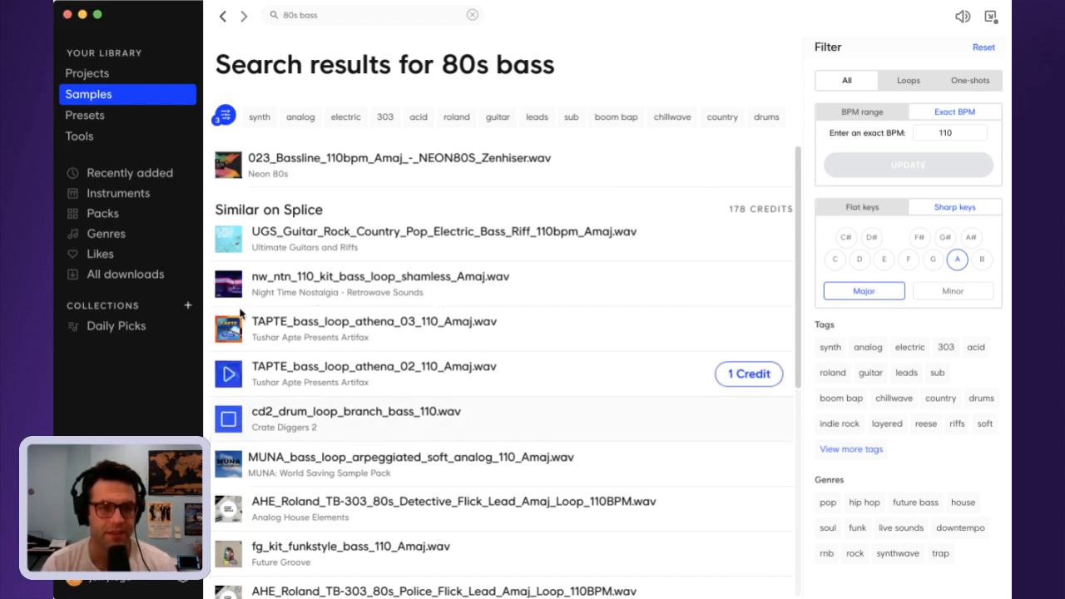
left_click(227, 506)
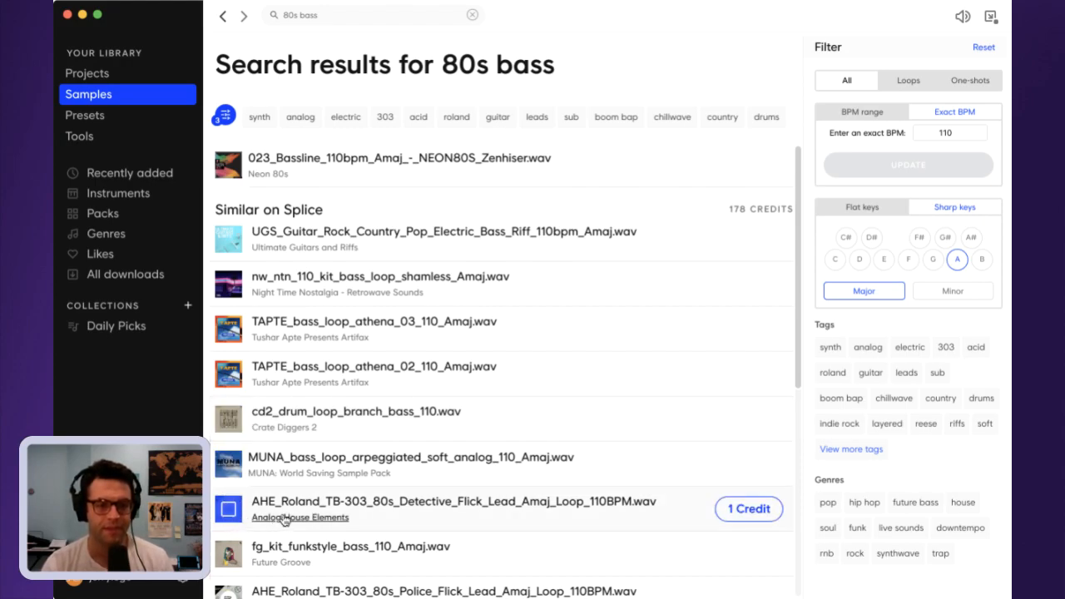
scroll(290, 510, "down", 3)
left_click(228, 447)
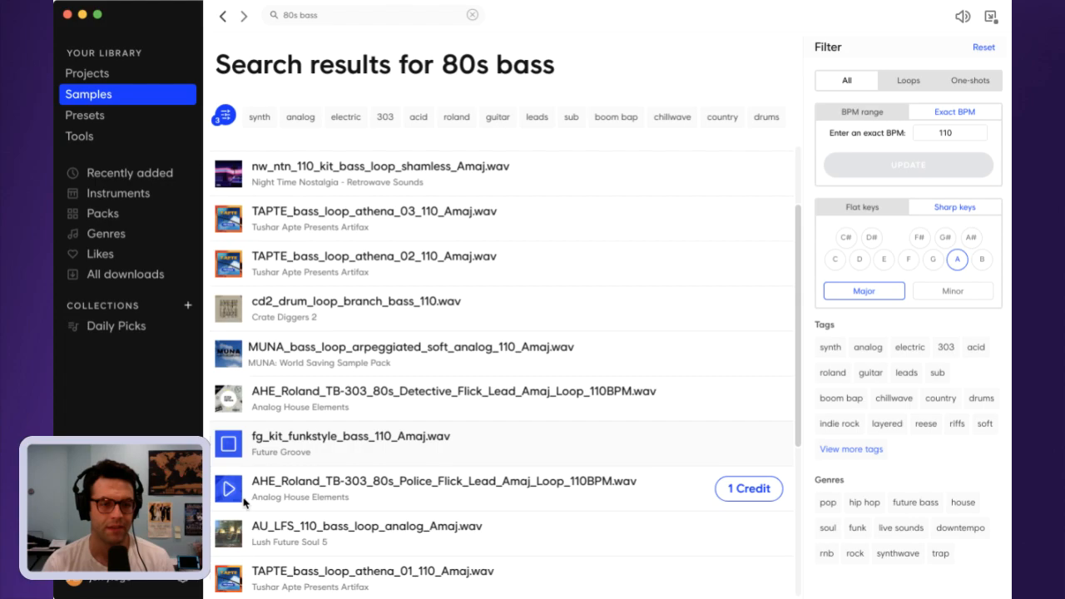
left_click(228, 488)
left_click(228, 534)
scroll(258, 543, "down", 1)
scroll(258, 544, "down", 2)
left_click(228, 502)
left_click(240, 548)
scroll(242, 546, "down", 3)
left_click(228, 503)
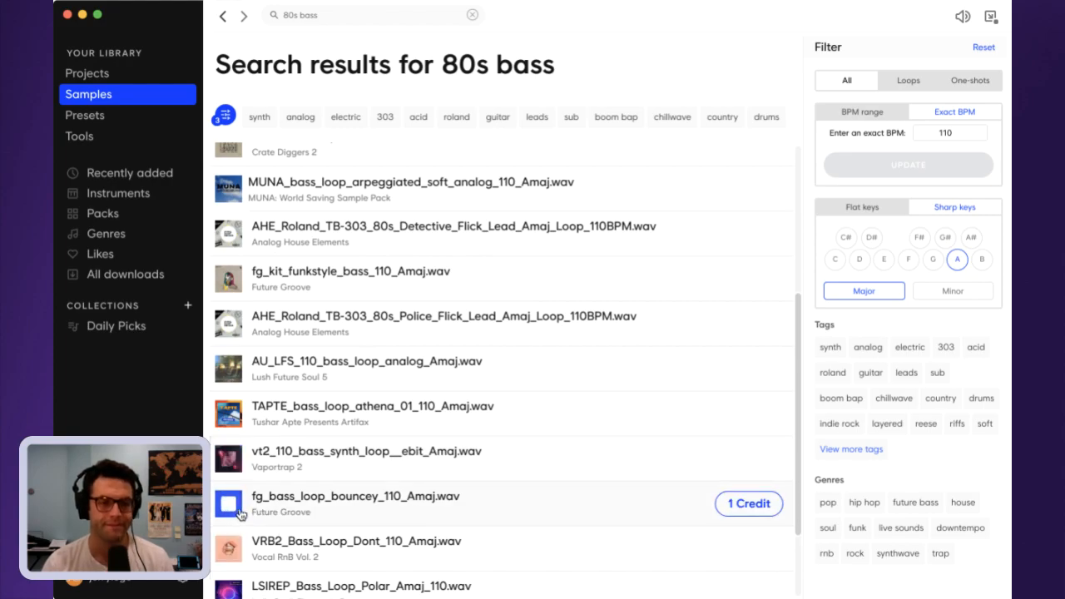
scroll(310, 519, "down", 3)
left_click(228, 441)
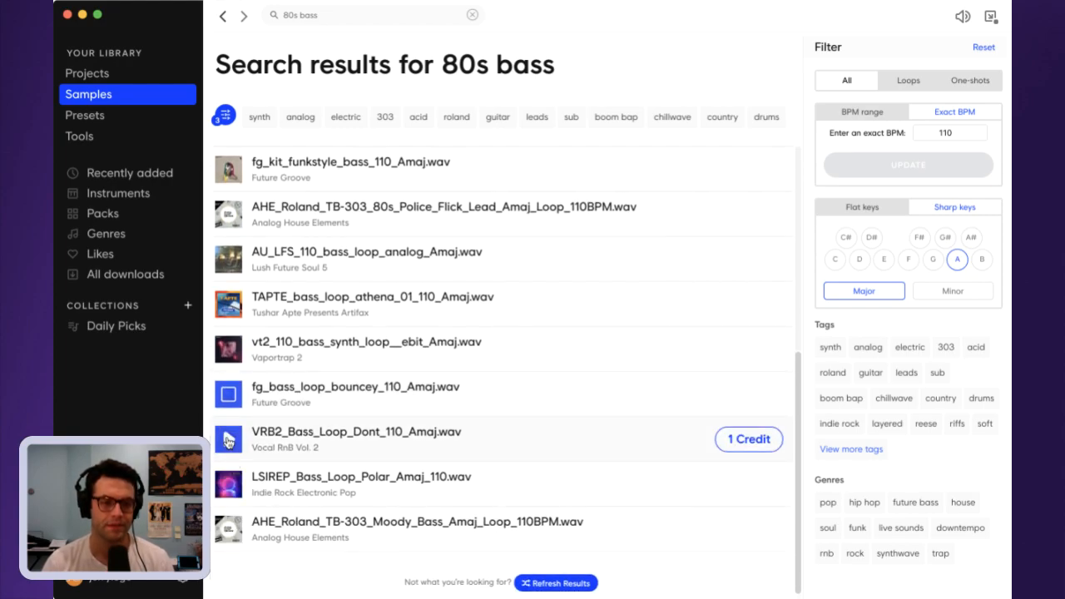
left_click(228, 484)
left_click(228, 530)
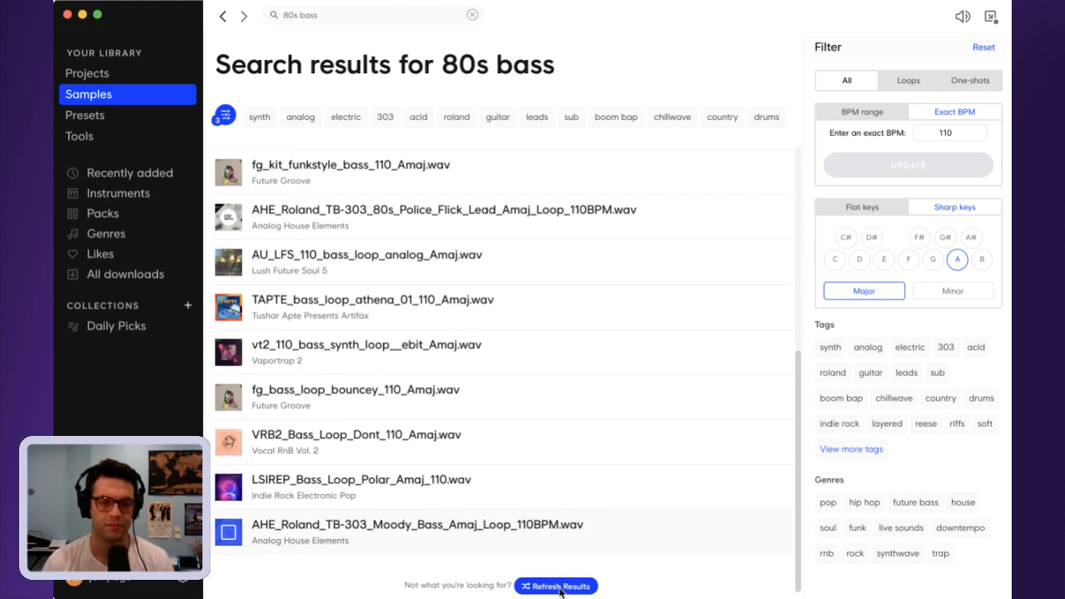
- Change the search to "80s guitar" with the A major and 110 BPM filters still applied
left_click_drag(337, 19, 303, 20)
type("g")
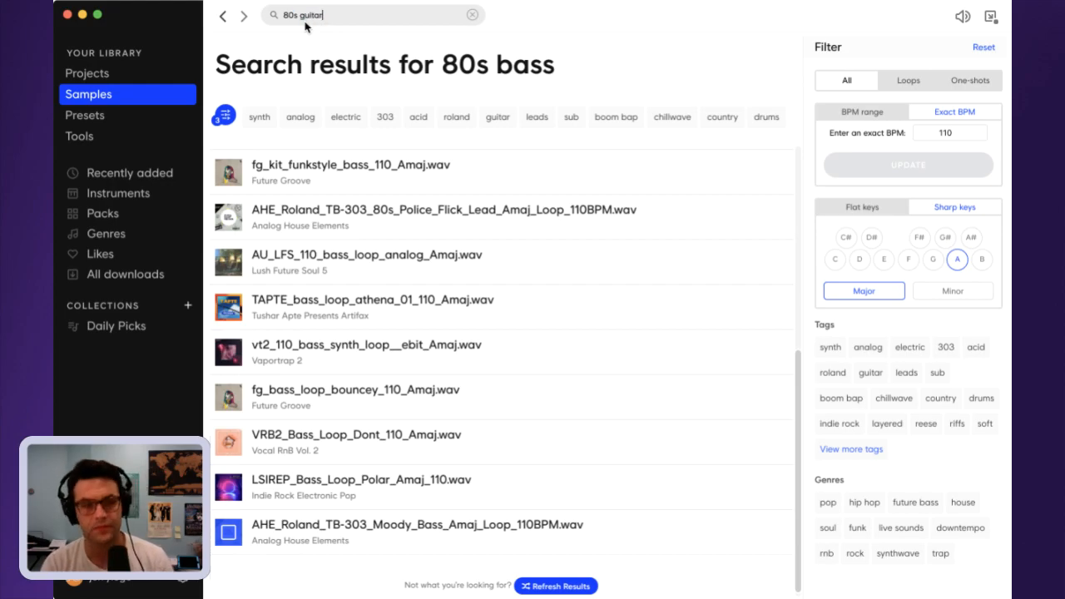
type("uitar")
key("Return")
- Preview the guitar results from the UGS electric riff down to the 023 Guitar FX Tail sample
left_click(230, 260)
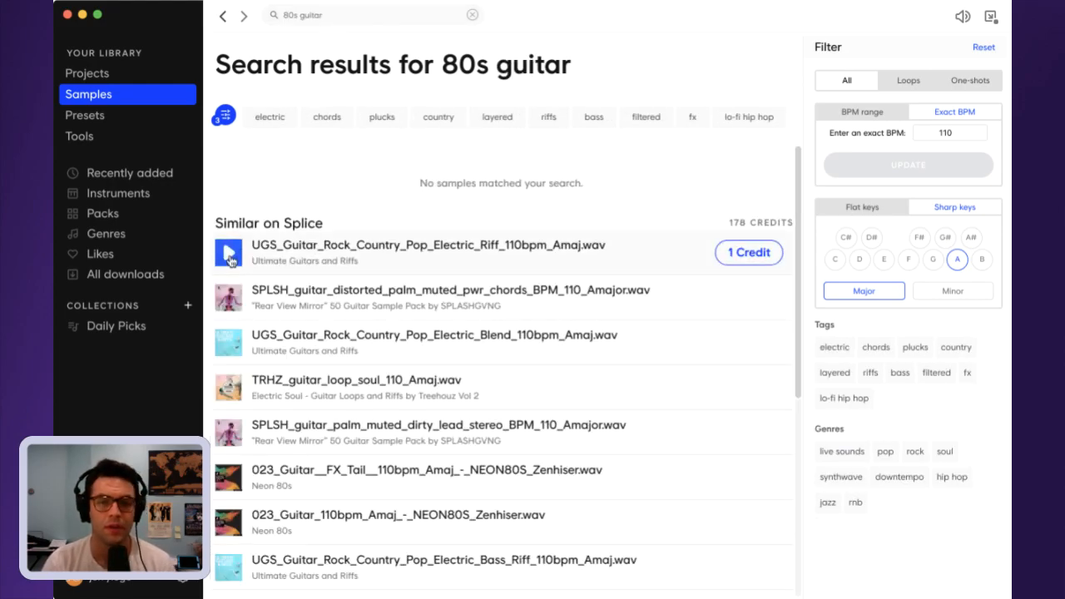
left_click(231, 301)
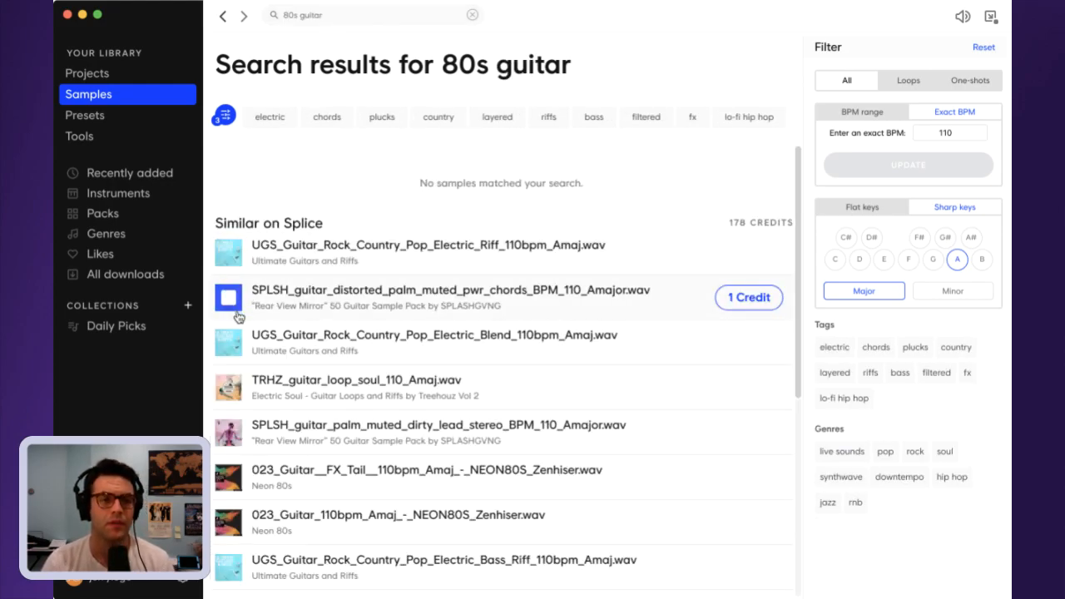
scroll(239, 318, "down", 1)
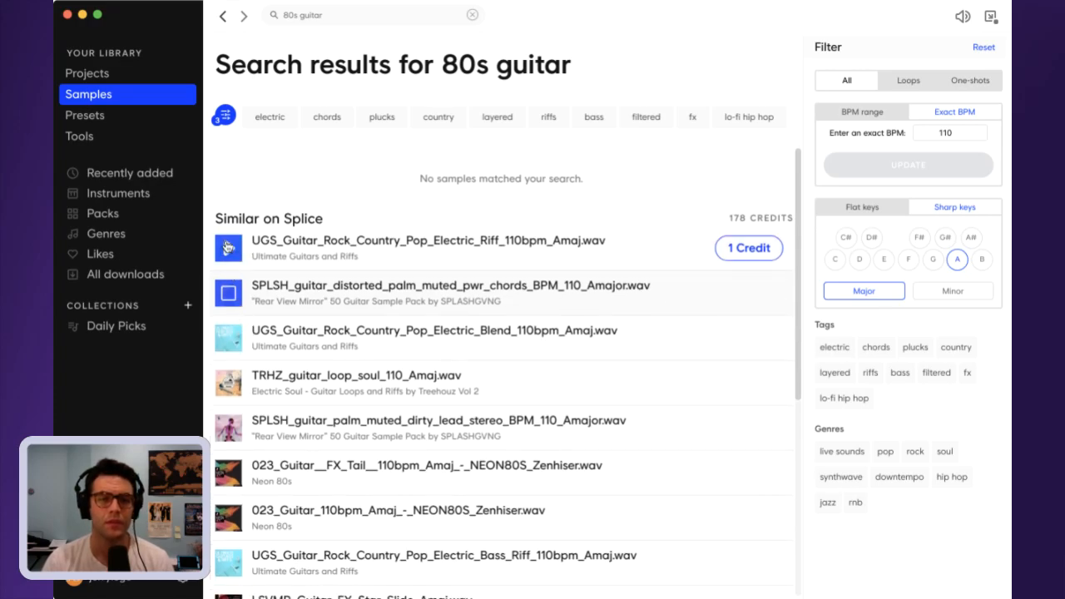
left_click(229, 337)
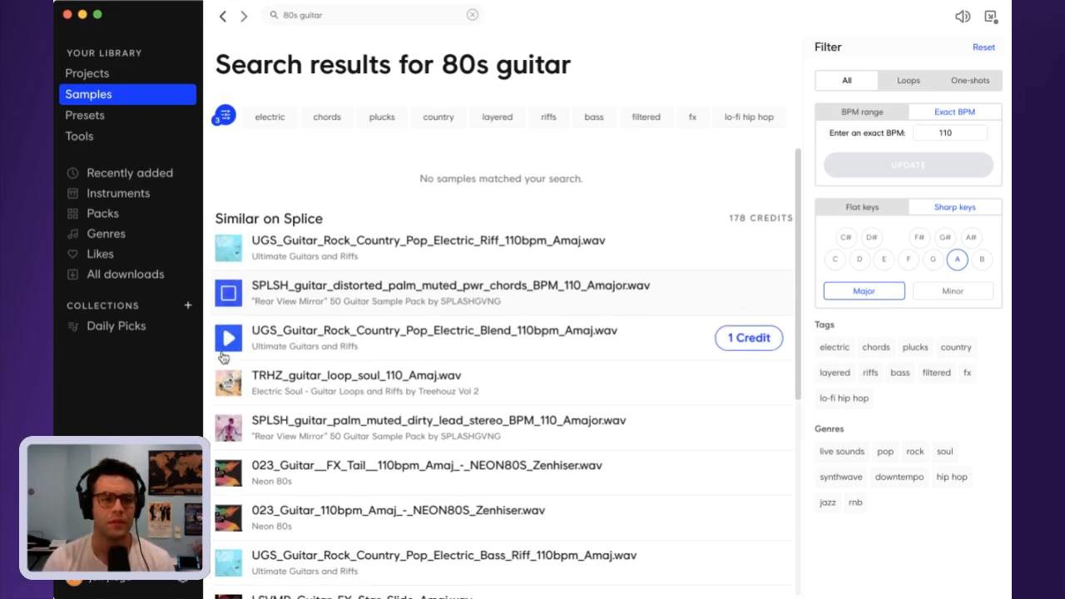
left_click(230, 382)
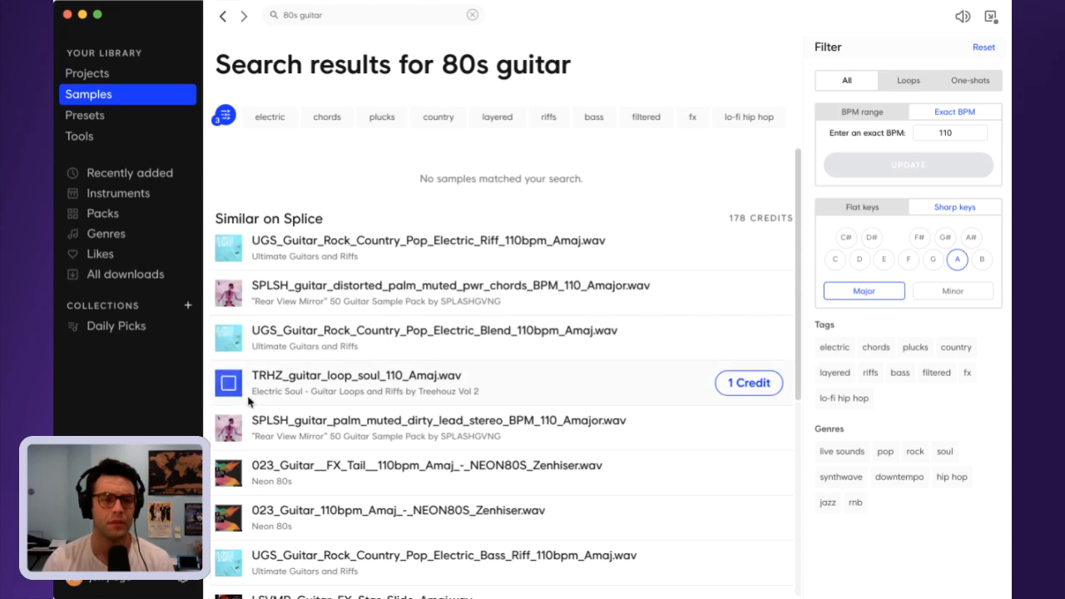
left_click(229, 428)
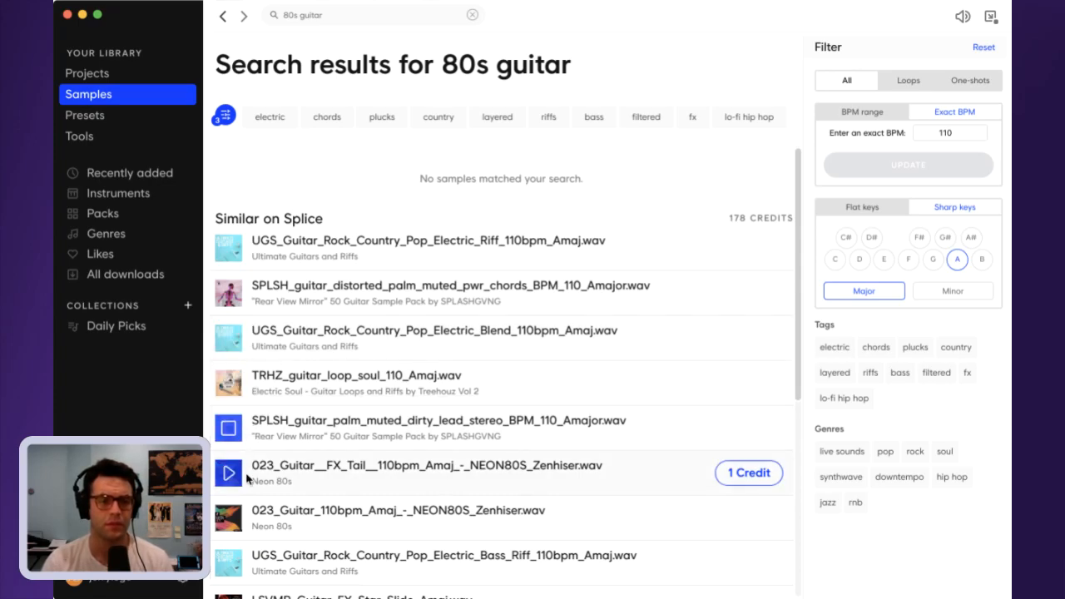
left_click(229, 473)
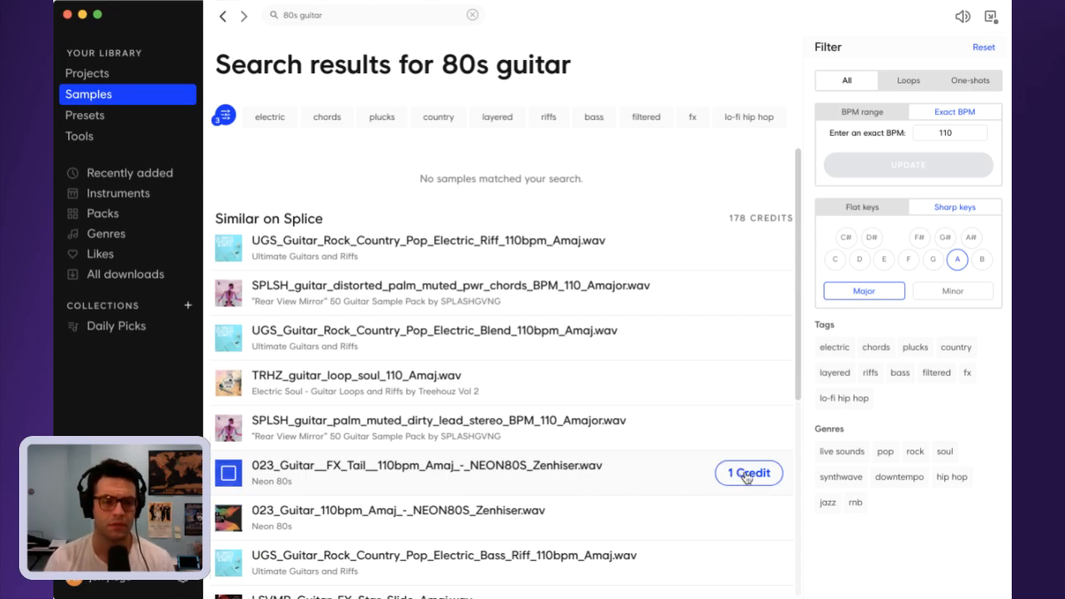
- Download the 023_Guitar__FX_Tail__110bpm_Amaj sample from Neon 80s and open its enclosing folder
left_click(747, 475)
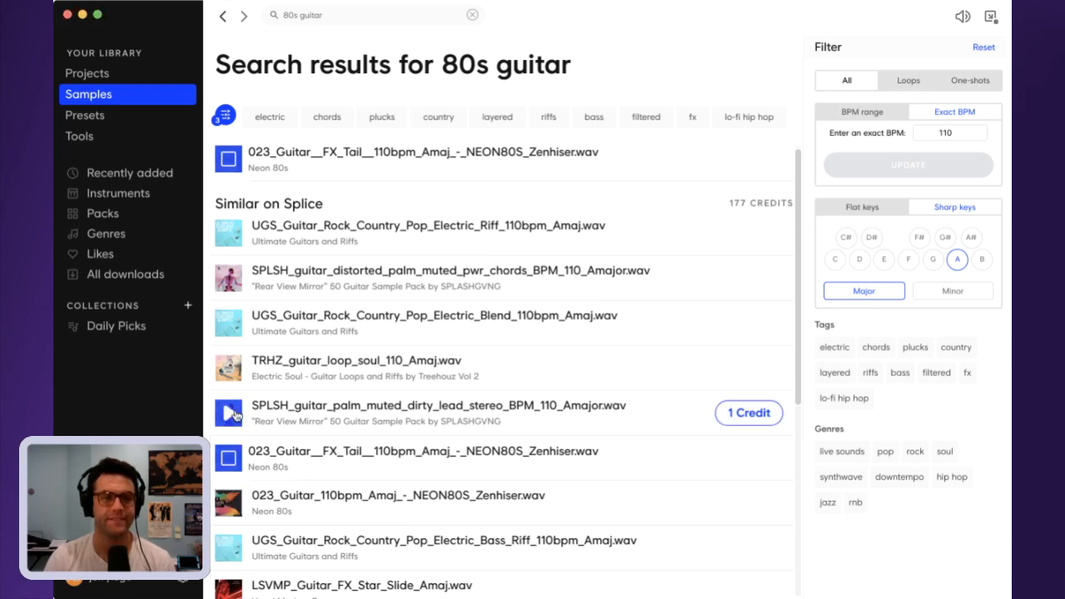
scroll(229, 366, "up", 1)
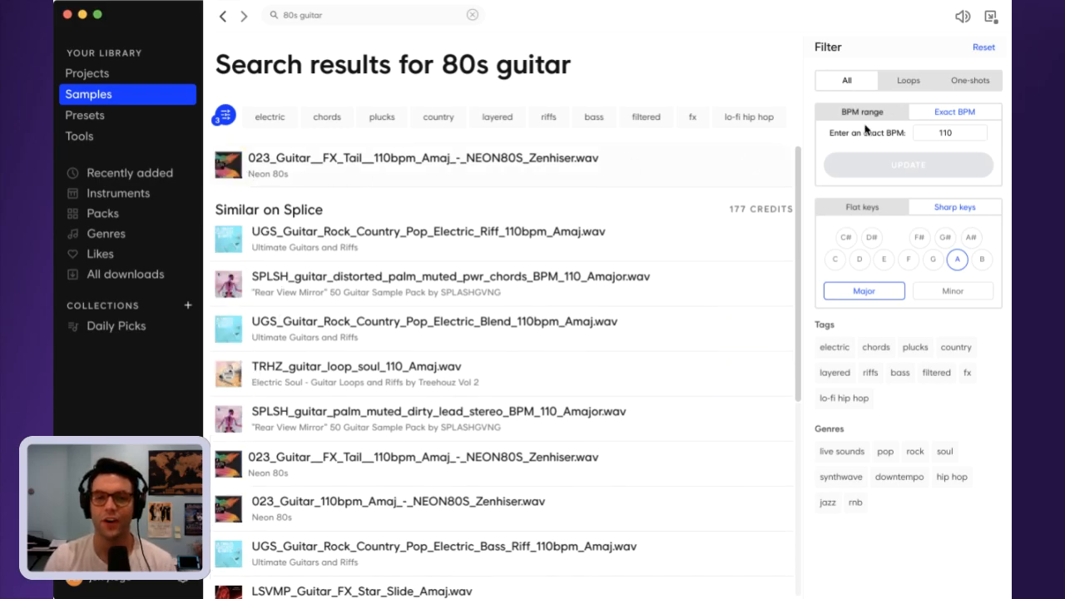
left_click(781, 164)
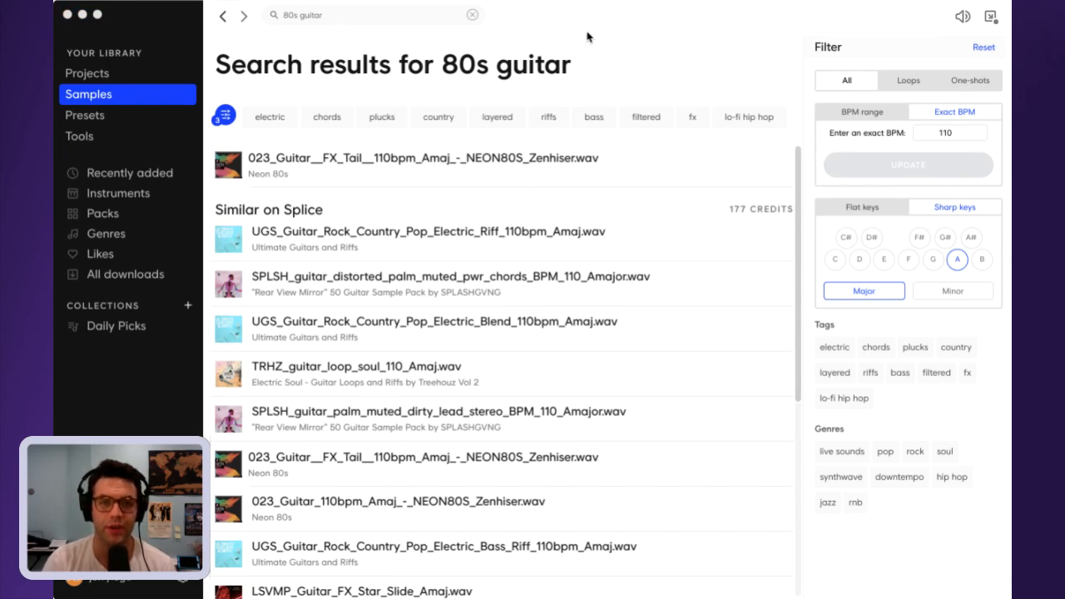
left_click_drag(589, 43, 376, 182)
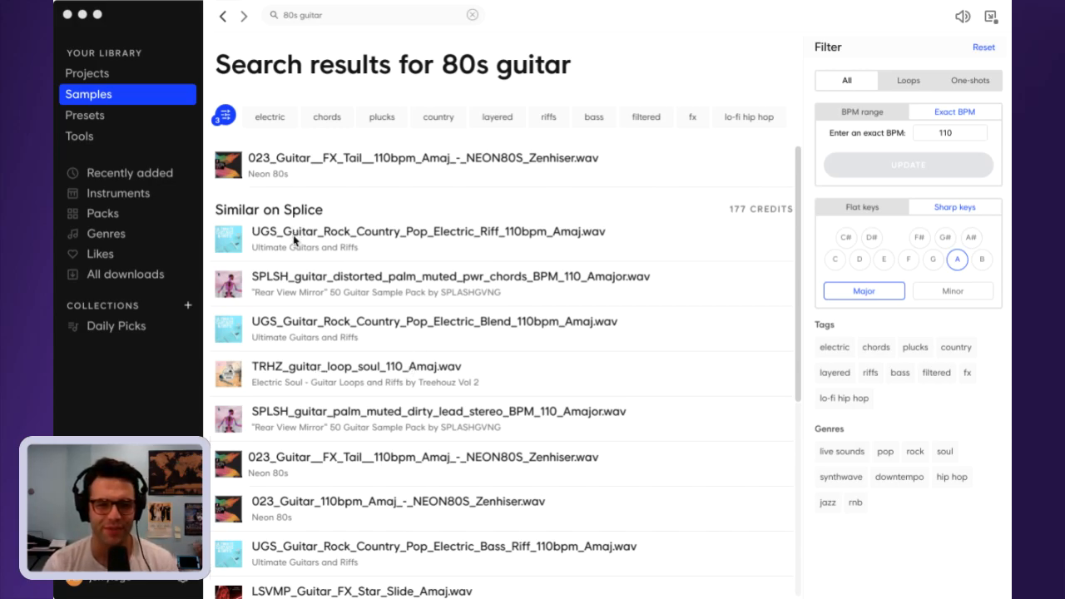
- Preview the 80s guitar results from the SPLSH distorted palm-muted power chords down to the 023_Guitar_110bpm_Amaj sample from Neon 80s
left_click(254, 596)
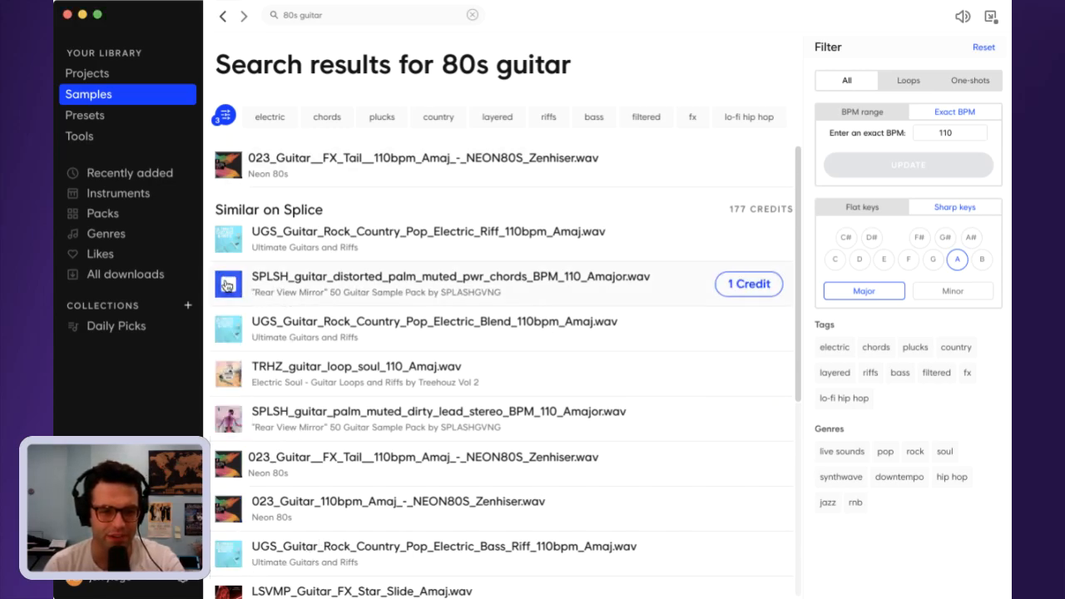
left_click(228, 329)
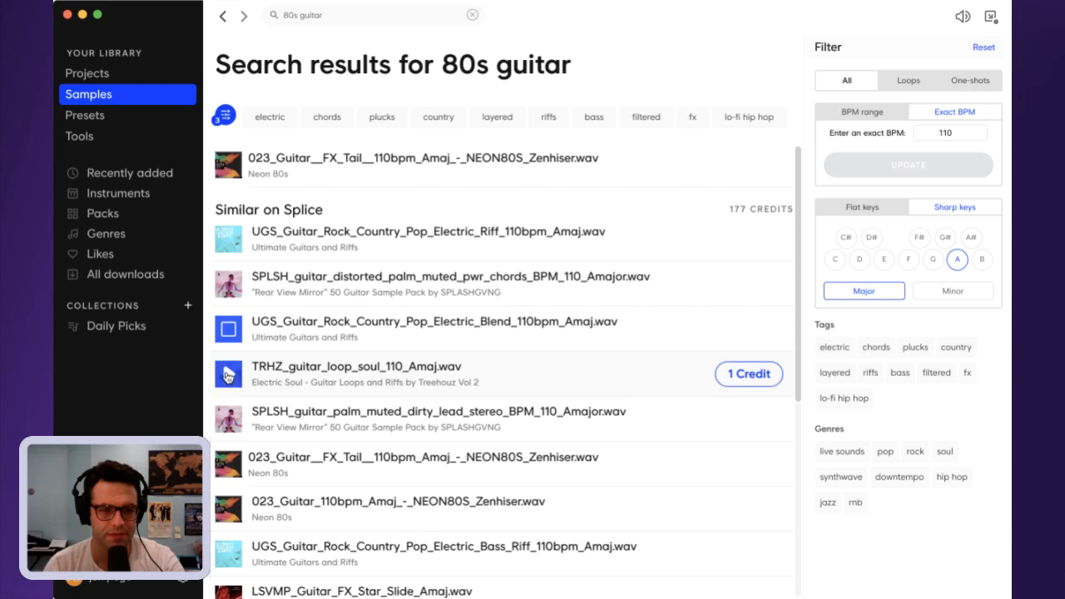
left_click(226, 376)
left_click(228, 418)
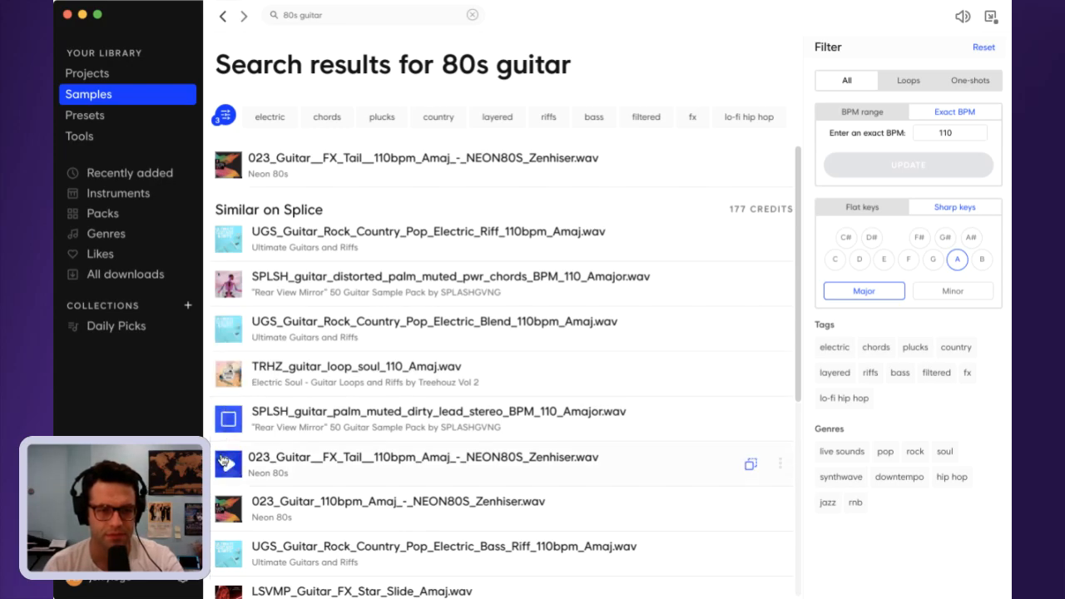
left_click(223, 461)
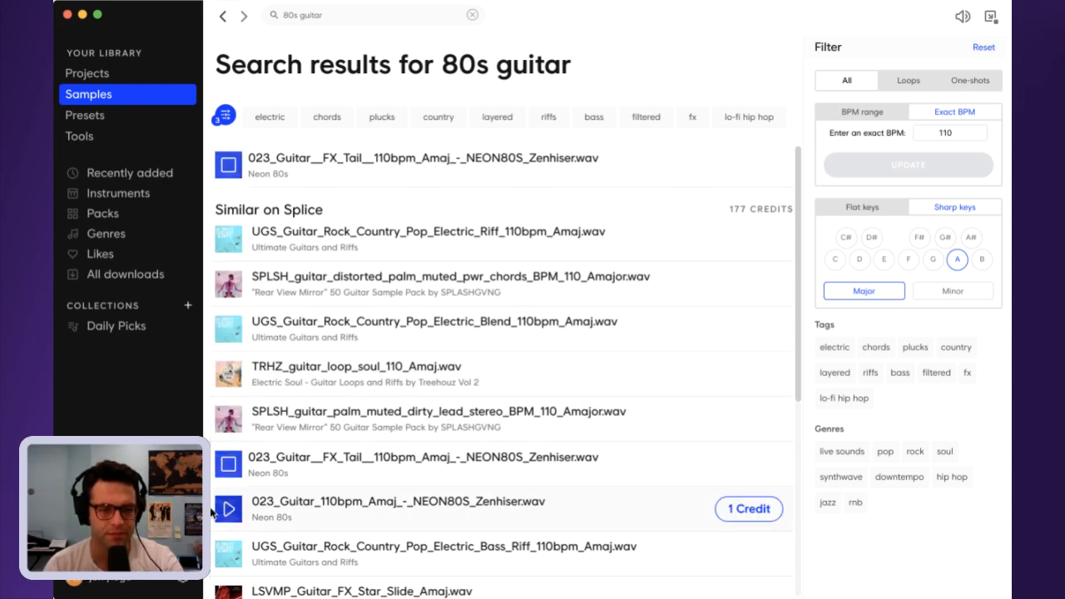
left_click(215, 511)
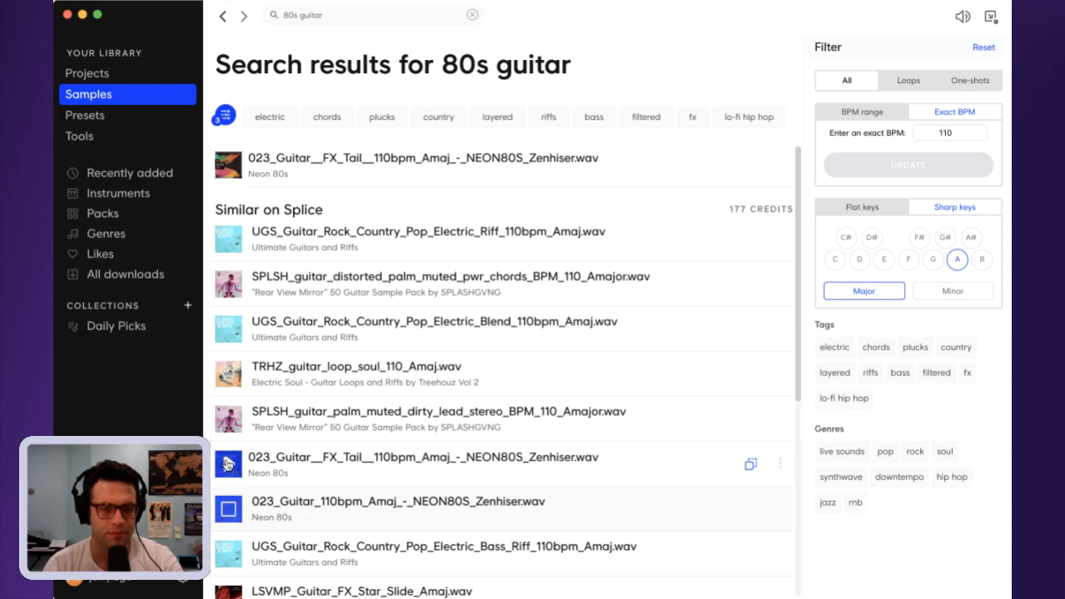
left_click(224, 464)
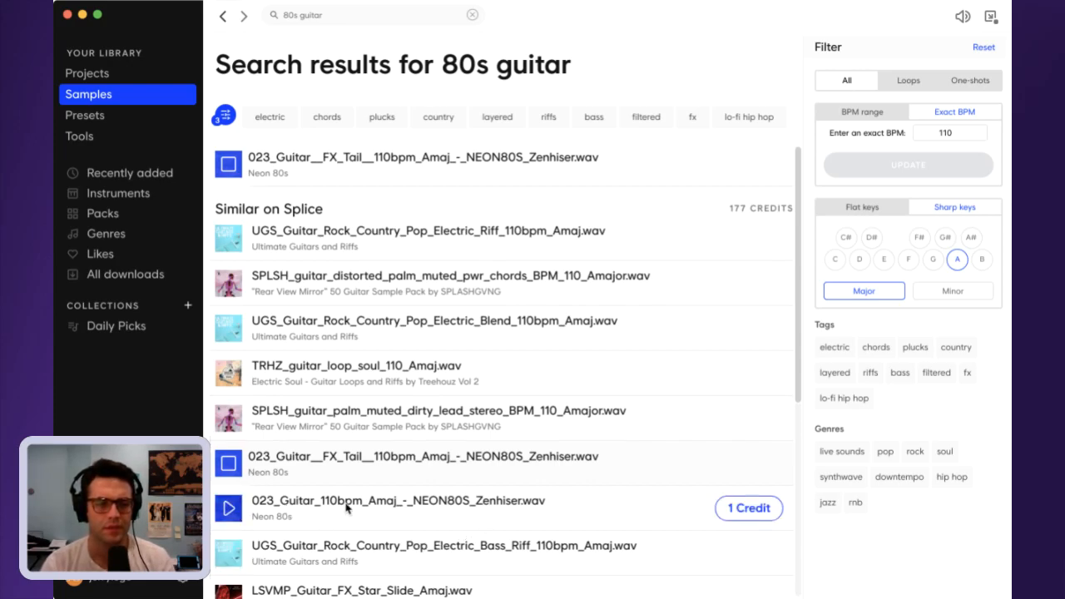
left_click(230, 509)
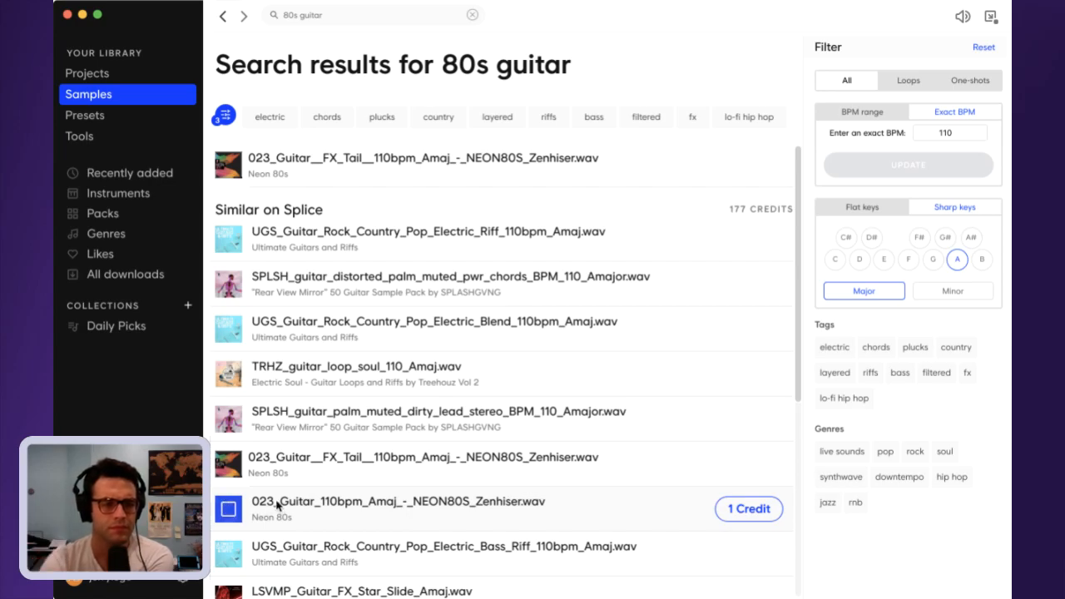
- Preview further guitar results, from the UGS electric bass riff through the LSVMP star slide to the UGS acoustic loop
scroll(426, 503, "down", 2)
scroll(423, 502, "down", 2)
scroll(424, 502, "up", 1)
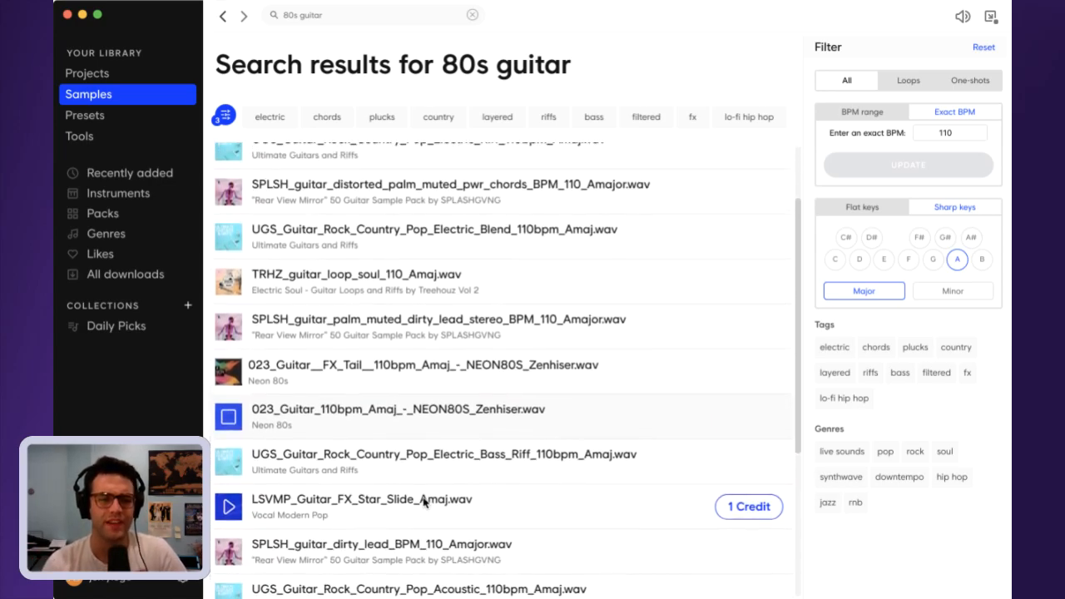
left_click(230, 475)
left_click(229, 516)
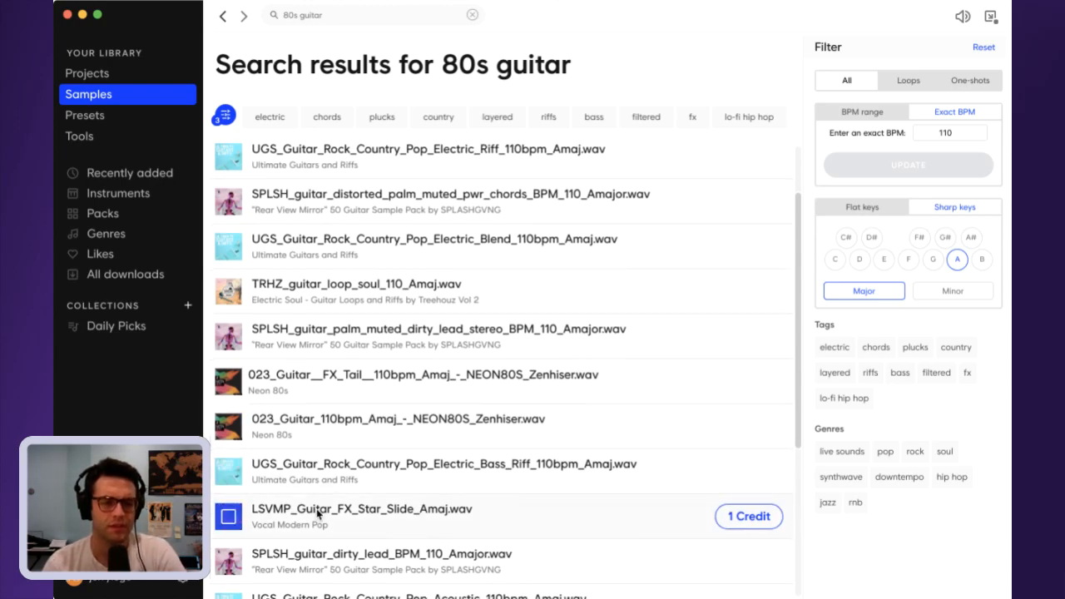
scroll(235, 495, "down", 3)
left_click(229, 514)
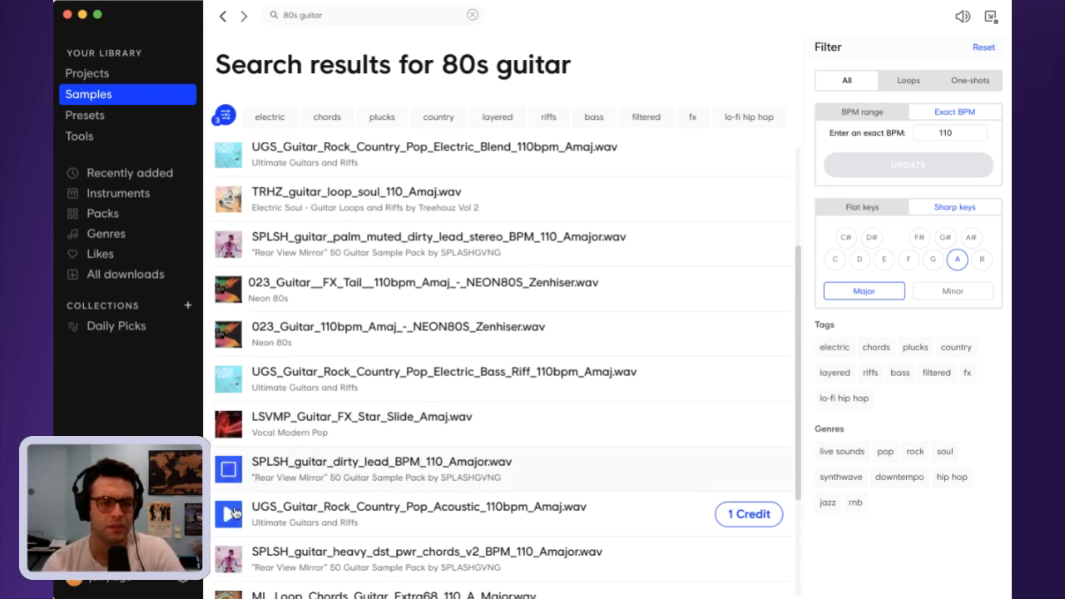
- Preview the remaining guitar results, from the SPLSH heavy power chords v2 loop to the SPLSH distorted punk riff
scroll(242, 516, "down", 2)
left_click(230, 474)
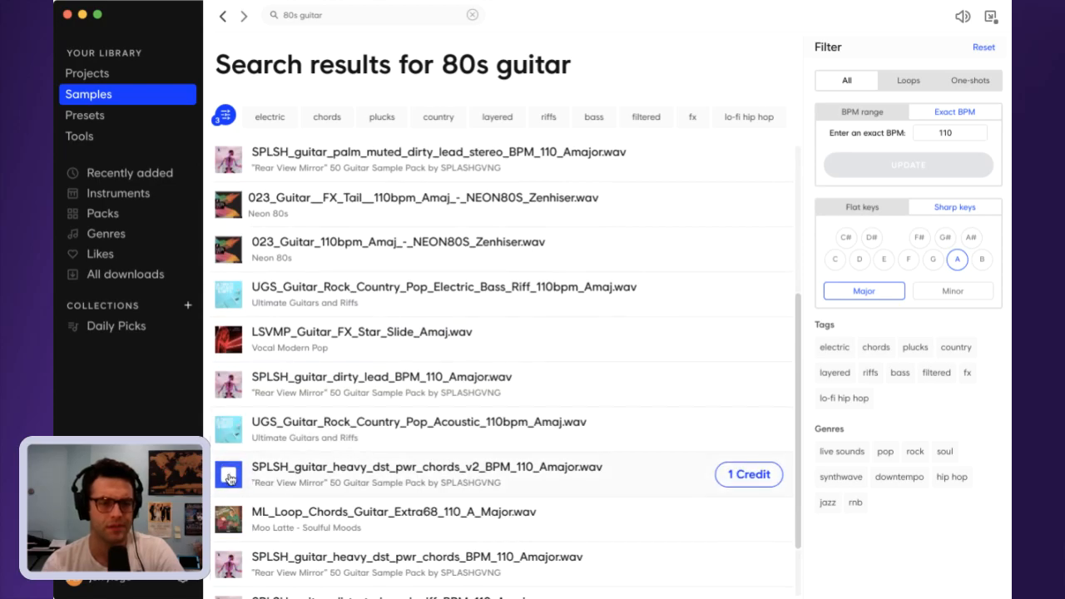
left_click(230, 518)
left_click(230, 521)
scroll(233, 508, "down", 2)
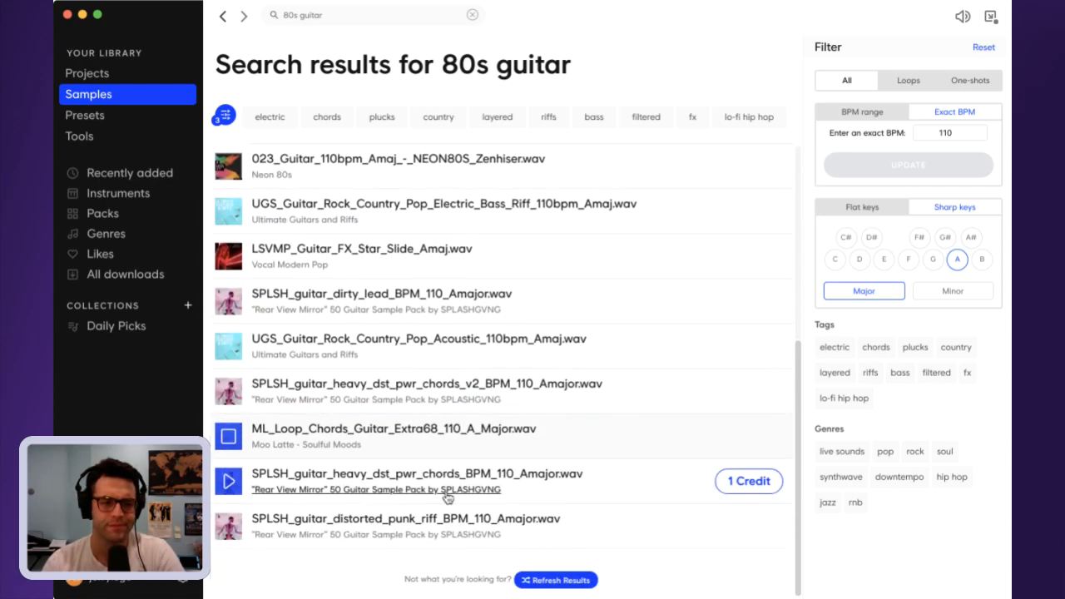
left_click(234, 487)
left_click(229, 525)
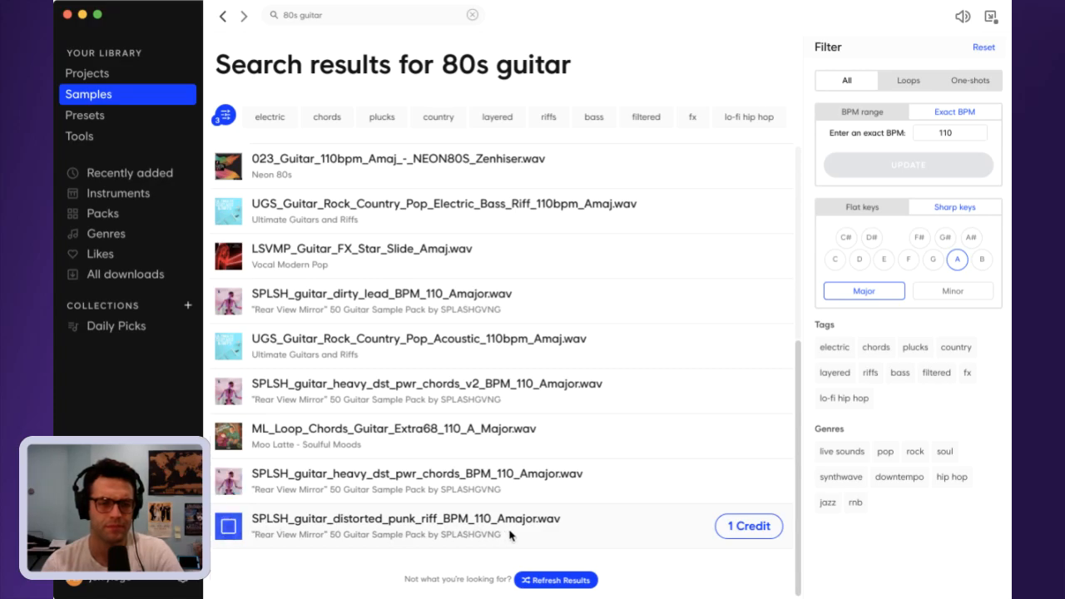
- Download the SPLSH_guitar_distorted_punk_riff_BPM_110_Amajor sample and open its enclosing folder
scroll(725, 533, "up", 1)
left_click(729, 541)
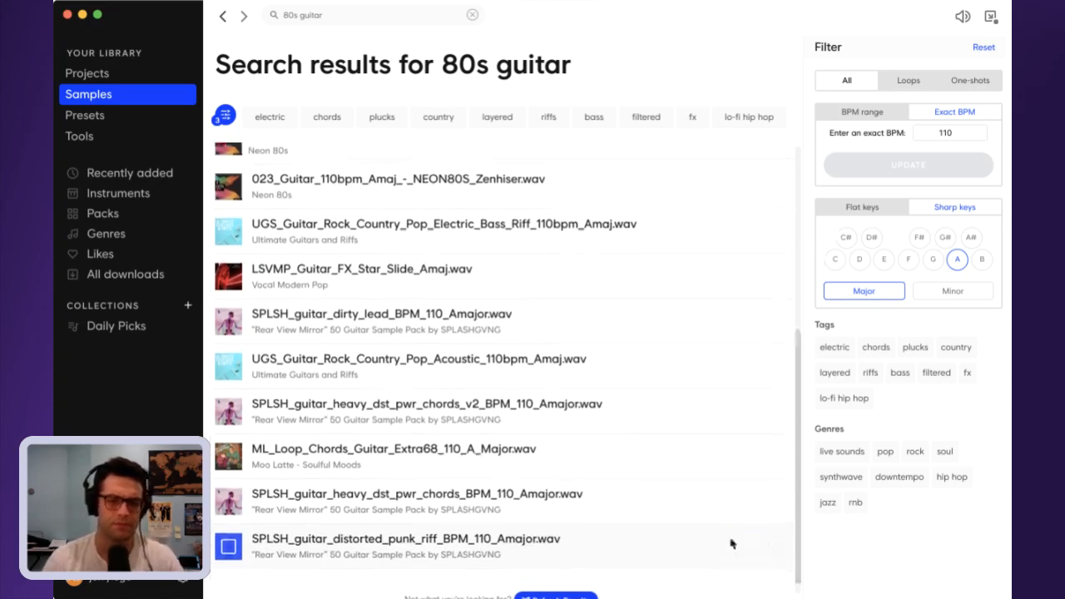
left_click(780, 546)
left_click(763, 517)
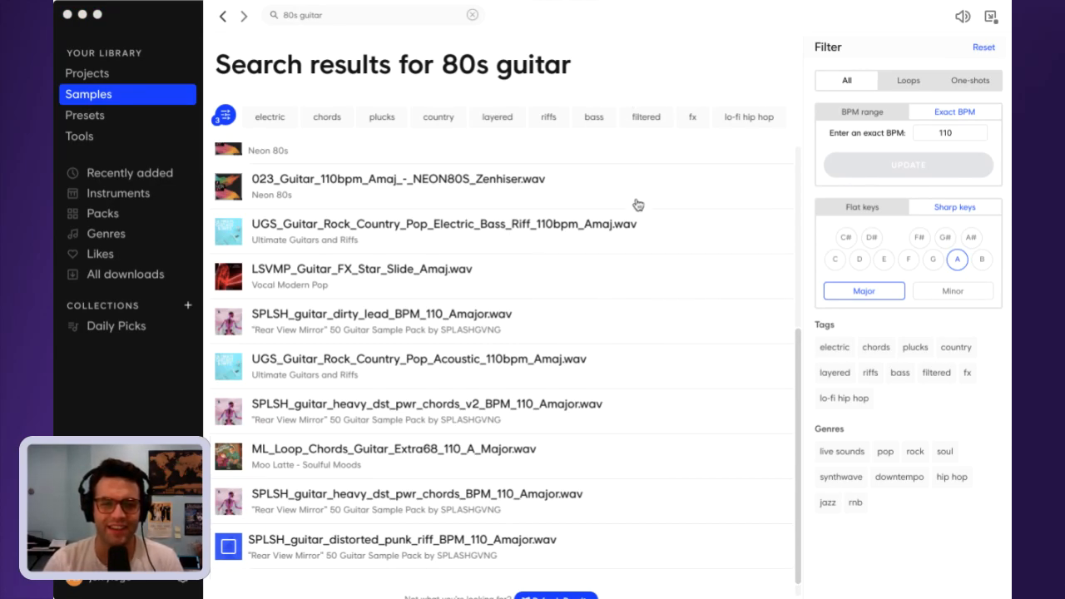
left_click(253, 557)
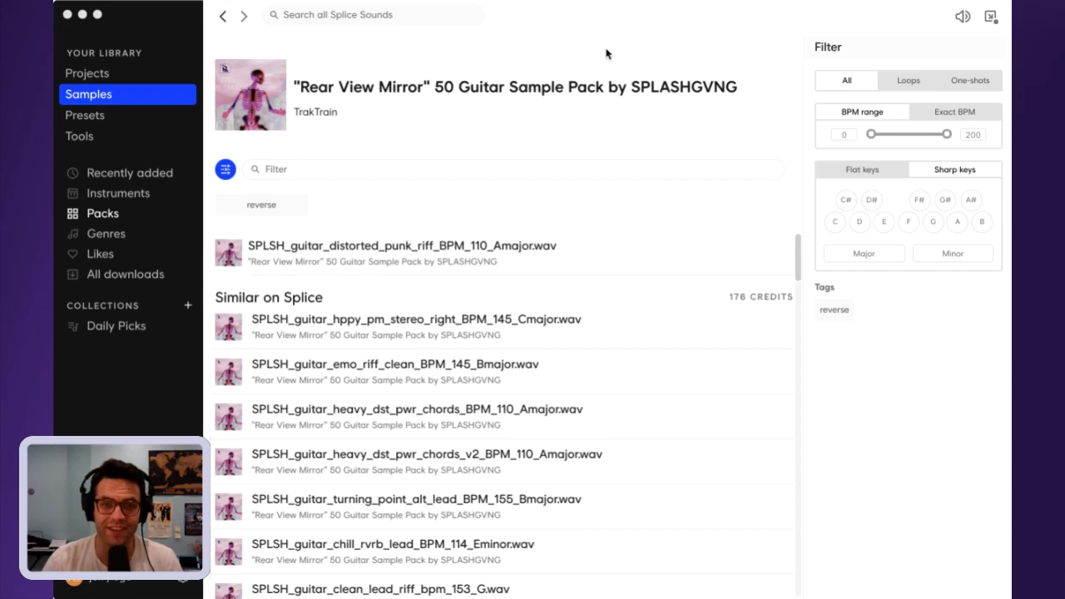
- Switch to Logic Pro, add the distorted punk riff sample on a new fifth track, and move its region to start at bar 11
left_click_drag(606, 52, 800, 191)
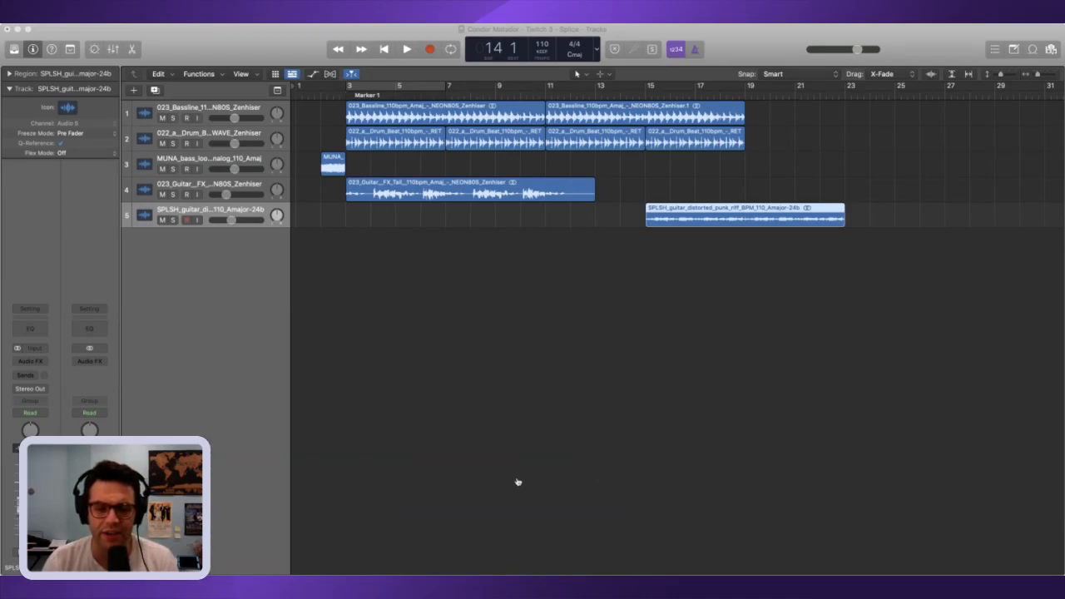
left_click_drag(703, 218, 598, 217)
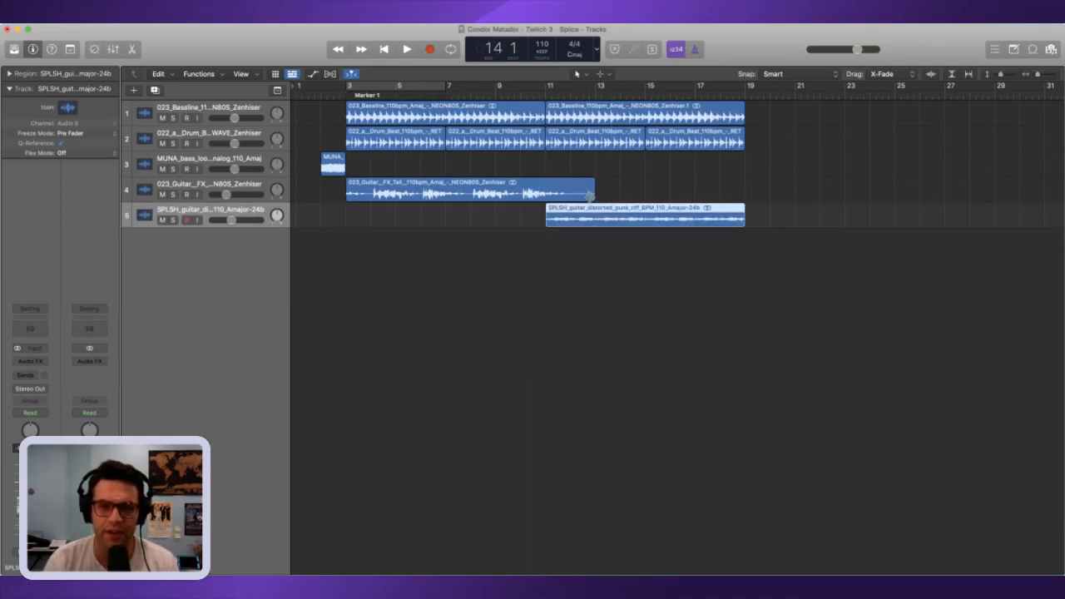
- Play the arrangement from about bar 9 through the punk riff, and delete the riff region from track 5
double_click(505, 94)
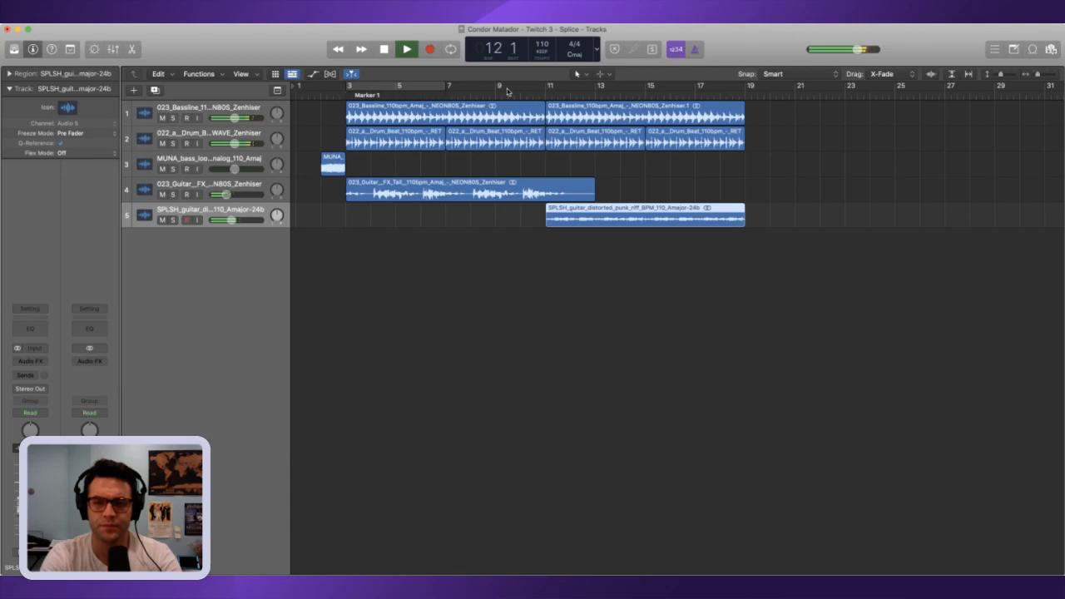
scroll(565, 204, "right", 5)
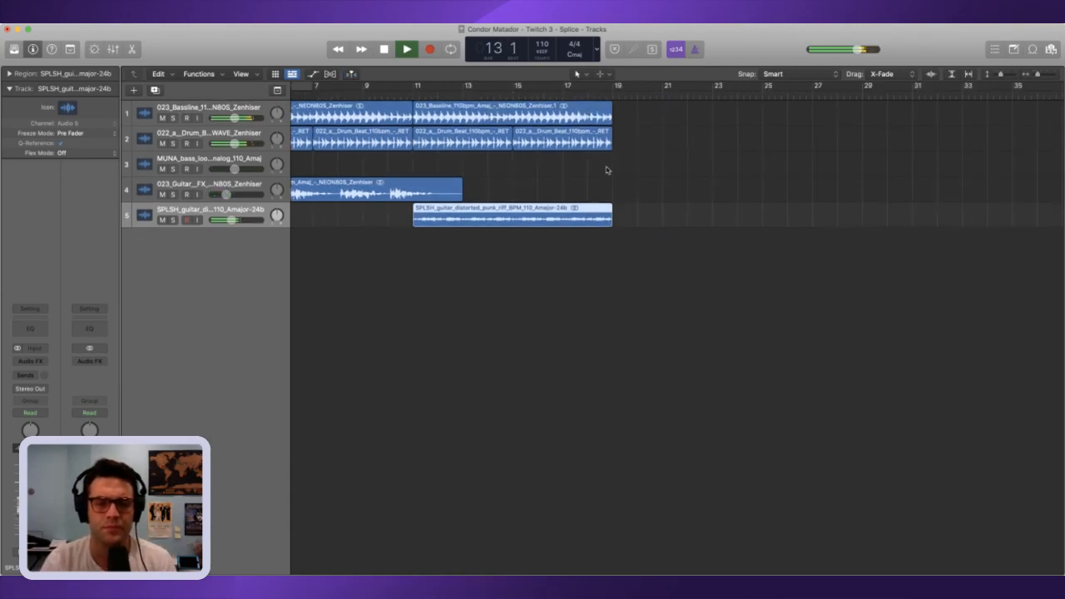
scroll(562, 207, "left", 1)
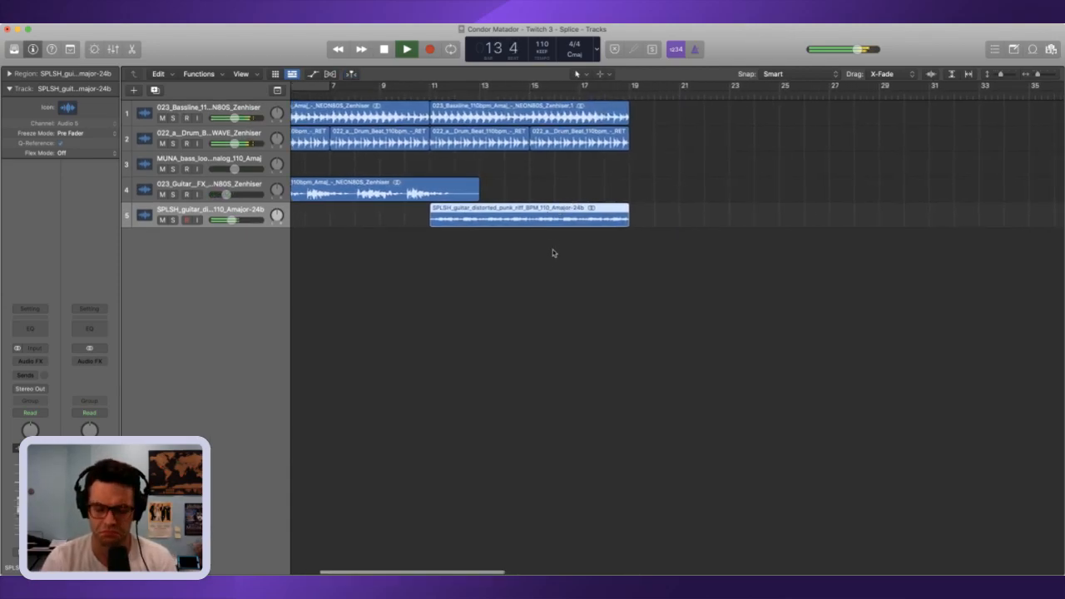
key("space")
key("Delete")
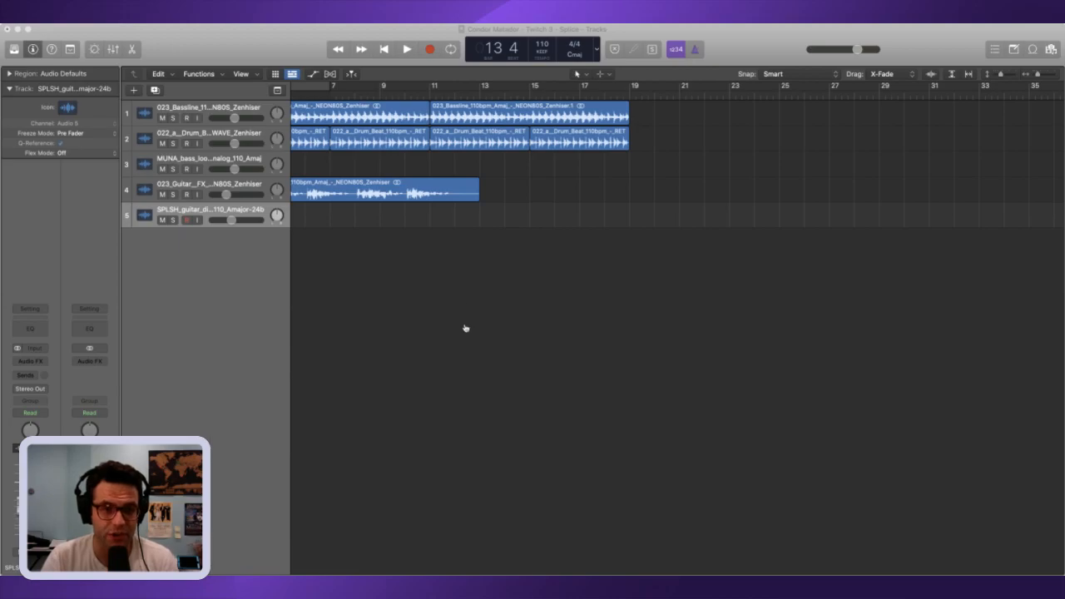
- Switch to Splice, search for "80s funk", and check the exact BPM filter of the search
key("super+Tab")
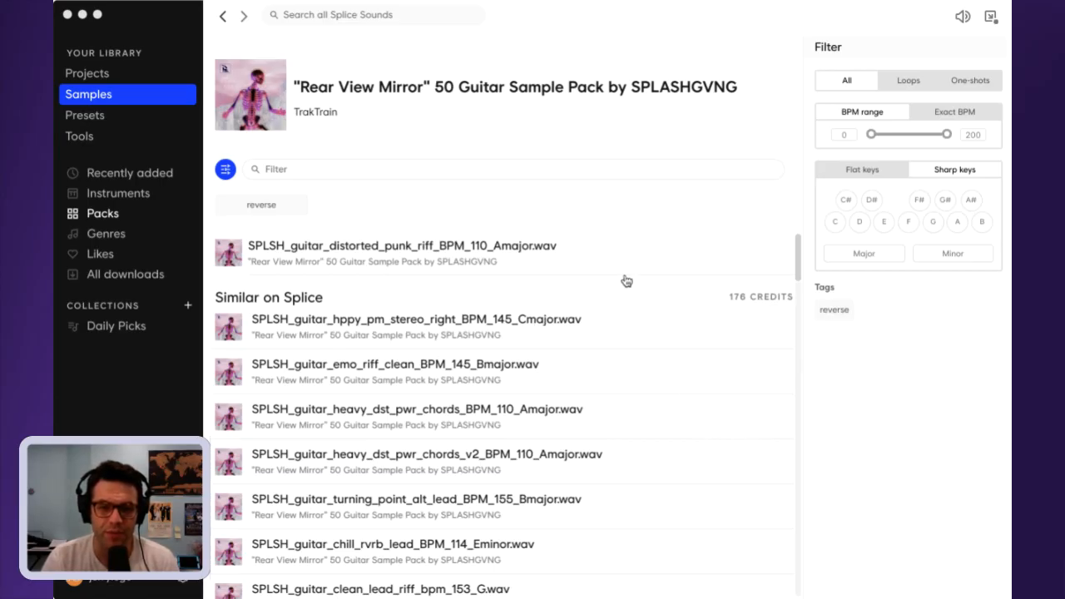
left_click(246, 597)
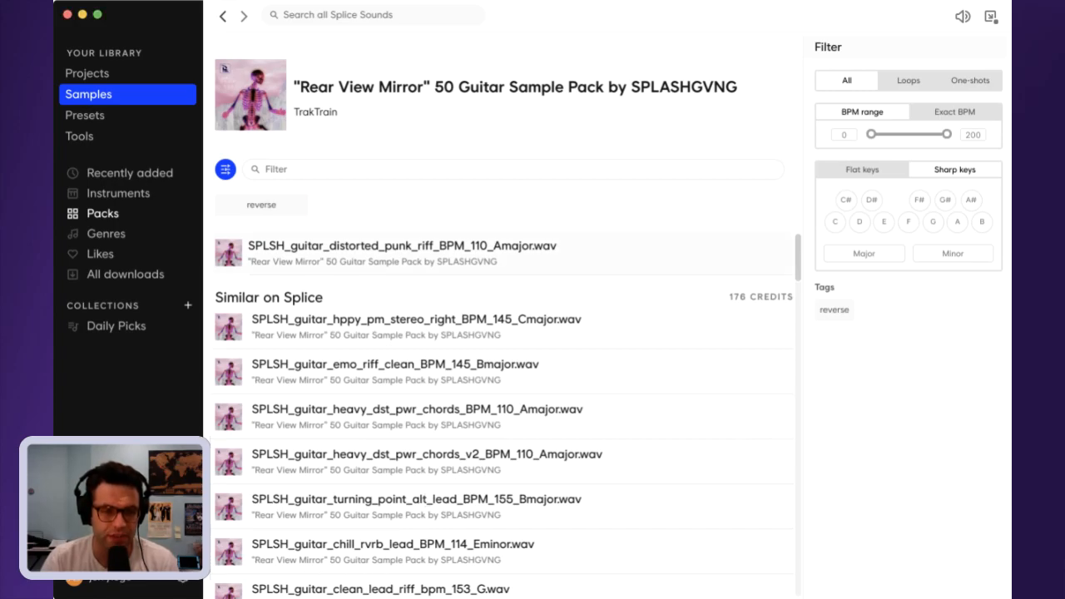
left_click(344, 21)
type("80s")
key("Return")
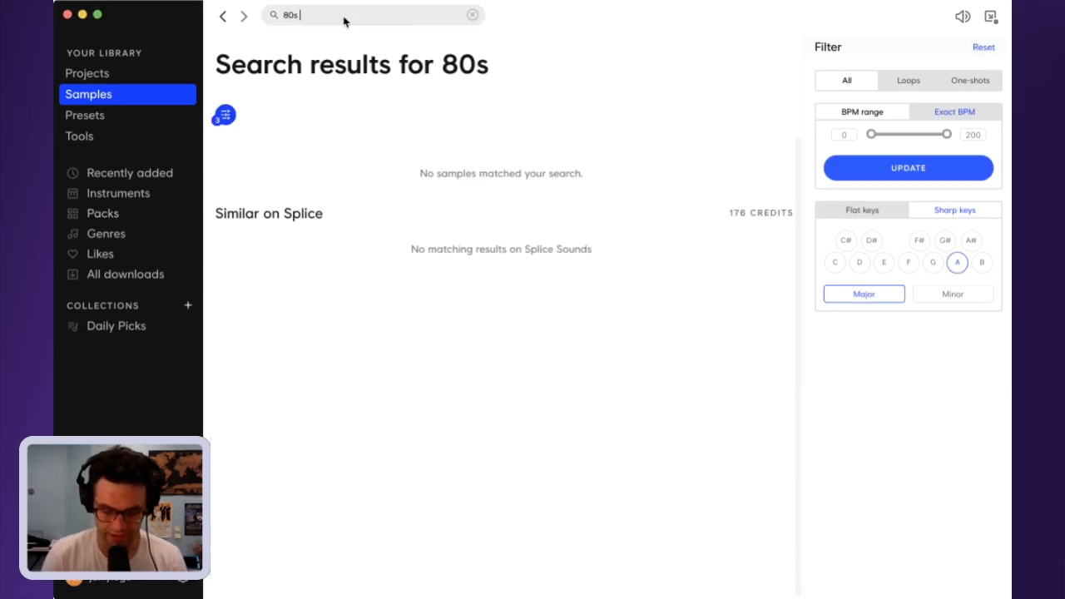
type("funk")
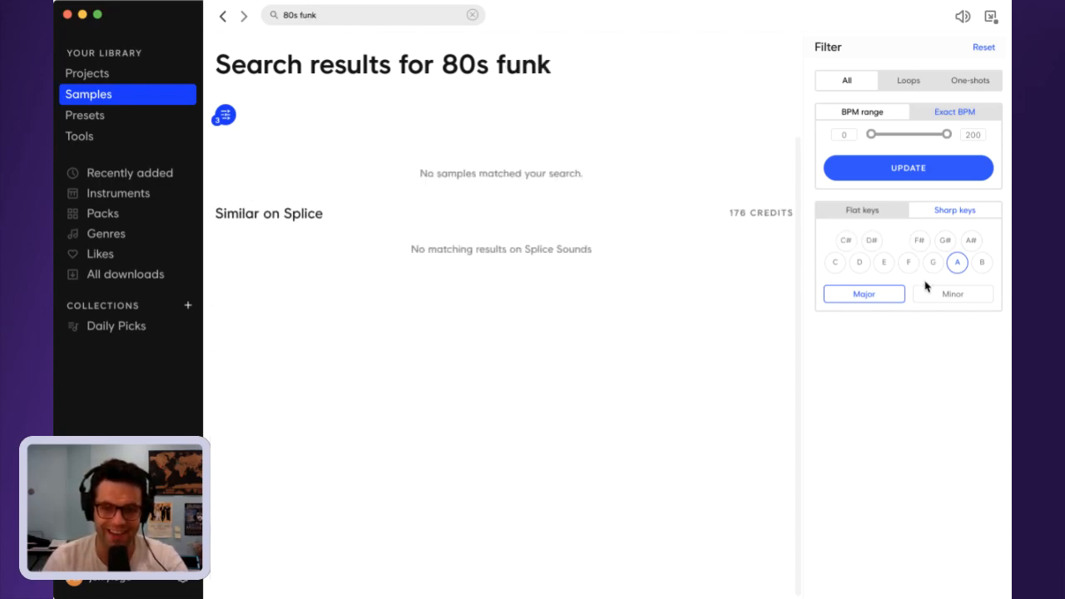
left_click(953, 109)
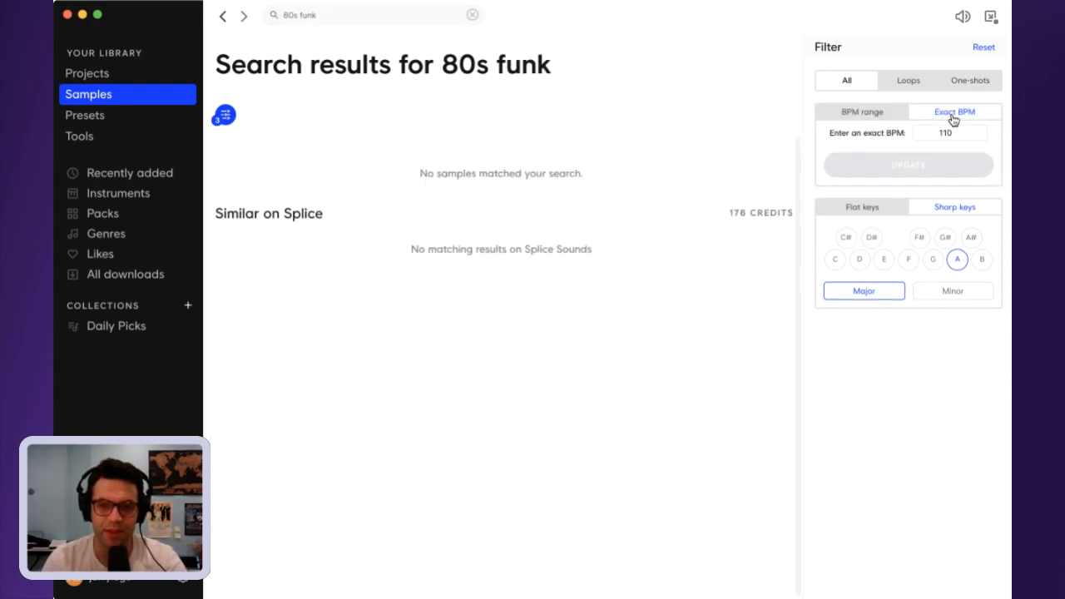
left_click(223, 116)
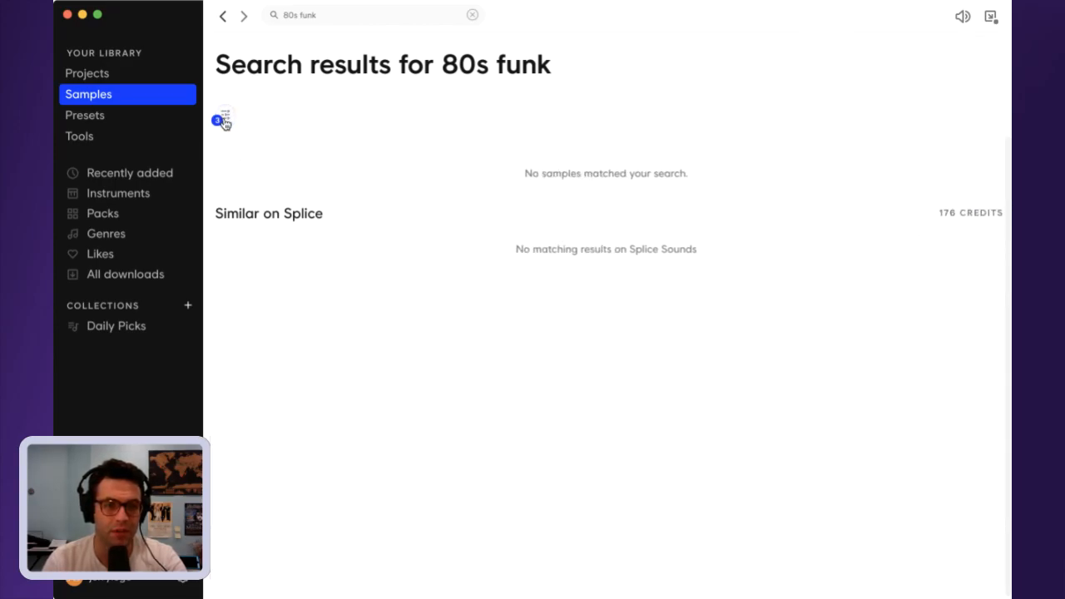
left_click(223, 122)
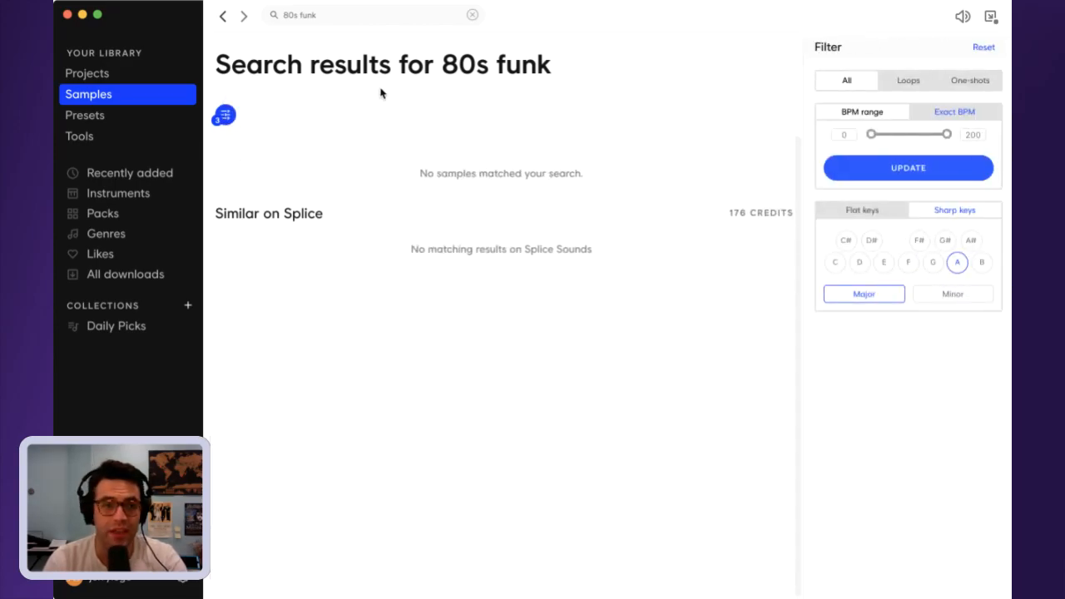
- Shorten the search to "80s", preview the AHE Roland TB-303 80s Police Flick Lead loop, and refresh the results
left_click(337, 17)
key("BackSpace")
key("BackSpace")
key("BackSpace")
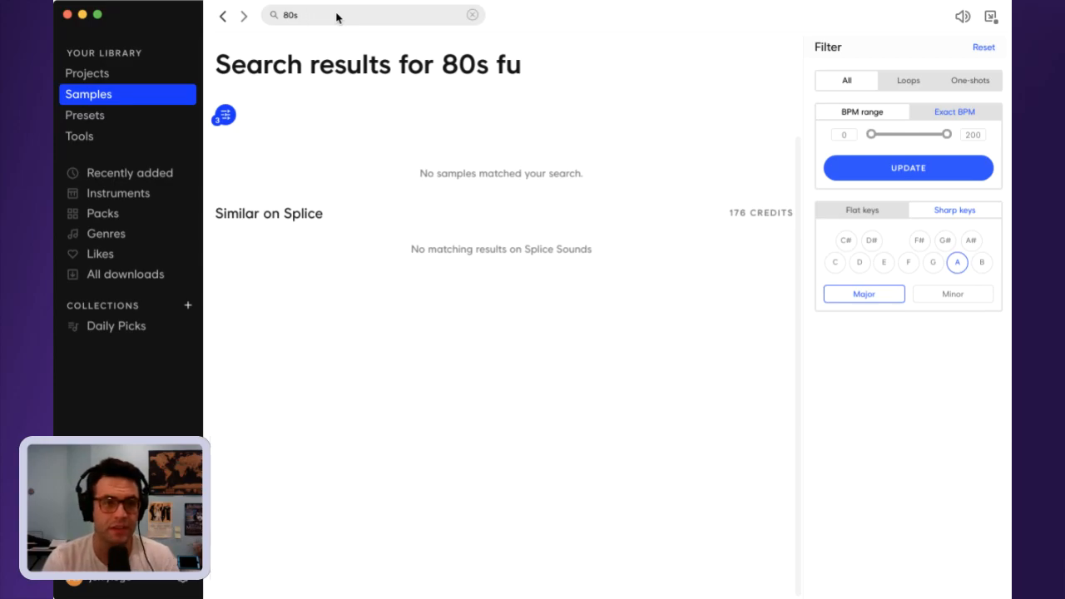
left_click(228, 284)
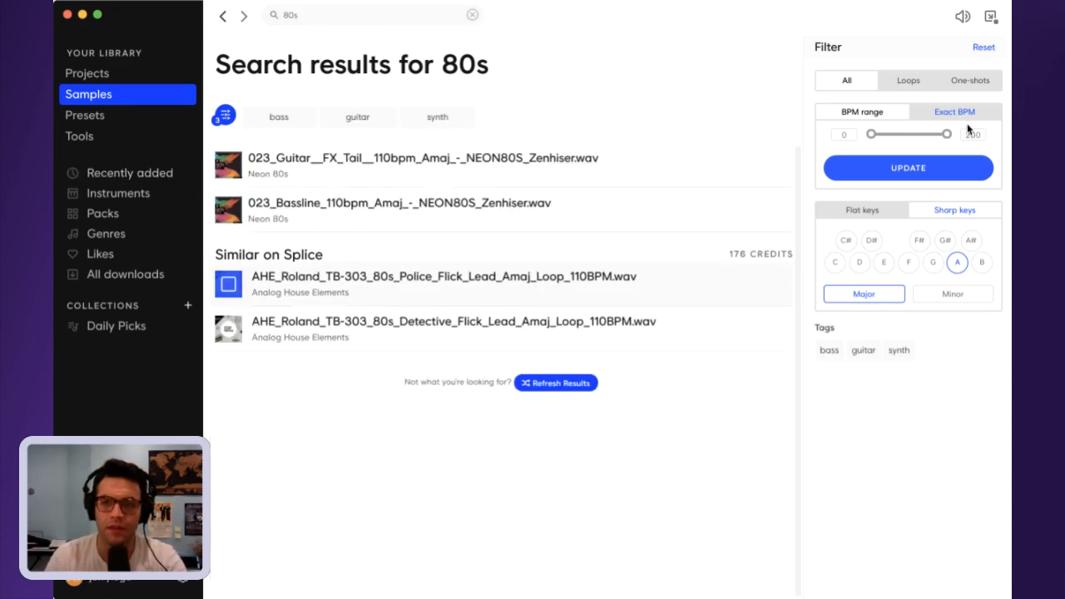
left_click(328, 20)
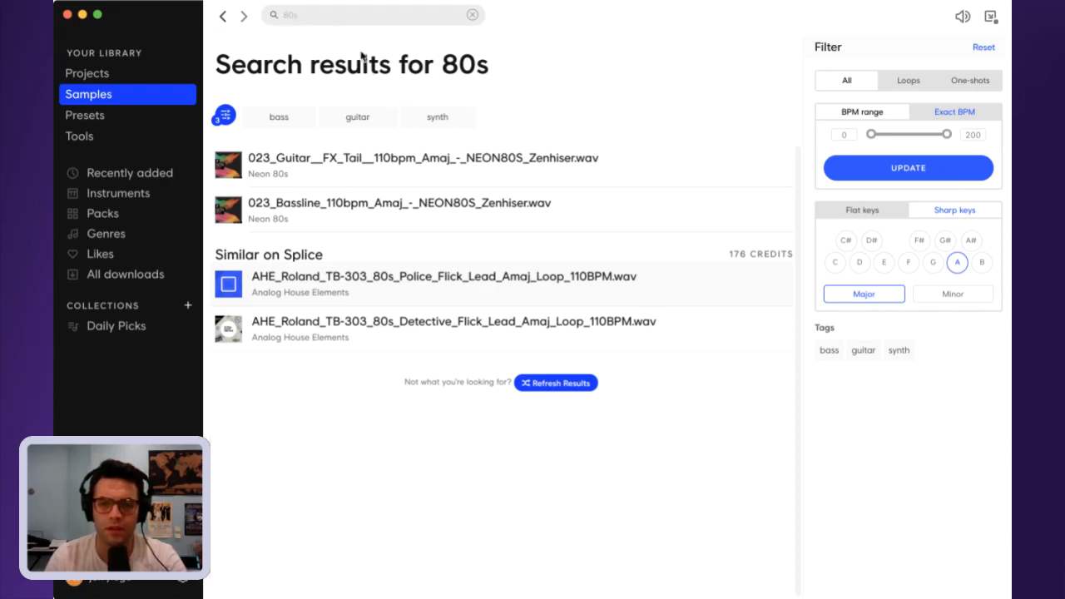
left_click(552, 386)
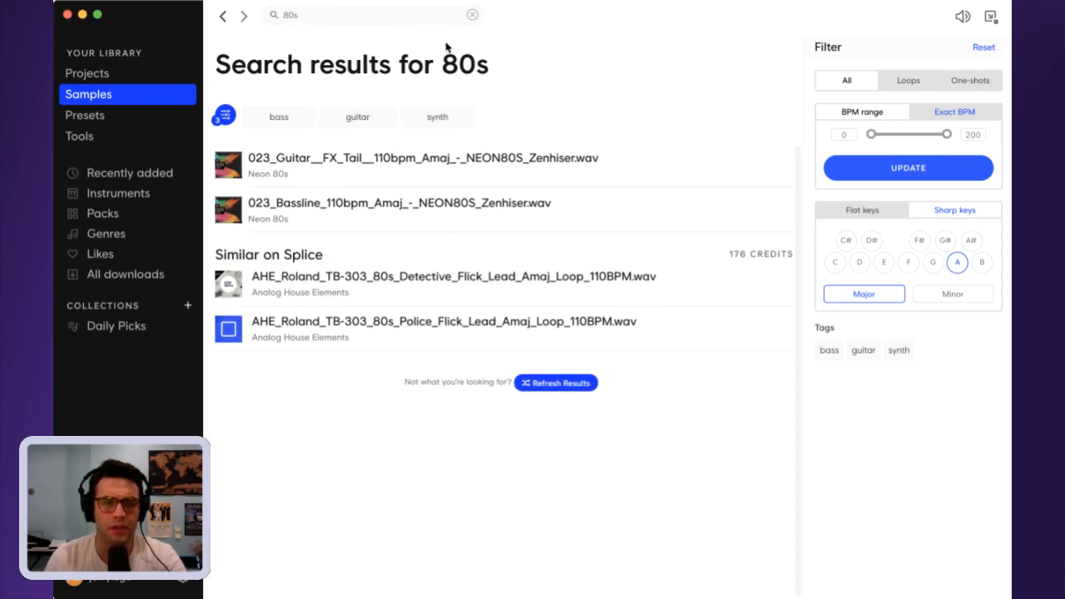
- Clear the search and return to the recently added samples in the library
left_click(472, 15)
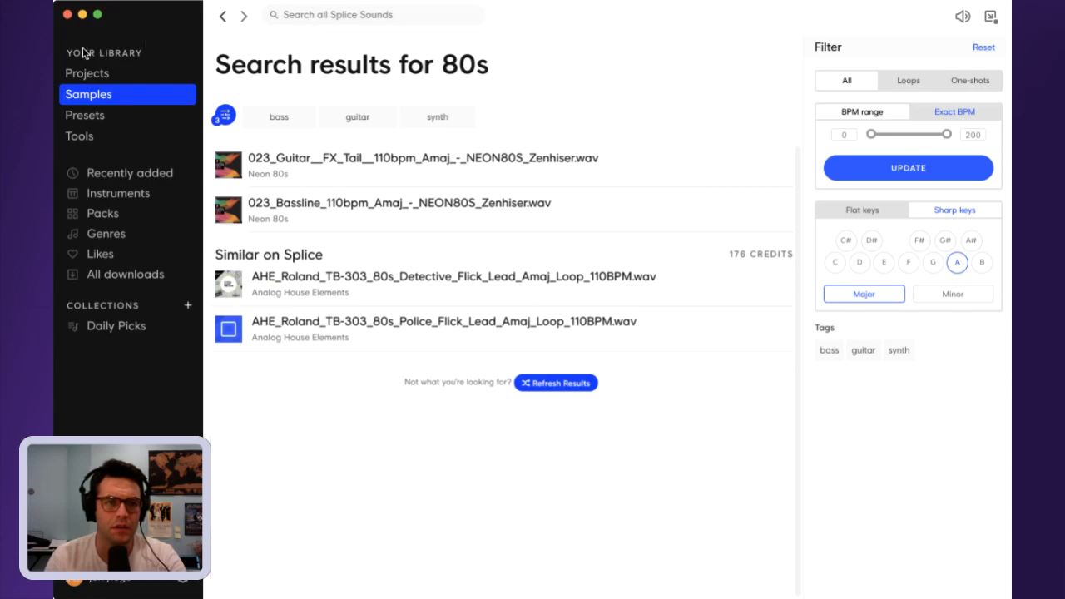
left_click(77, 75)
left_click(88, 96)
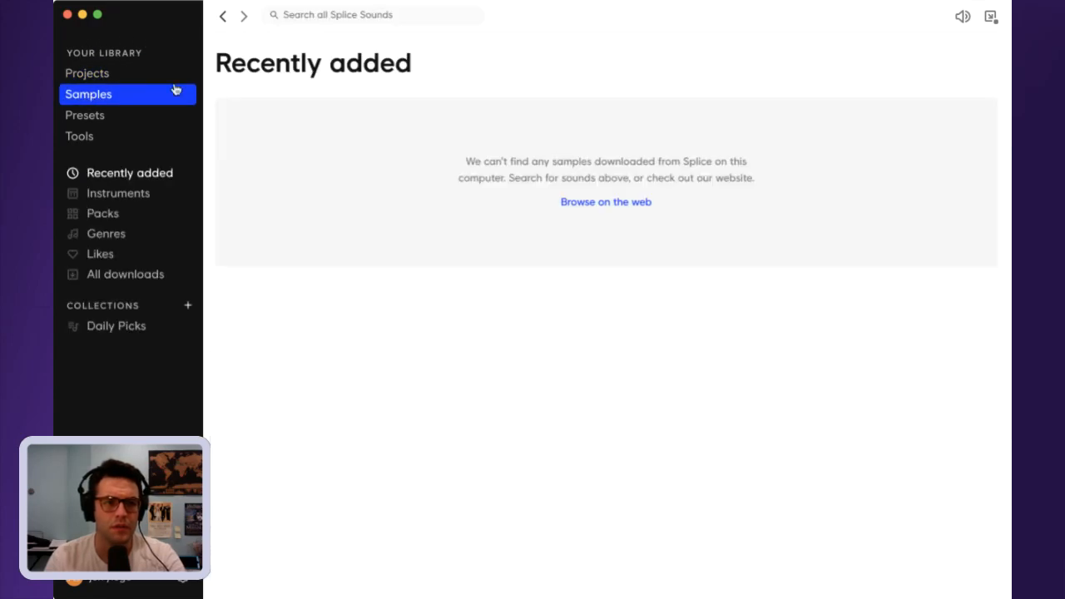
- Search the samples for "80s" and filter the results to the key of A major
left_click(312, 15)
type("80s")
key("Return")
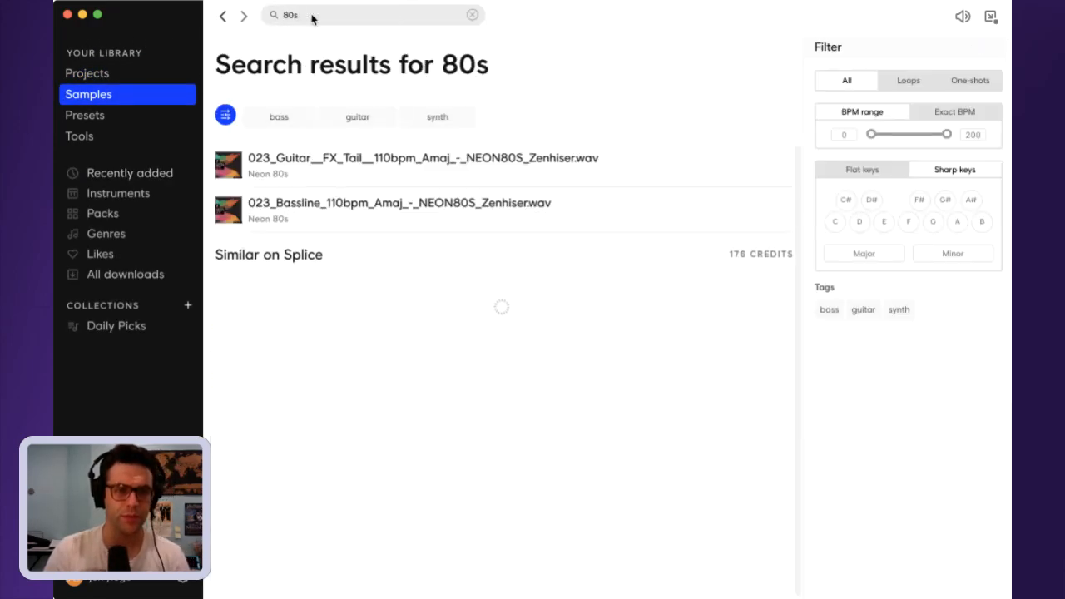
left_click(949, 171)
left_click(957, 221)
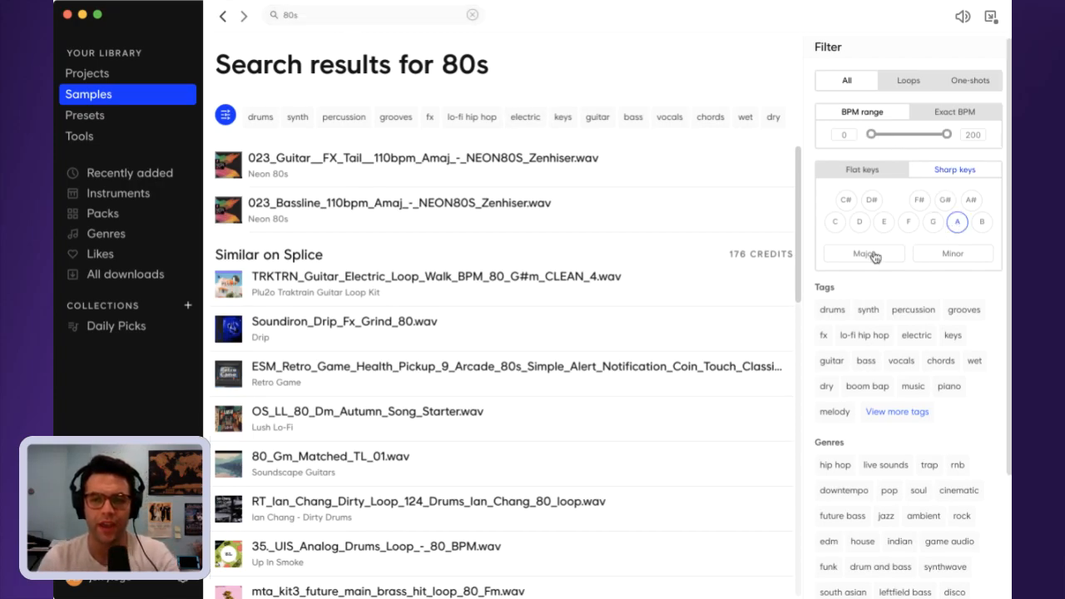
left_click(872, 253)
- Filter the "80s" results to exactly 110 BPM, check them, and clear the search term
left_click(950, 114)
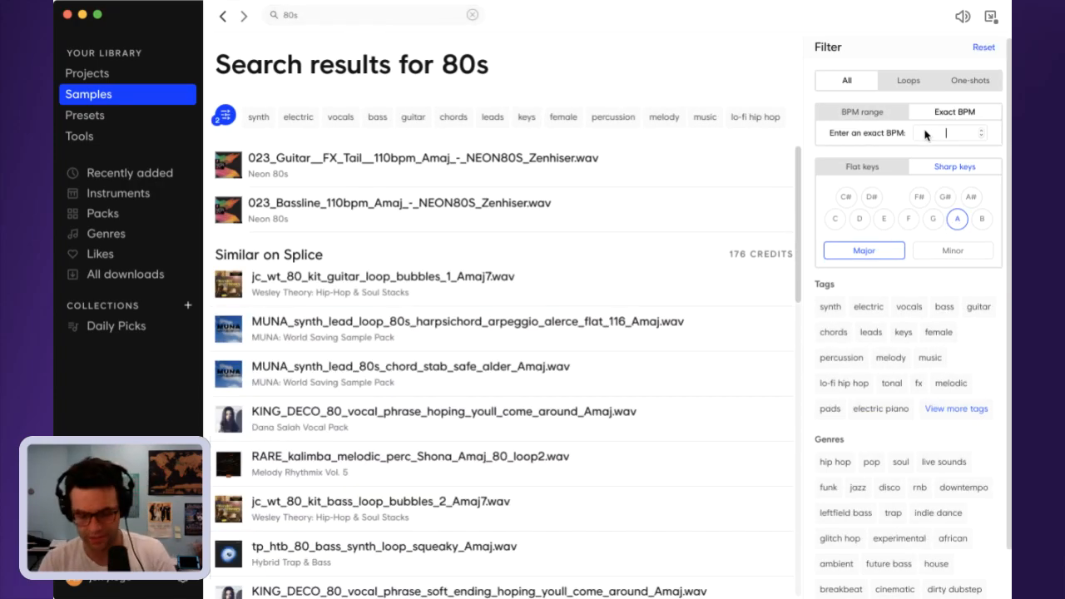
left_click(925, 133)
type("110")
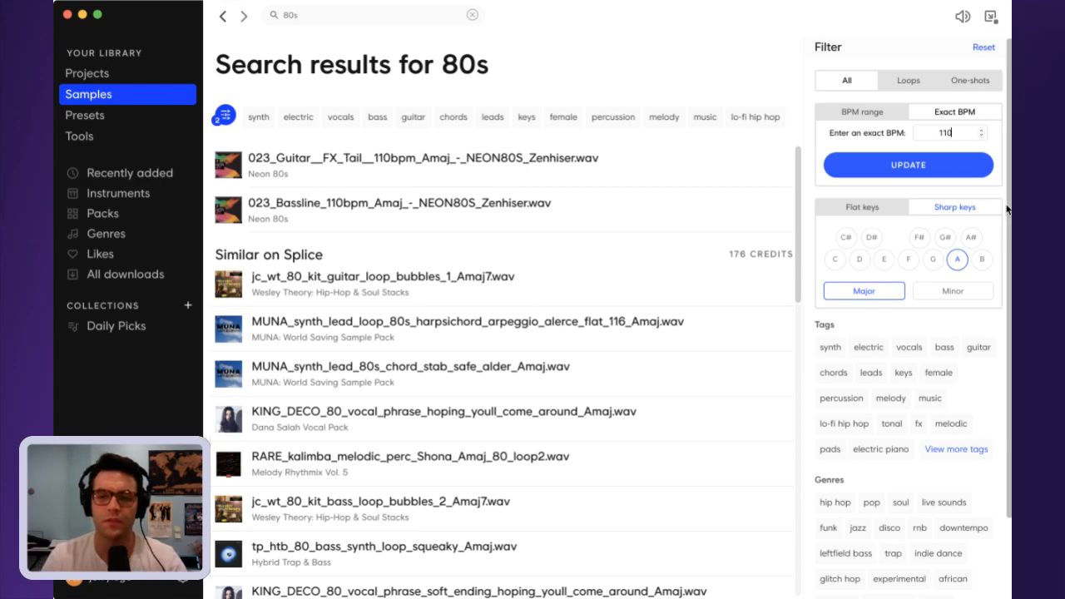
left_click(884, 160)
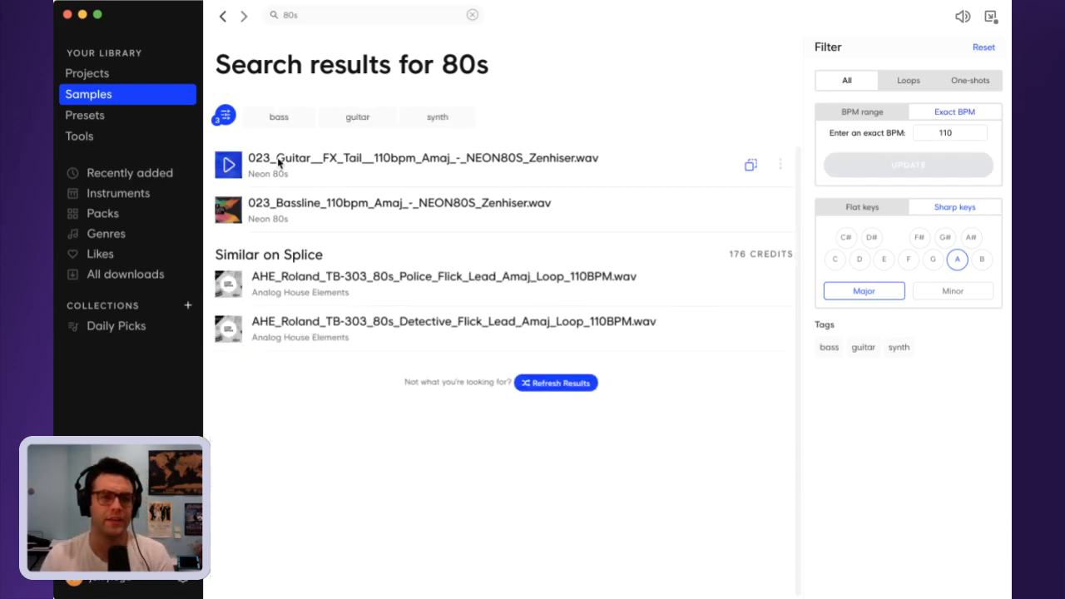
left_click(350, 19)
key("BackSpace")
key("BackSpace")
key("BackSpace")
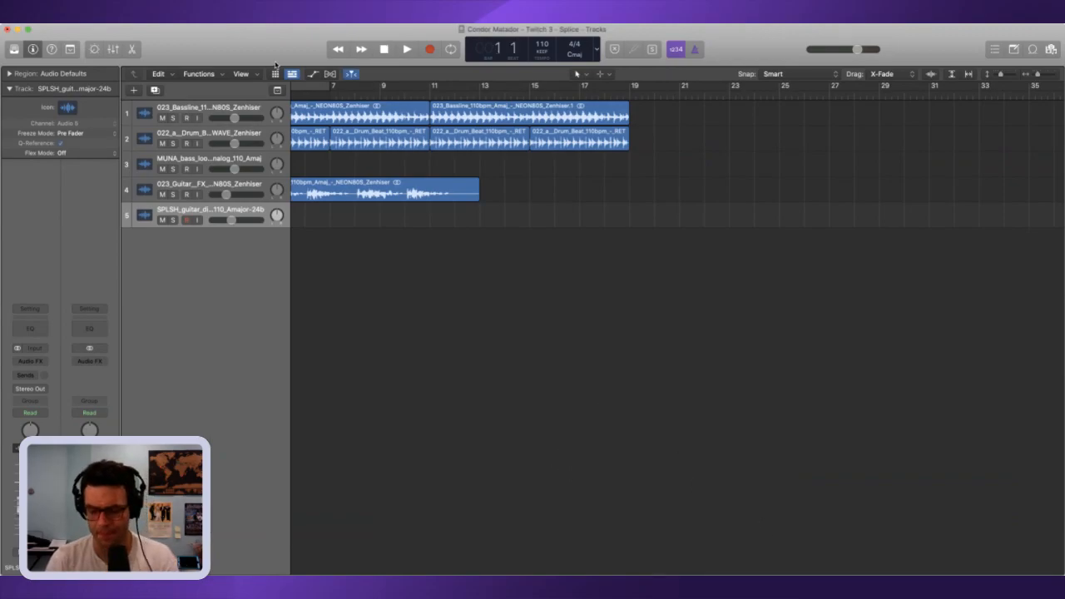
- Switch to Logic Pro and play the arrangement from the beginning
key("Return")
key("space")
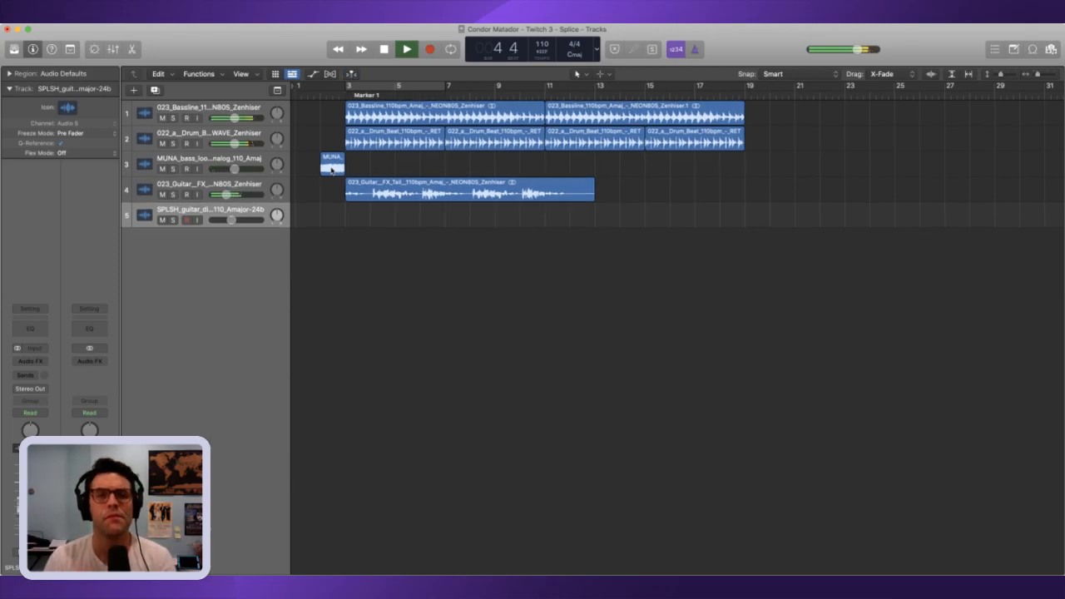
scroll(326, 169, "right", 1)
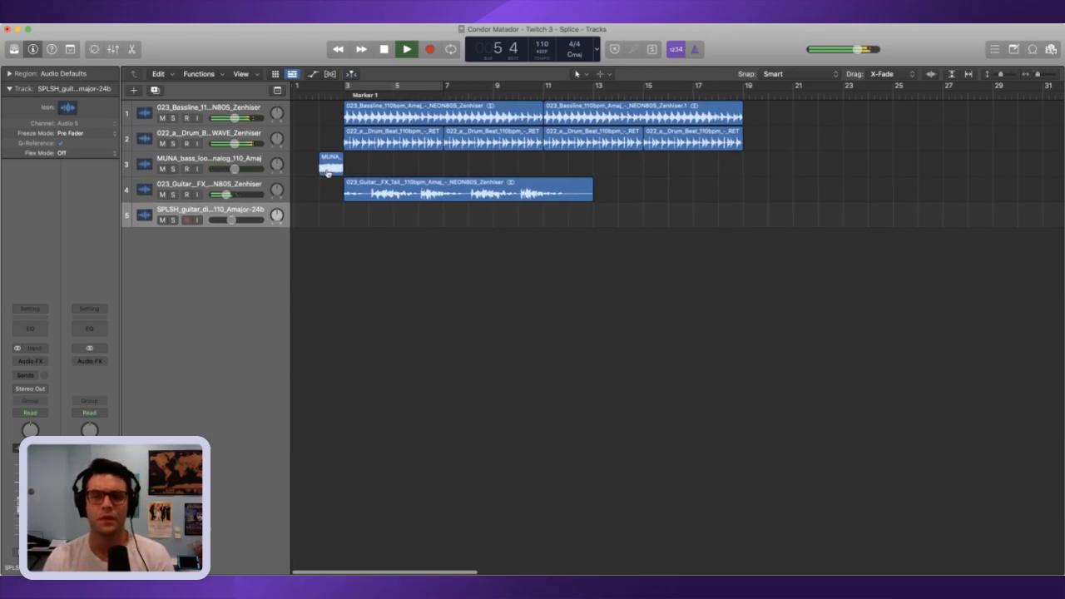
left_click(971, 233)
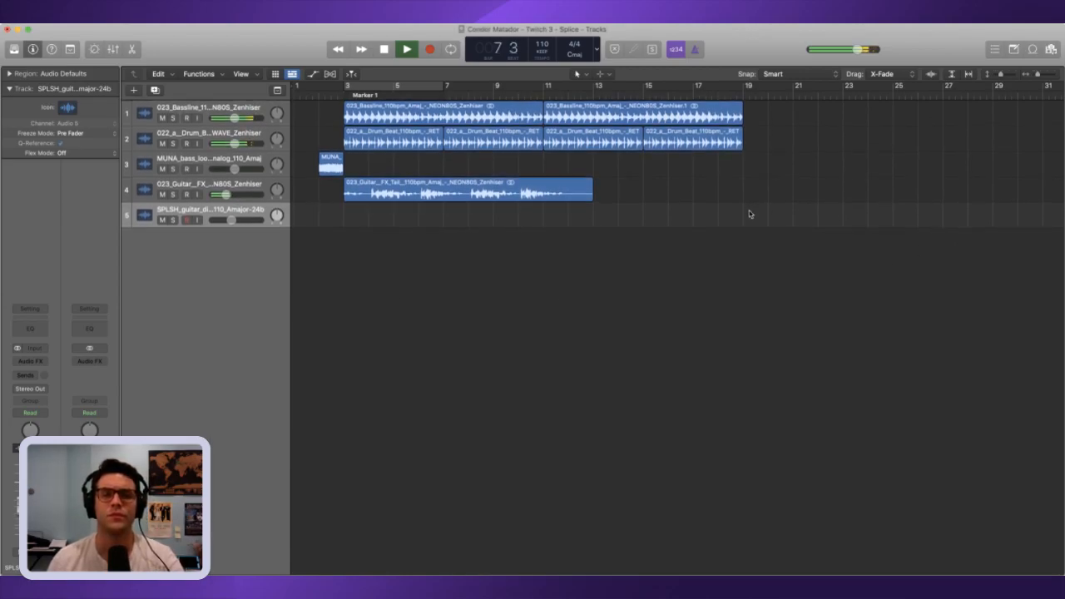
- Undo the punk riff edits back to before its track 5 was added, and stop playback
key("super+z")
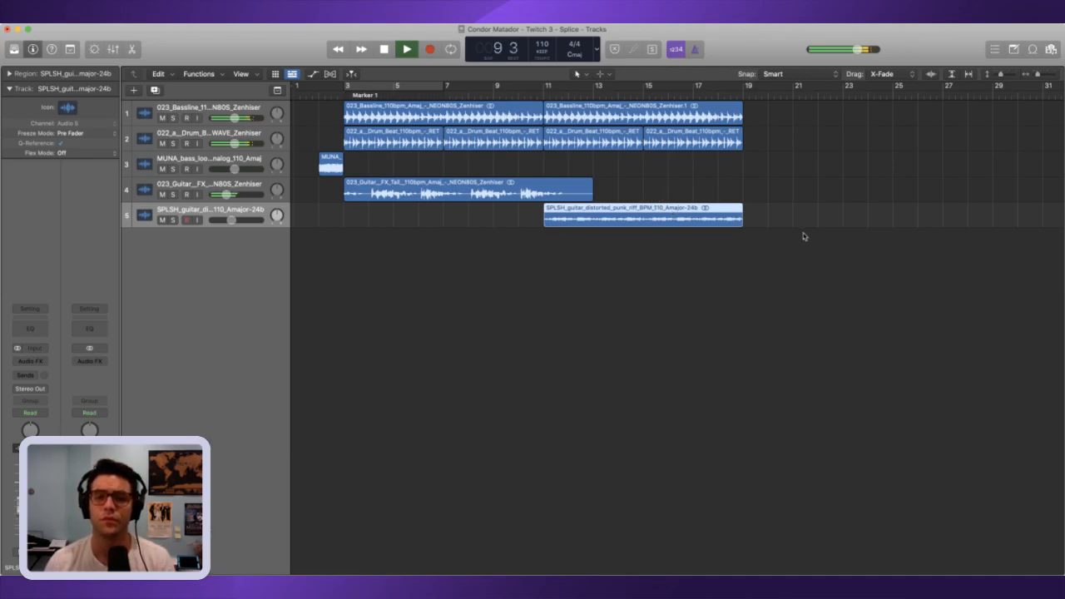
key("space")
key("space")
key("super+z")
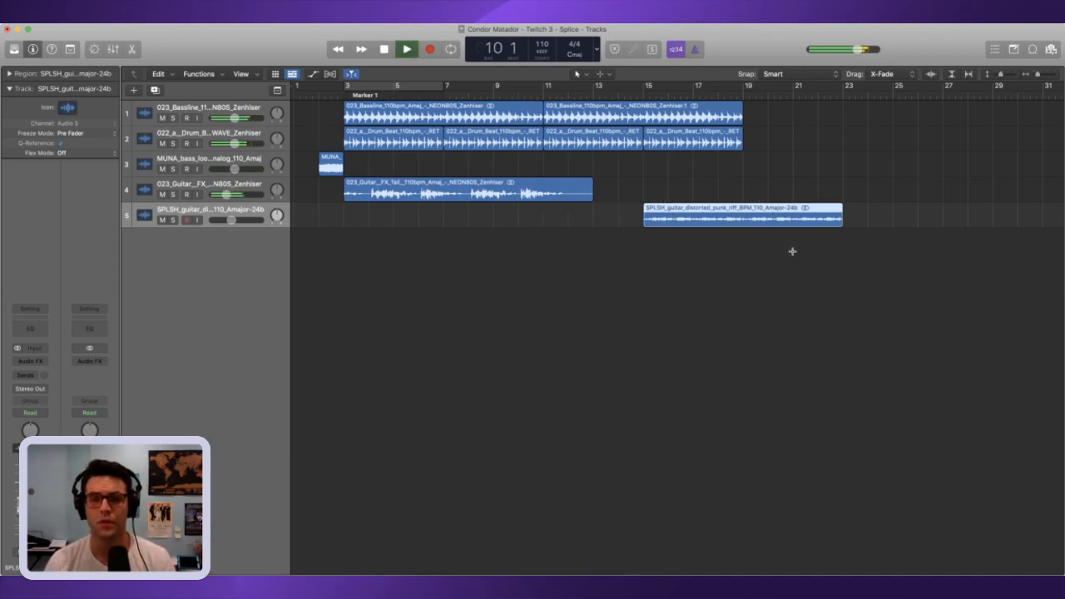
key("super+z")
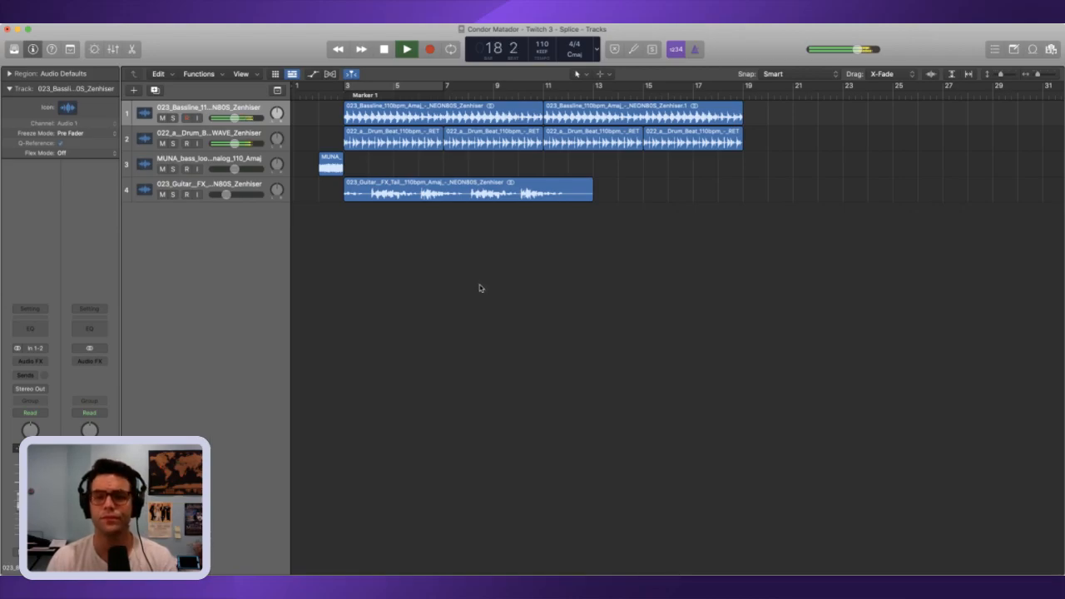
key("space")
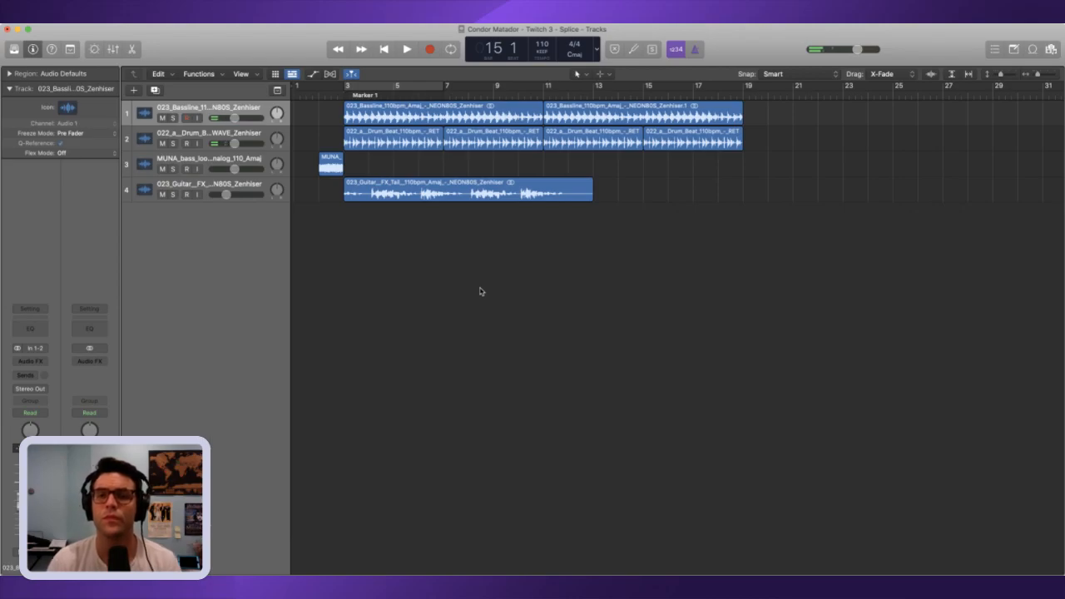
- Split the second bassline region at bar 15 and repeat its second half with the matching drum region at bar 19
left_click_drag(715, 279, 682, 121)
key("super+t")
left_click_drag(759, 201, 709, 115)
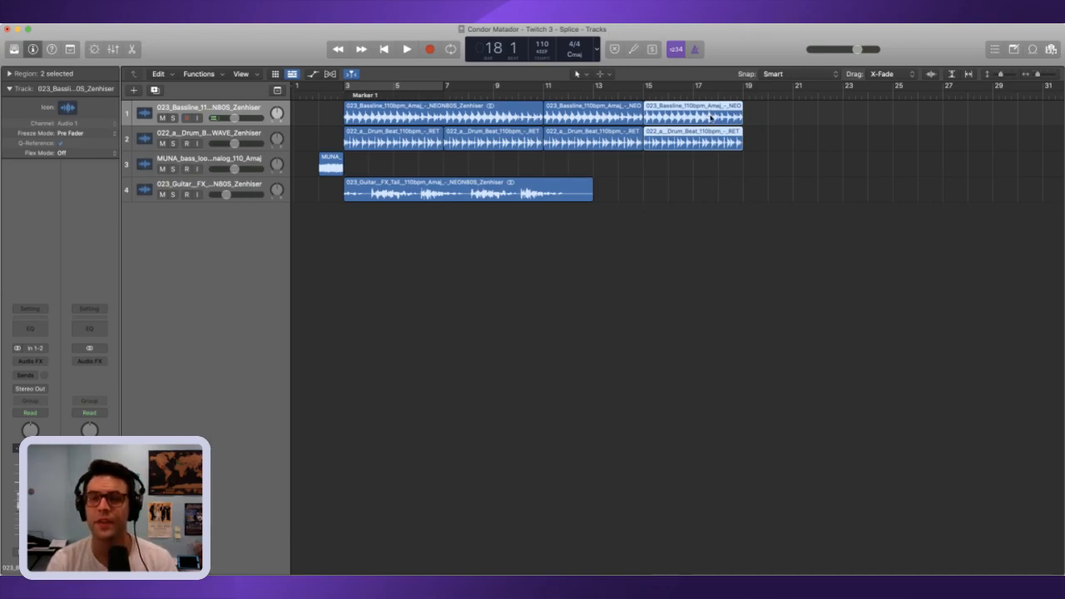
key("super+r")
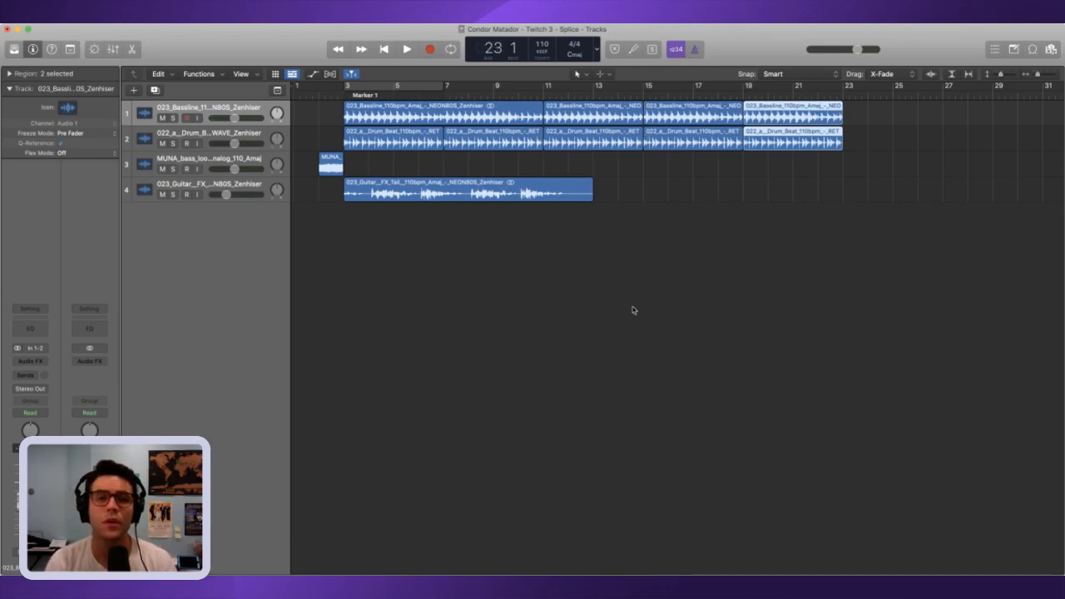
- Split the guitar FX region on track 4 at bar 8
left_click_drag(446, 96, 471, 96)
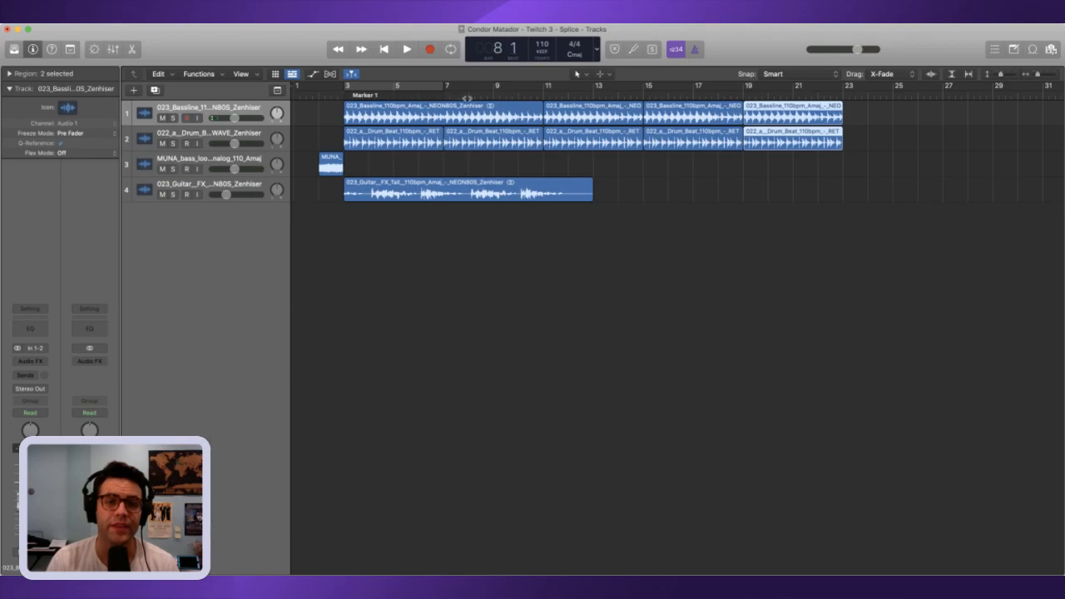
left_click_drag(672, 340, 526, 176)
key("super+t")
left_click(435, 271)
- Copy the first guitar section to bars 18–23 on track 4 and play it back from about bar 17
left_click(382, 184)
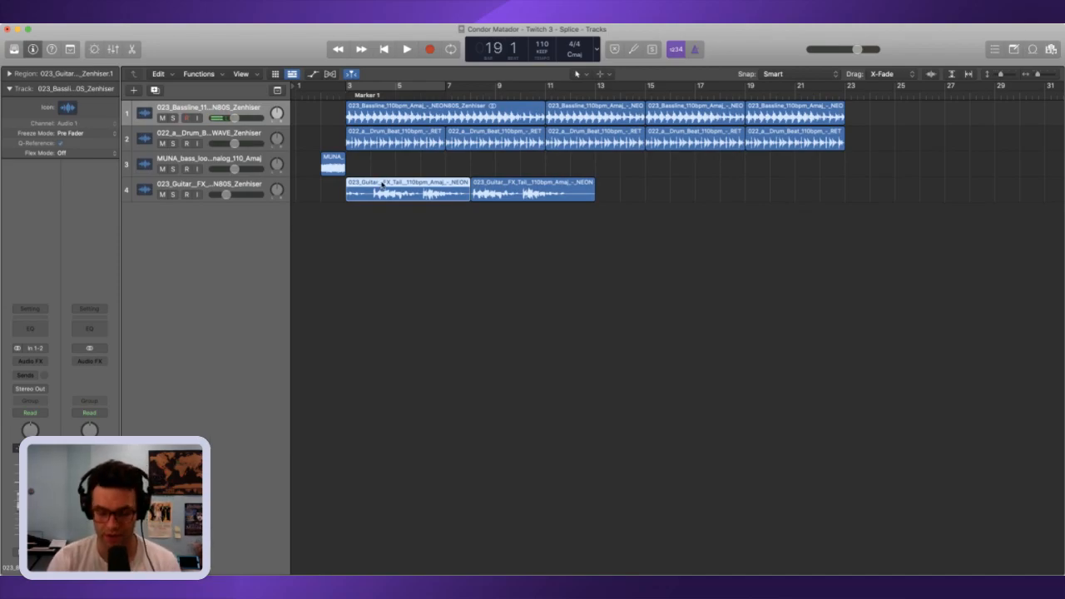
key("super+v")
left_click_drag(787, 122, 757, 194)
left_click(708, 92)
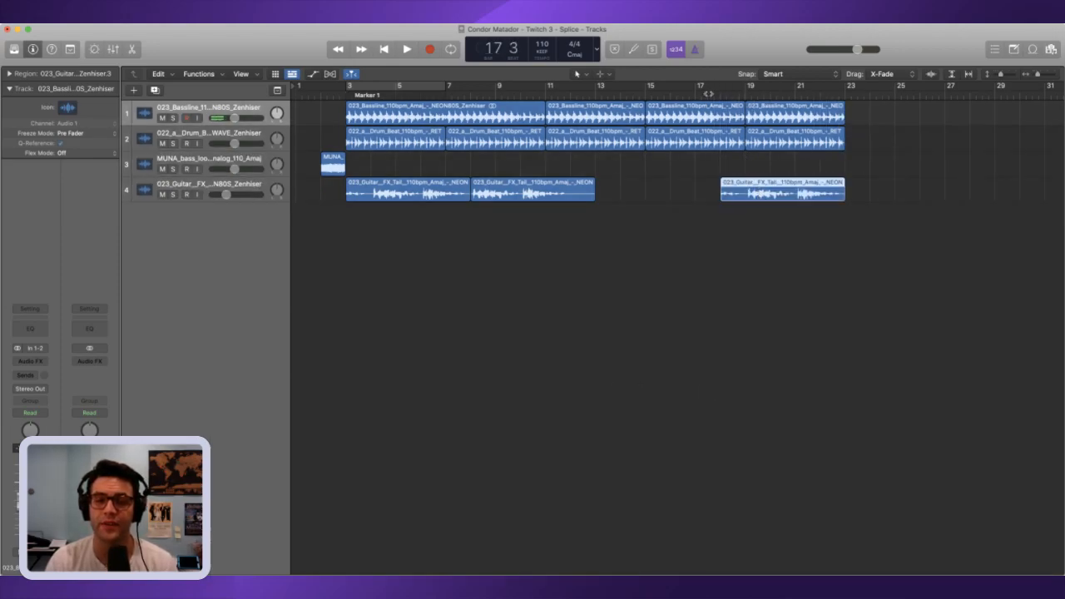
key("space")
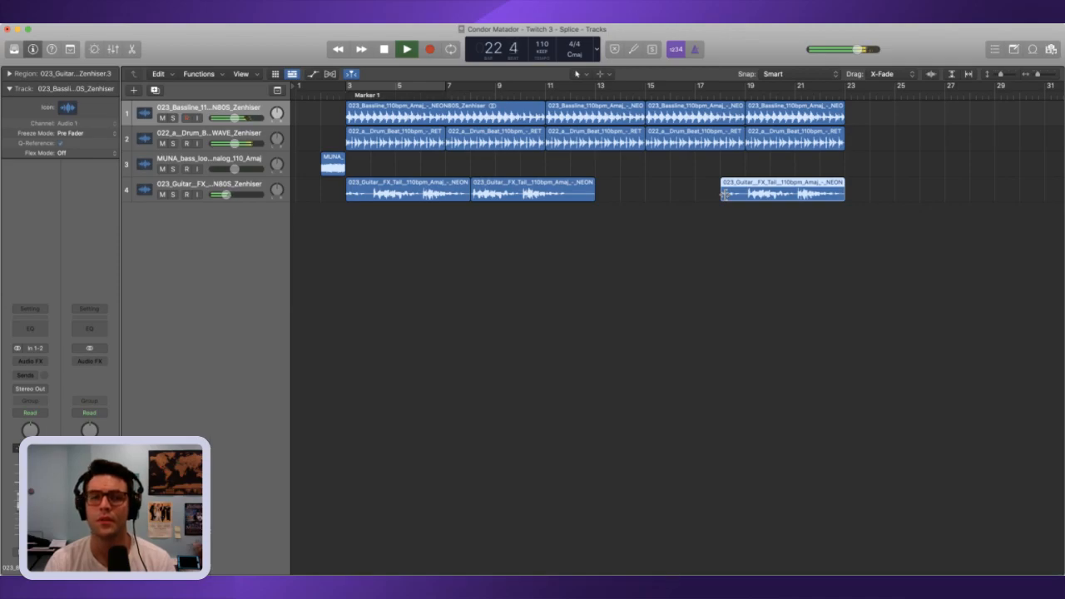
key("space")
- Split the copied guitar region at bar 19, delete the part before the split, and play back the change
left_click_drag(742, 98, 740, 98)
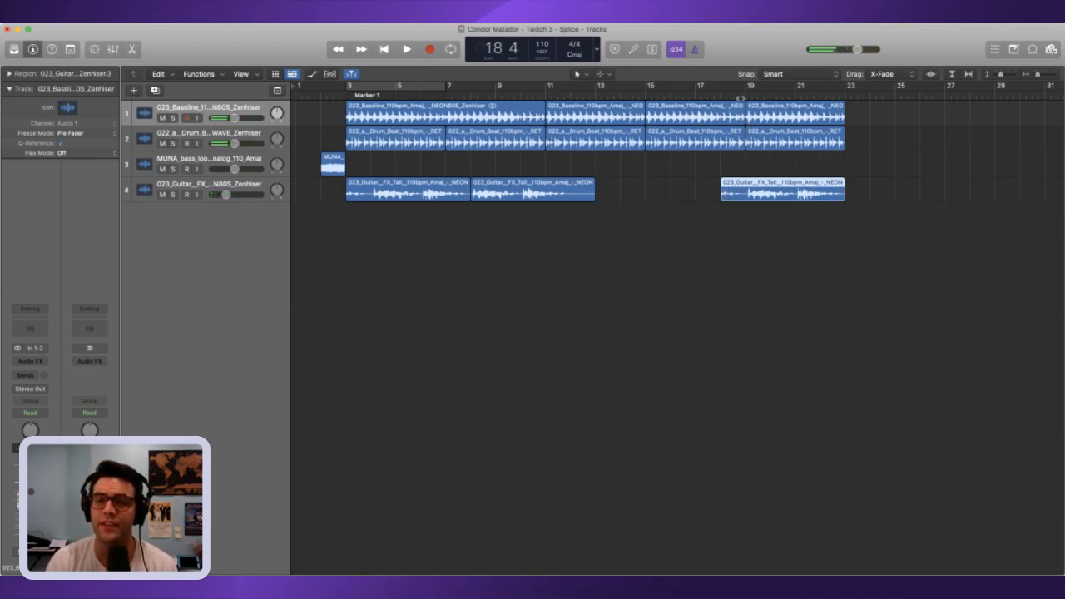
left_click(746, 98)
key("cmd+t")
left_click_drag(691, 180, 724, 213)
key("Delete")
key("space")
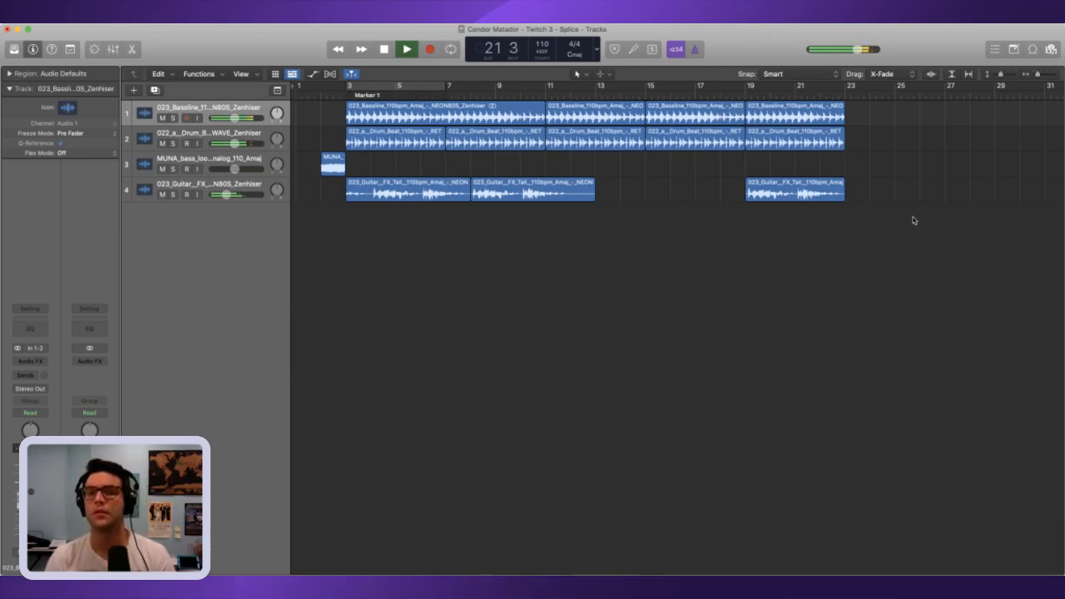
key("space")
- Repeat the bassline, drum and guitar regions of bars 19–23 at bar 23, and play from about bar 18
left_click_drag(900, 233, 799, 118)
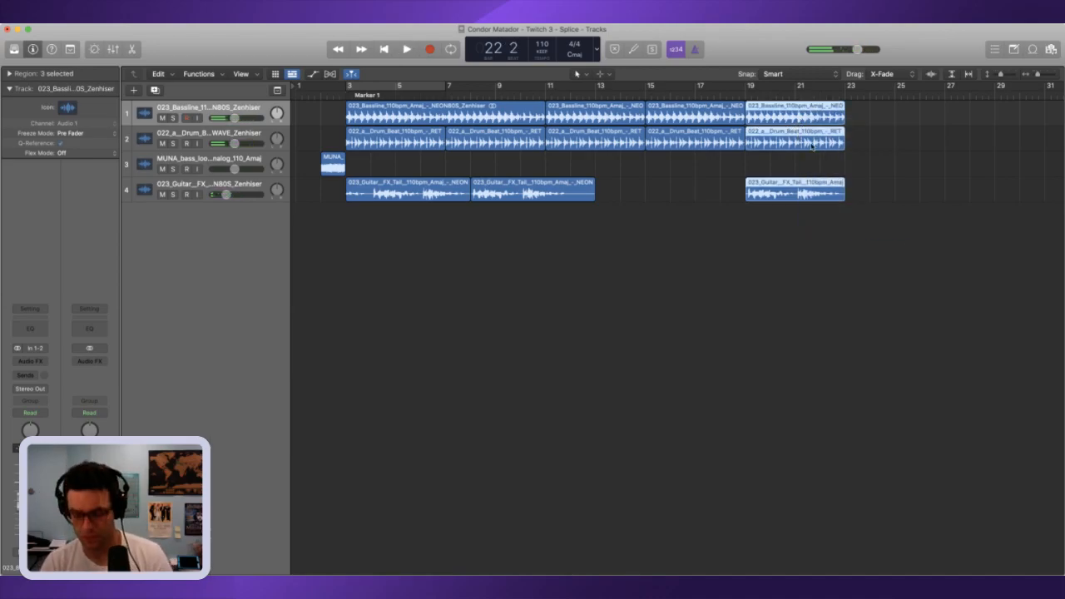
key("comma")
key("comma")
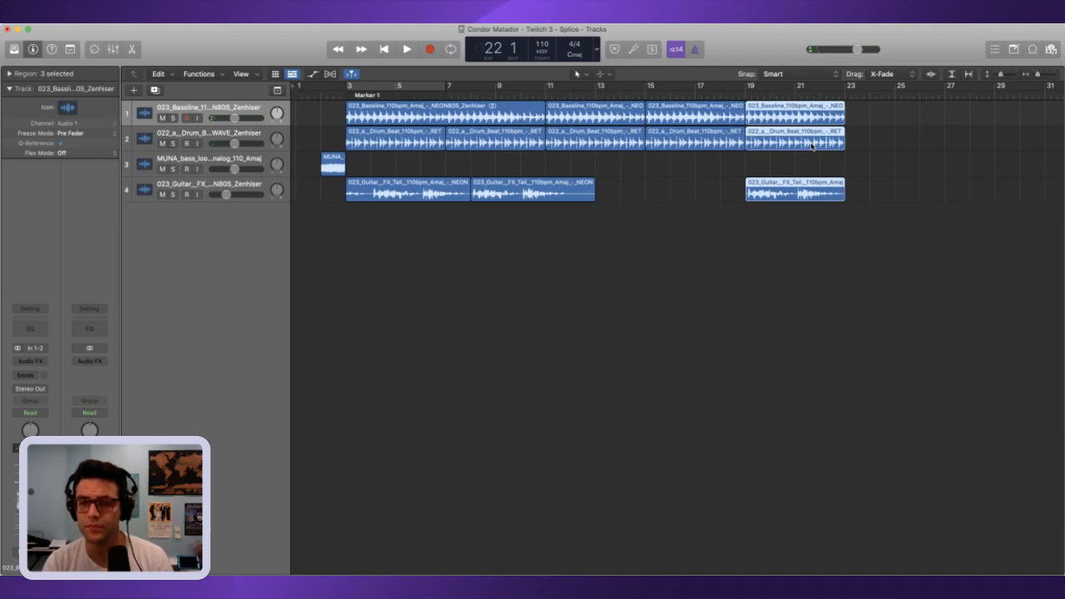
key("super+r")
left_click(734, 93)
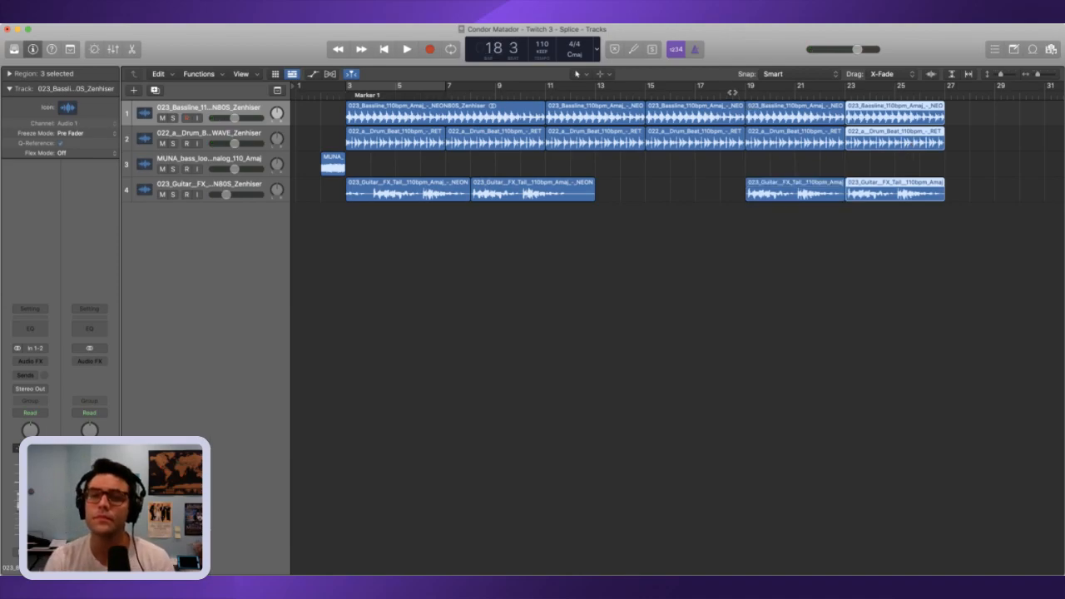
key("space")
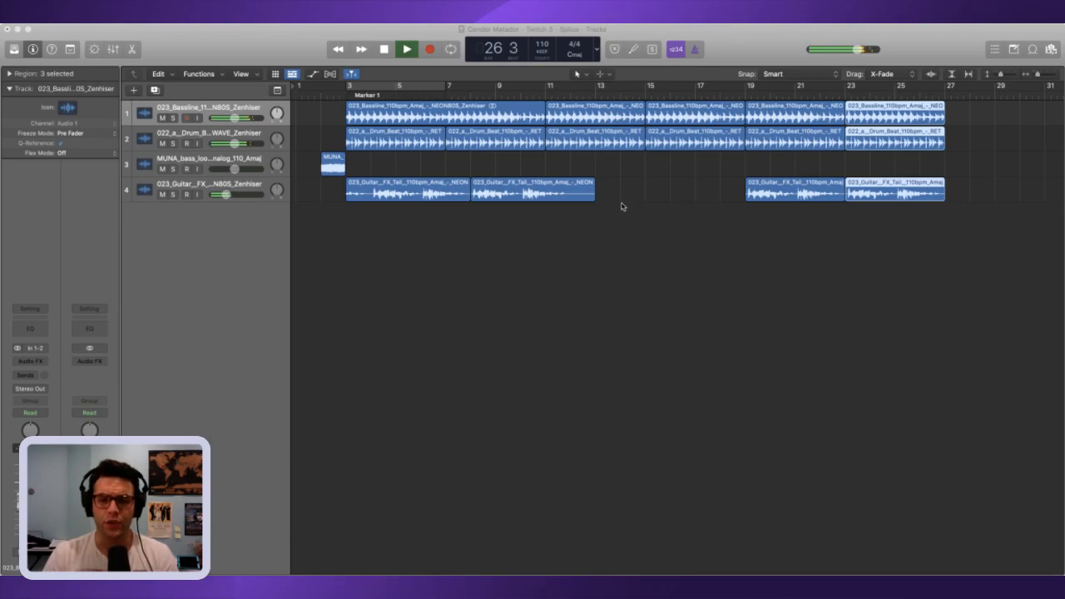
key("space")
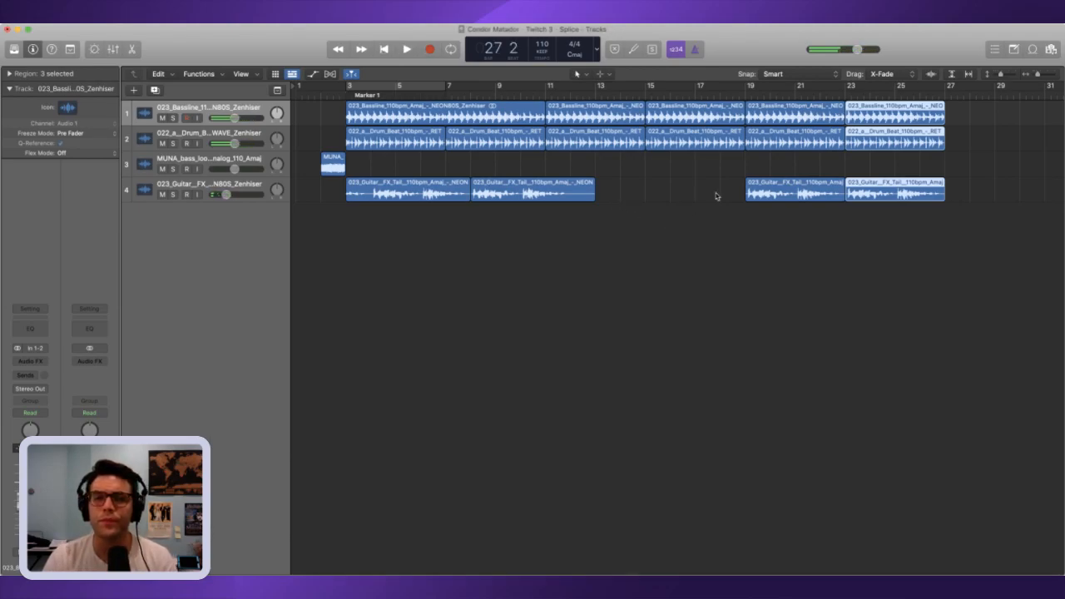
- Copy all the bassline, drum and guitar regions between bars 11 and 27 and paste them at bar 27
left_click(967, 158)
left_click_drag(967, 158, 807, 125)
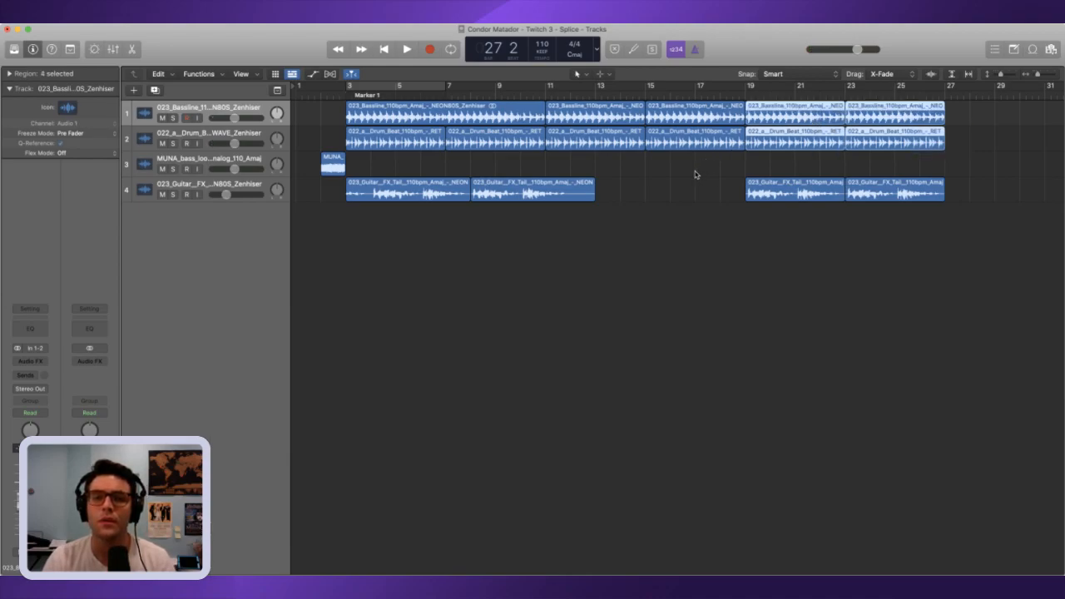
left_click_drag(596, 163, 902, 115)
left_click_drag(610, 236, 937, 113)
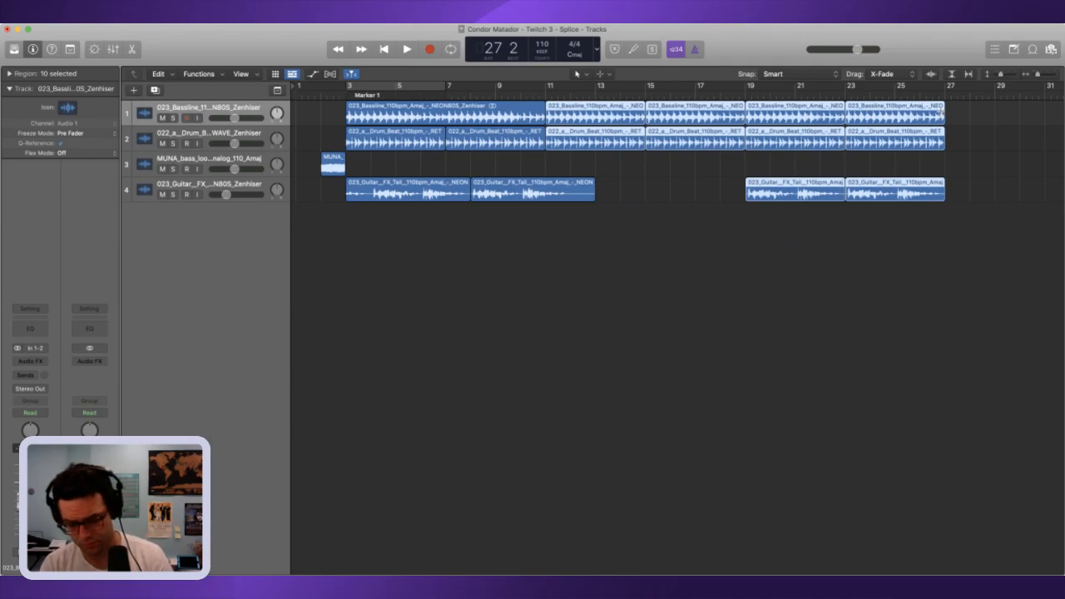
scroll(941, 112, "right", 10)
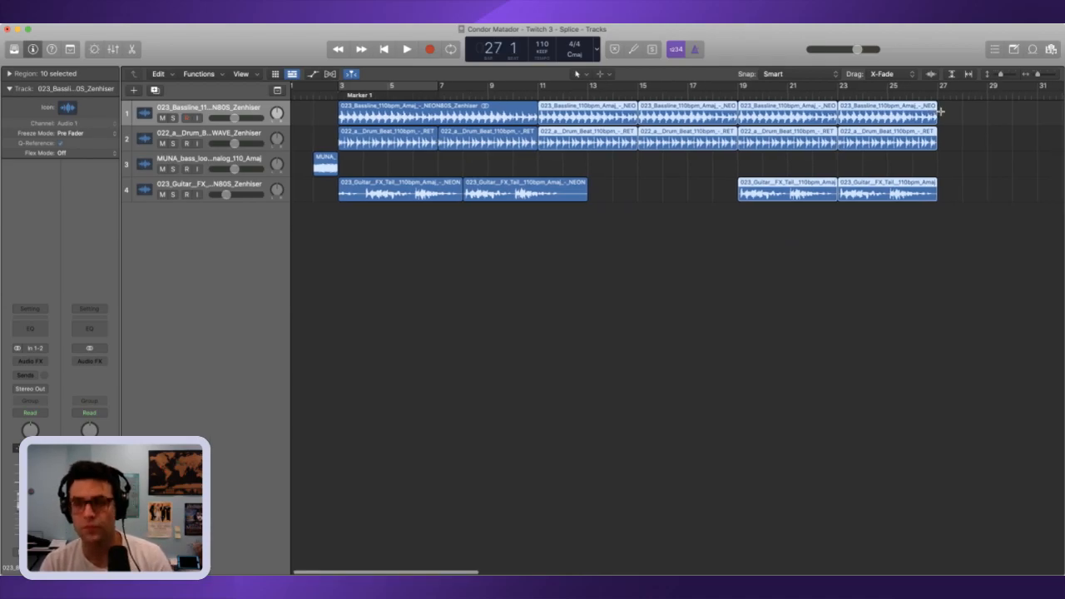
key("super+v")
scroll(941, 115, "left", 3)
scroll(820, 119, "up", 5)
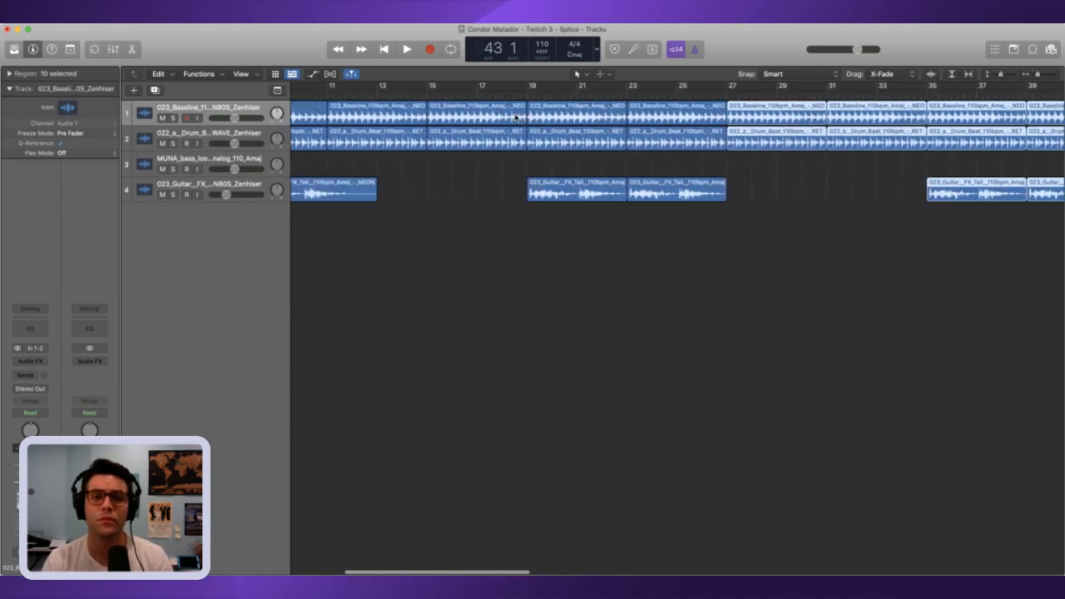
left_click_drag(1036, 75, 1026, 76)
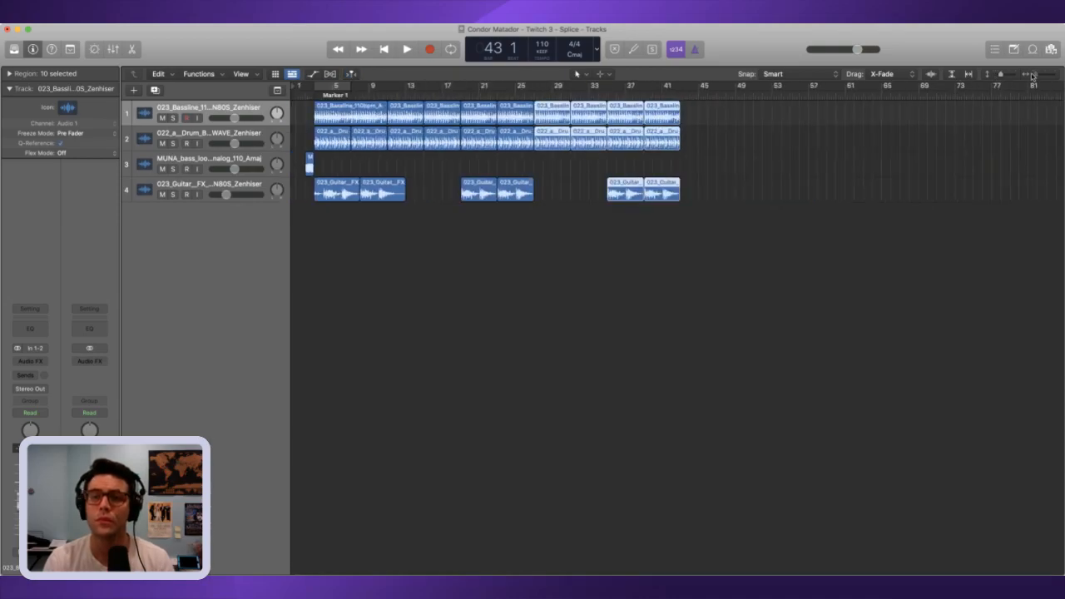
- Play the extended arrangement from the beginning to about bar 27
key("Return")
key("space")
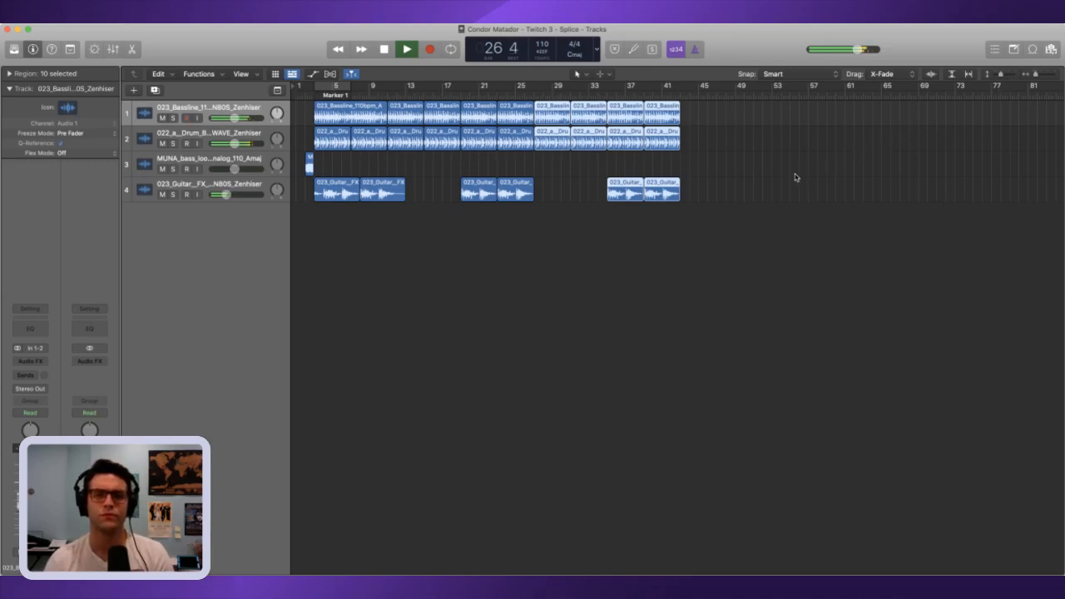
key("space")
- Switch to Splice and search the sample library for "80s drums"
key("super+Tab")
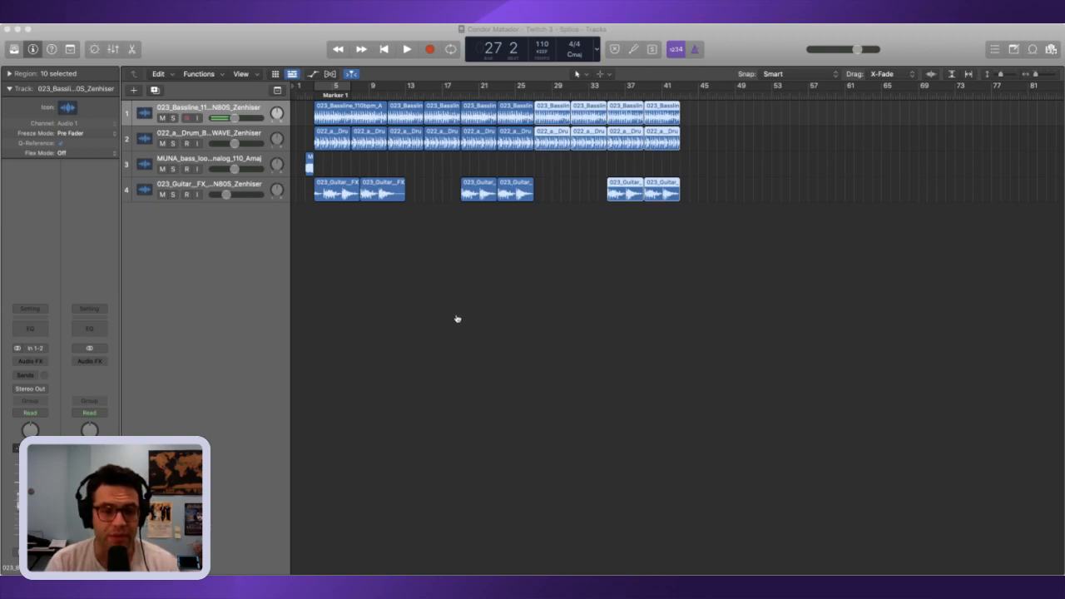
key("super+Tab")
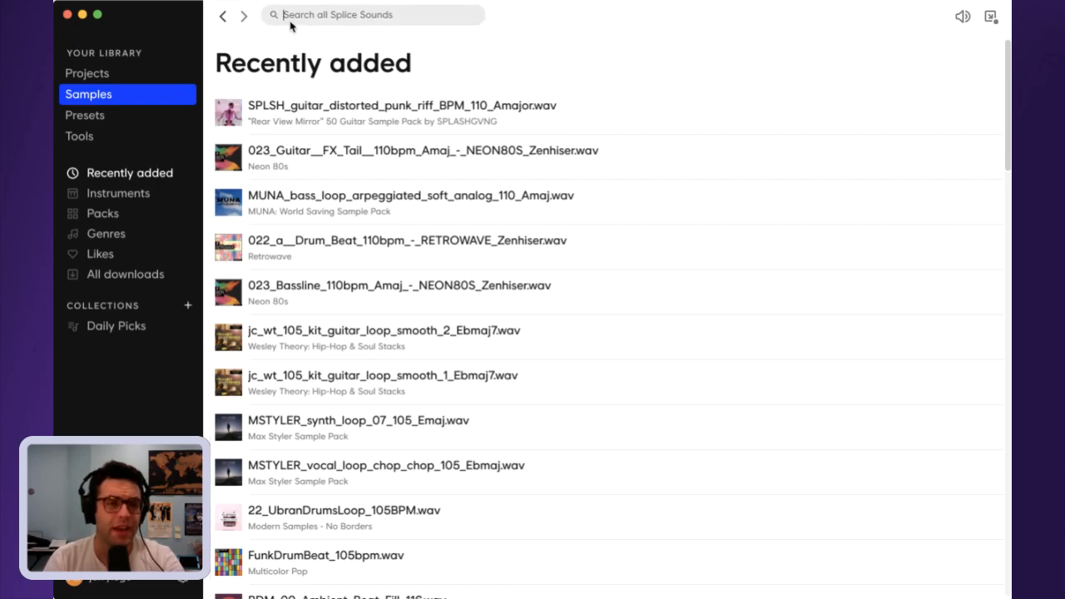
type("drums")
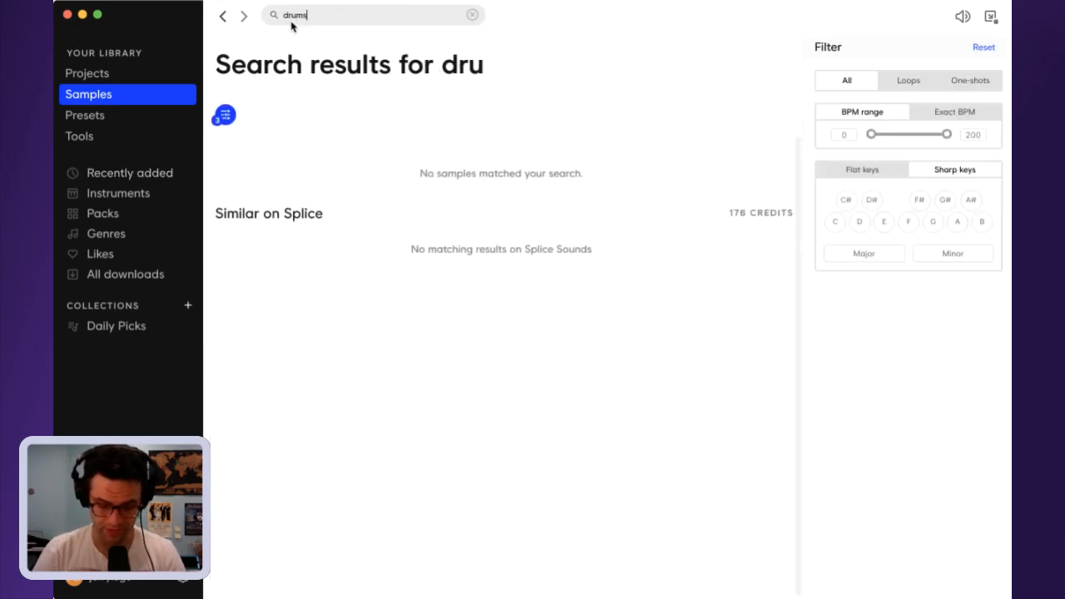
key("super+a")
type("80s drums")
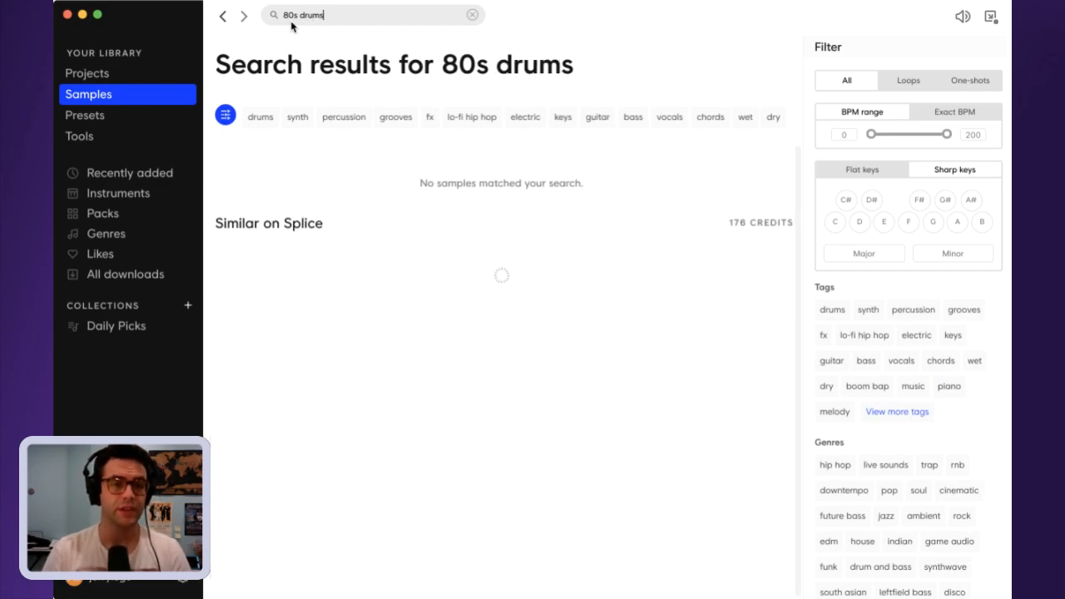
- Filter the drum search results to an exact tempo of 110 BPM
left_click(970, 123)
left_click(954, 134)
type("110")
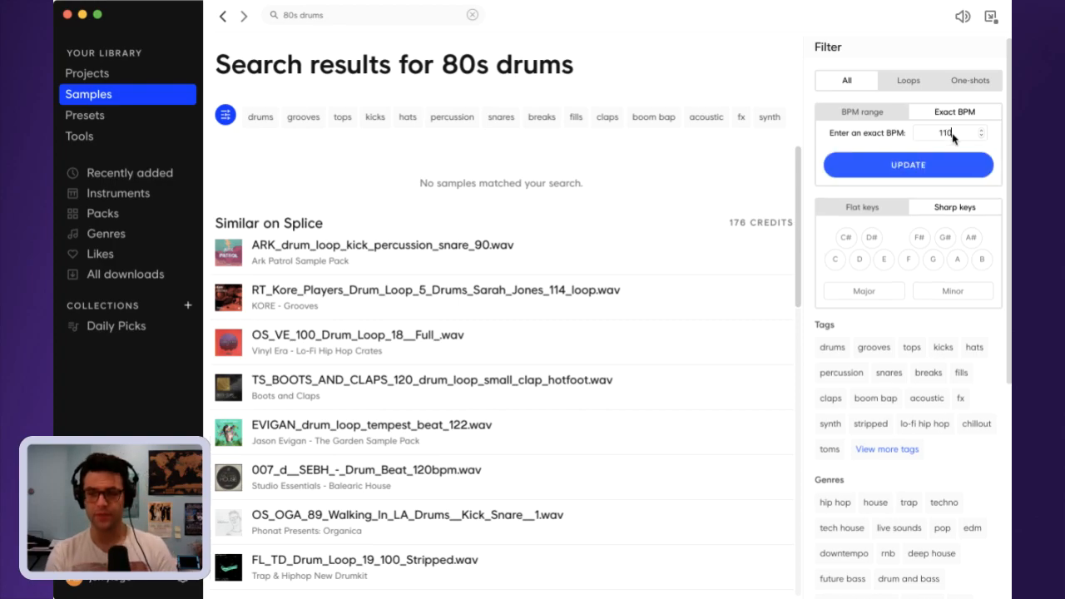
left_click(917, 164)
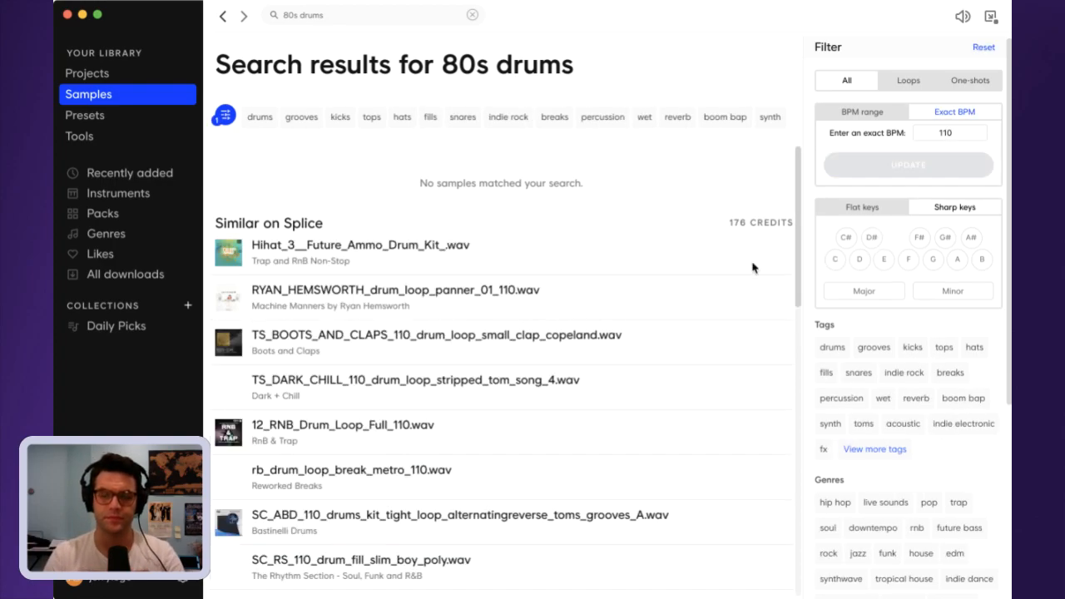
- Preview the 110 BPM drum samples from Hihat_3__Future_Ammo_Drum_Kit_.wav down to cd2_drum_loop_crow_bass_110.wav
left_click(229, 253)
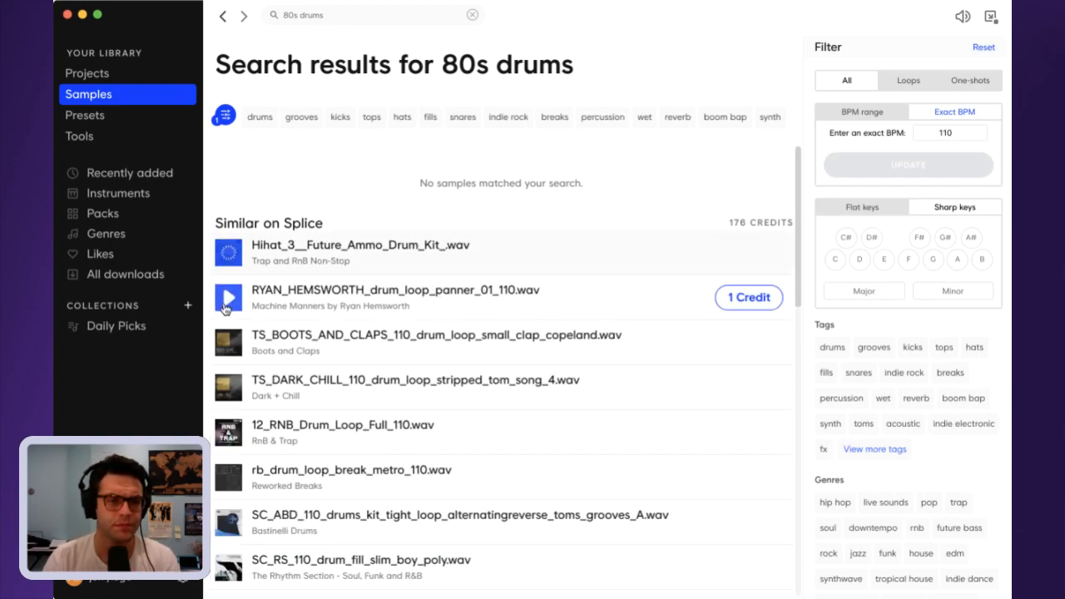
left_click(227, 301)
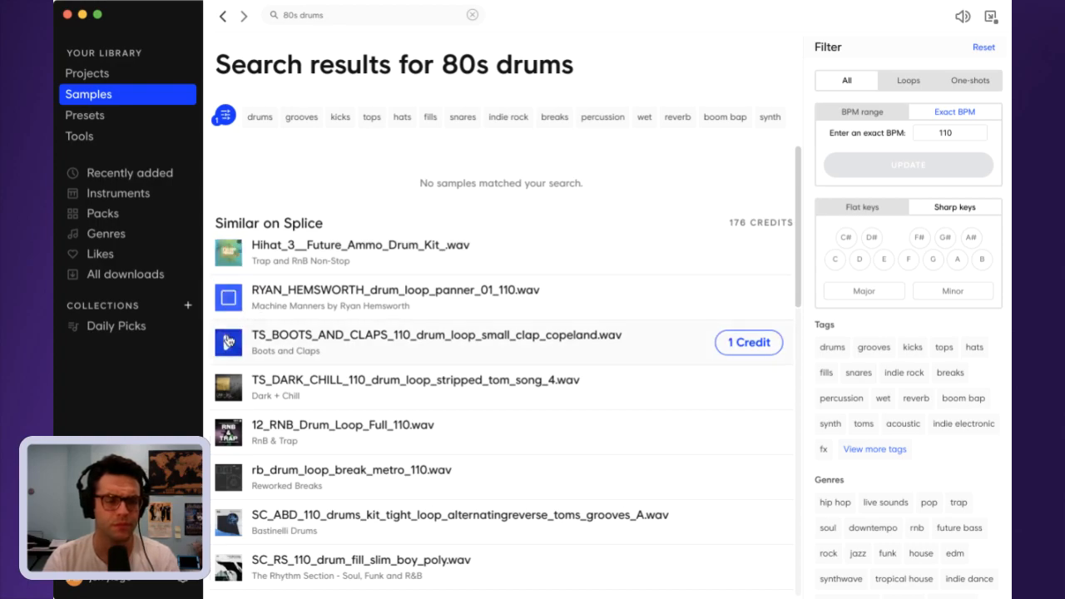
left_click(231, 341)
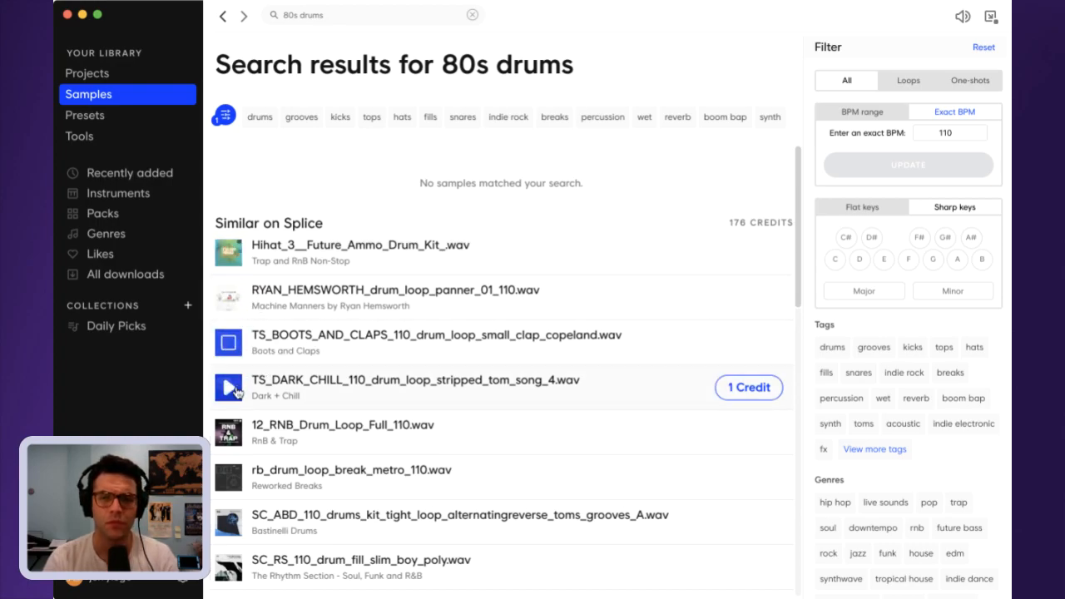
left_click(236, 391)
left_click(235, 439)
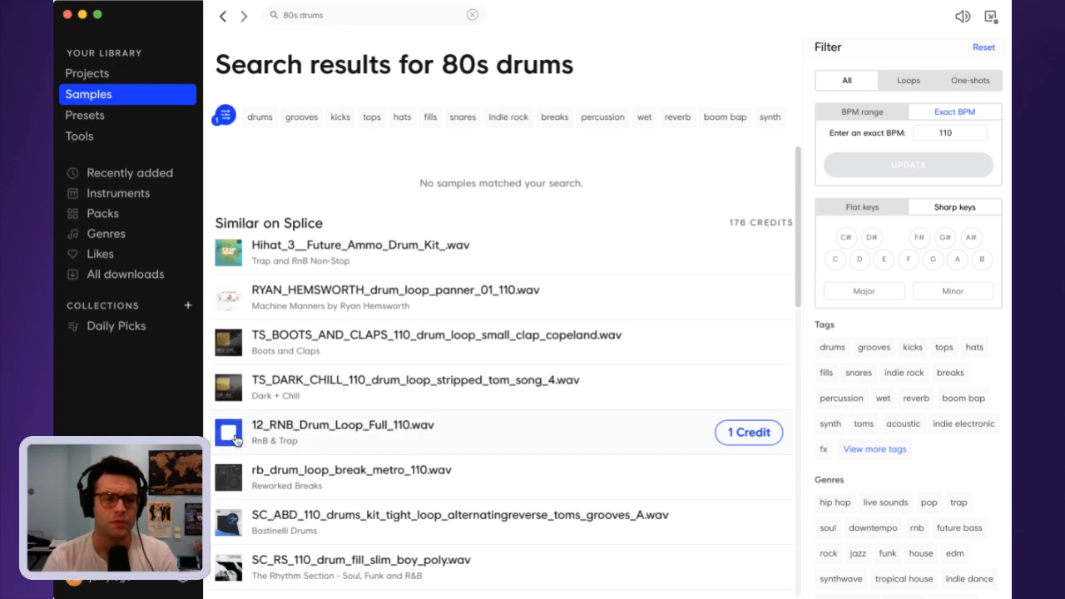
scroll(239, 474, "down", 2)
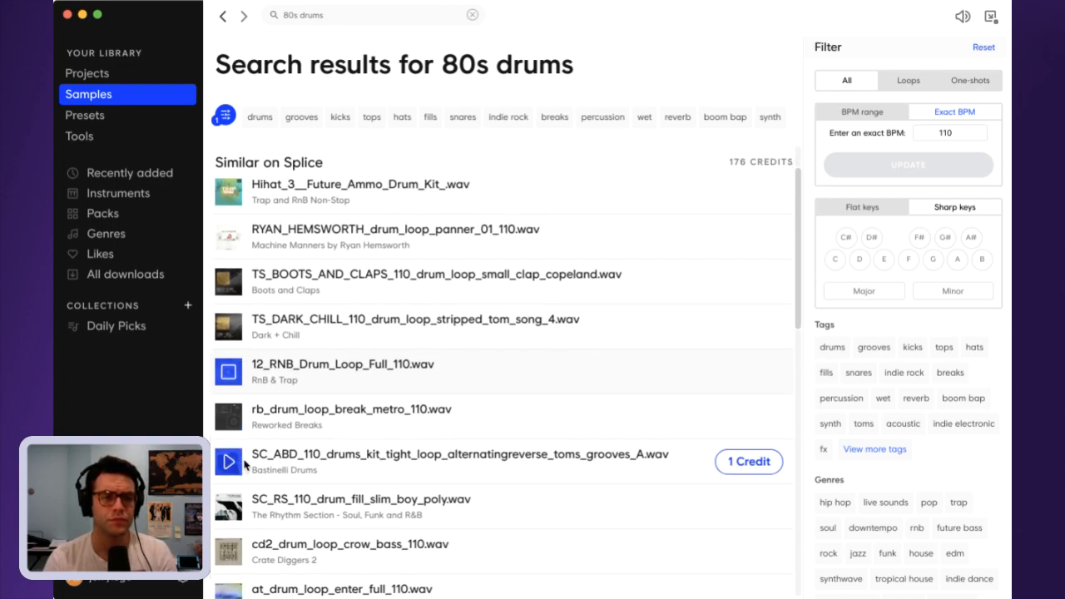
left_click(229, 417)
scroll(903, 437, "down", 1)
scroll(903, 441, "down", 6)
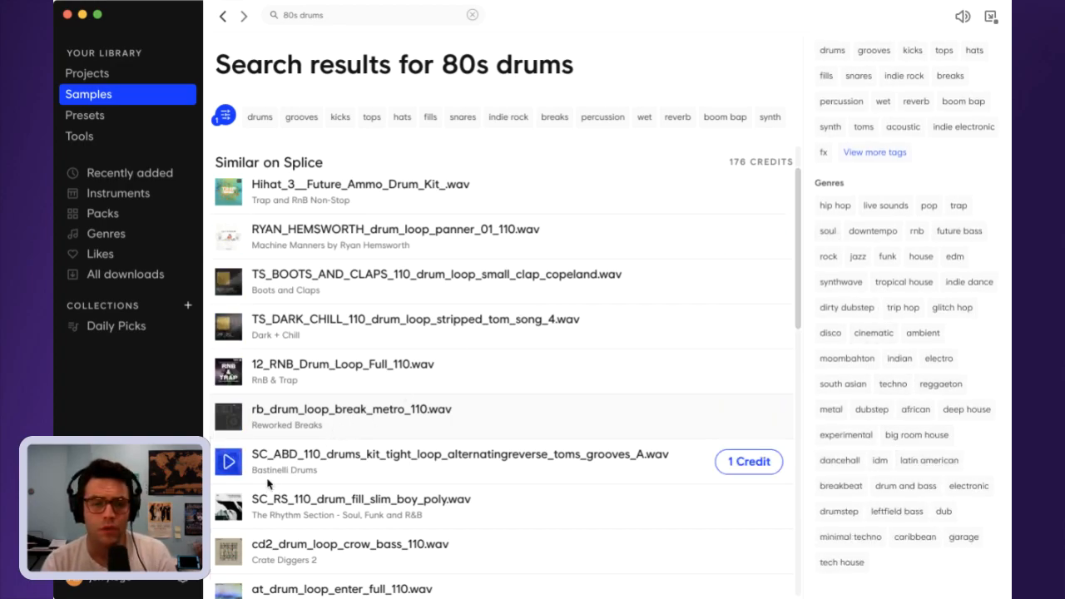
left_click(230, 552)
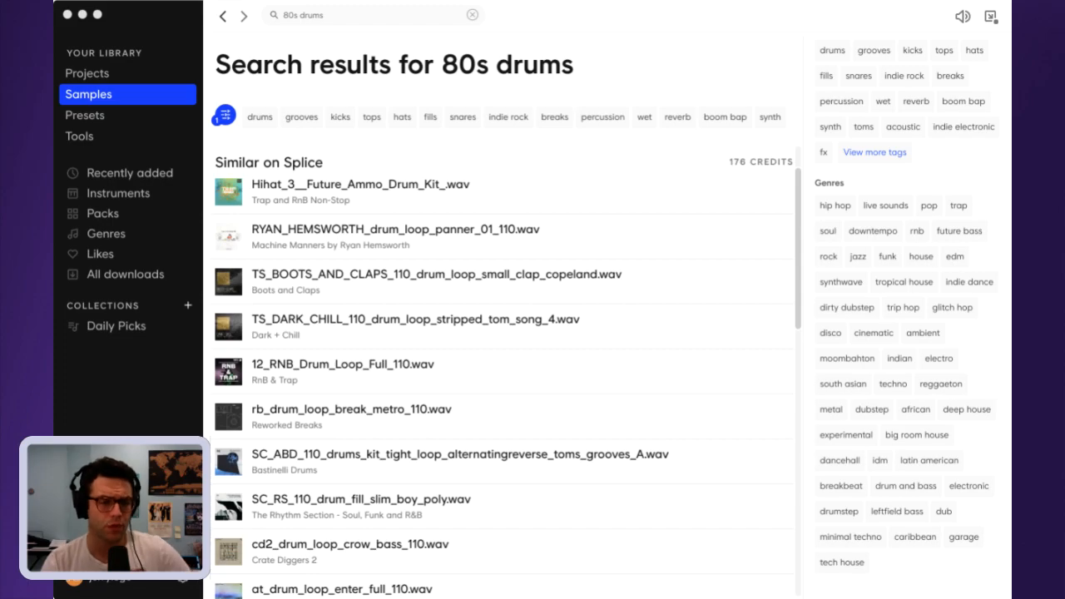
- Search the samples for "funky" and preview BFTF_-_110_-_Funky_Breaks_04.wav and the two th_drm110_synco samples
left_click(337, 16)
triple_click(337, 17)
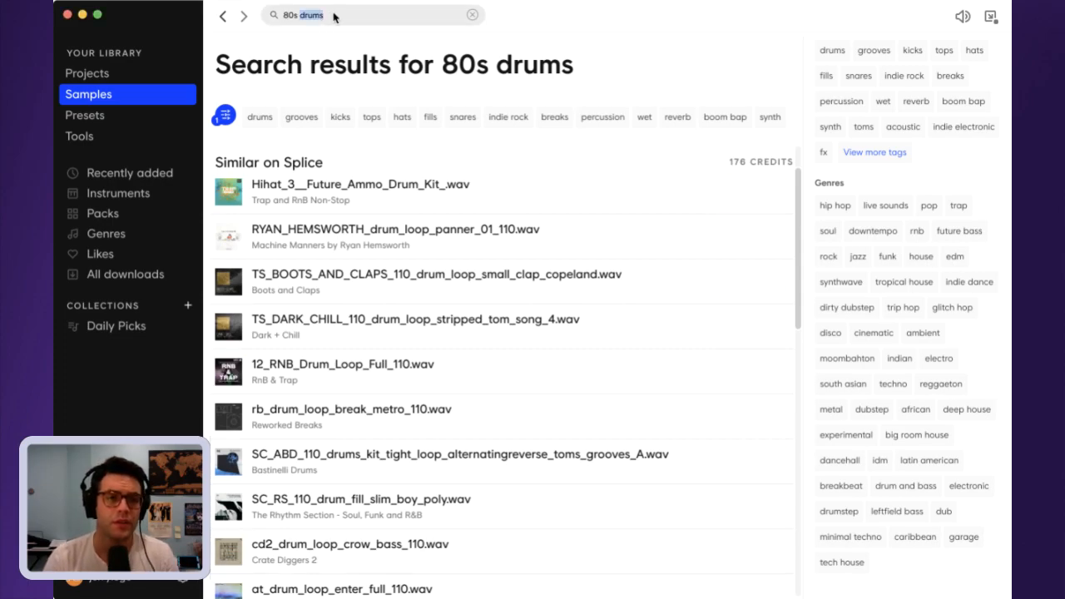
type("funky")
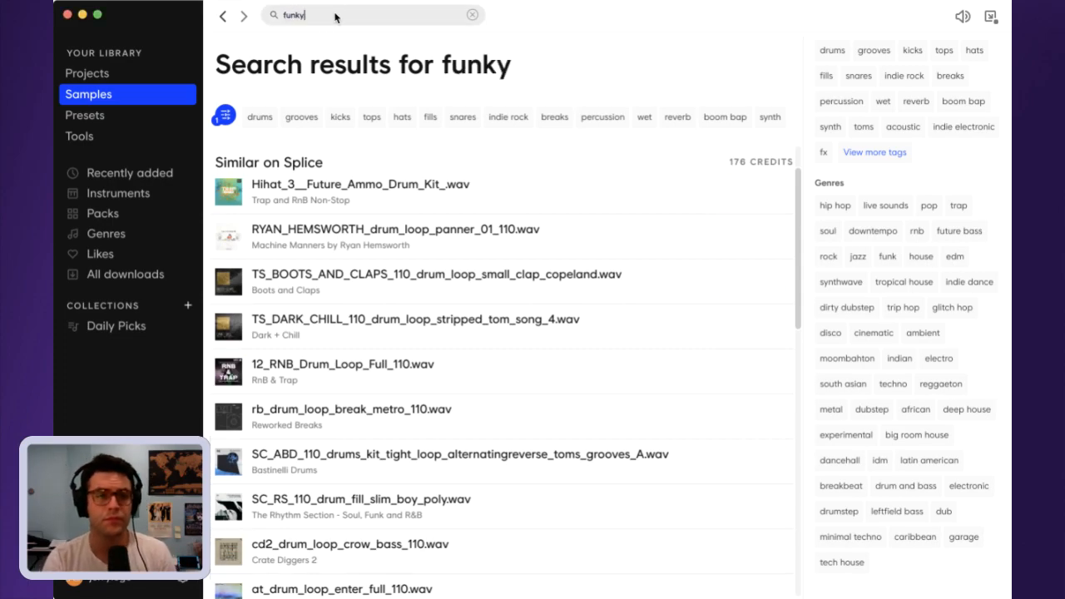
left_click(227, 254)
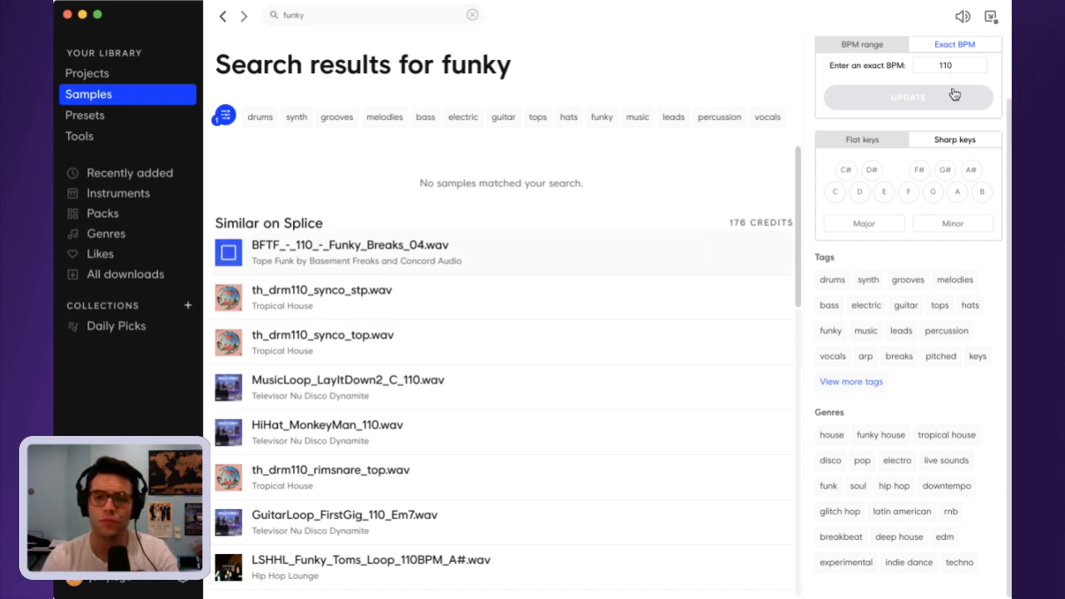
left_click(230, 307)
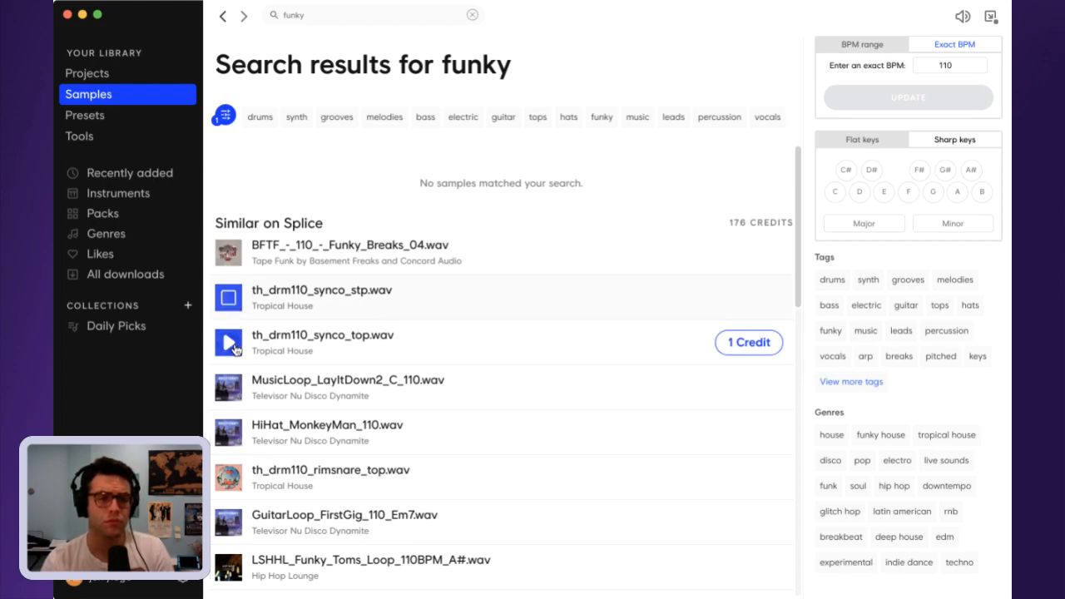
left_click(233, 346)
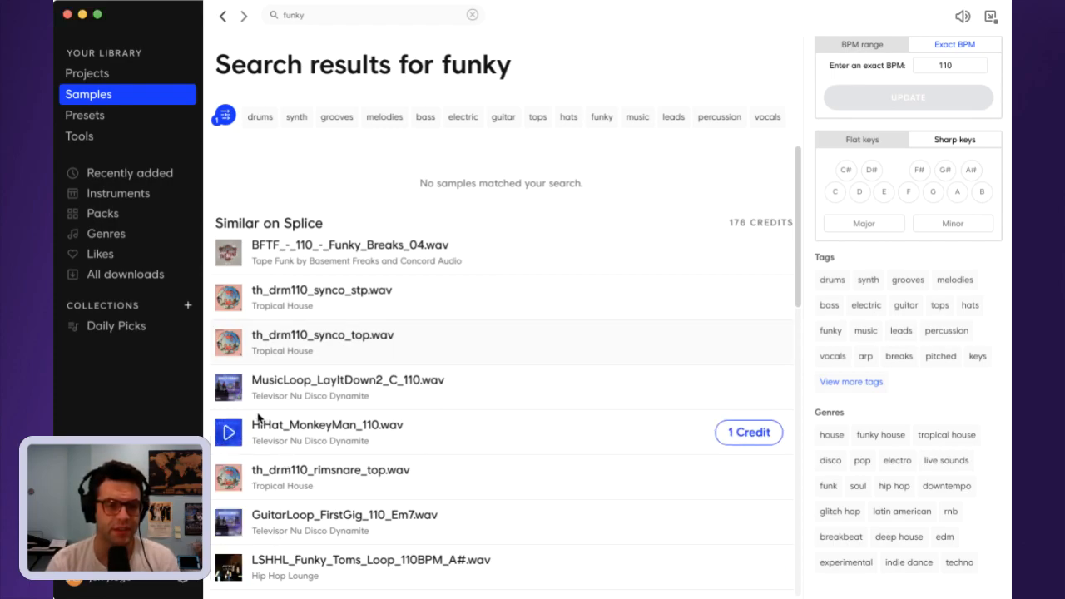
left_click(236, 348)
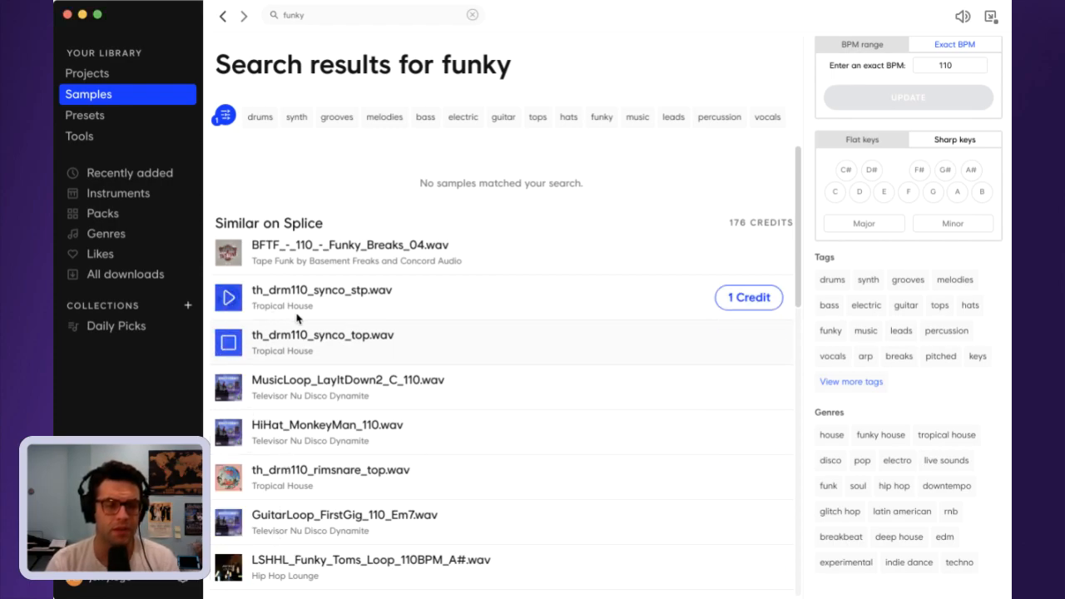
- Preview the funky samples from MusicLoop_LayItDown2_C_110.wav down to GuitarLoop_FirstGig_110_Em7.wav, comparing the music loop with HiHat_MonkeyMan_110.wav
left_click(230, 388)
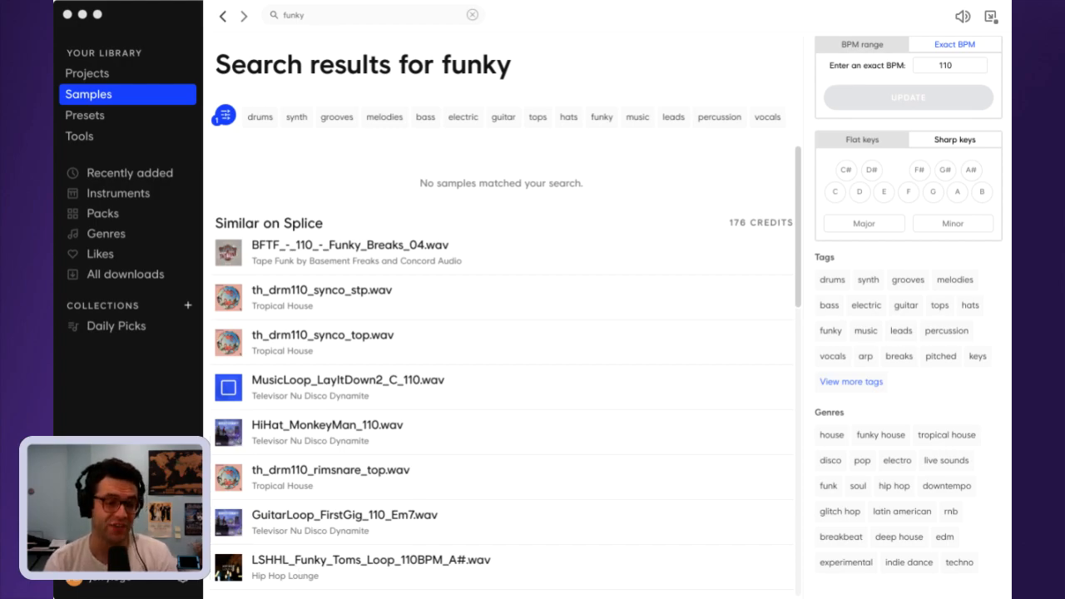
left_click(230, 434)
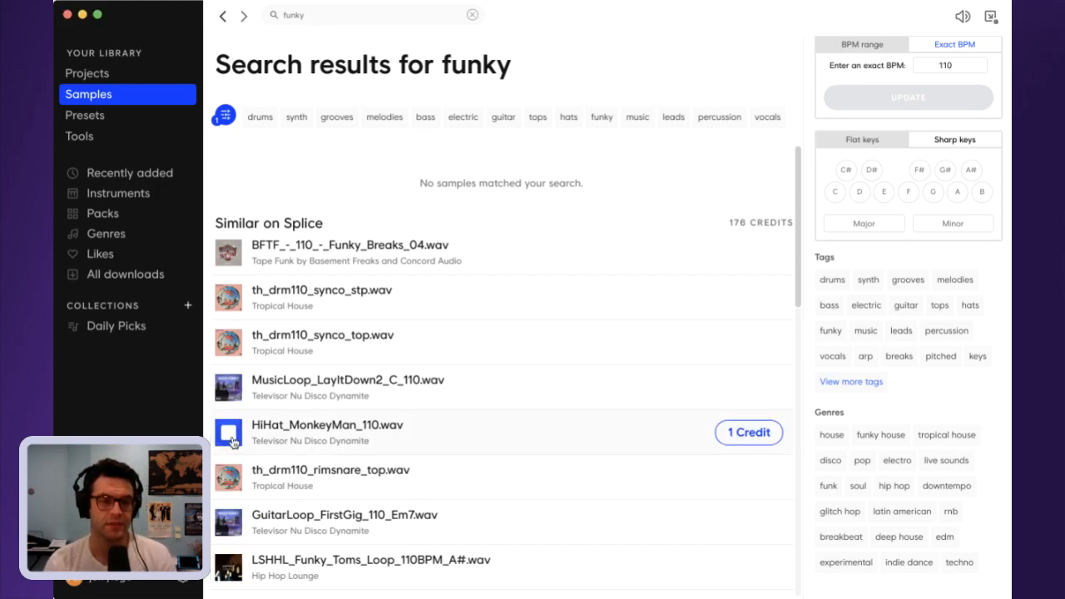
left_click(229, 387)
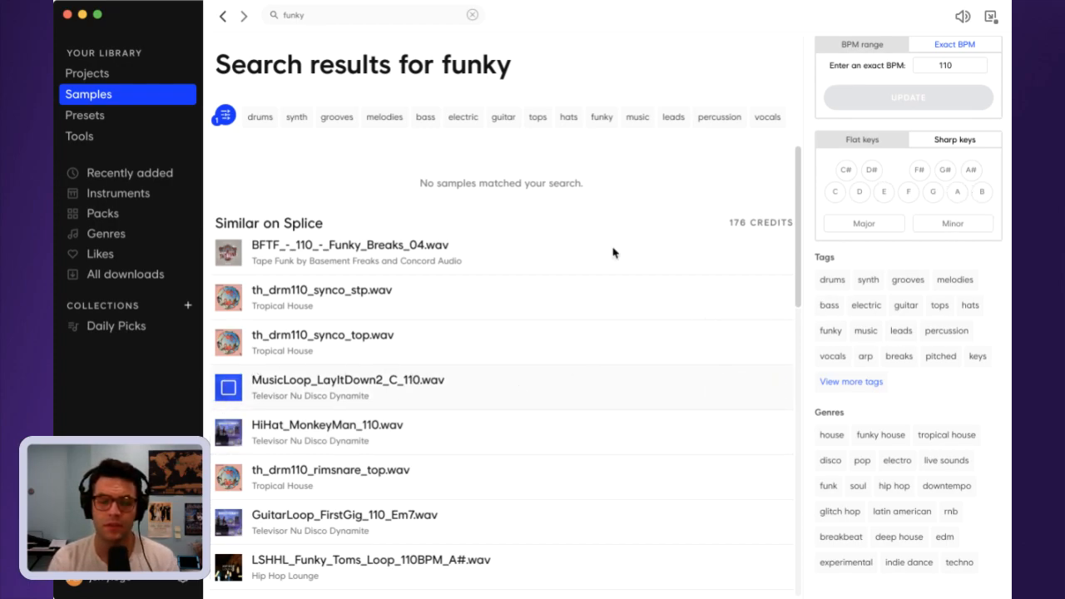
left_click(229, 433)
left_click(228, 481)
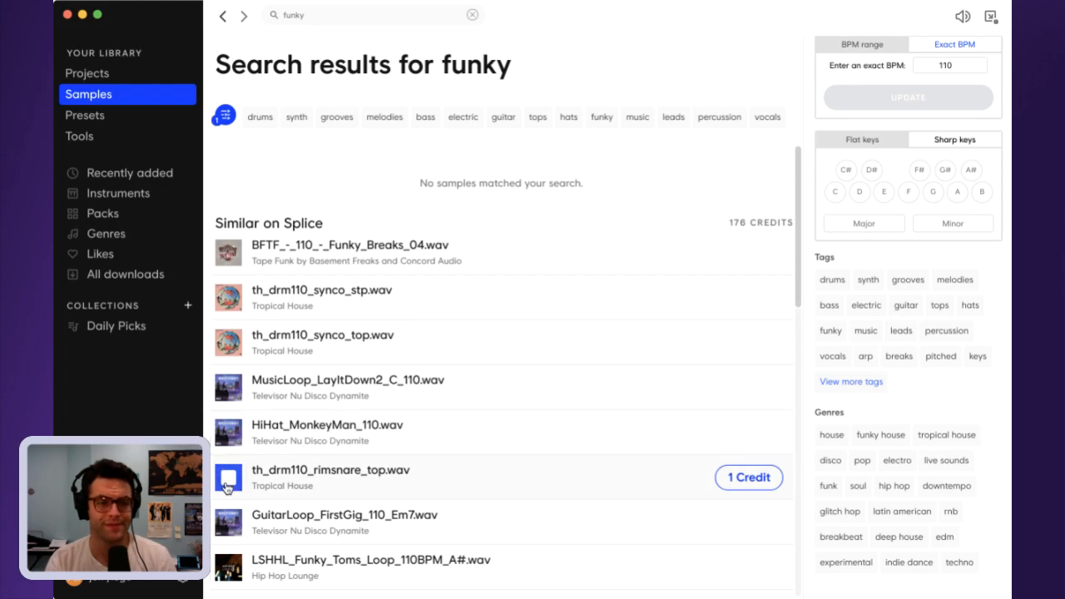
left_click(228, 525)
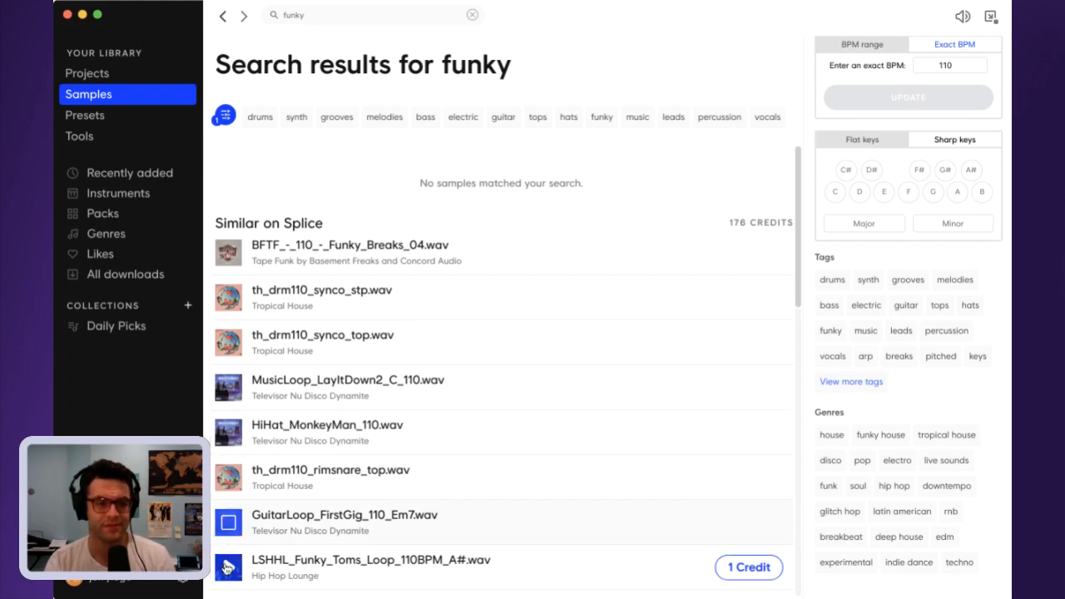
- Filter the funky results to the key of A, trying the Major option and removing it again
left_click(957, 194)
left_click(877, 292)
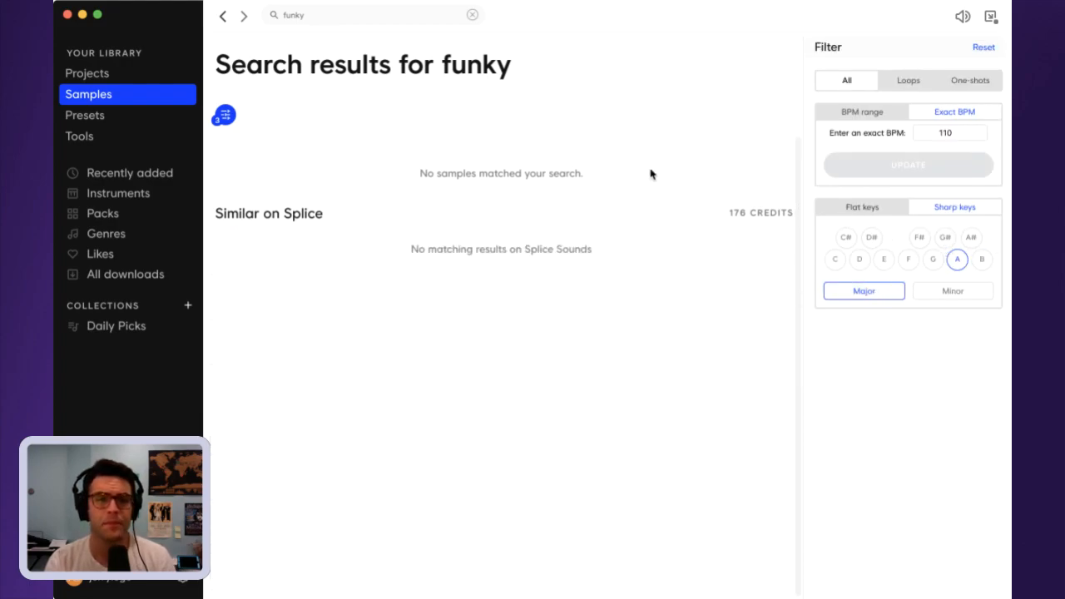
left_click(379, 16)
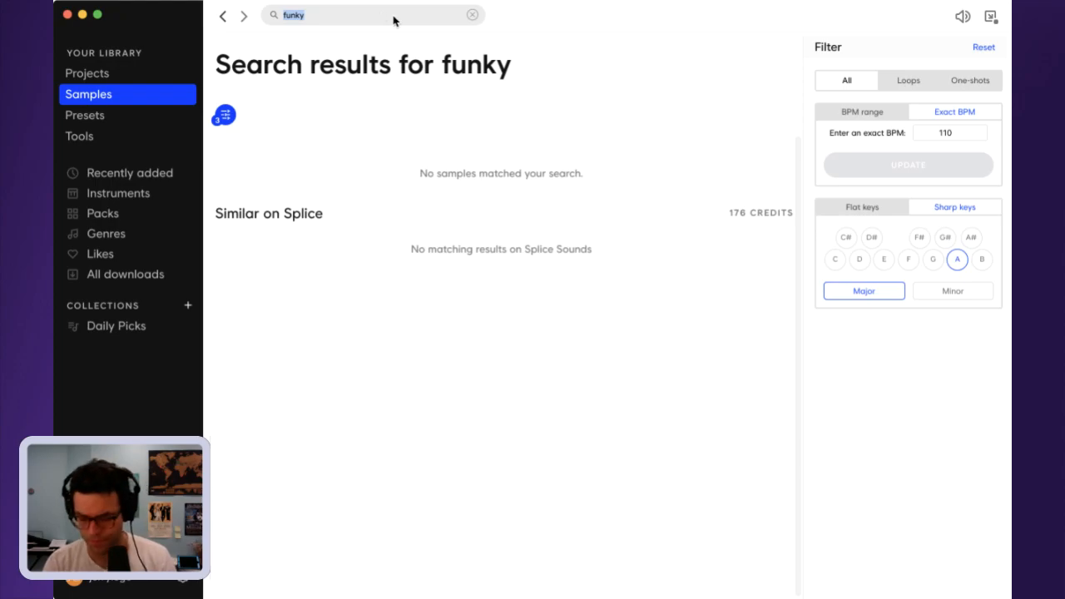
left_click(881, 296)
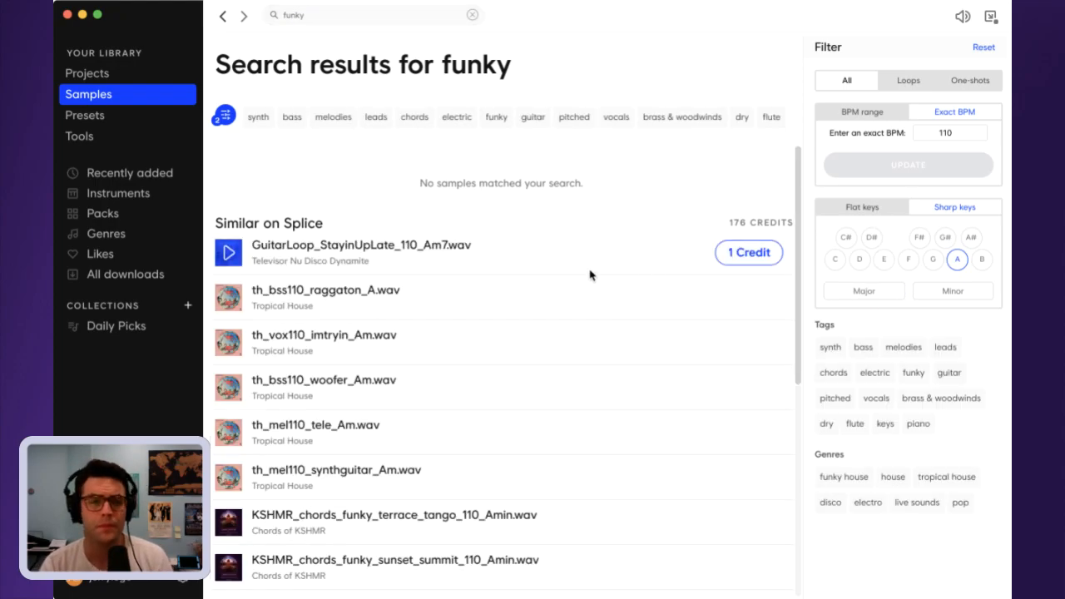
- Preview the funky samples in A from GuitarLoop_StayinUpLate_110_Am7.wav down to th_mel110_synthguitar_Am.wav
left_click(228, 256)
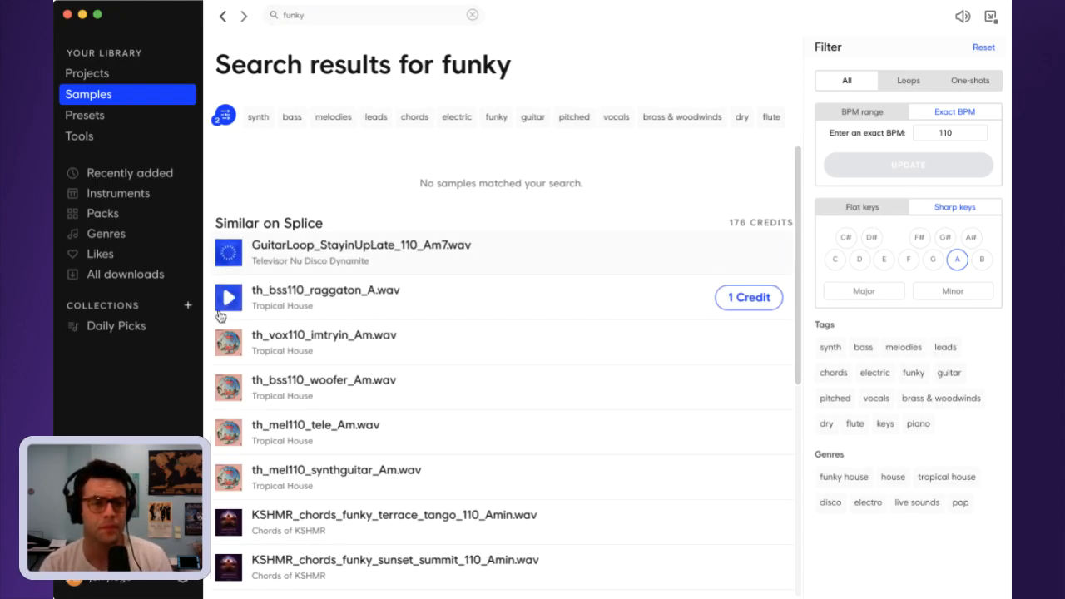
left_click(227, 298)
left_click(228, 342)
left_click(228, 387)
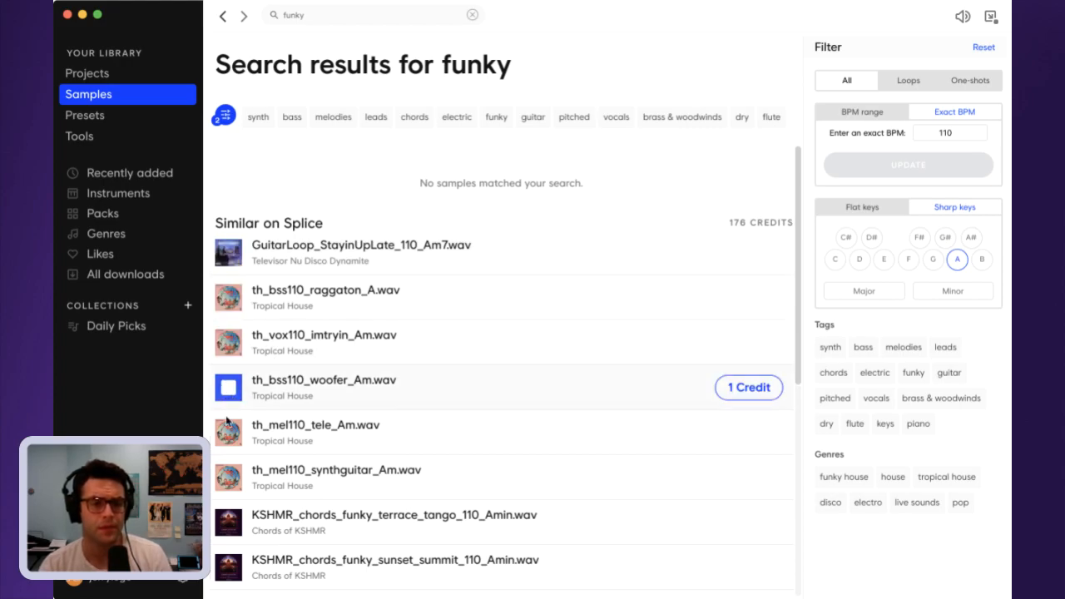
left_click(228, 432)
left_click(228, 477)
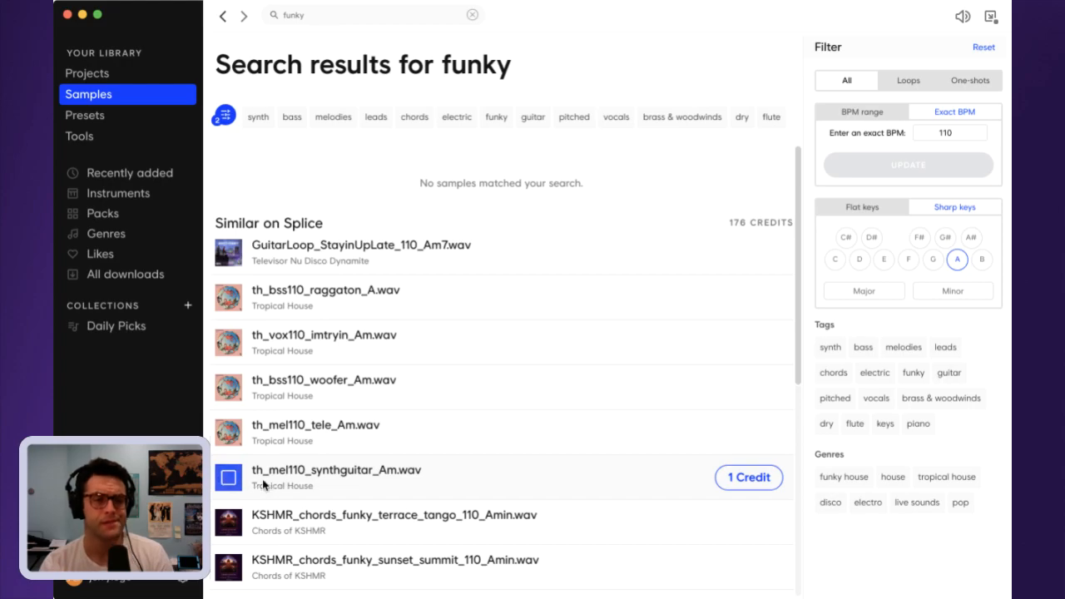
- Preview and compare KSHMR_chords_funky_terrace_tango_110_Amin.wav and KSHMR_chords_funky_sunset_summit_110_Amin.wav, including th_vox110_stereo_Am.wav below them
left_click(229, 525)
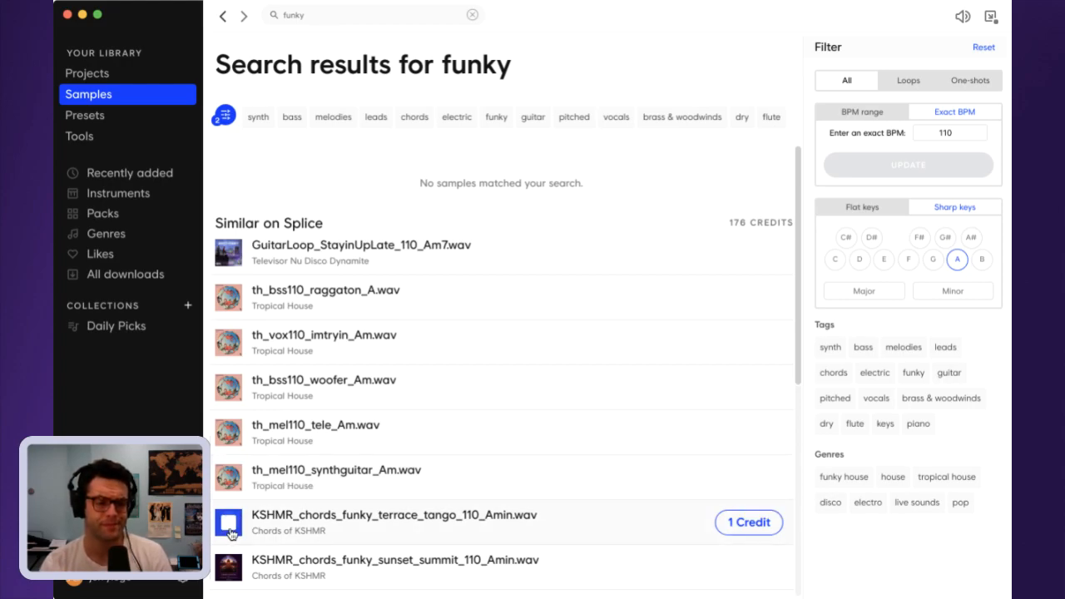
left_click(226, 569)
scroll(233, 524, "down", 3)
scroll(217, 526, "up", 1)
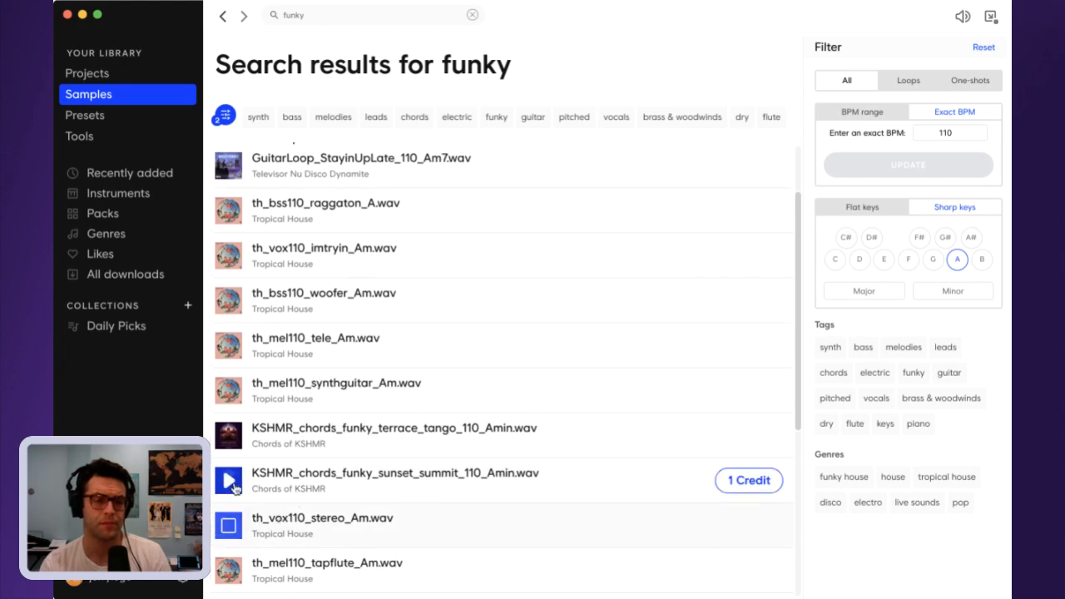
scroll(467, 483, "down", 3)
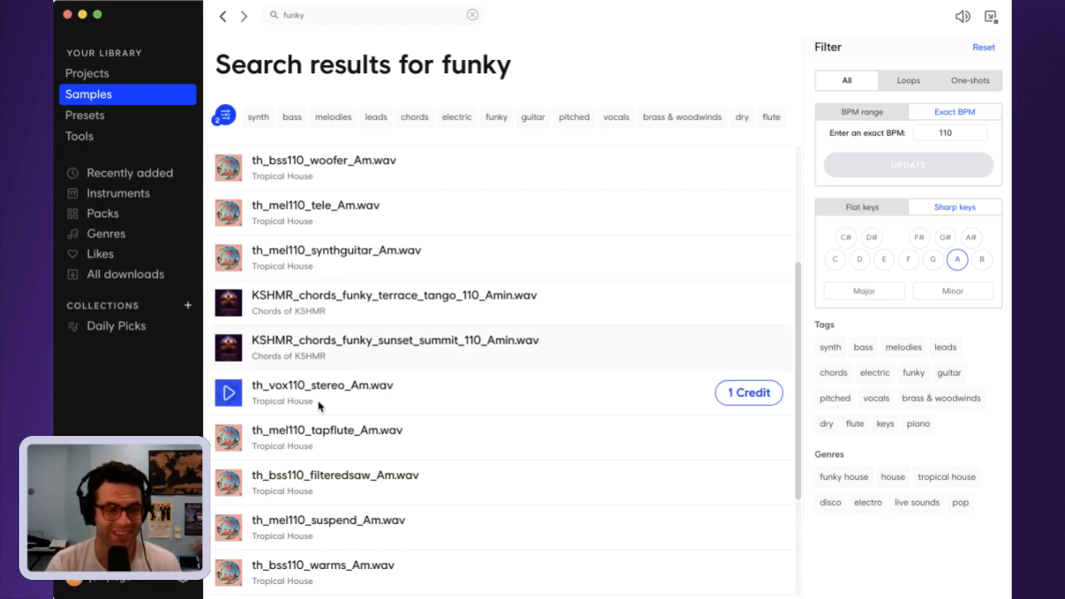
left_click(229, 348)
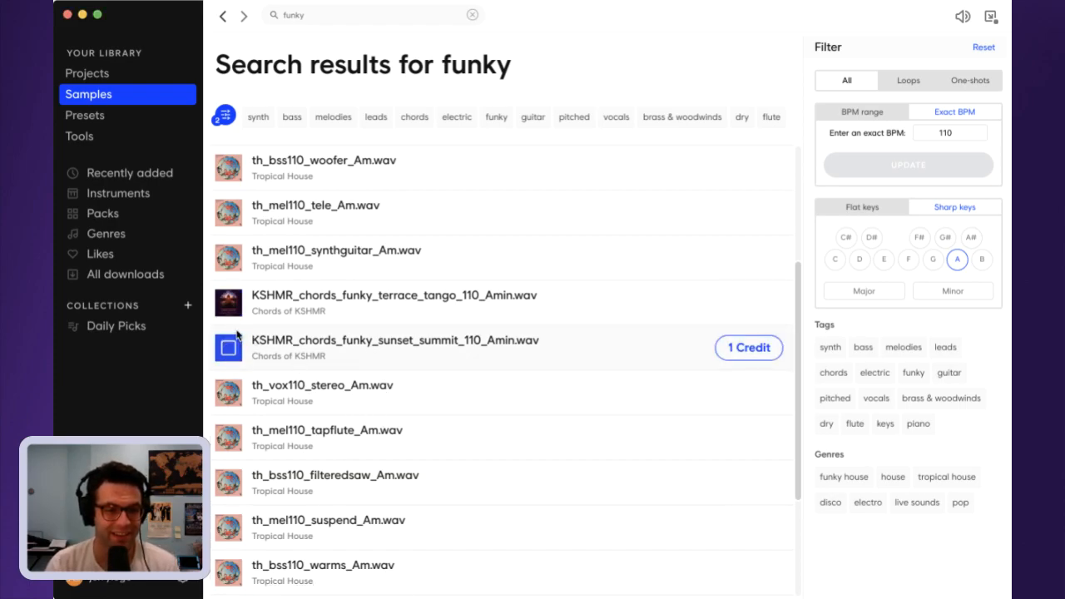
left_click(230, 305)
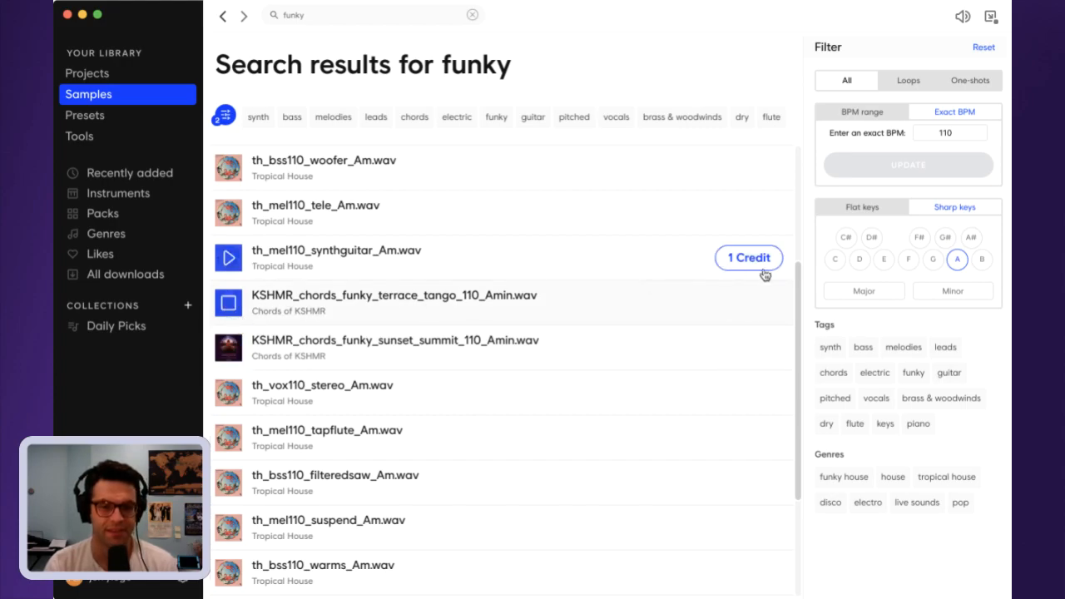
- Download KSHMR_chords_funky_terrace_tango_110_Amin.wav and place it from its folder on a new Logic Pro track after the last bassline region
left_click(752, 304)
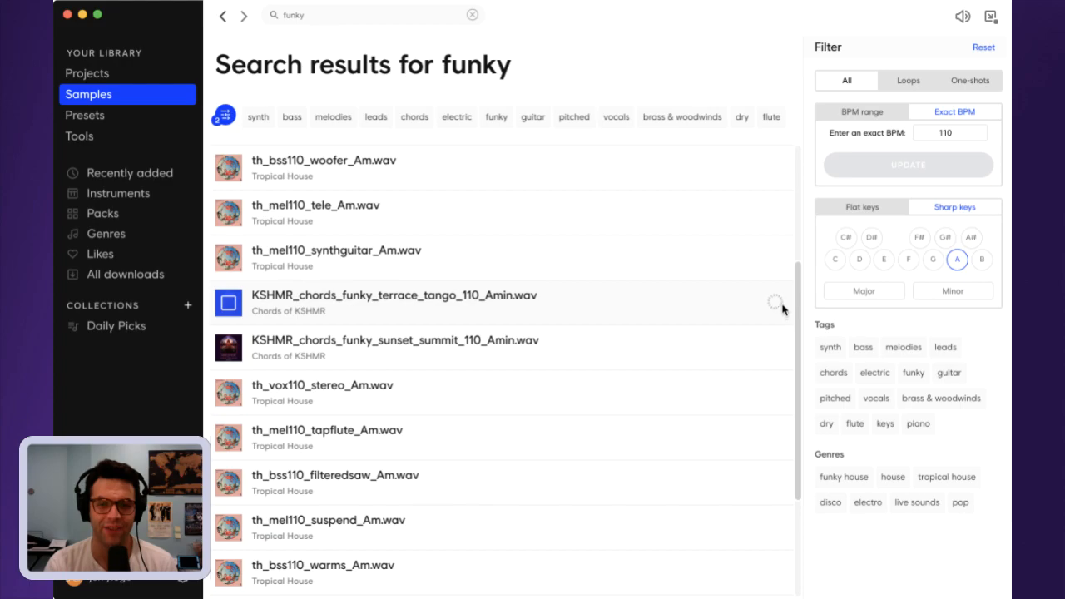
left_click(783, 306)
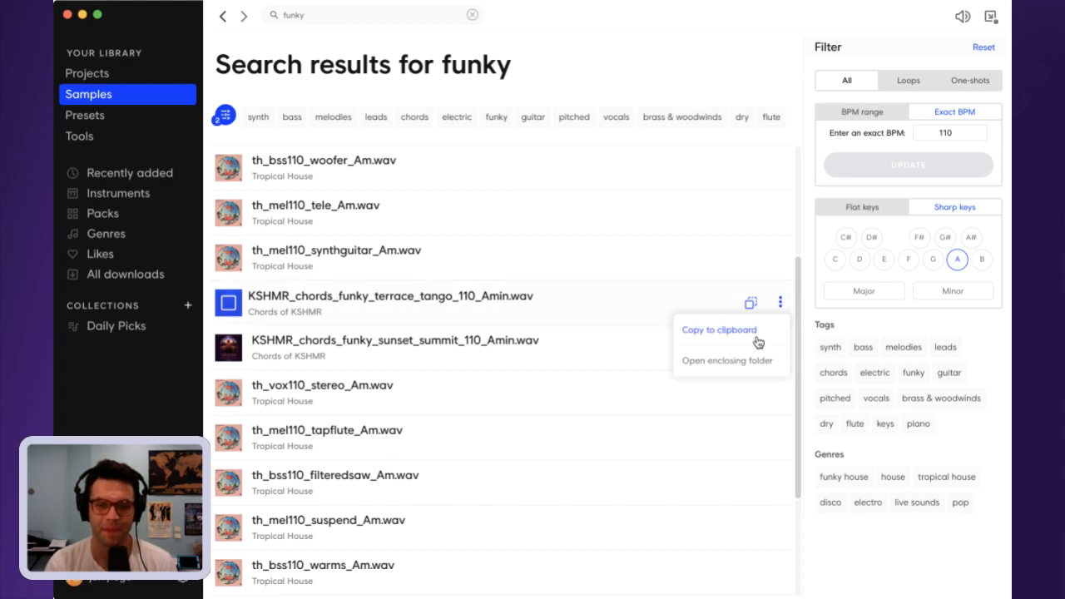
left_click(754, 366)
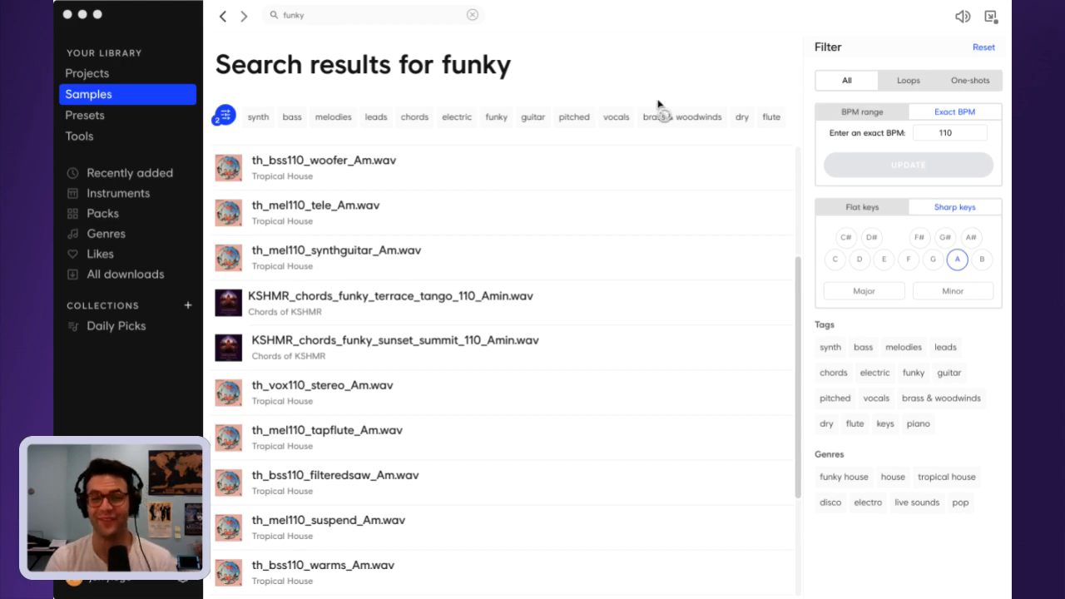
left_click_drag(659, 99, 870, 126)
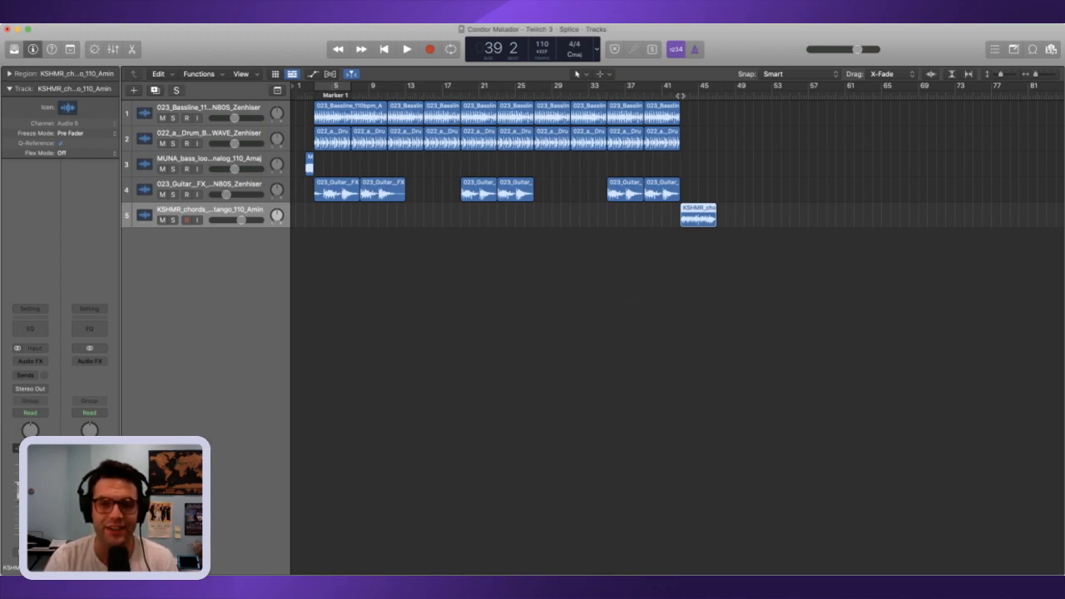
- Play the arrangement from bar 27 into the KSHMR chords region to hear how the sample fits the track
left_click_drag(616, 99, 536, 95)
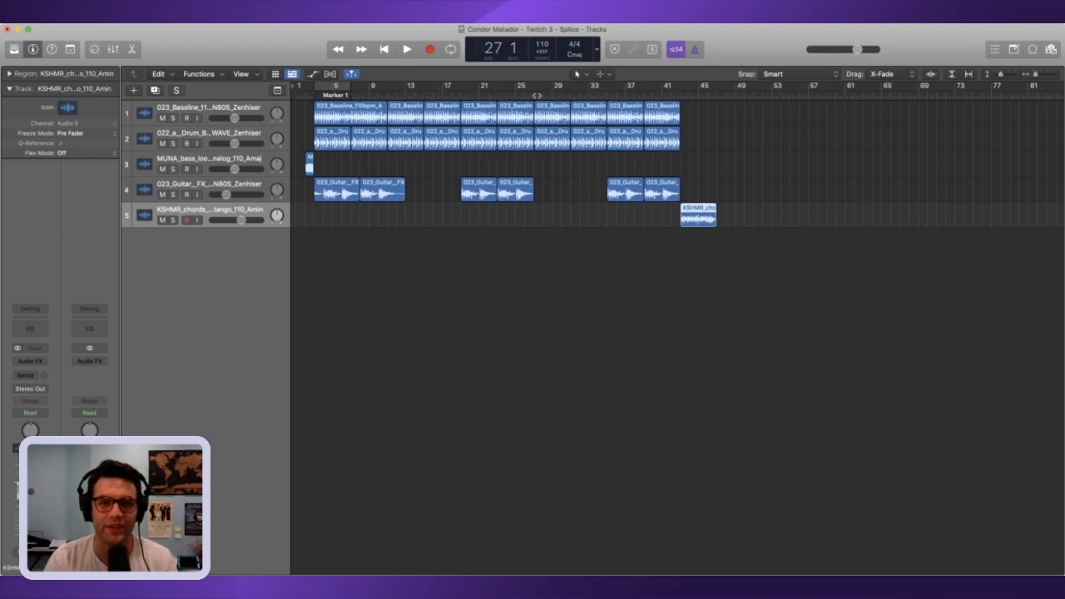
key("space")
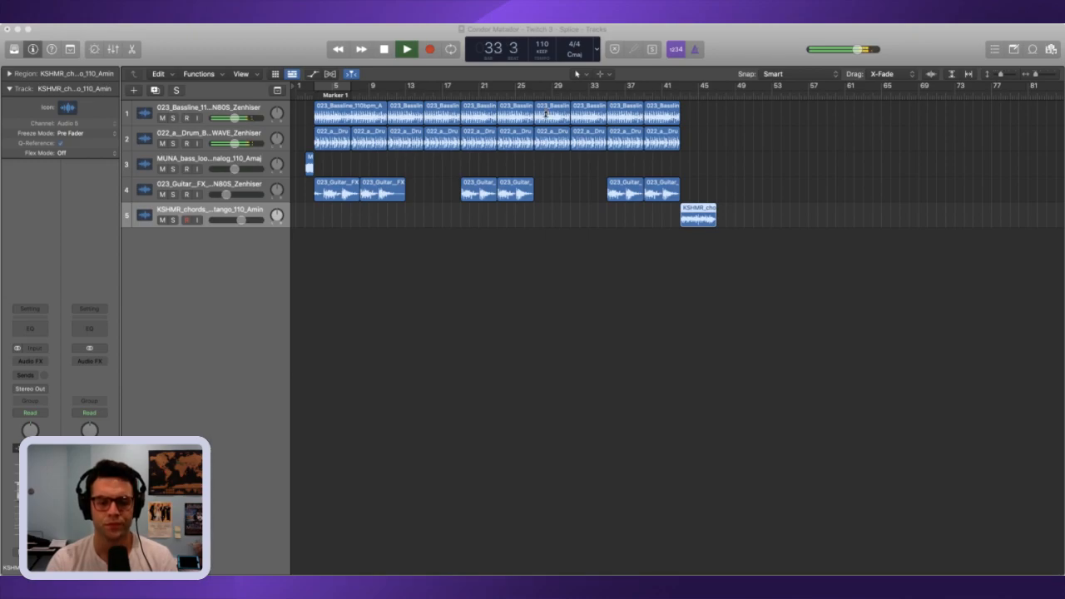
key("super+Tab")
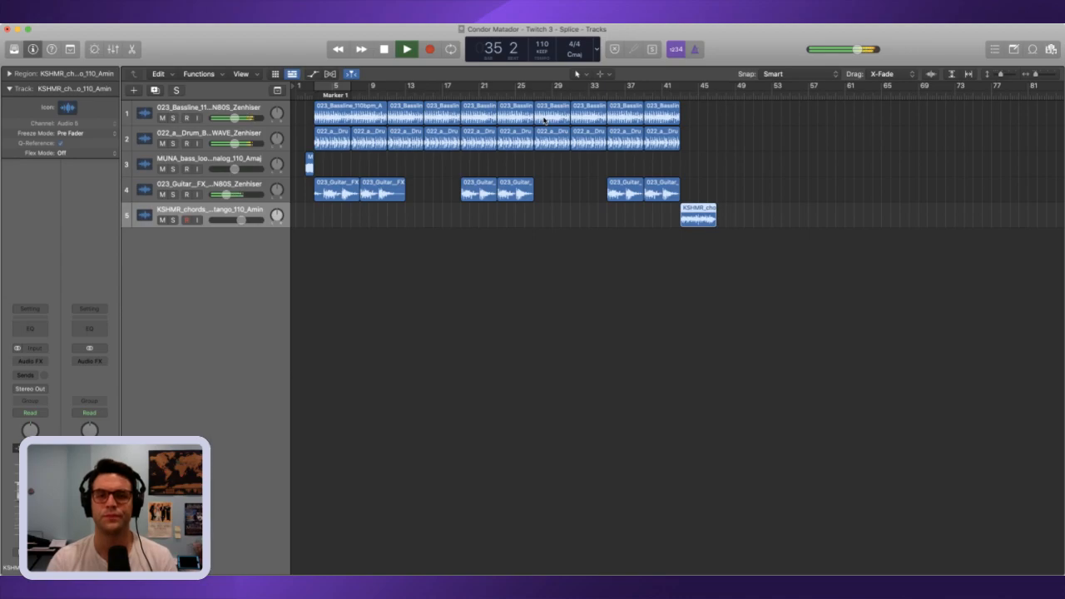
key("super+Tab")
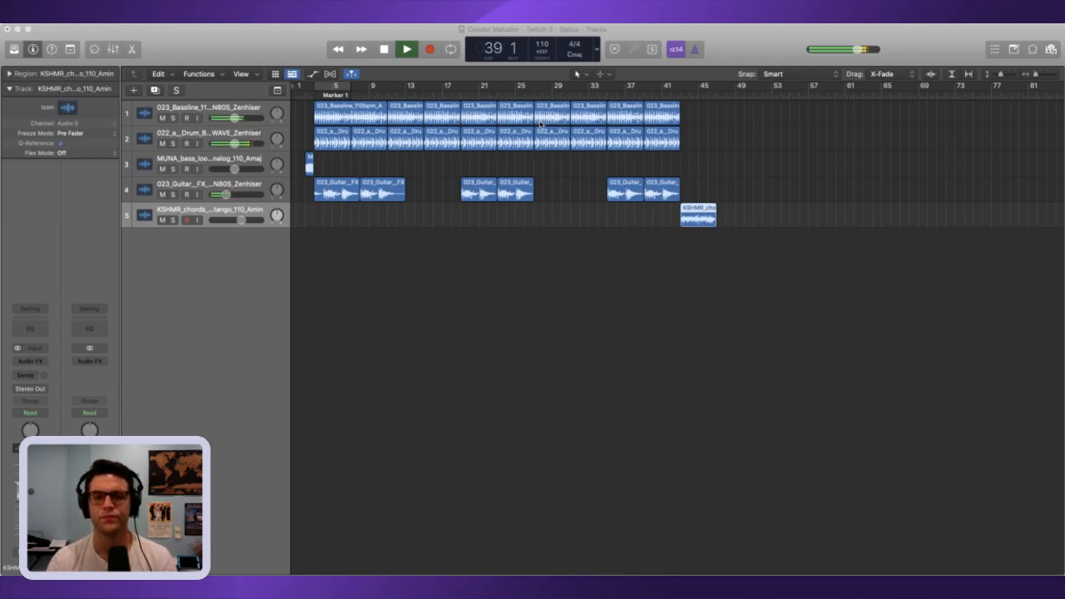
key("super+Tab")
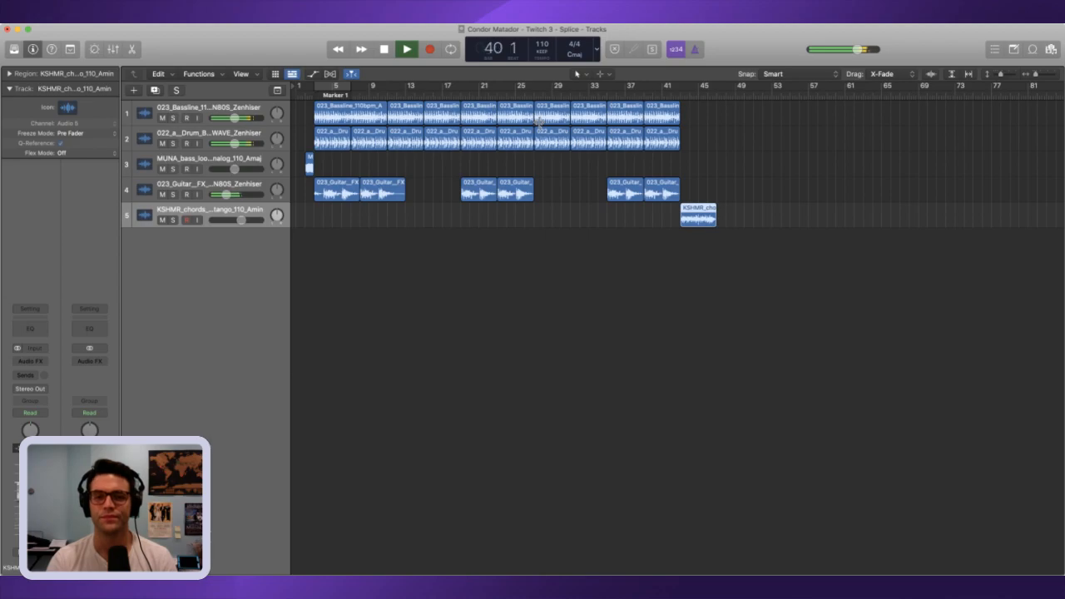
left_click(10, 89)
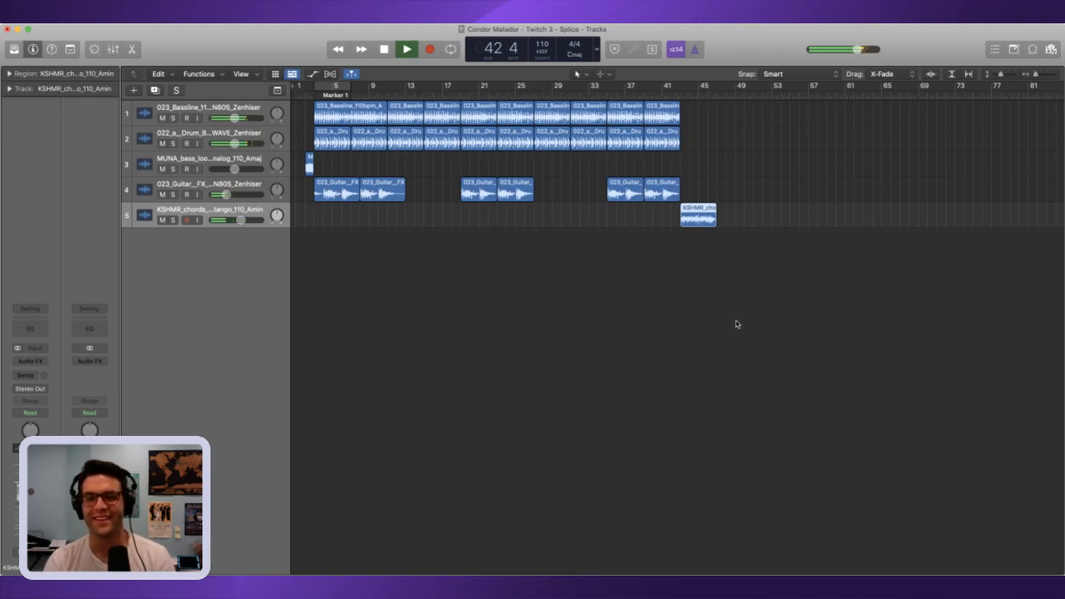
key("space")
- Delete the KSHMR chords region and its track
left_click_drag(738, 316, 711, 221)
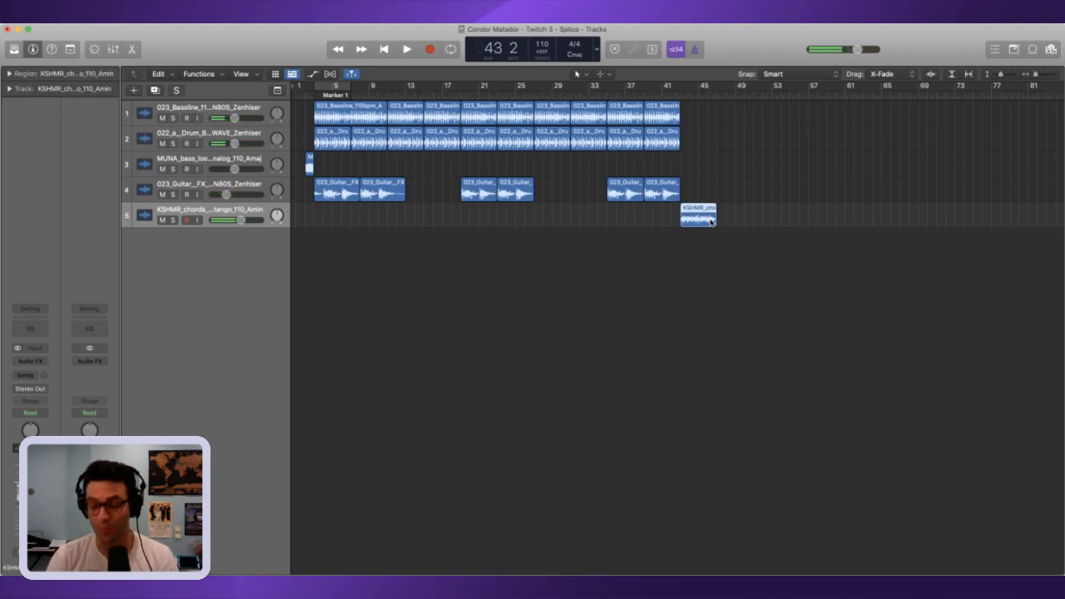
key("Delete")
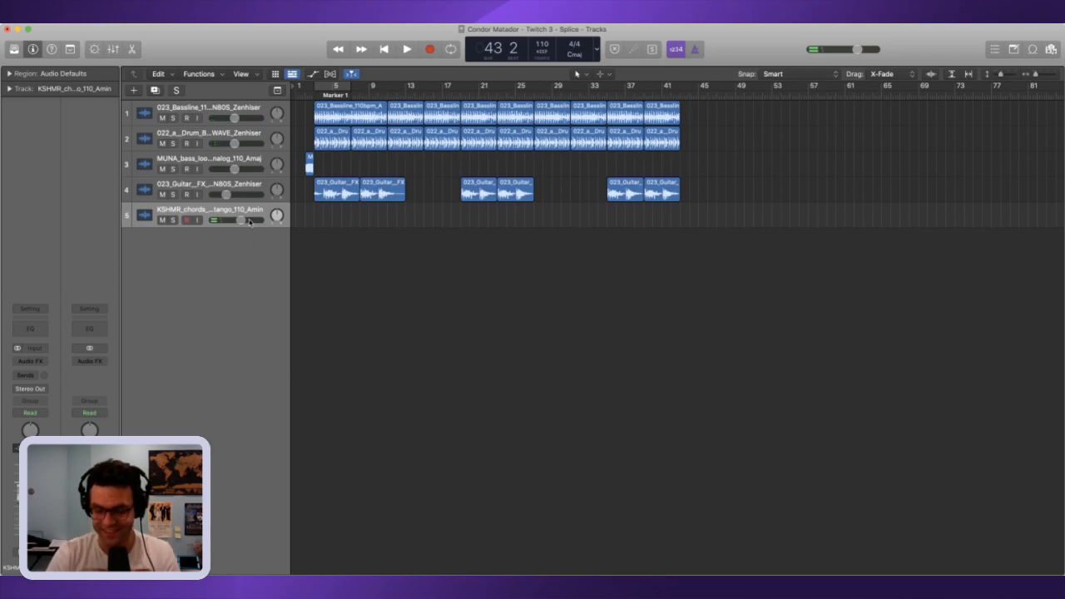
key("super+BackSpace")
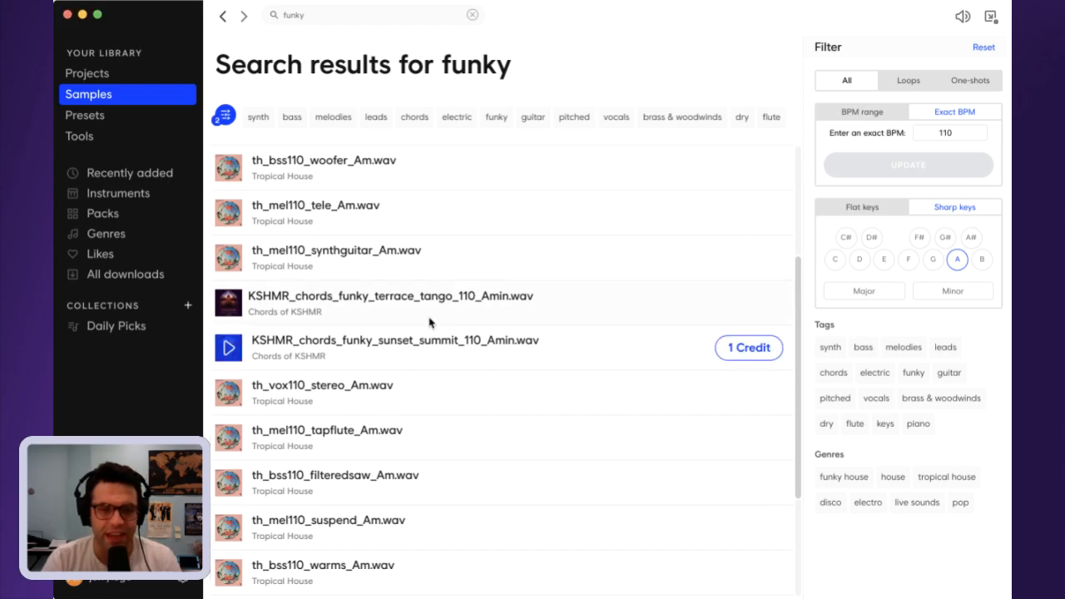
- Search the Splice samples for "pop bass" and narrow the key filter to A major
left_click(314, 18)
double_click(315, 18)
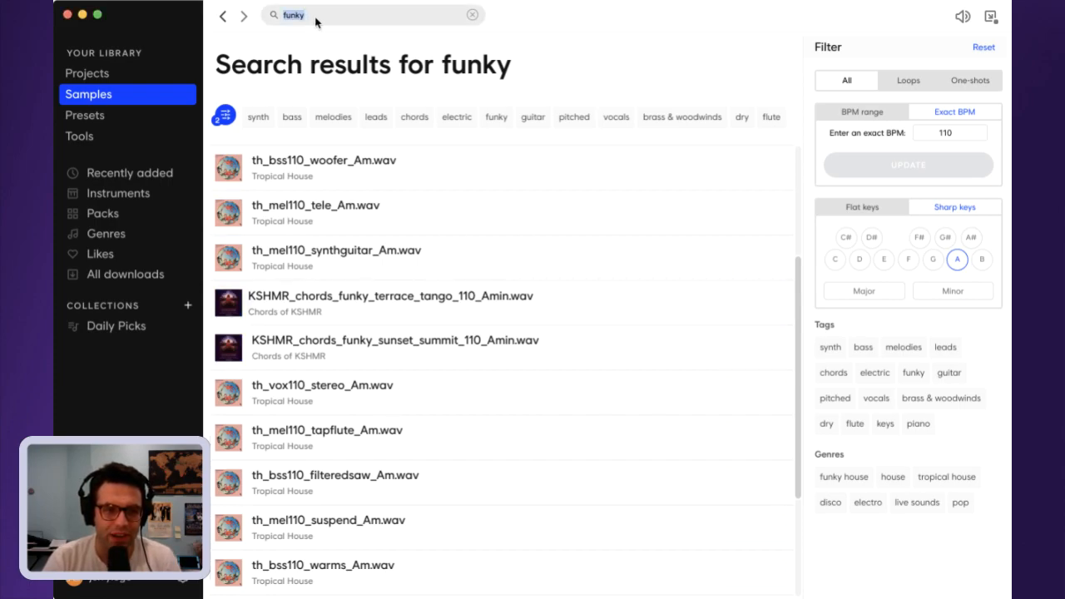
key("BackSpace")
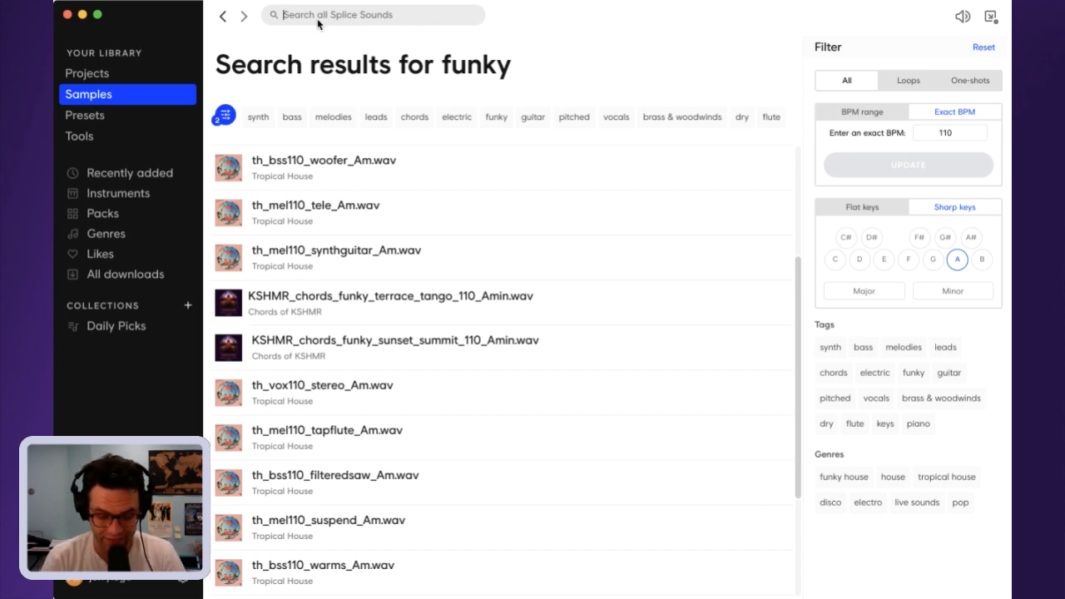
type("pop")
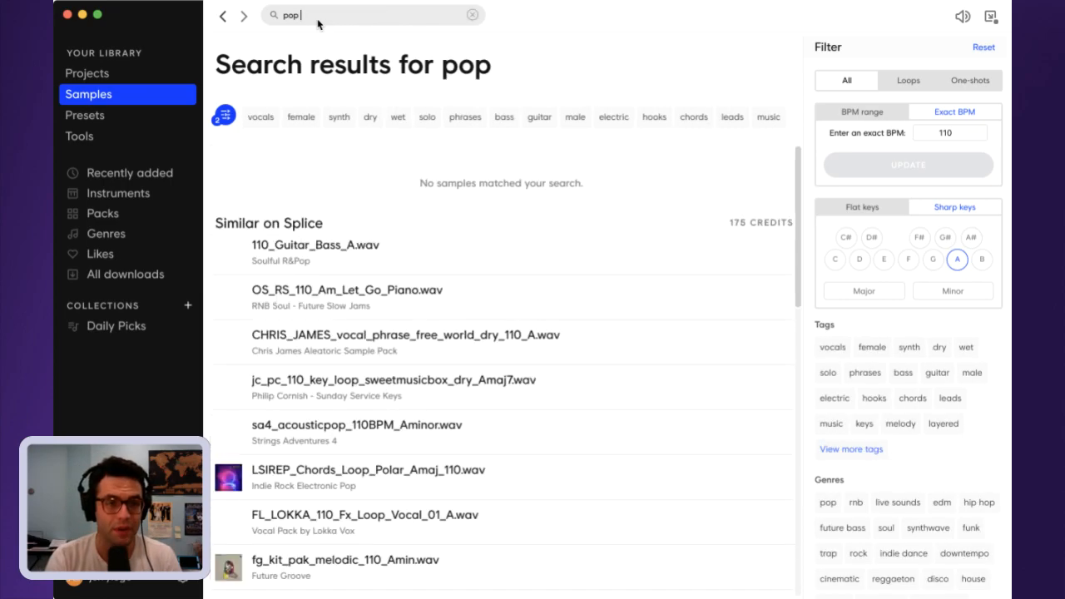
type(" bass")
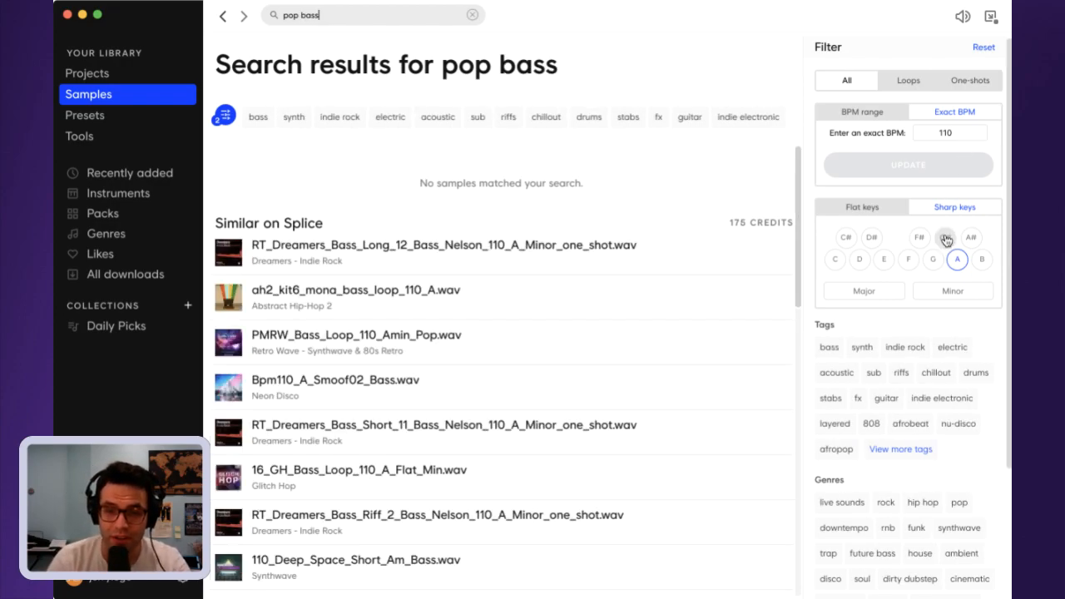
left_click(887, 295)
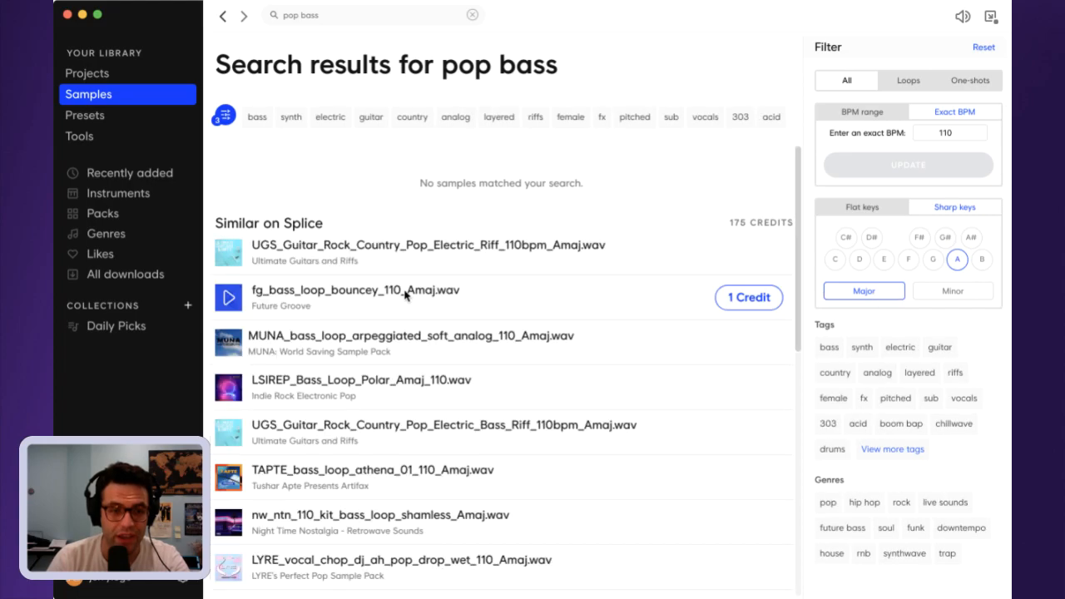
- Preview the pop bass samples from UGS_Guitar_Rock_Country_Pop_Electric_Riff_110bpm_Amaj.wav down to UGS_Guitar_Rock_Country_Pop_Electric_Bass_Riff_110bpm_Amaj.wav
left_click(226, 255)
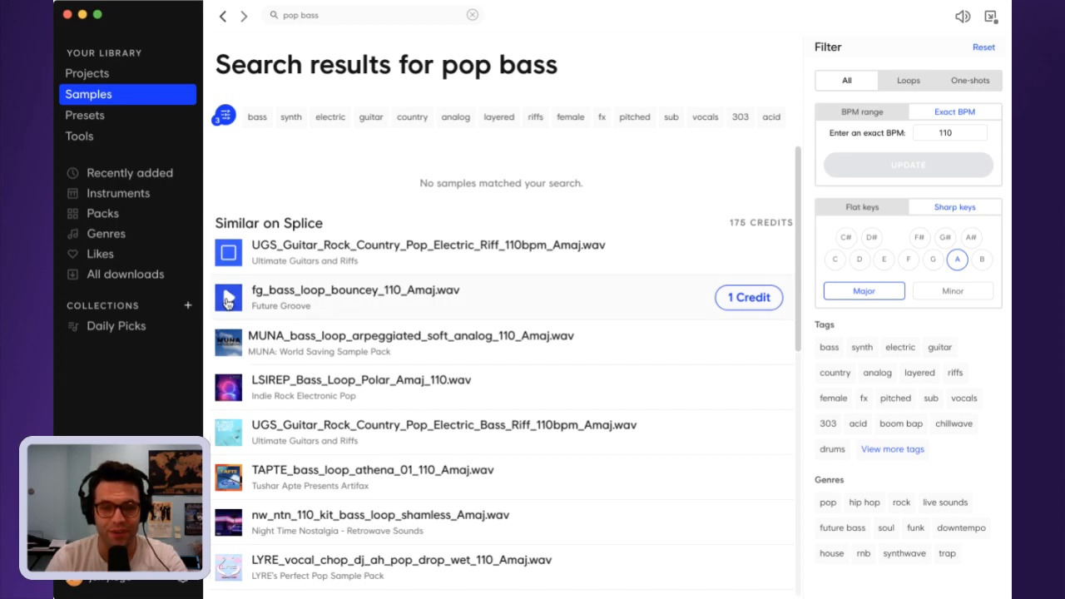
left_click(227, 301)
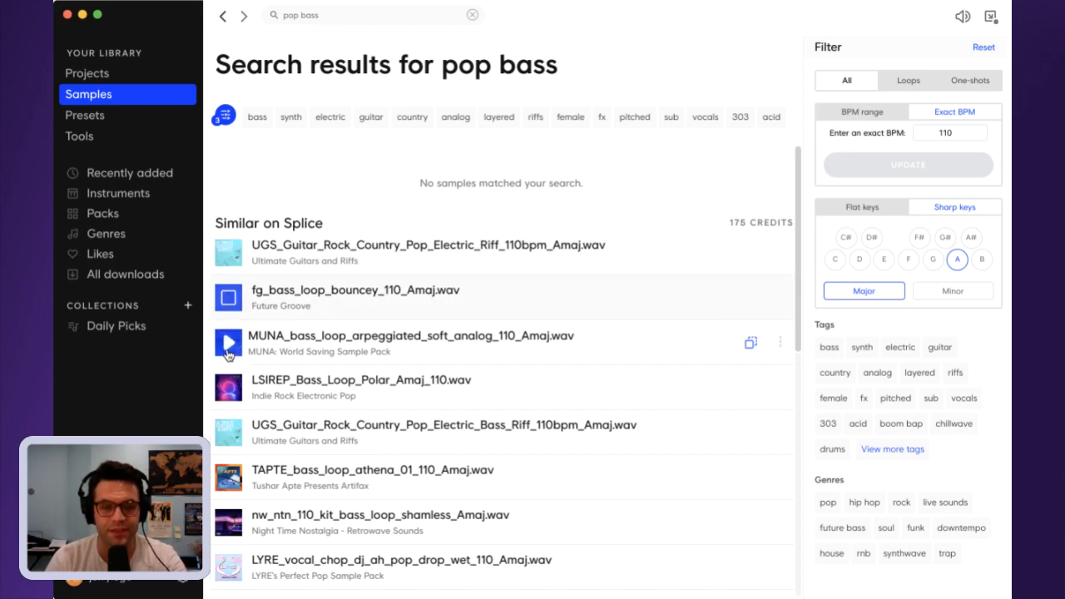
left_click(227, 354)
left_click(221, 394)
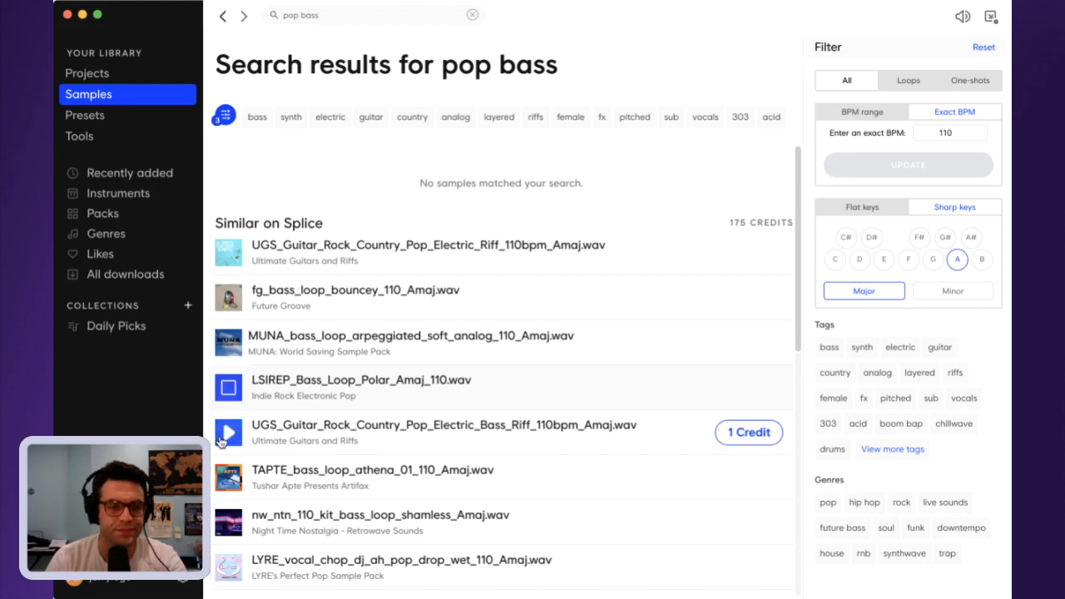
left_click(222, 439)
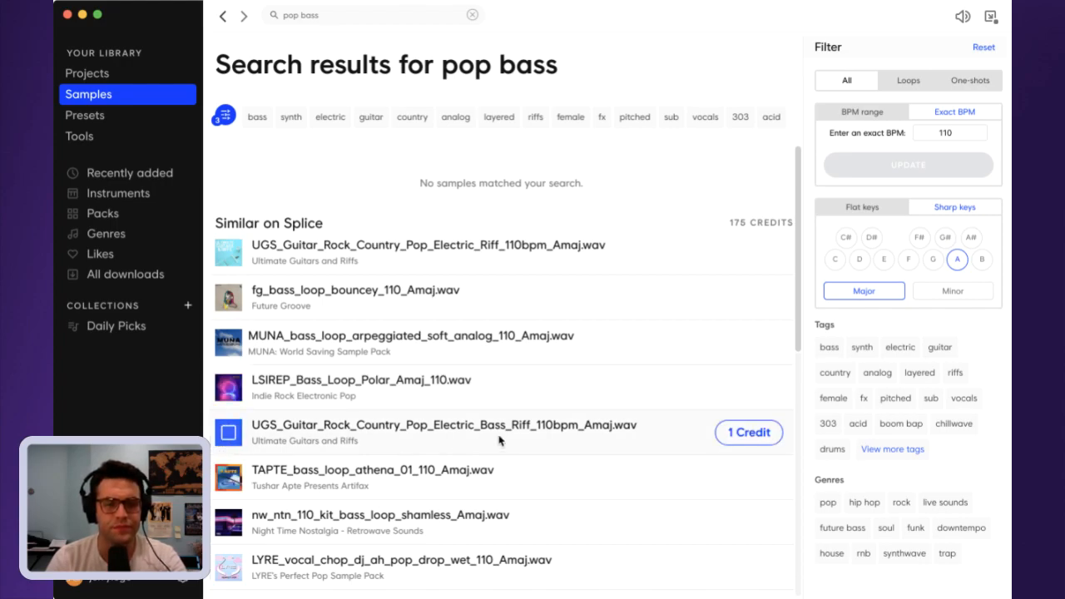
- Download UGS_Guitar_Rock_Country_Pop_Electric_Bass_Riff_110bpm_Amaj.wav, open its enclosing folder and stop its preview
left_click(760, 436)
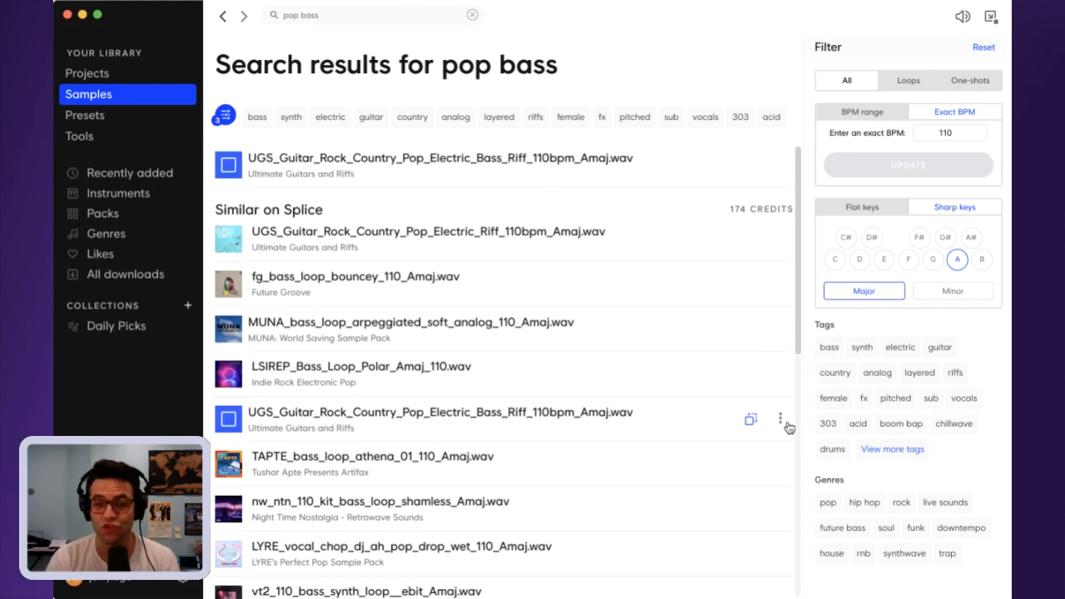
left_click(782, 420)
left_click(756, 478)
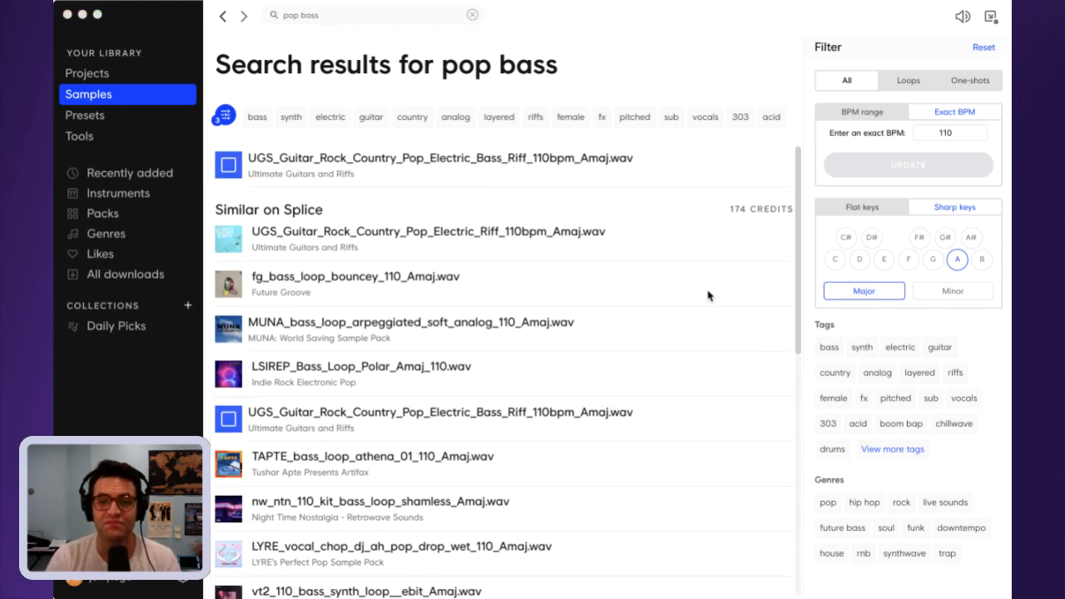
left_click_drag(649, 92, 860, 164)
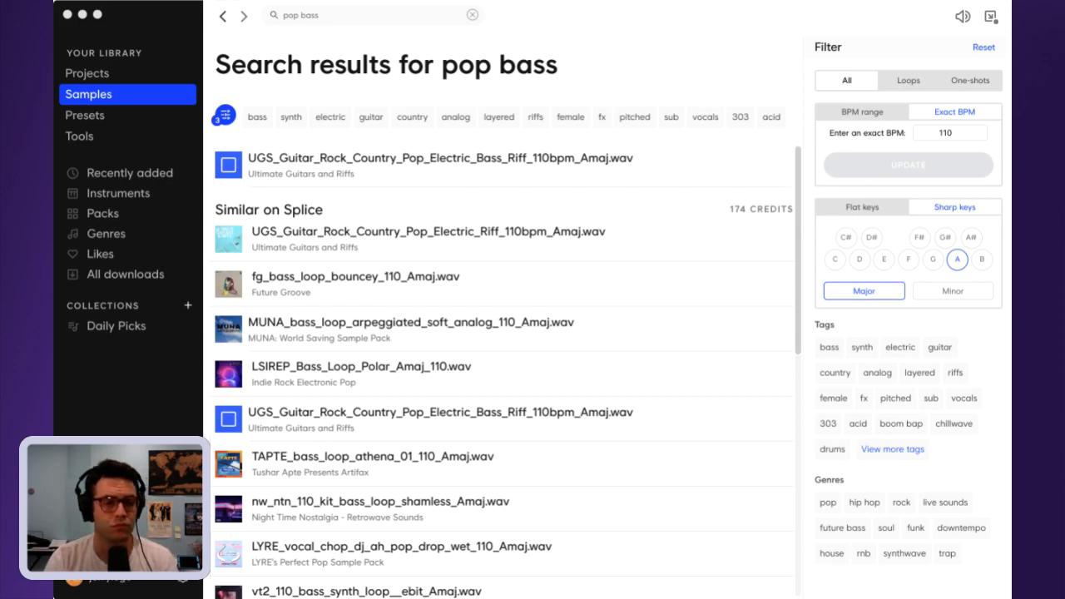
left_click(229, 421)
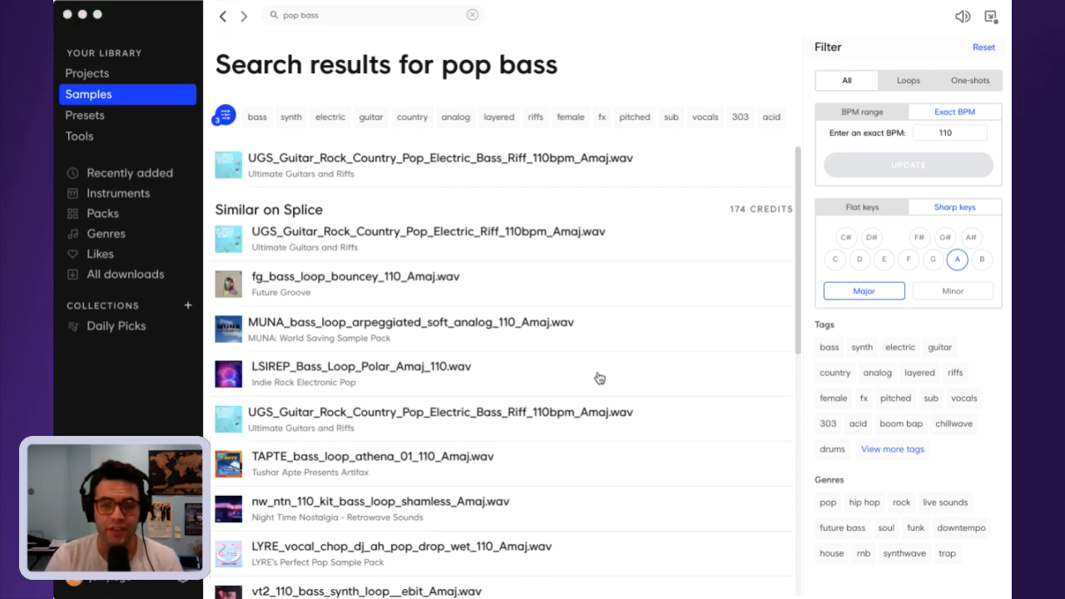
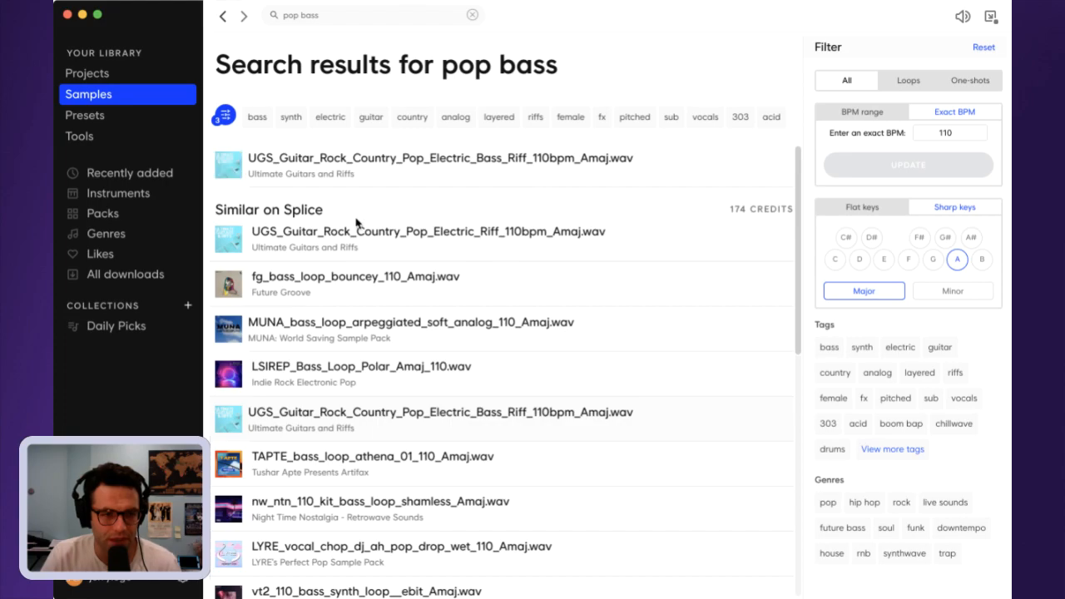
- Preview the pop bass samples from TAPTE_bass_loop_athena_01_110_Amaj.wav down to TAPTE_bass_loop_athena_02_110_Amaj.wav, including the drum, funk-style bass and vocal chop loops
mouse_move(232, 250)
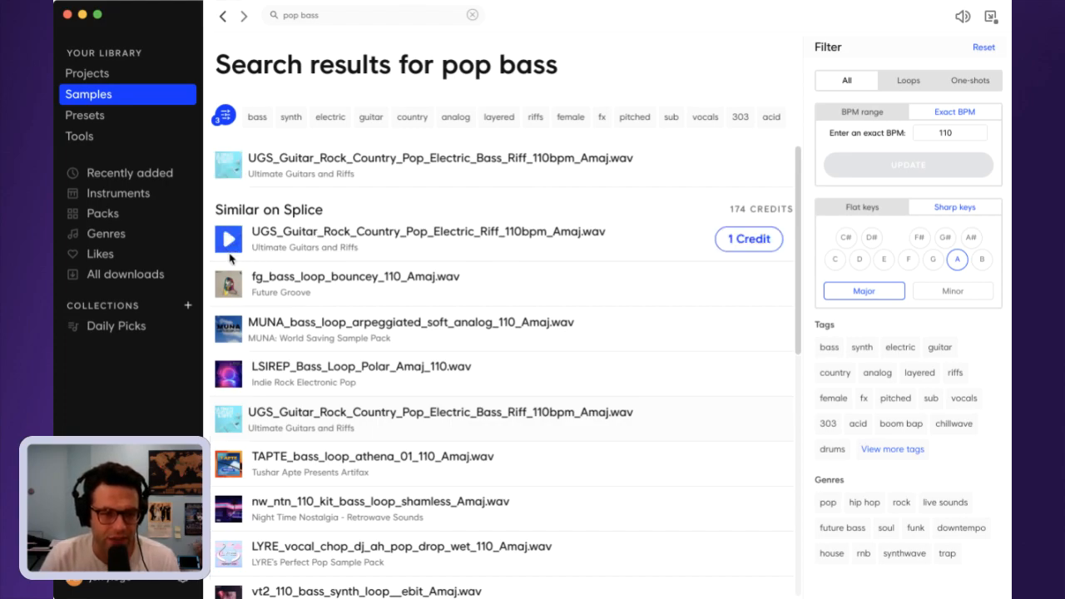
mouse_move(235, 298)
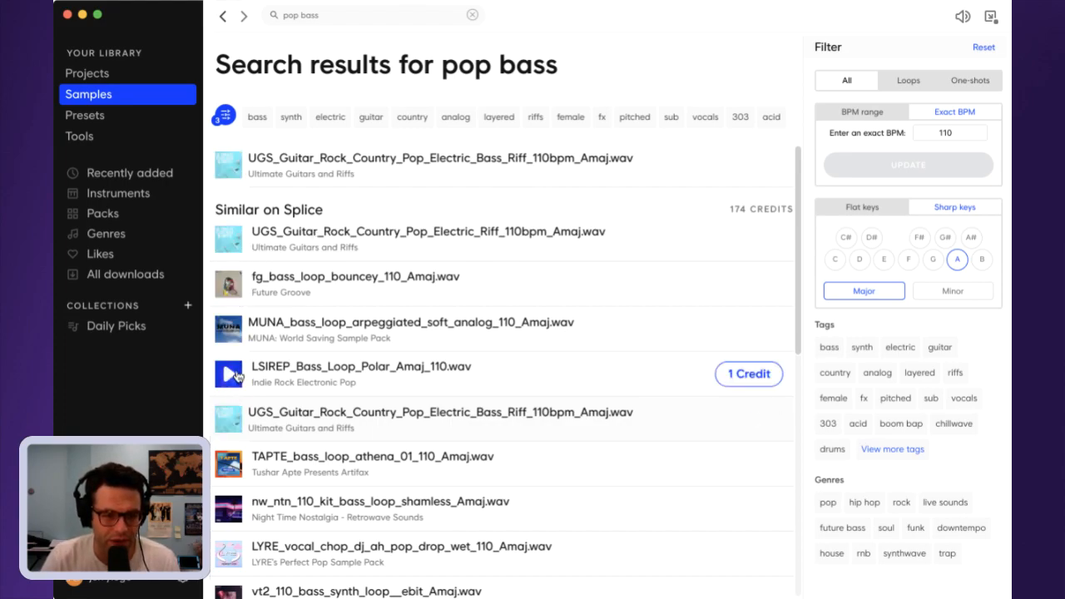
left_click(229, 463)
scroll(290, 454, "down", 3)
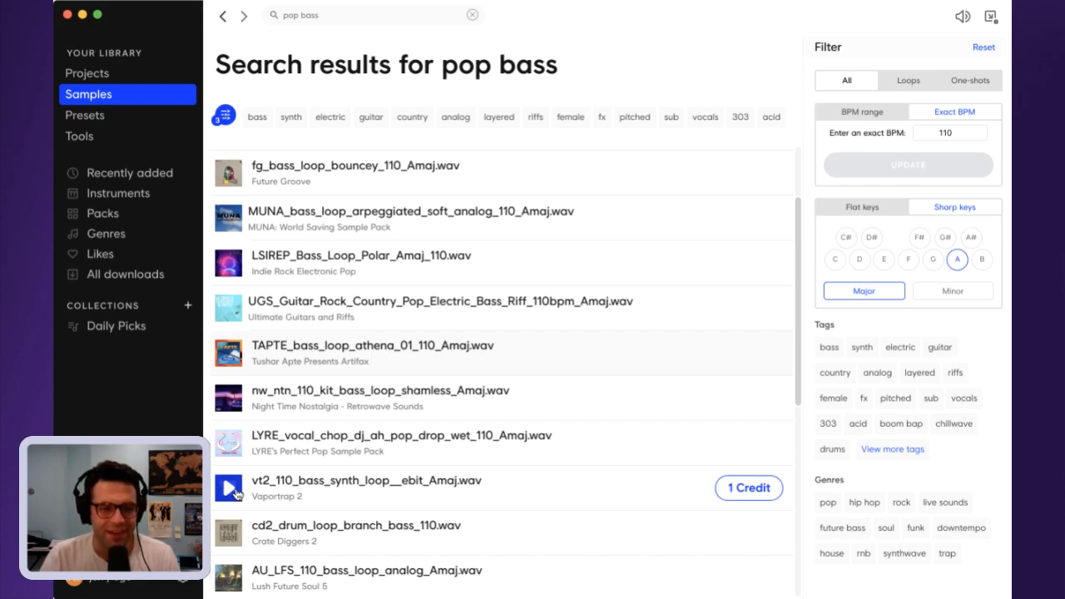
key("super+Tab")
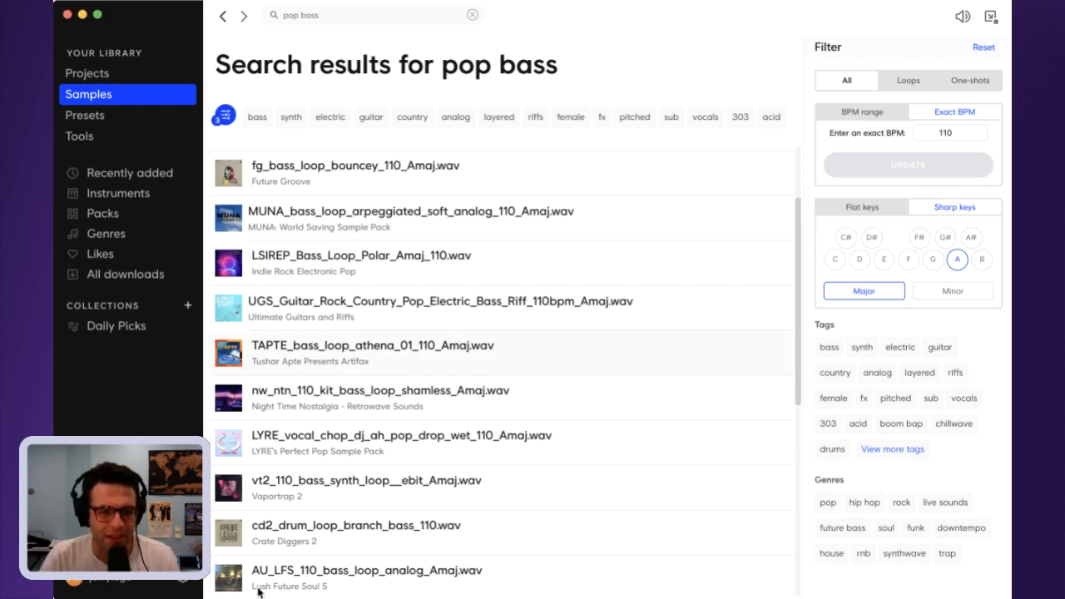
left_click(228, 534)
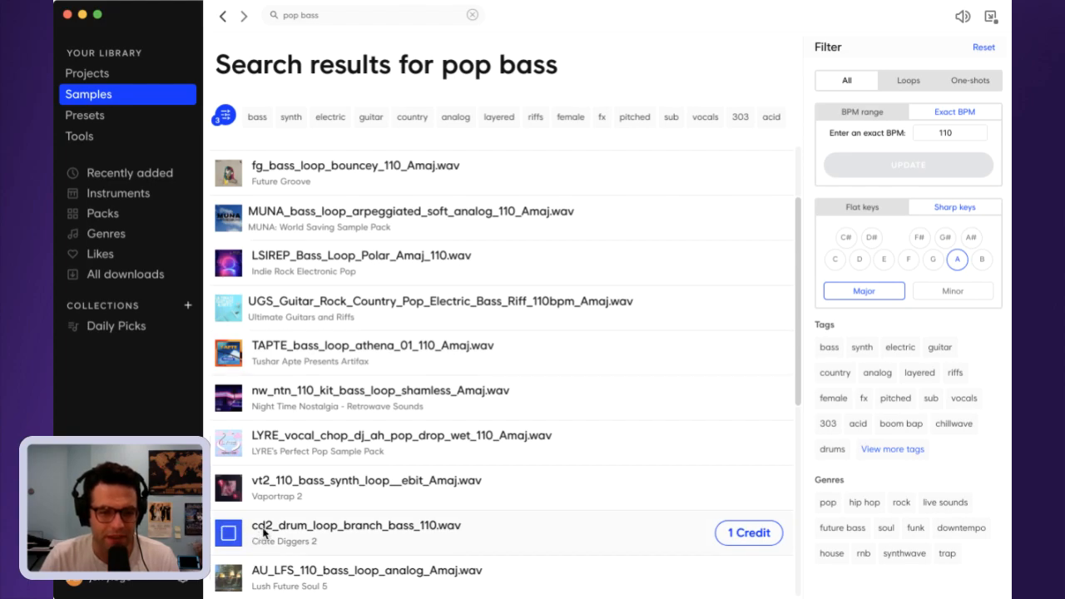
scroll(265, 533, "down", 3)
left_click(229, 462)
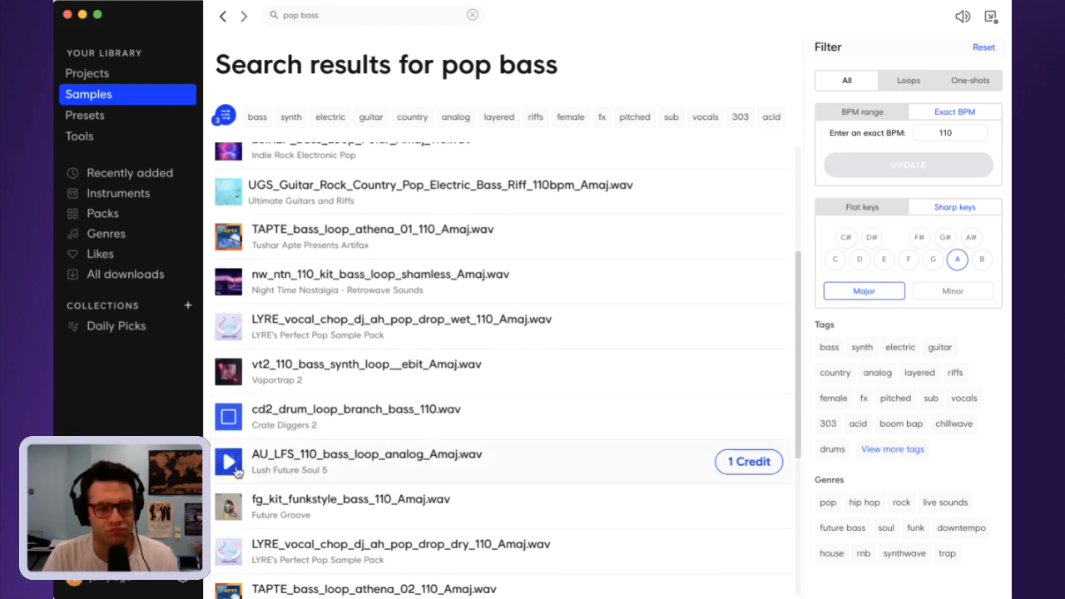
left_click(232, 516)
left_click(229, 552)
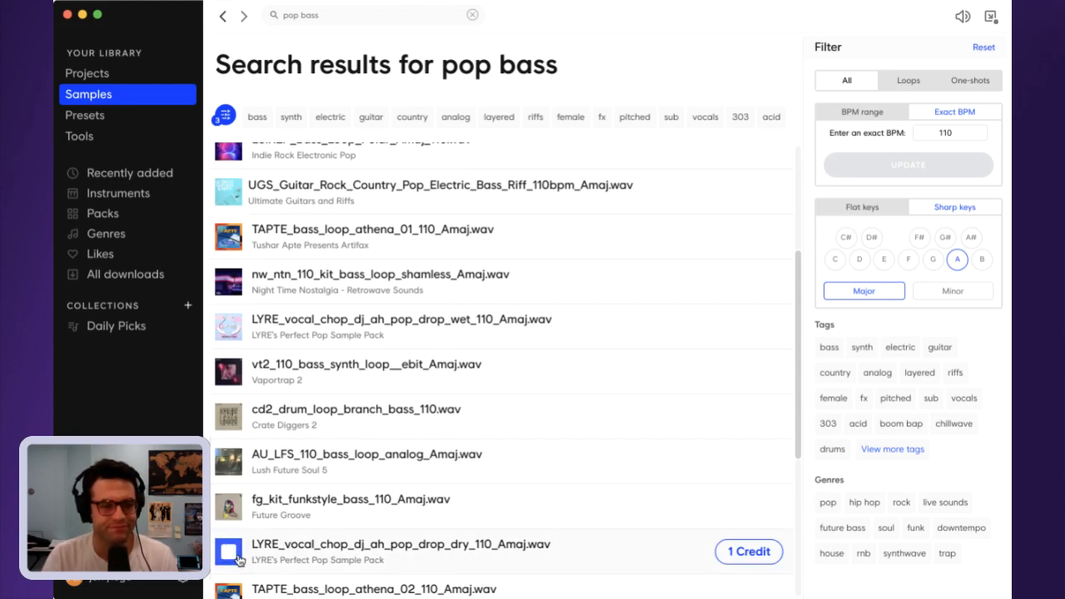
scroll(325, 544, "down", 1)
scroll(325, 544, "down", 3)
left_click(231, 408)
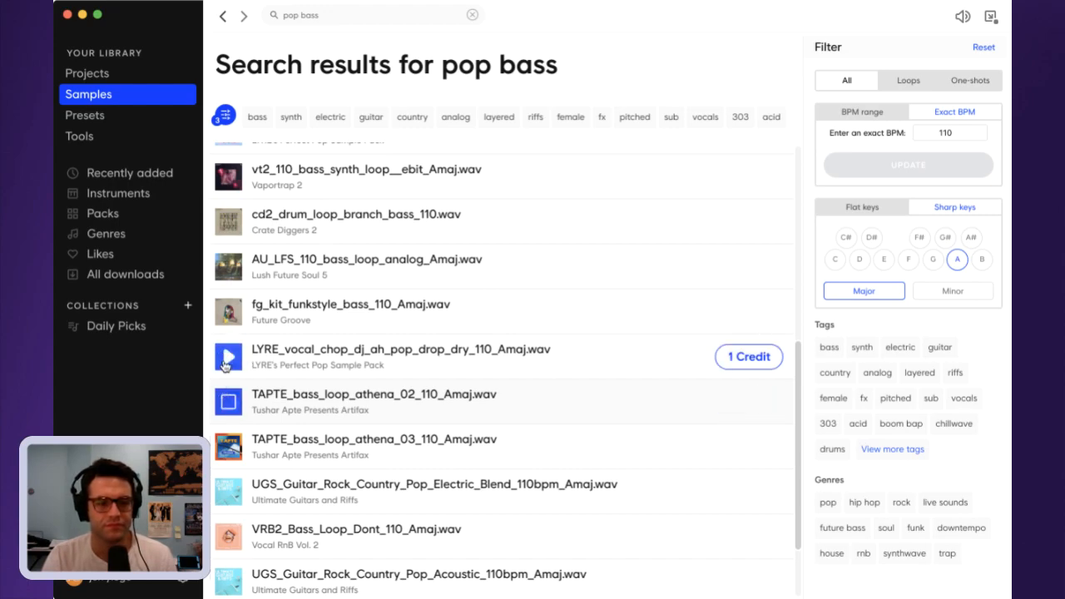
- Preview the pop bass samples from TAPTE_bass_loop_athena_03_110_Amaj.wav down to AHE_Roland_TB-303_Moody_Bass_Amaj_Loop_110BPM.wav
left_click(230, 448)
left_click(231, 495)
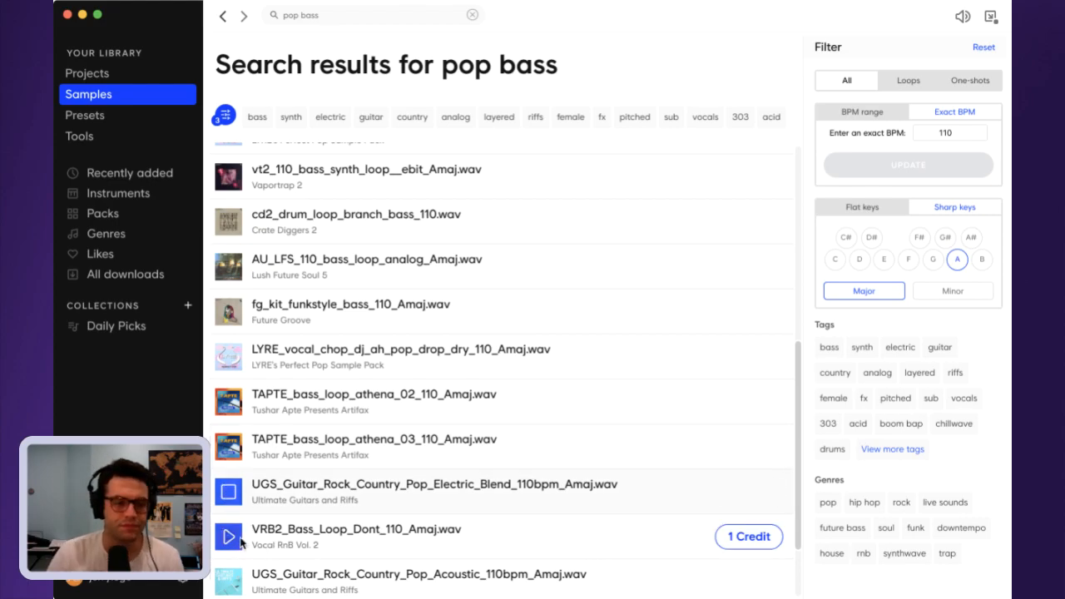
left_click(238, 540)
scroll(243, 541, "down", 2)
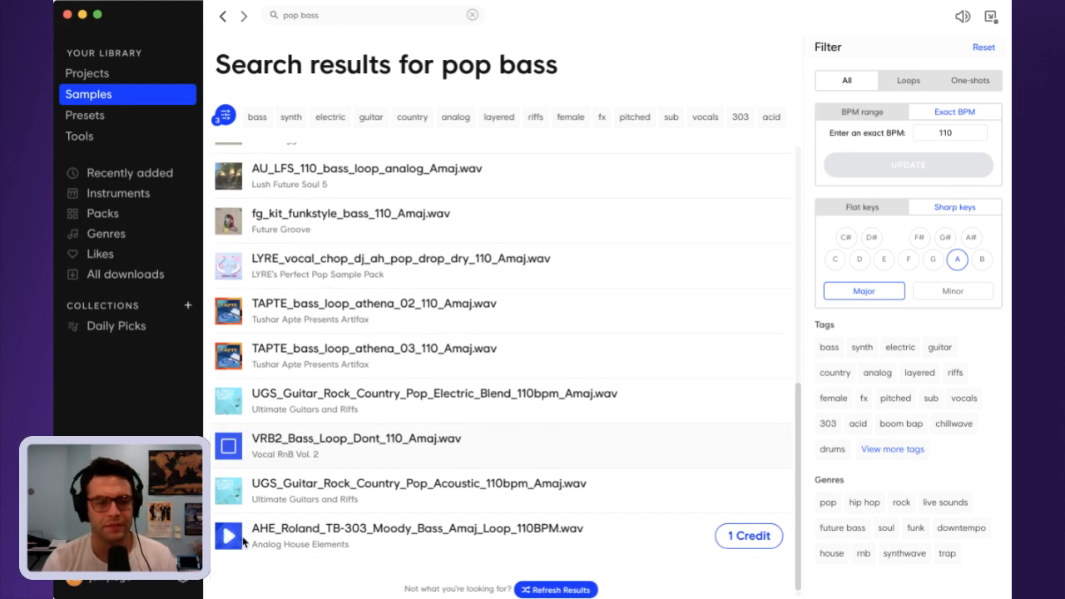
left_click(229, 491)
left_click(228, 536)
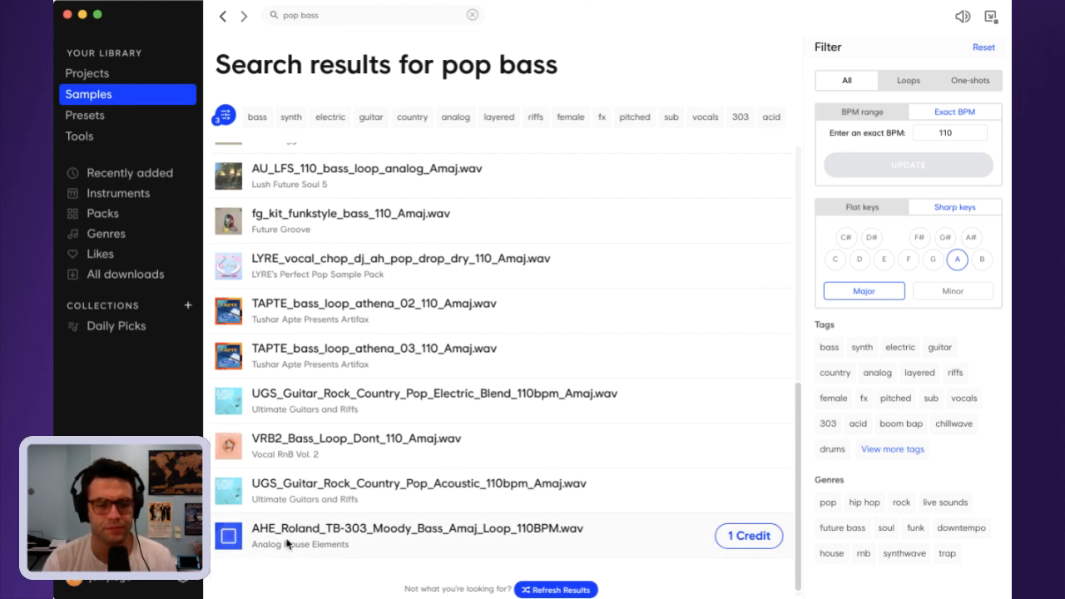
- Refresh the pop bass results and preview the loops from fg_bass_loop_bouncey_110_Amaj.wav up to UGS_Guitar_Rock_Country_Pop_Acoustic_110bpm_Amaj.wav
left_click(562, 591)
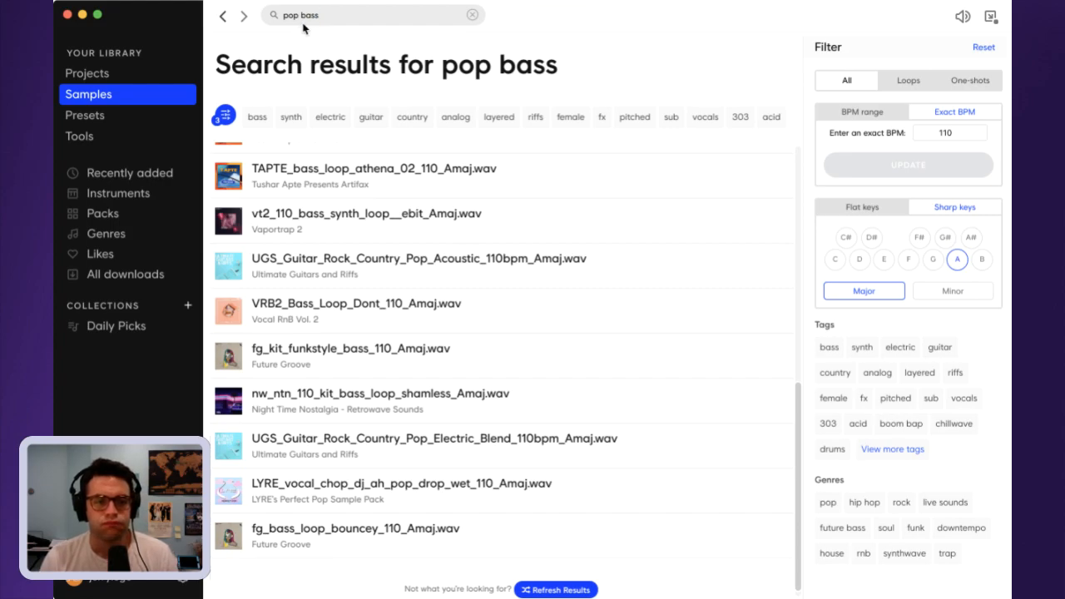
left_click(236, 539)
left_click(230, 446)
left_click(232, 403)
left_click(230, 358)
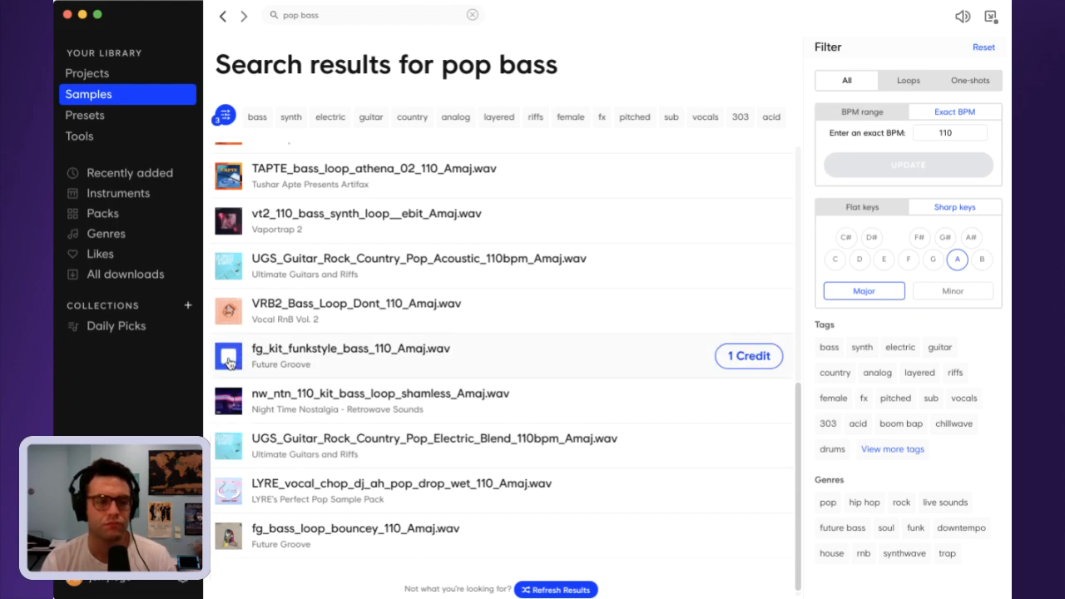
left_click(223, 309)
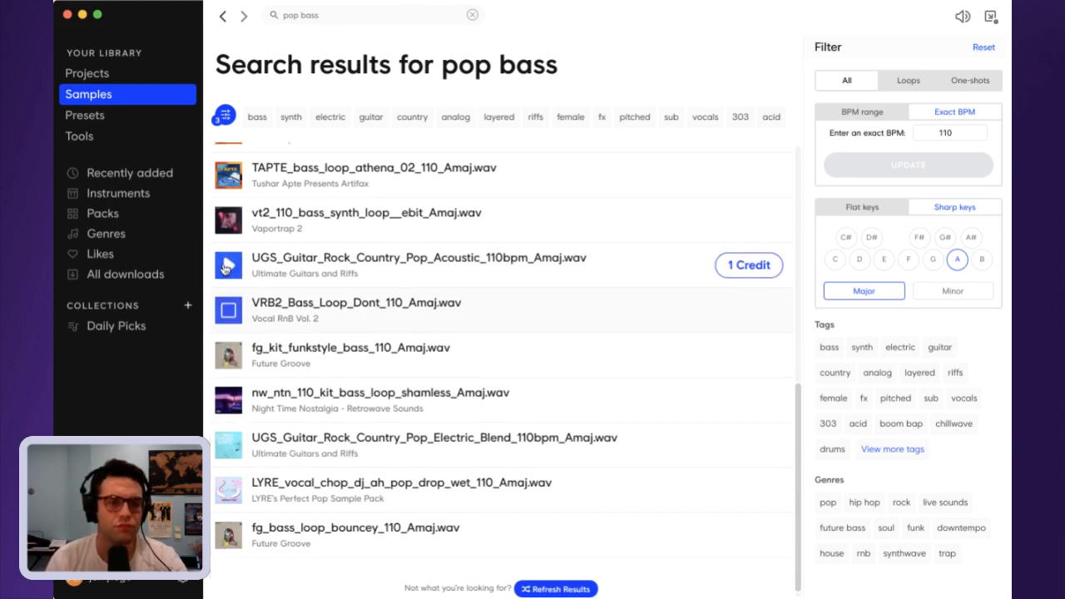
left_click(223, 268)
scroll(227, 270, "up", 3)
scroll(230, 271, "up", 5)
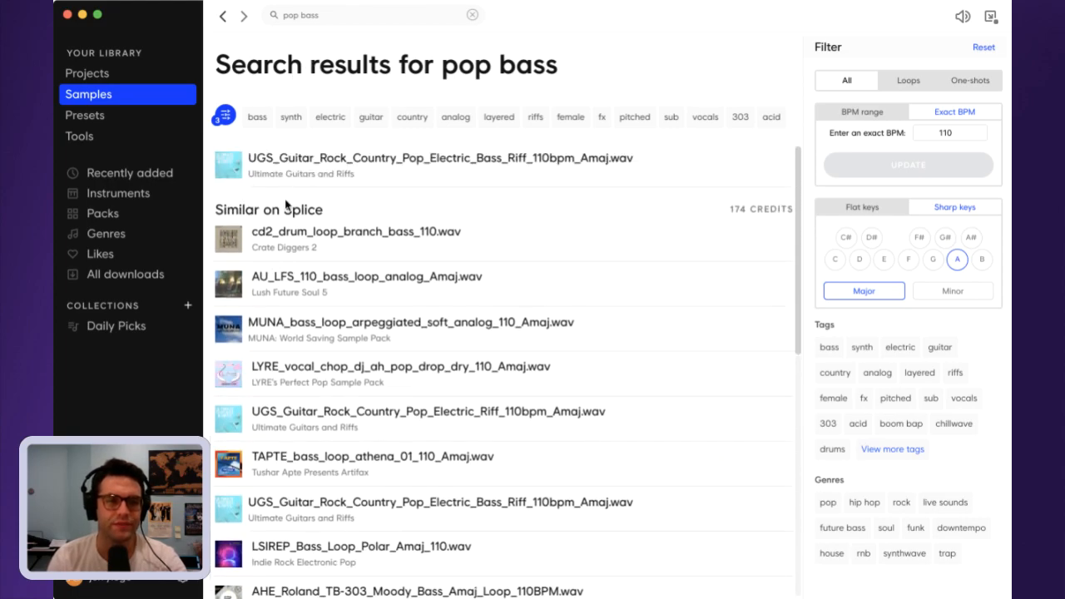
- Refresh the results again and preview loops from UGS_Guitar_Rock_Country_Pop_Electric_Blend_110bpm_Amaj.wav up to vt2_110_bass_synth_loop__ebit_Amaj.wav
scroll(287, 204, "down", 10)
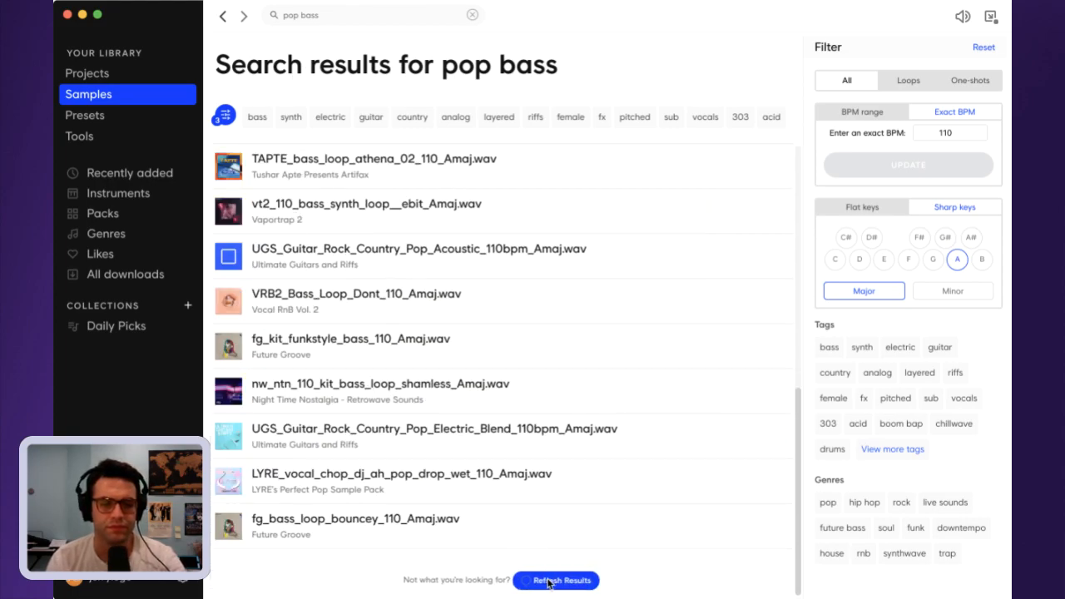
left_click(230, 526)
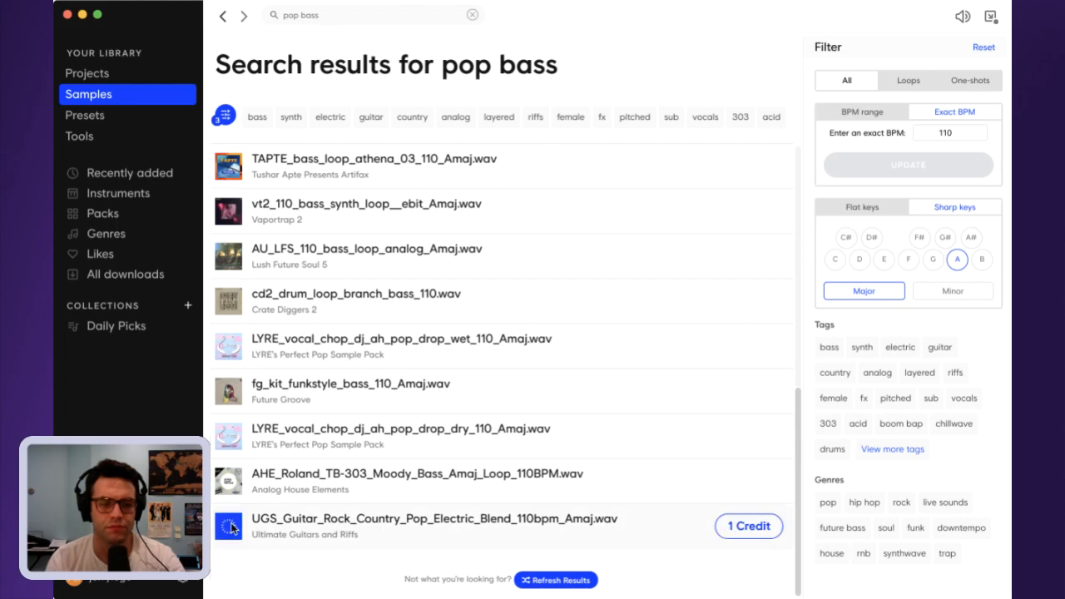
left_click(229, 481)
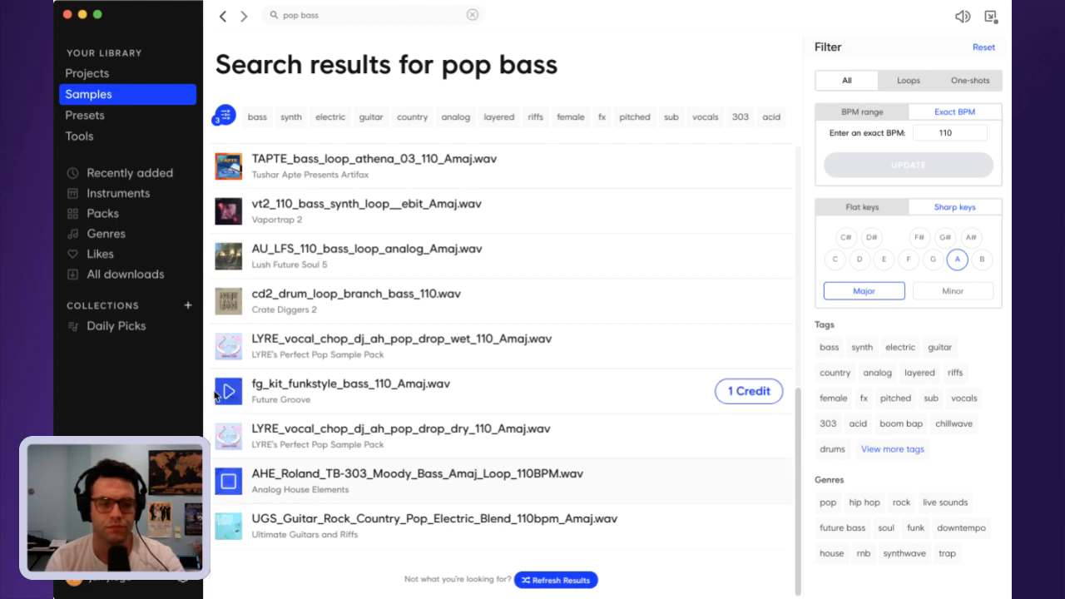
left_click(223, 436)
left_click(221, 301)
left_click(216, 259)
left_click(227, 210)
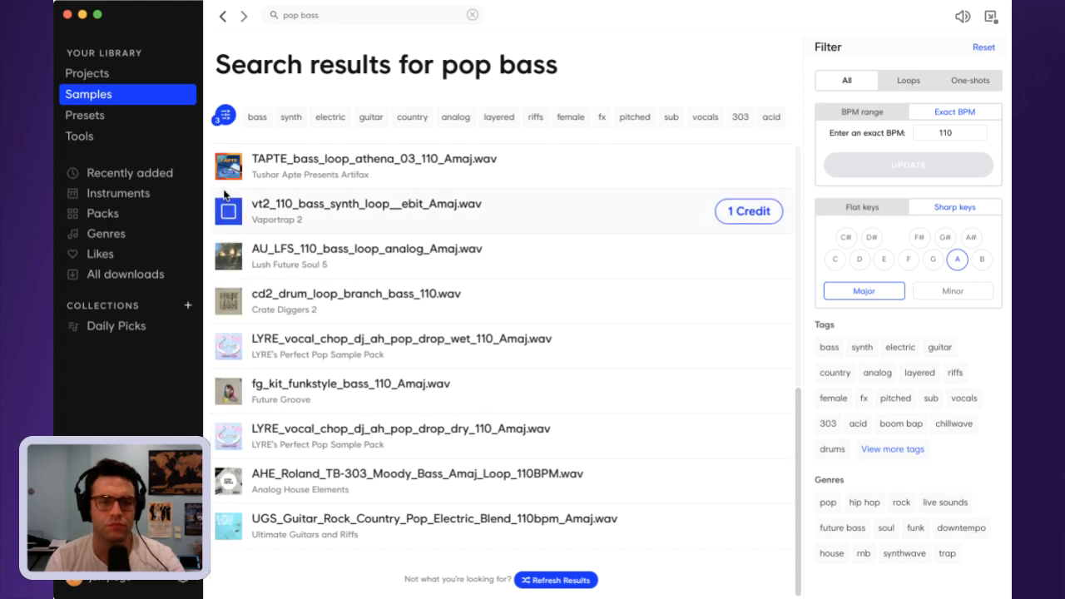
- Preview the TAPTE athena 03, AU_LFS analog bass, cd2 branch bass and TAPTE athena 01 loops
scroll(230, 254, "up", 2)
left_click(230, 258)
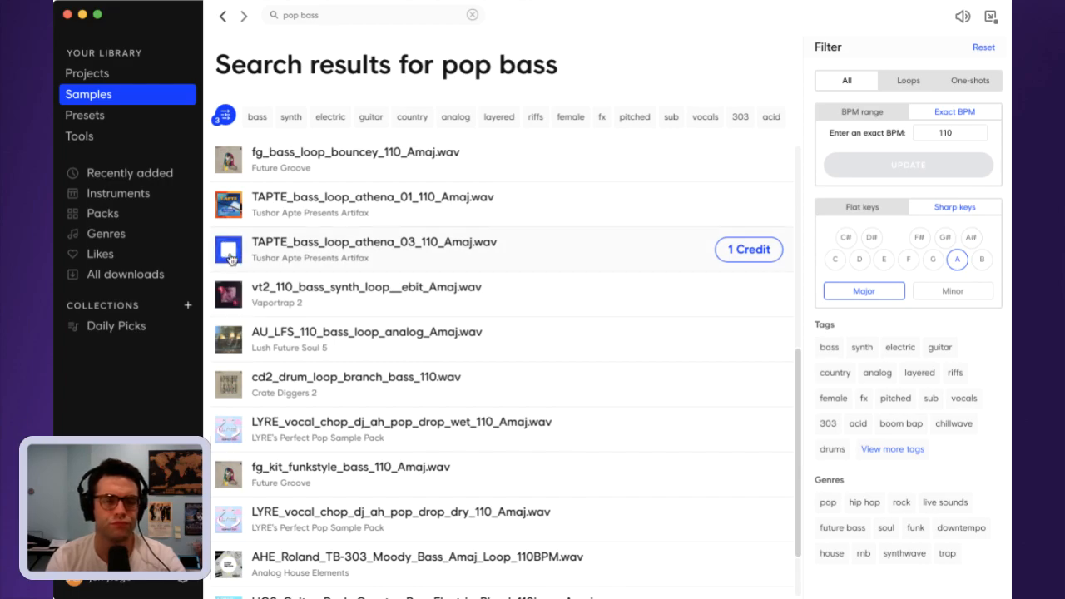
left_click(228, 339)
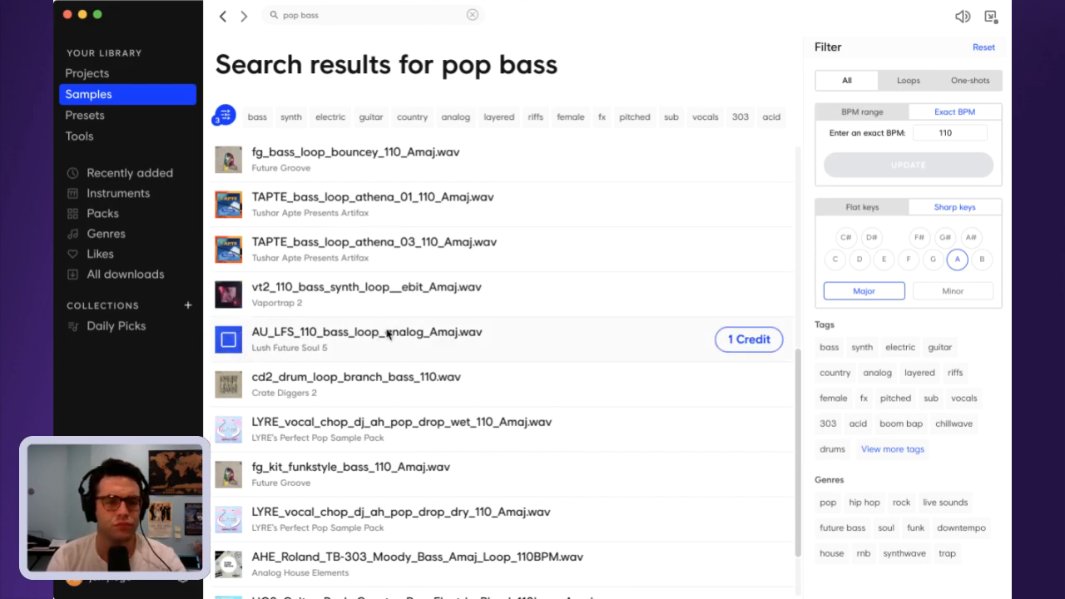
left_click(227, 384)
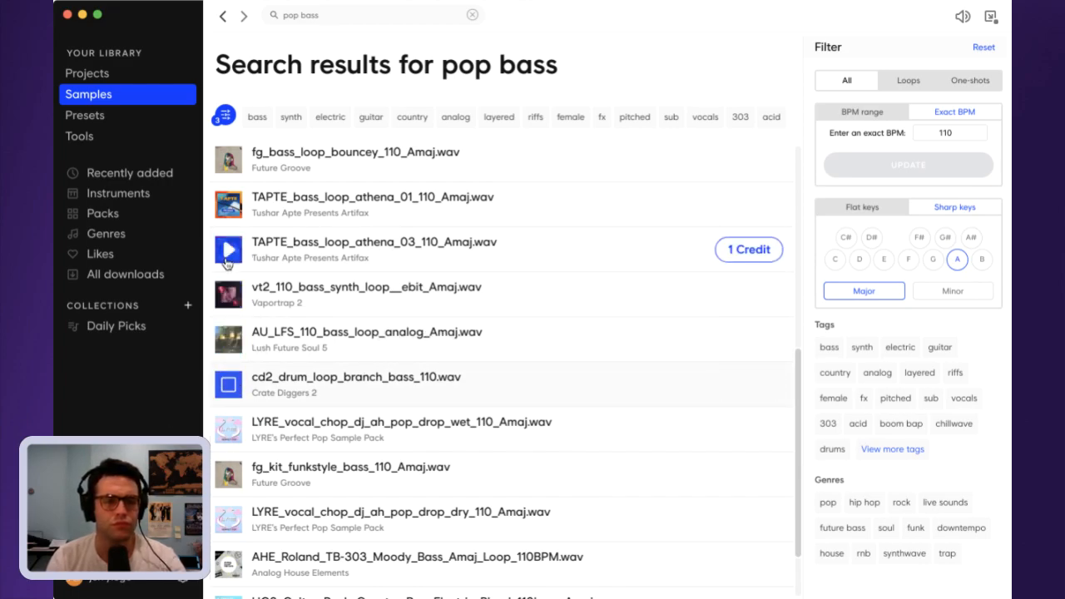
left_click(224, 217)
scroll(238, 350, "up", 5)
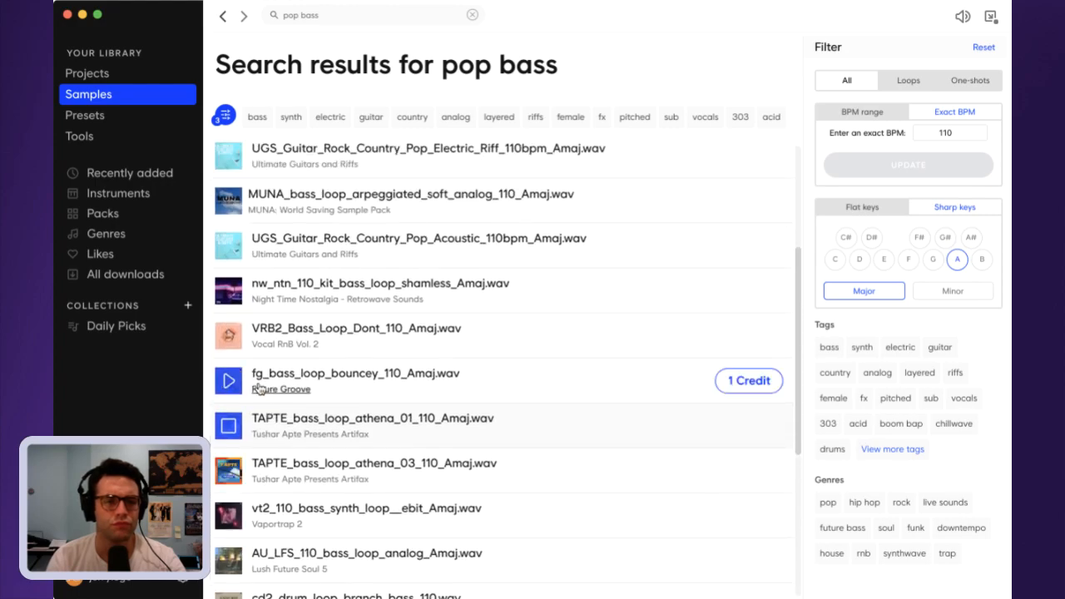
- Preview VRB2_Bass_Loop_Dont_110_Amaj.wav and nw_ntn_110_kit_bass_loop_shamless_Amaj.wav
left_click(229, 337)
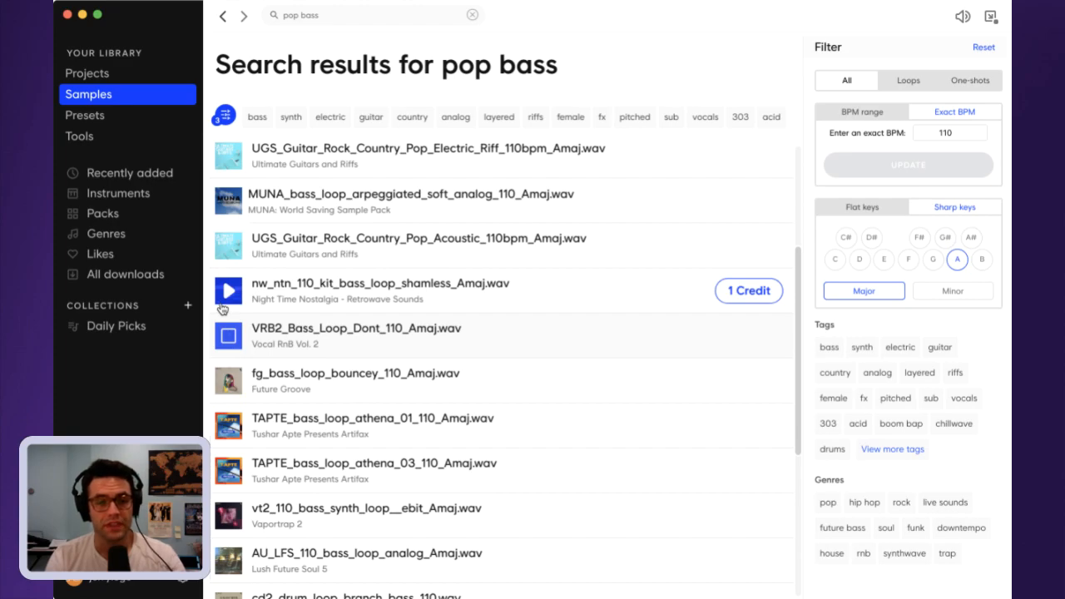
left_click(233, 298)
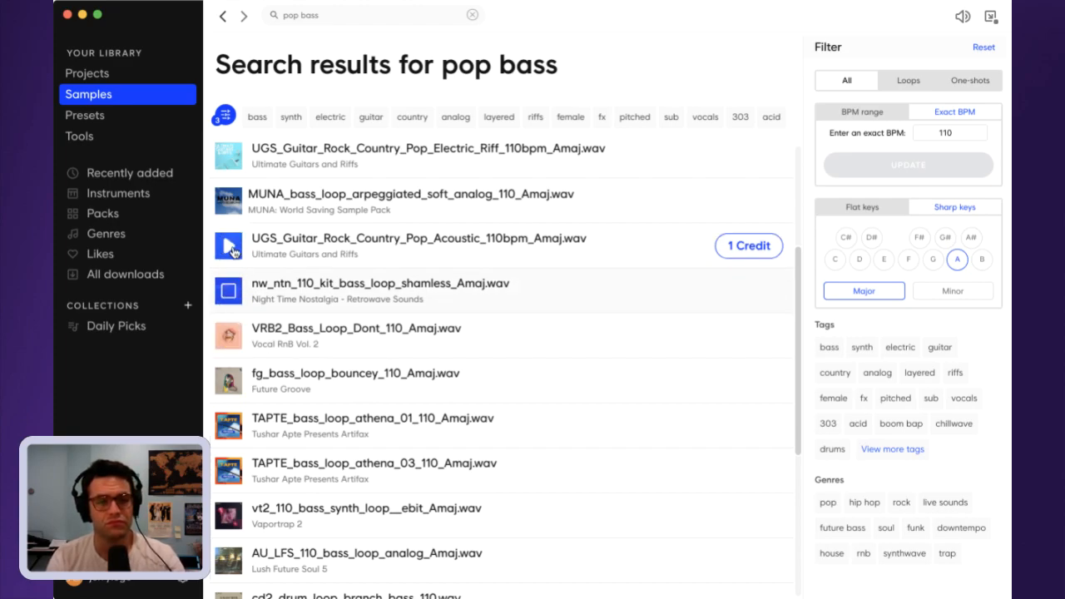
scroll(233, 252, "up", 2)
scroll(232, 274, "down", 1)
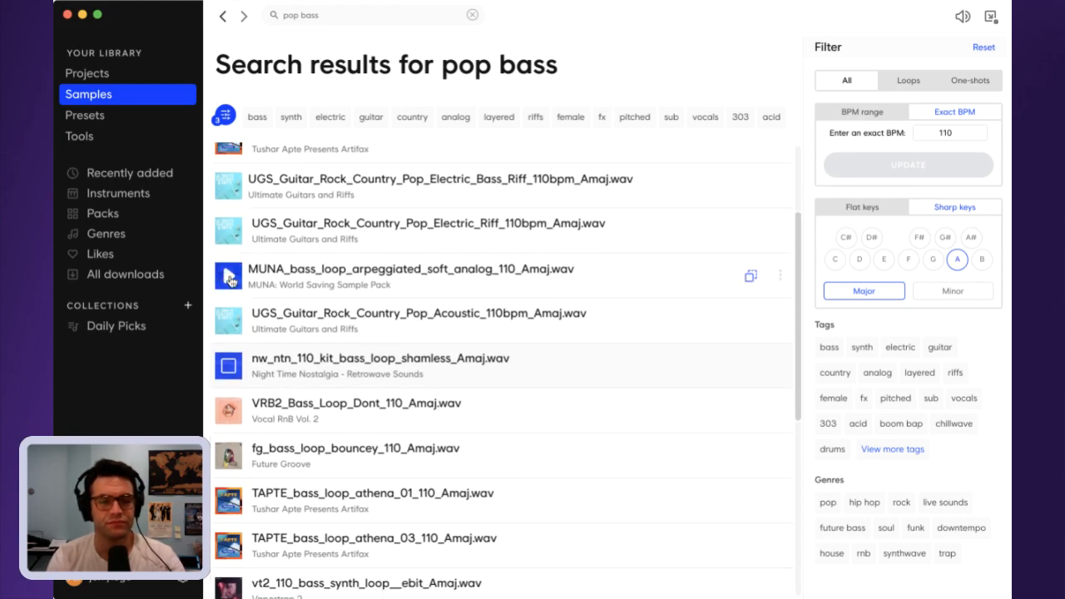
- Download nw_ntn_110_kit_bass_loop_shamless_Amaj.wav and open its enclosing folder to take the file from there
left_click(766, 369)
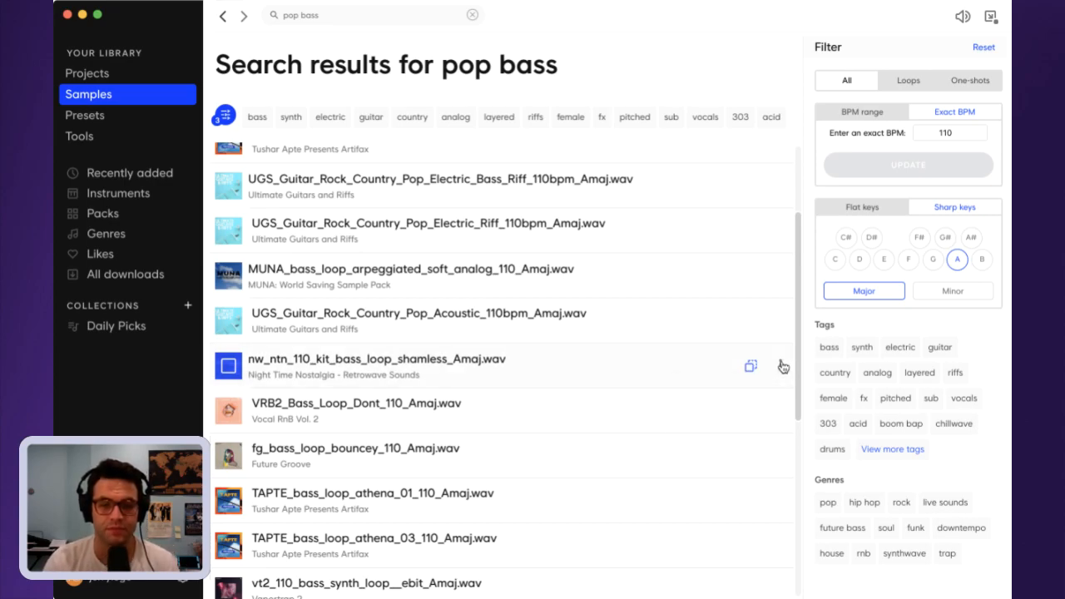
left_click(779, 365)
left_click(759, 425)
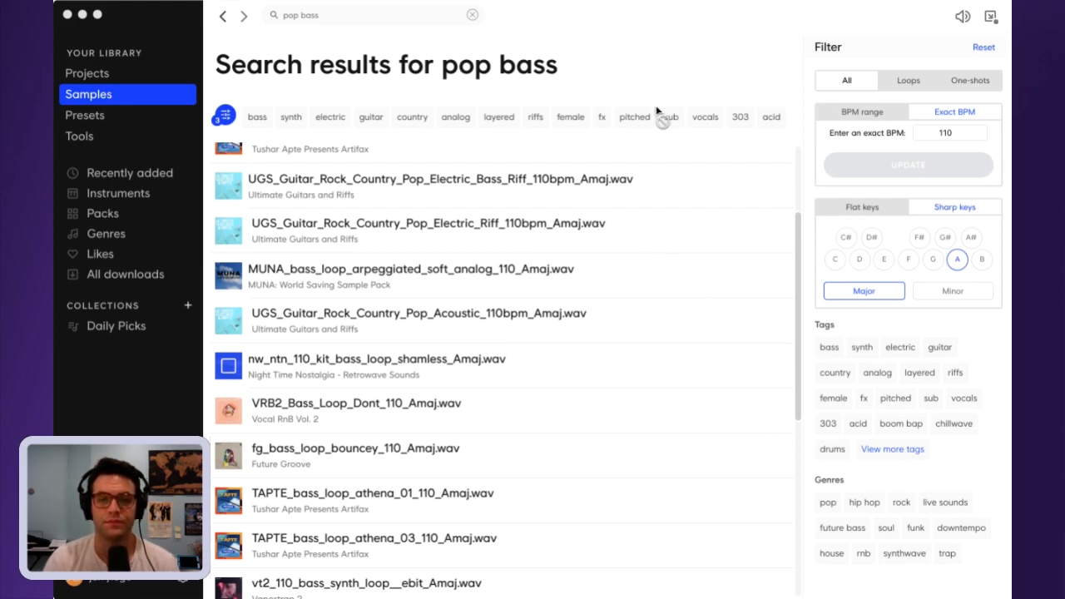
left_click_drag(657, 108, 931, 377)
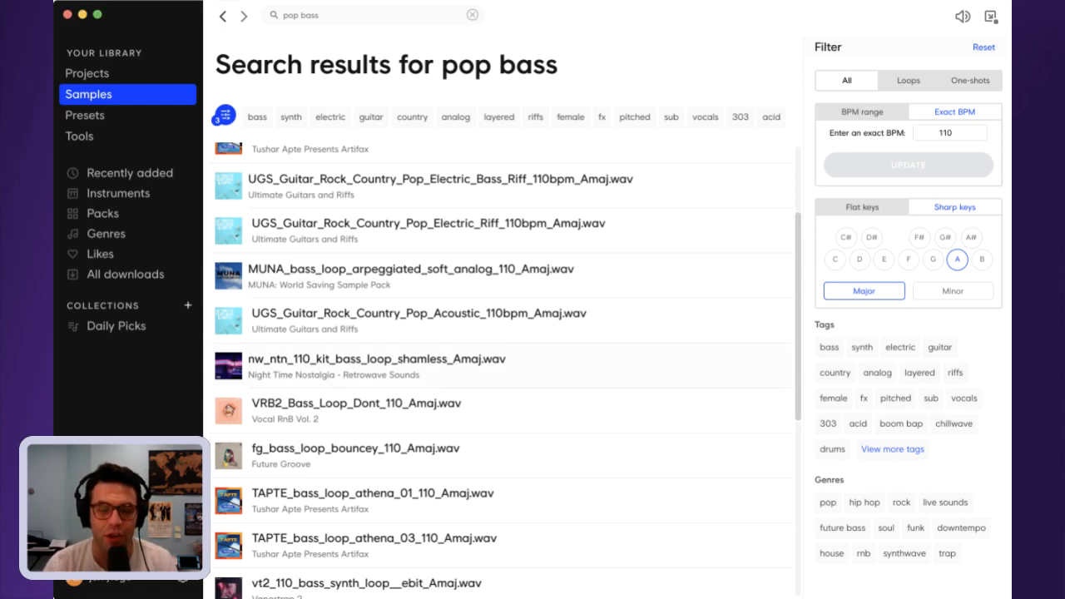
- Preview more pop bass loops from AU_LFS_110_bass_loop_analog_Amaj.wav down to UGS_Guitar_Rock_Country_Pop_Electric_Blend_110bpm_Amaj.wav, including the vocal chop and TB-303 loops
scroll(245, 520, "down", 2)
scroll(245, 520, "down", 4)
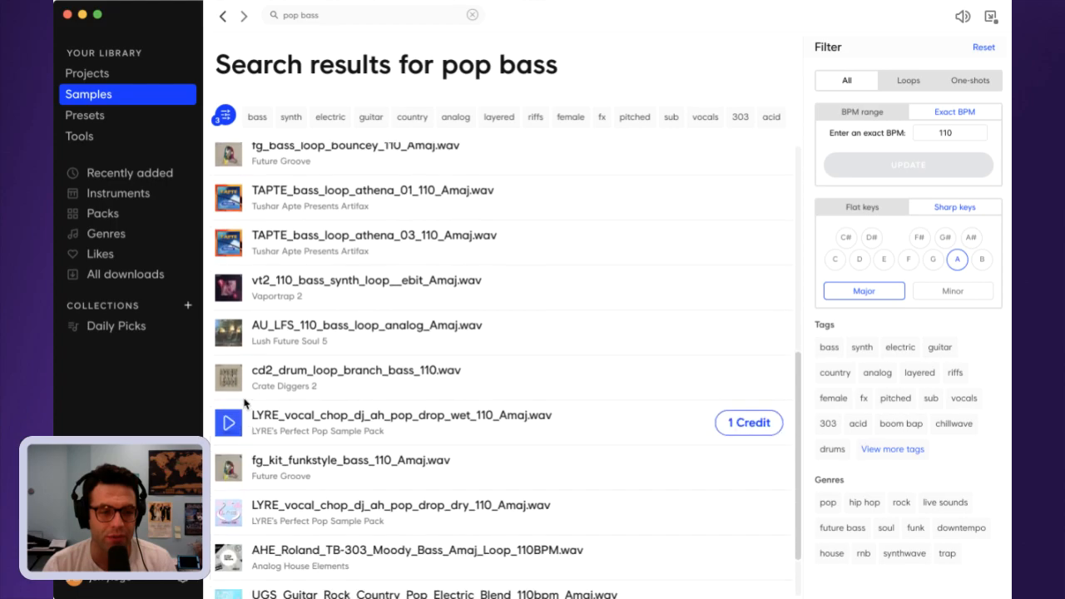
left_click(218, 327)
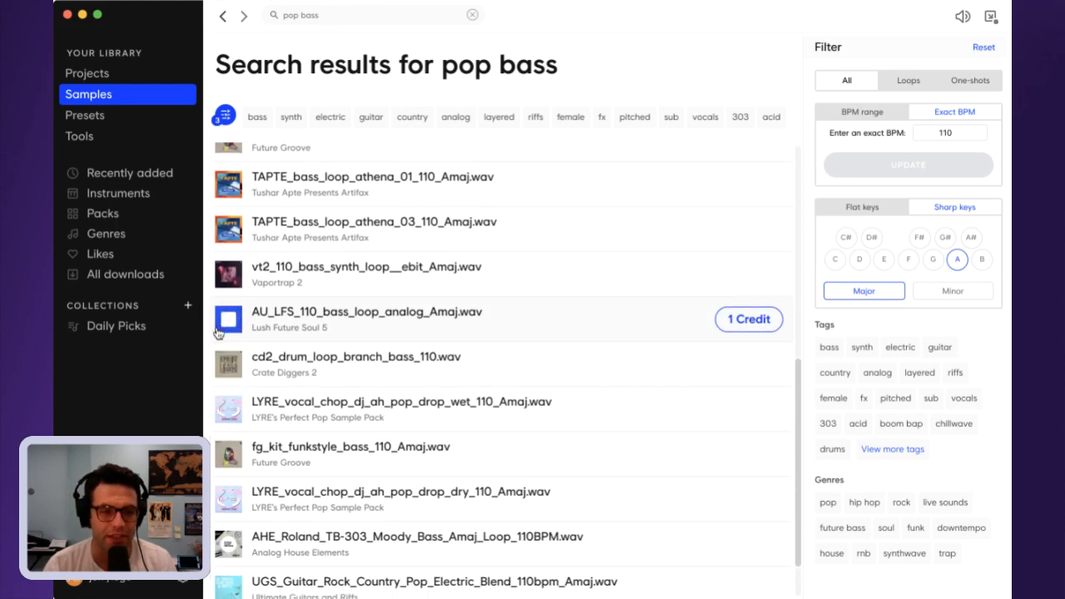
left_click(230, 368)
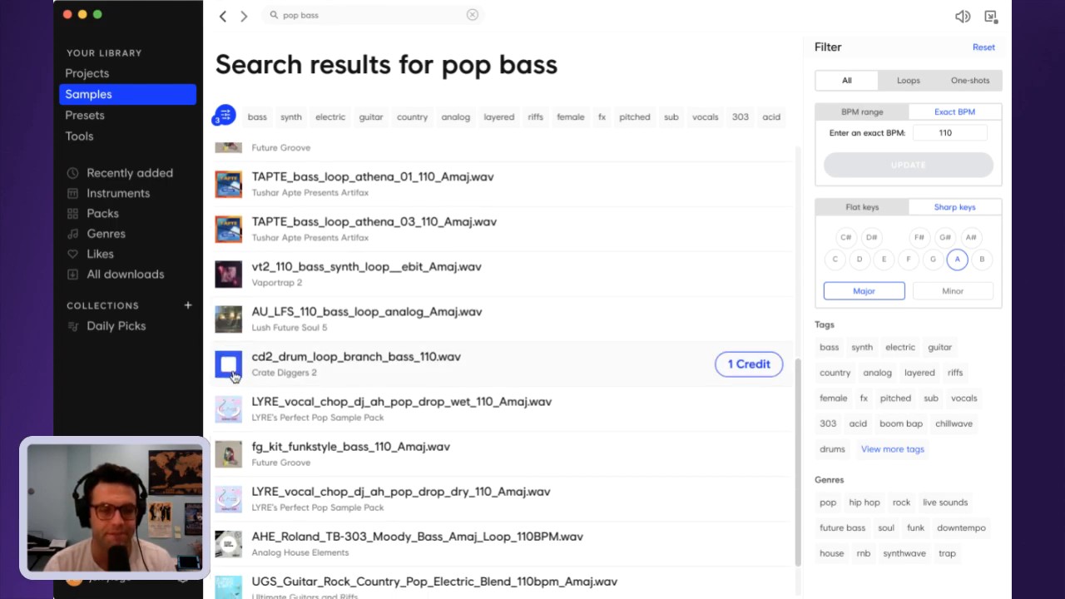
left_click(229, 411)
left_click(230, 462)
scroll(231, 466, "down", 1)
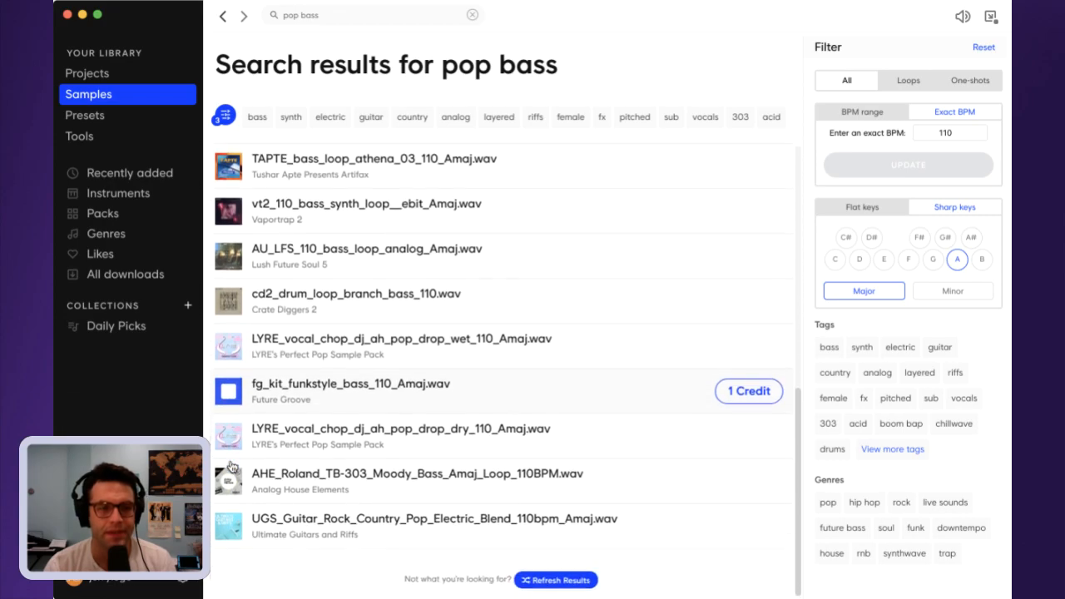
left_click(231, 537)
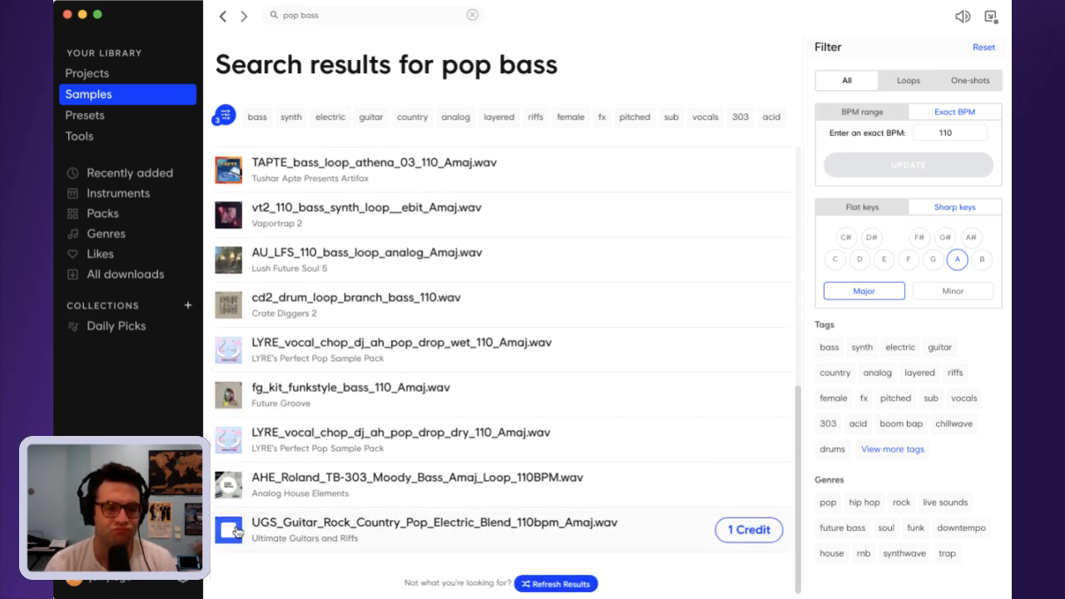
left_click(231, 491)
left_click(236, 445)
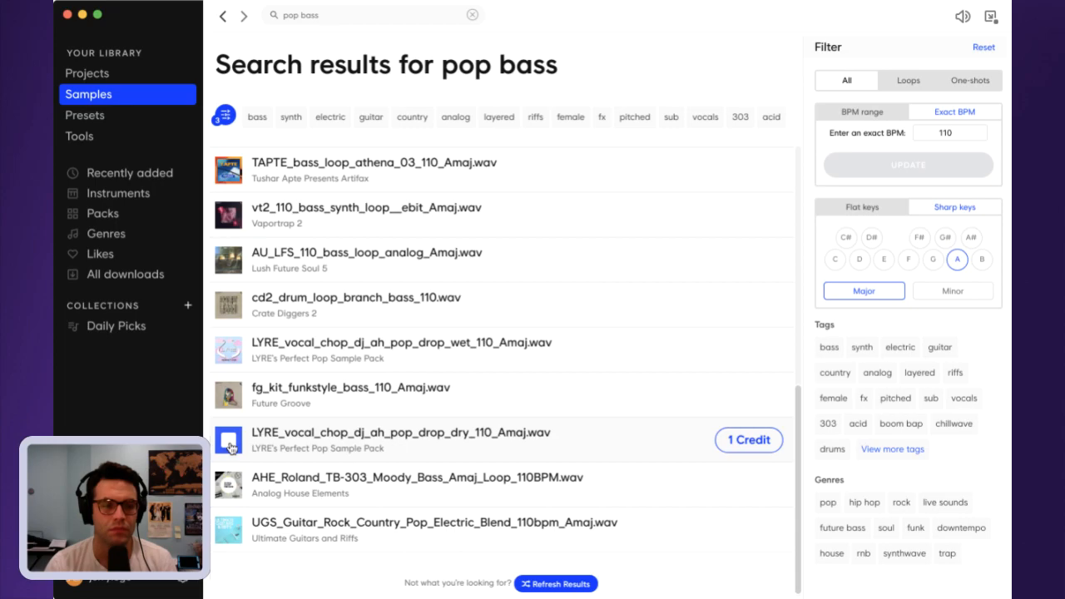
- Search the Splice samples for "guitar funky", keeping the 110 BPM and A major filters
left_click(302, 17)
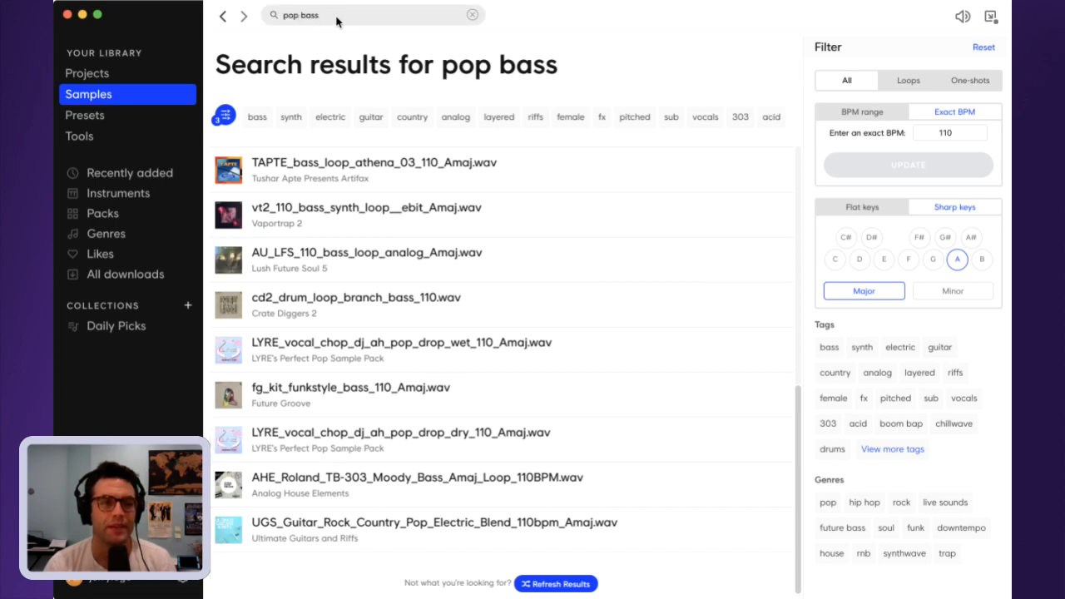
key("super+a")
type("guitar")
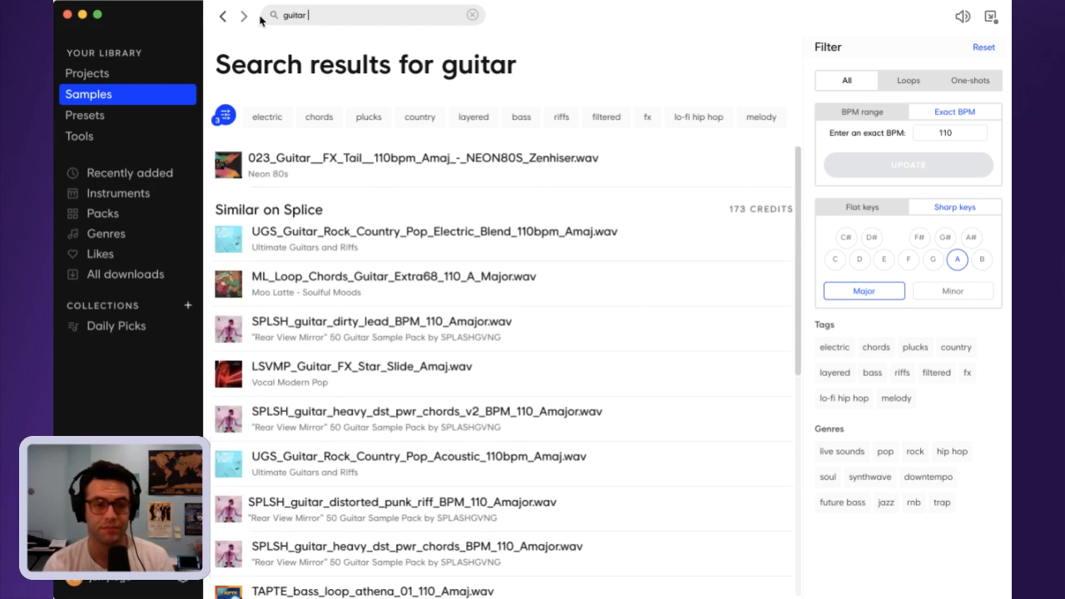
type(" funky")
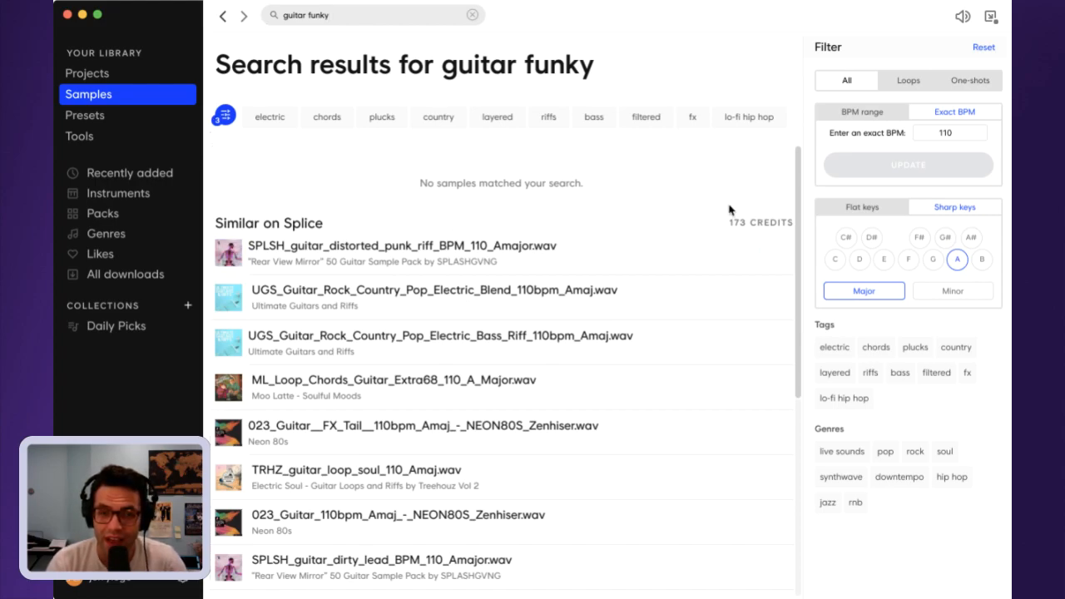
- Preview the Neon 80s guitar samples 023_Guitar__FX_Tail__110bpm_Amaj_-_NEON80S_Zenhiser.wav and 023_Guitar_110bpm_Amaj_-_NEON80S_Zenhiser.wav
scroll(237, 382, "down", 2)
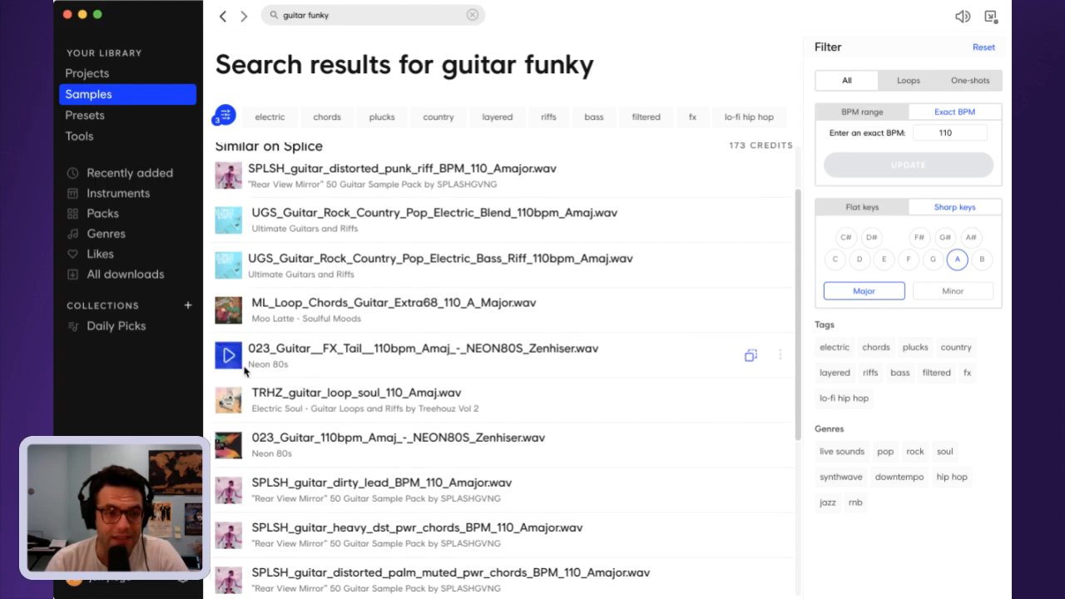
left_click(229, 357)
scroll(229, 357, "down", 1)
left_click(228, 438)
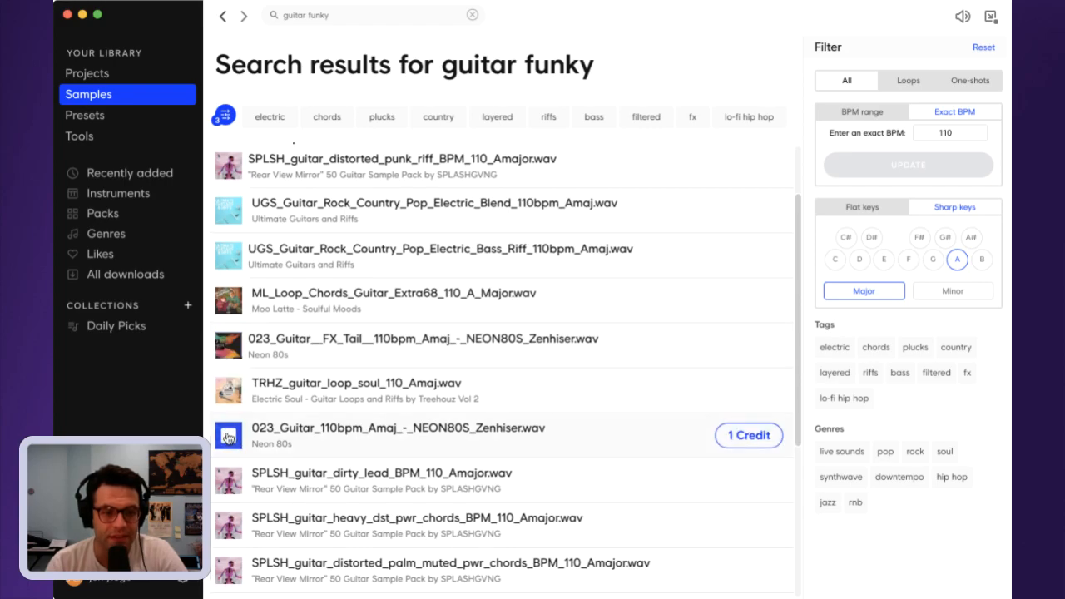
scroll(228, 438, "up", 1)
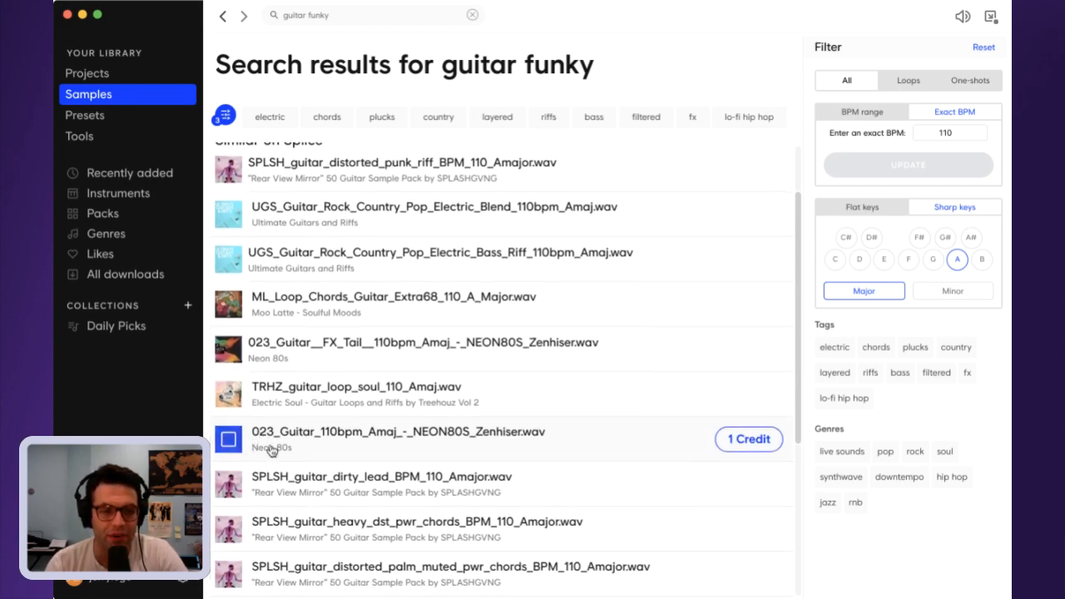
- Audition TRHZ_guitar_loop_soul_110_Amaj.wav and SPLSH_guitar_dirty_lead_BPM_110_Amajor.wav, ending on the TRHZ loop
left_click(228, 394)
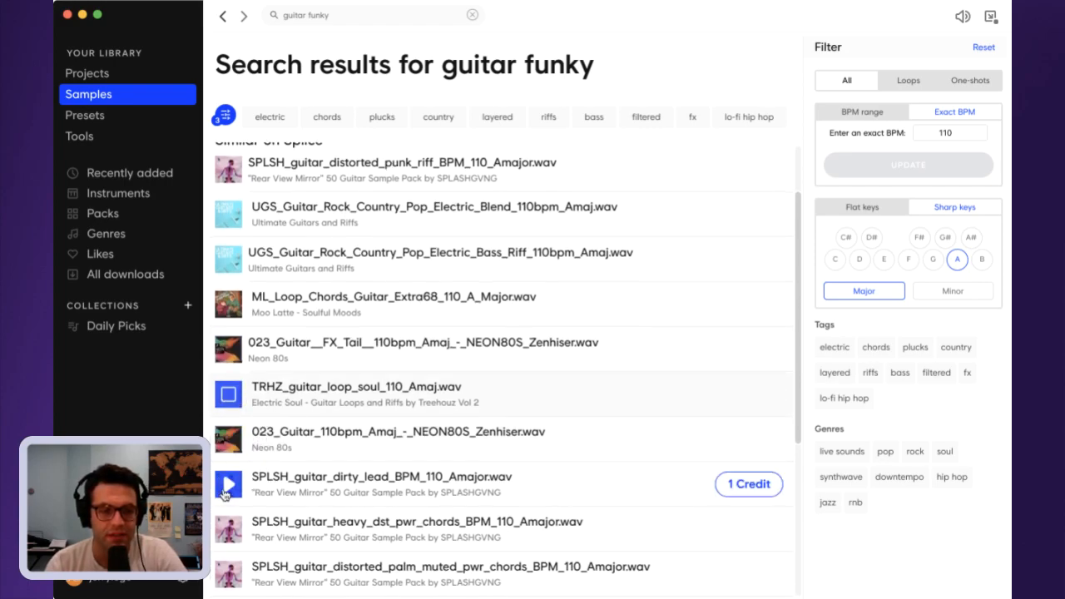
left_click(228, 491)
left_click(228, 395)
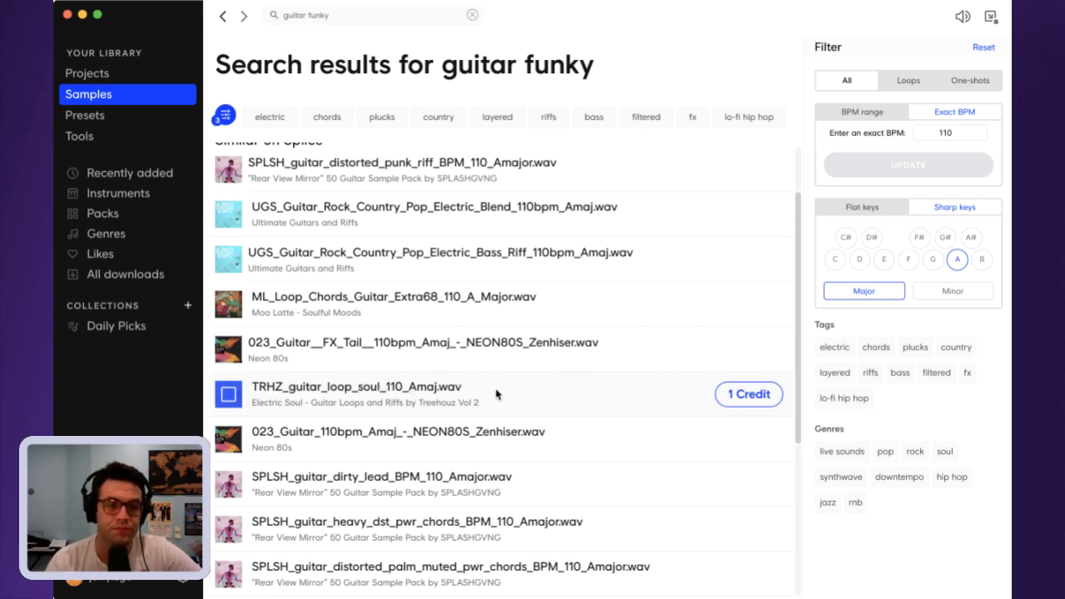
- Get TRHZ_guitar_loop_soul_110_Amaj.wav for one credit and open its enclosing folder
left_click(748, 396)
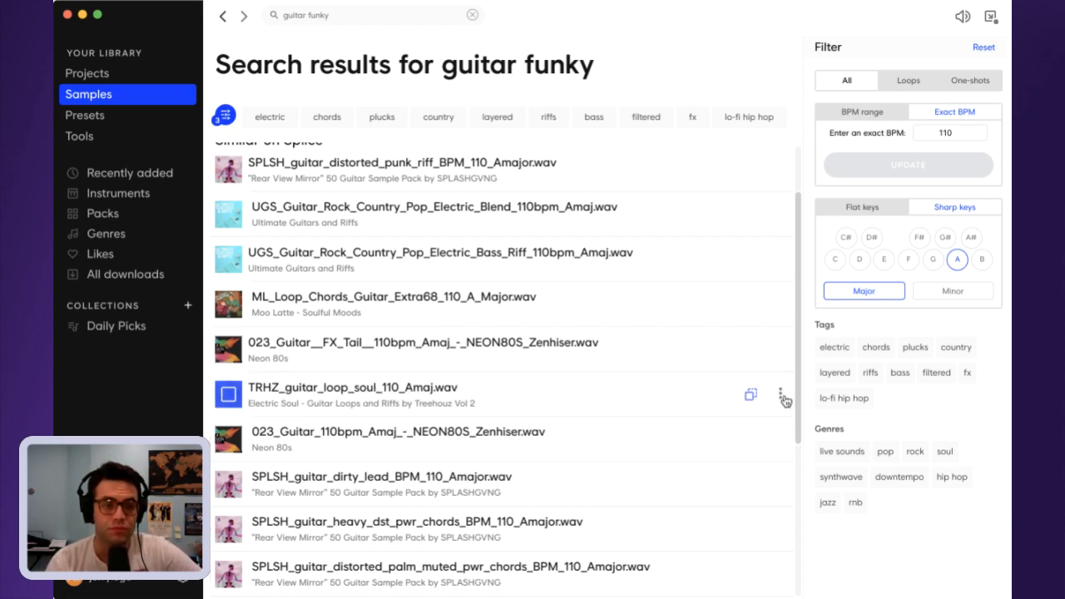
left_click(782, 396)
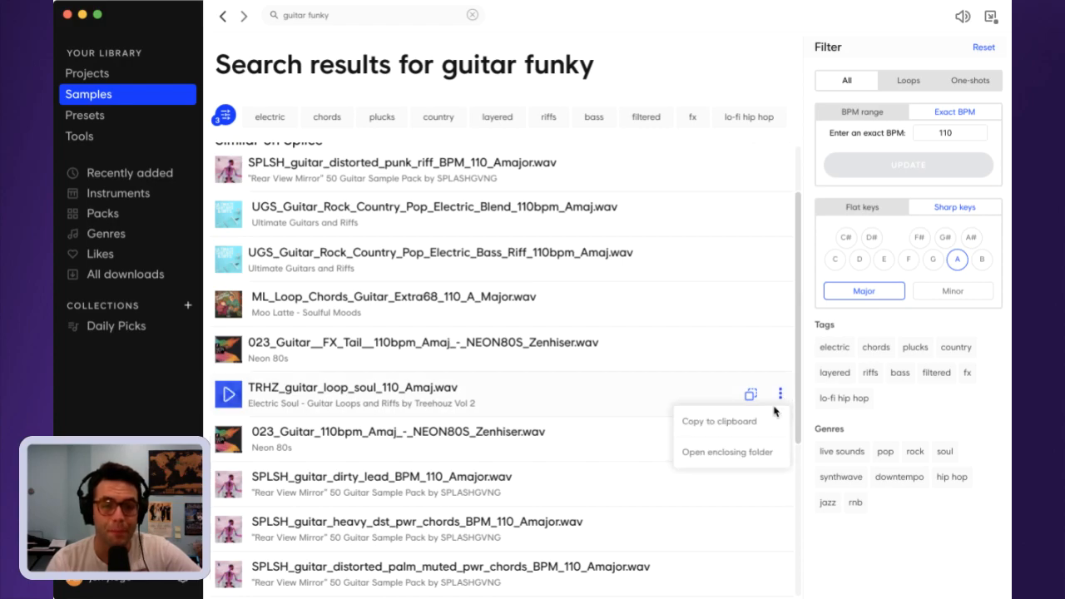
left_click(737, 451)
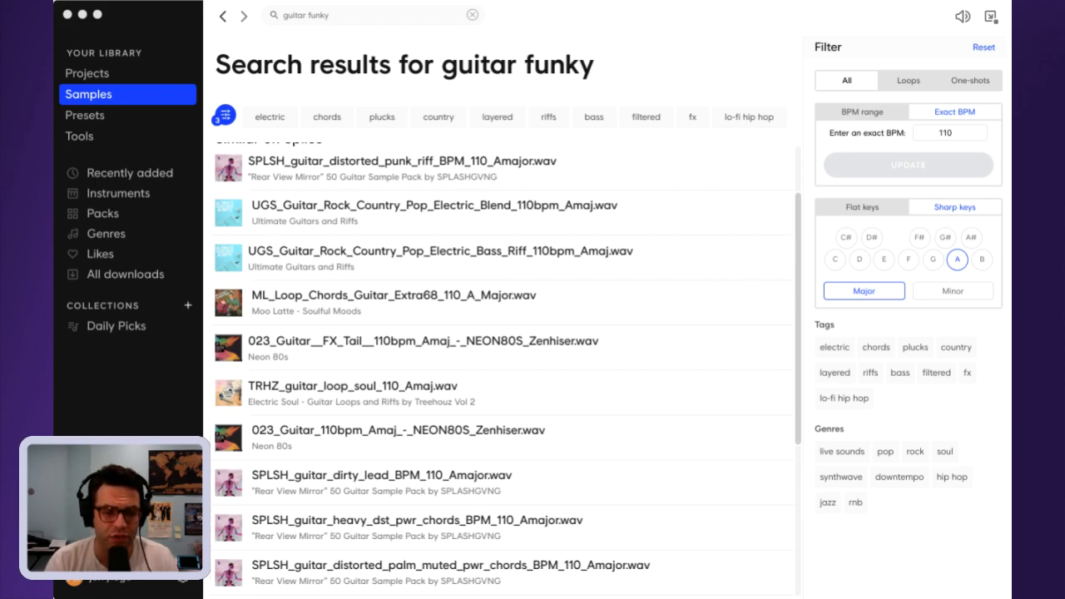
- Audition the NEON80S guitar, SPLSH dirty lead, SPLSH heavy power chords, Guitar FX Tail and ML_Loop_Chords_Guitar_Extra68 samples
left_click(234, 443)
left_click(228, 483)
left_click(229, 527)
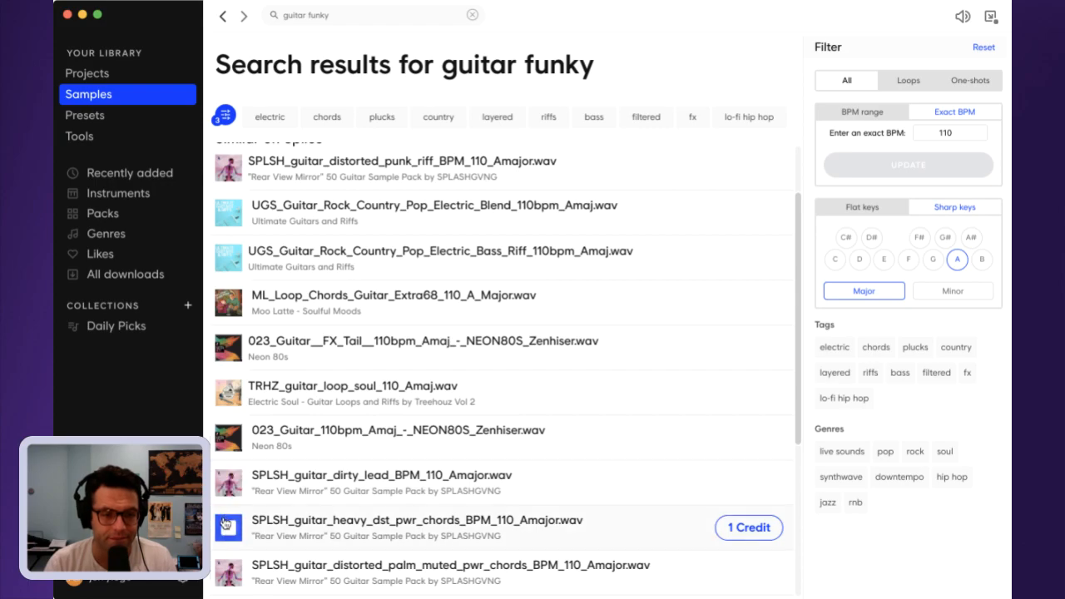
left_click(231, 348)
left_click(236, 307)
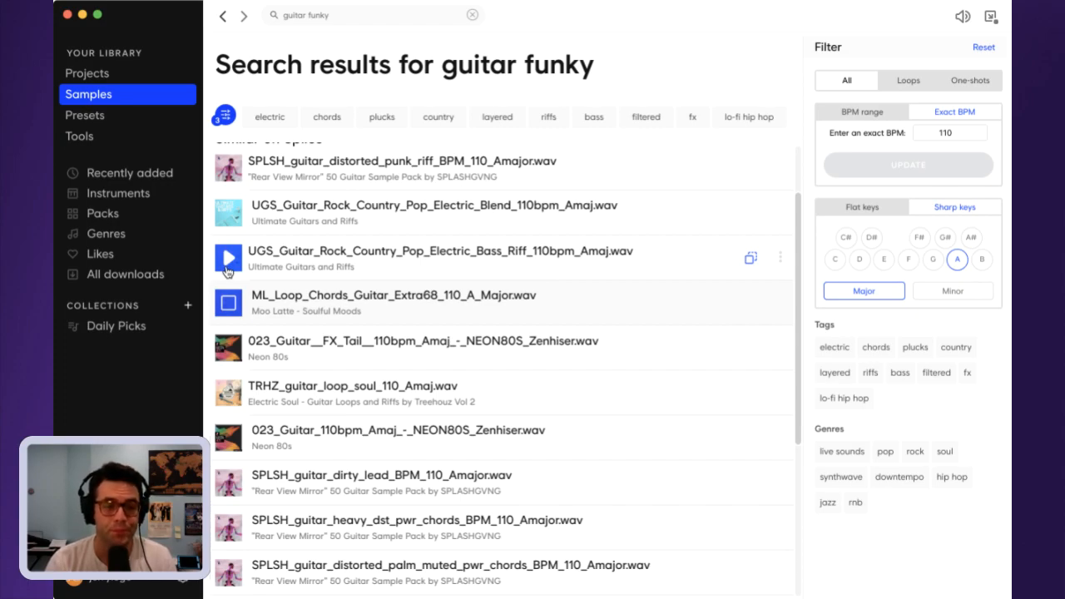
left_click(229, 301)
- Audition the remaining similar samples, from LSVMP_Guitar_FX_Star_Slide_Amaj.wav to UGS_Guitar_Rock_Country_Pop_Acoustic_110bpm_Amaj.wav
scroll(260, 343, "down", 4)
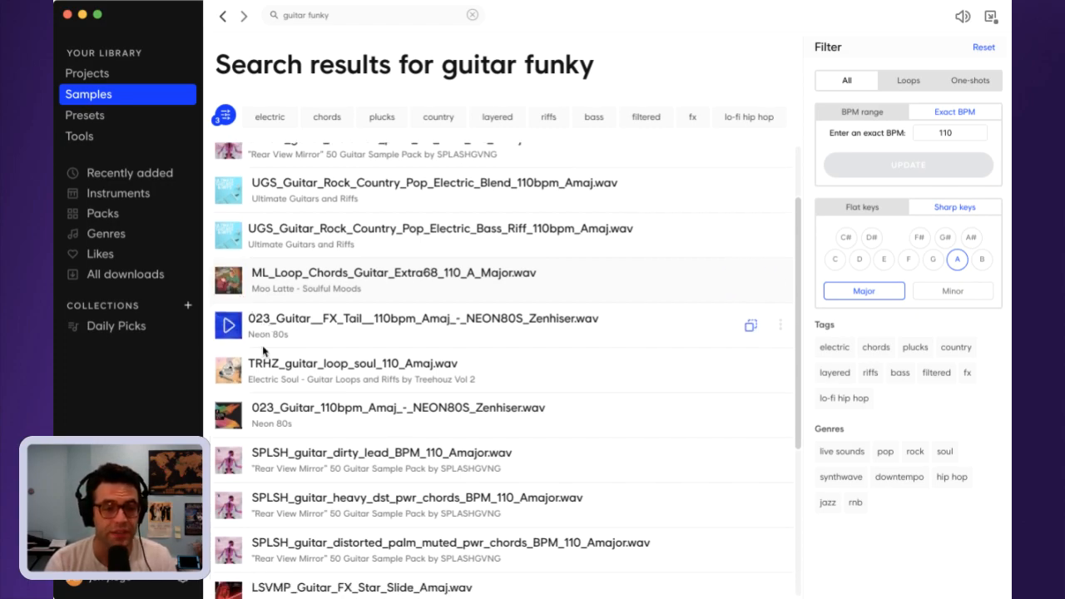
left_click(230, 450)
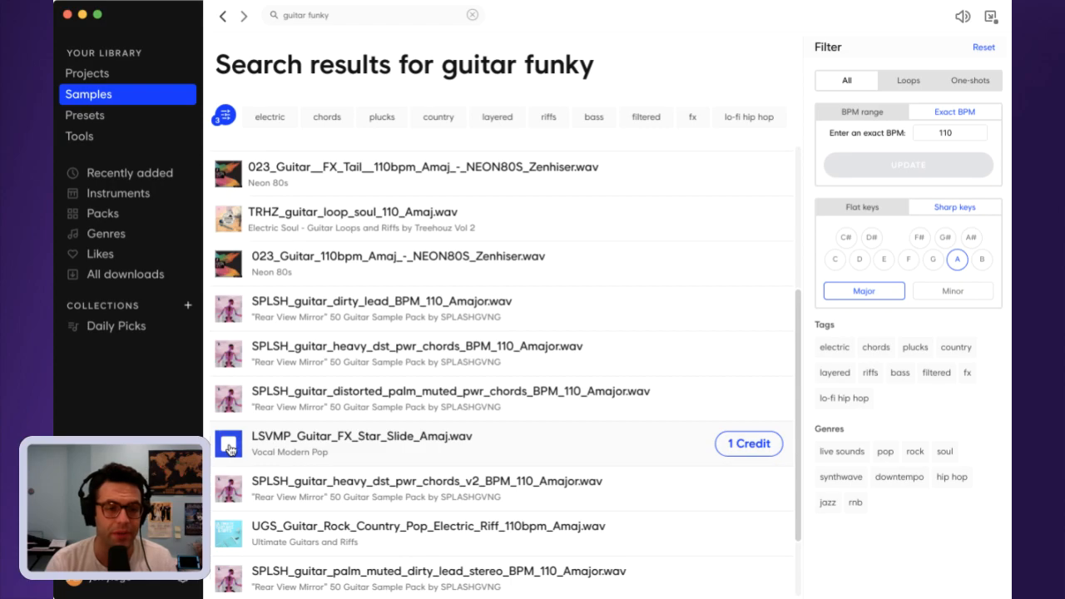
left_click(216, 487)
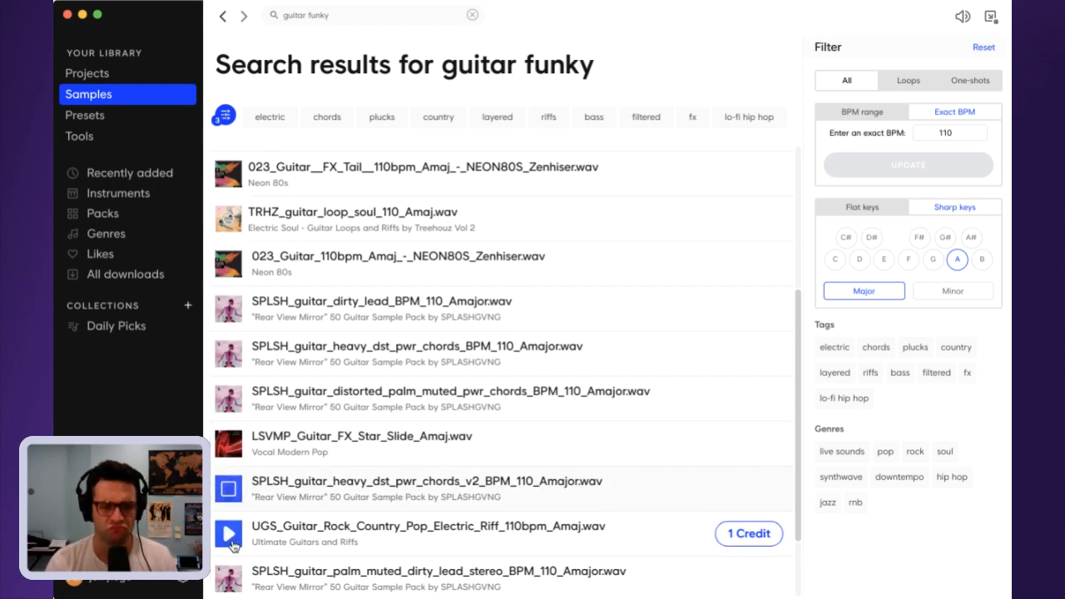
left_click(229, 534)
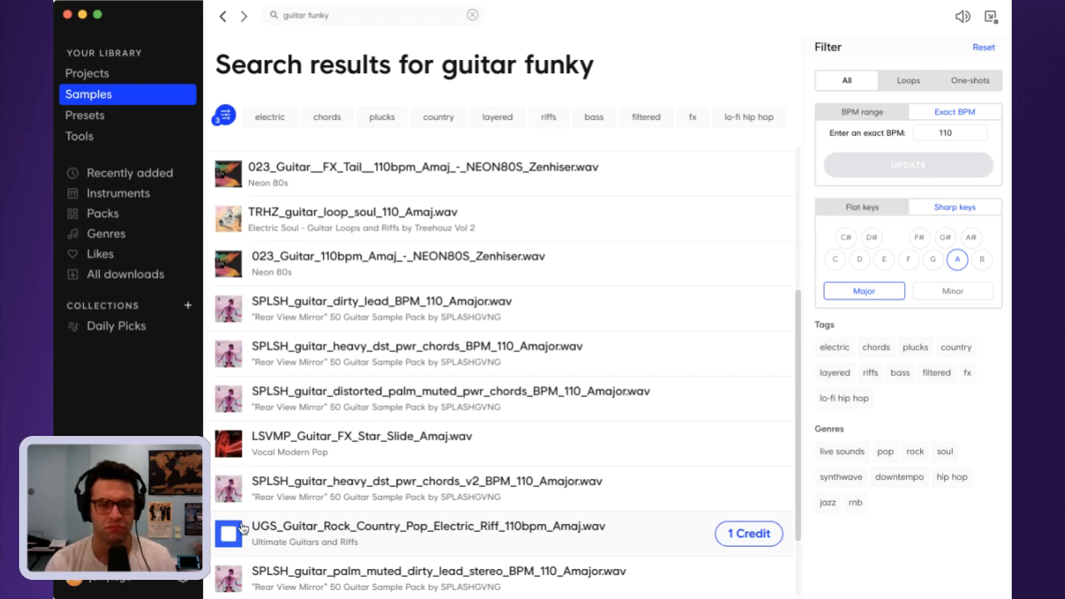
scroll(227, 533, "down", 2)
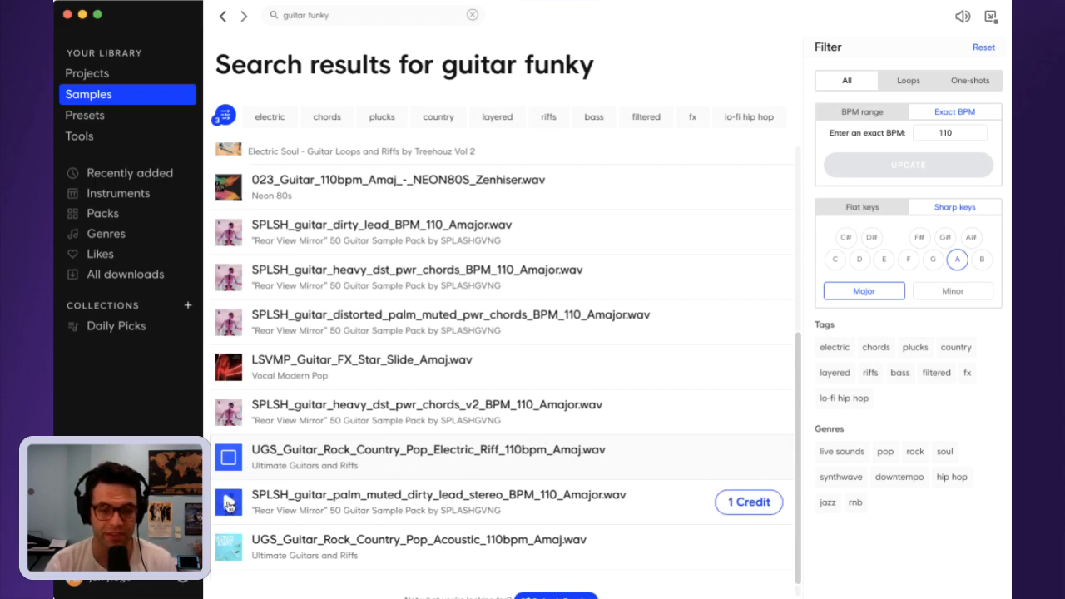
left_click(228, 505)
left_click(229, 546)
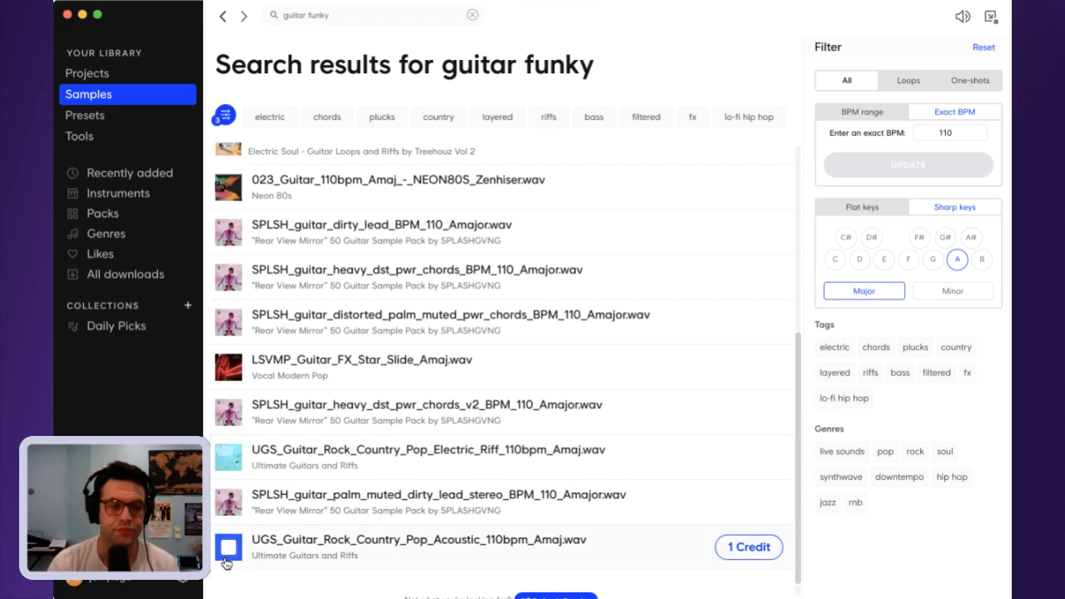
- Refresh the similar results and audition the SPLSH heavy power chords, TRHZ soul loop and SPLSH distorted punk riff samples
scroll(524, 528, "down", 1)
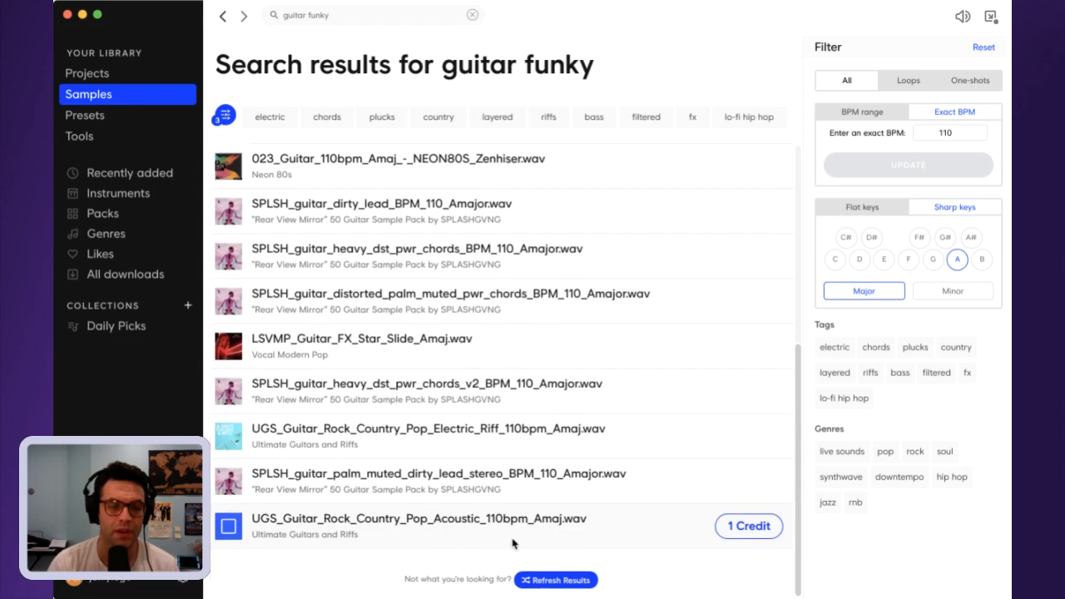
left_click(549, 582)
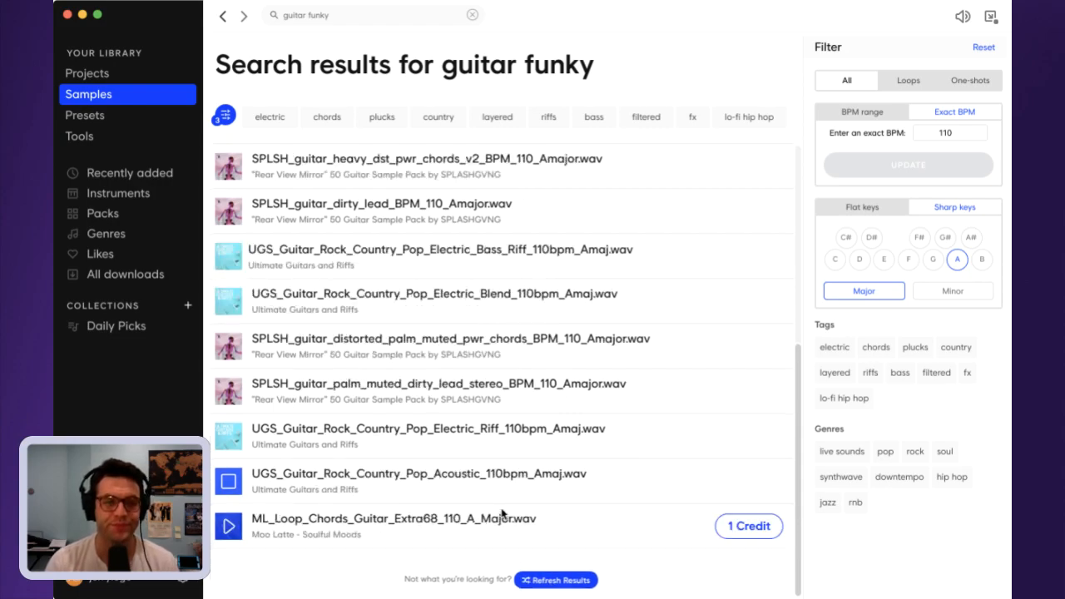
left_click(229, 252)
left_click(223, 299)
left_click(228, 344)
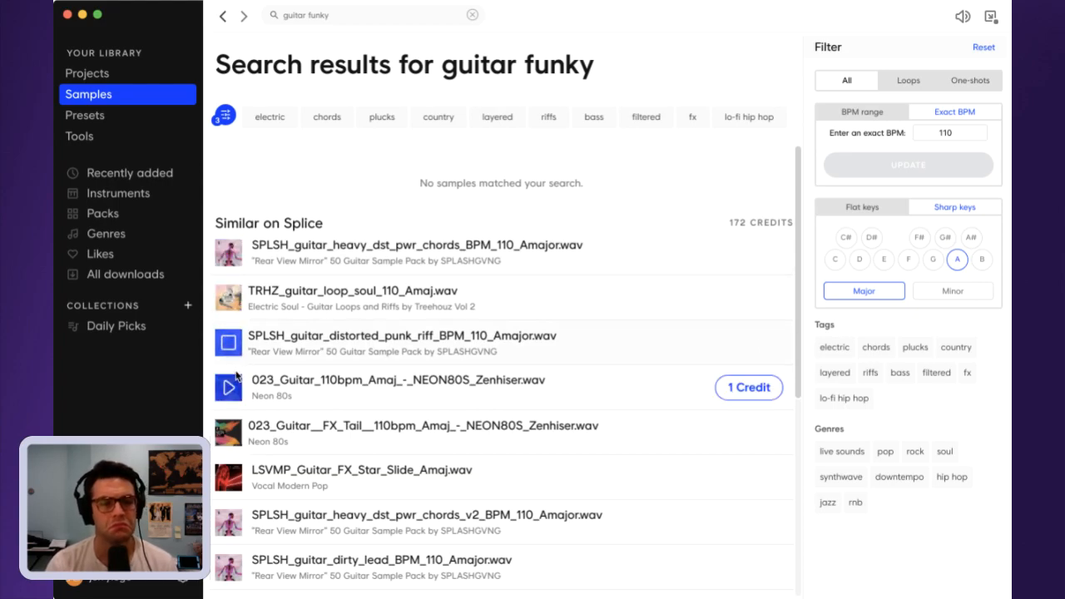
left_click(230, 300)
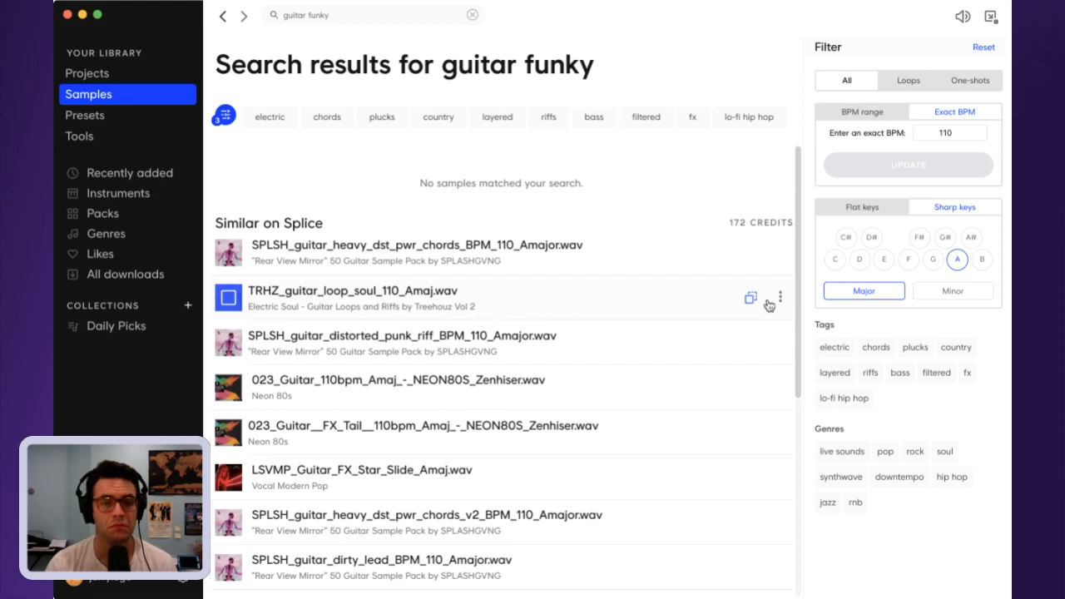
- Audition LSVMP_Guitar_FX_Star_Slide_Amaj.wav in the refreshed results
scroll(504, 360, "down", 1)
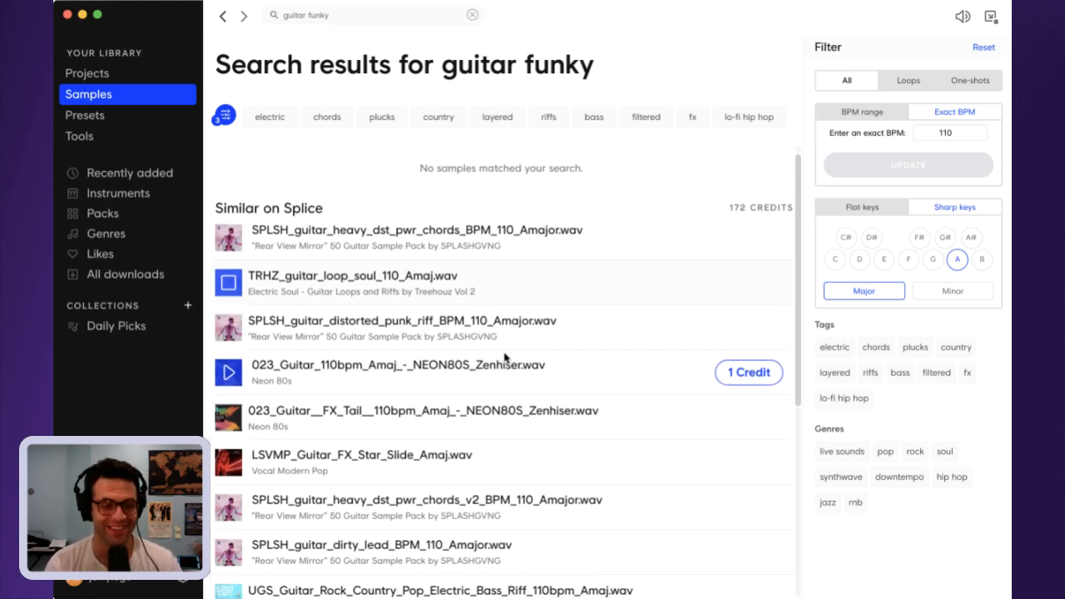
left_click(375, 463)
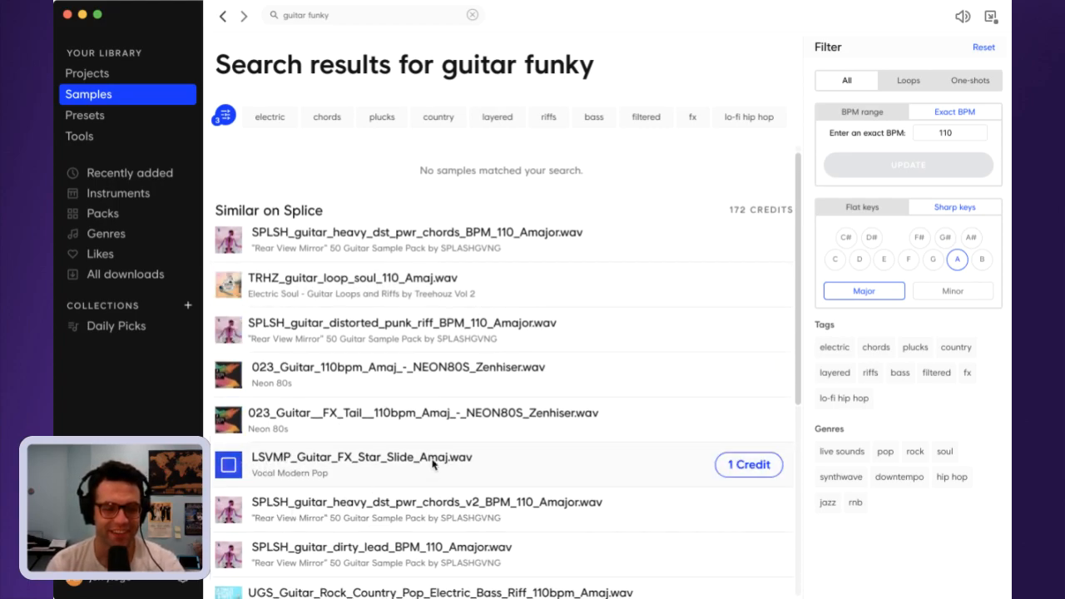
key("super+Tab")
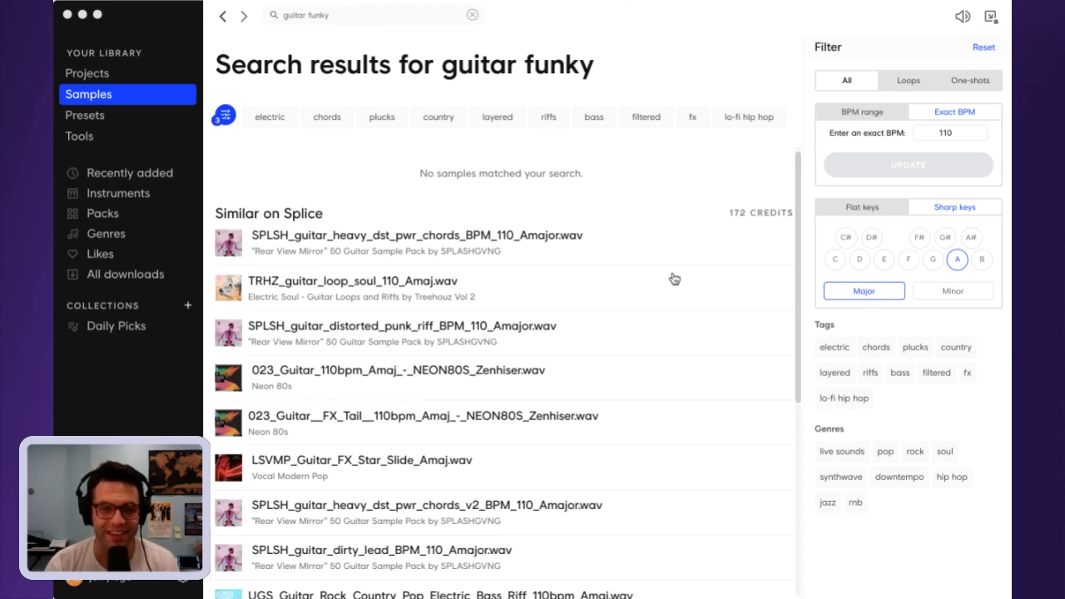
key("super+Tab")
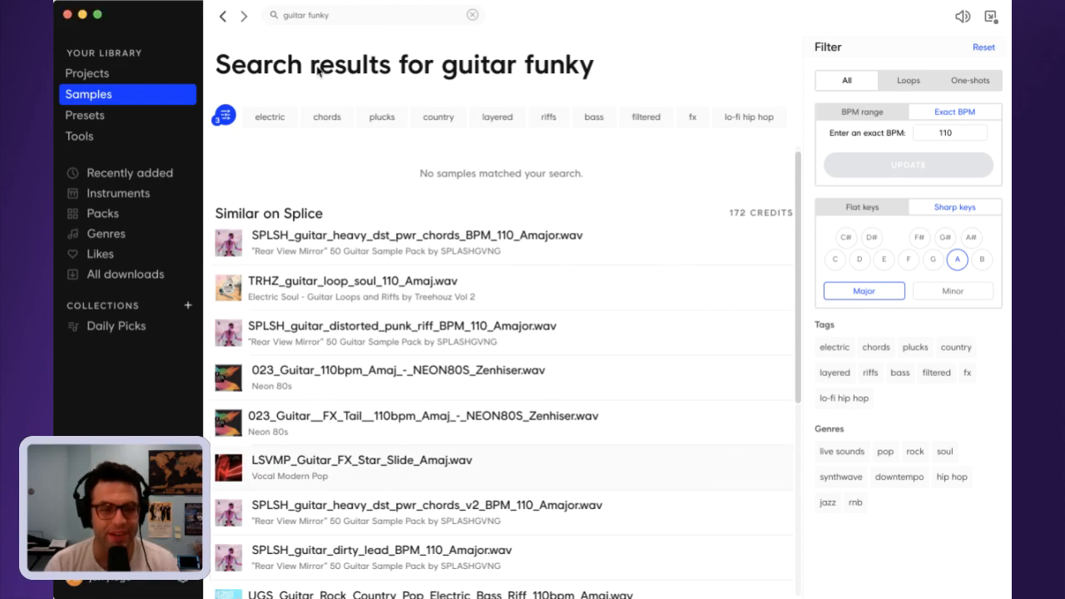
- Replace "funky" in the sample search so it looks for "guitar 80"
double_click(317, 16)
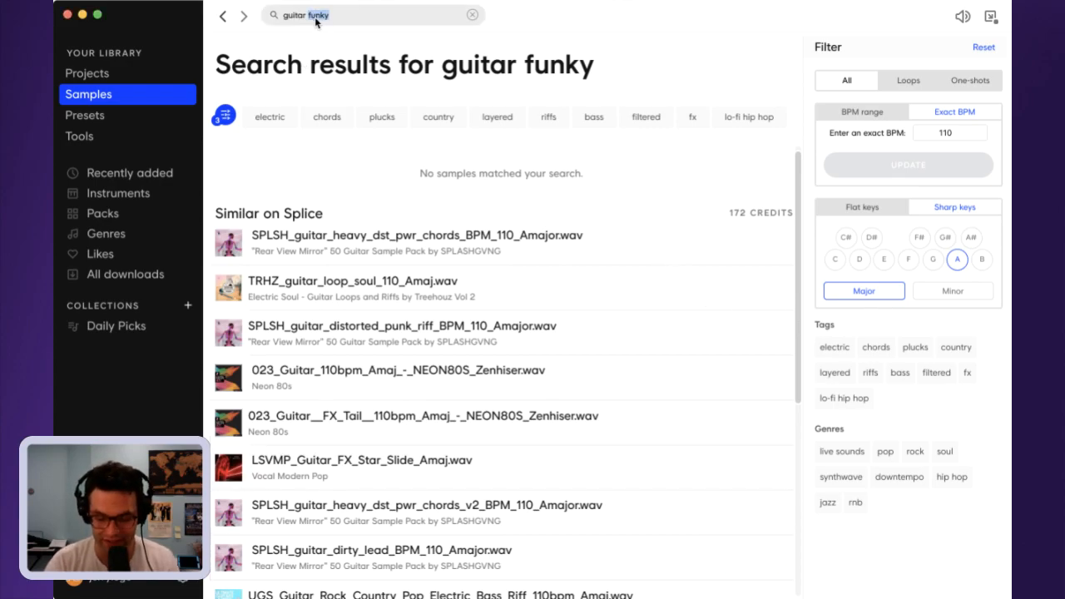
key("BackSpace")
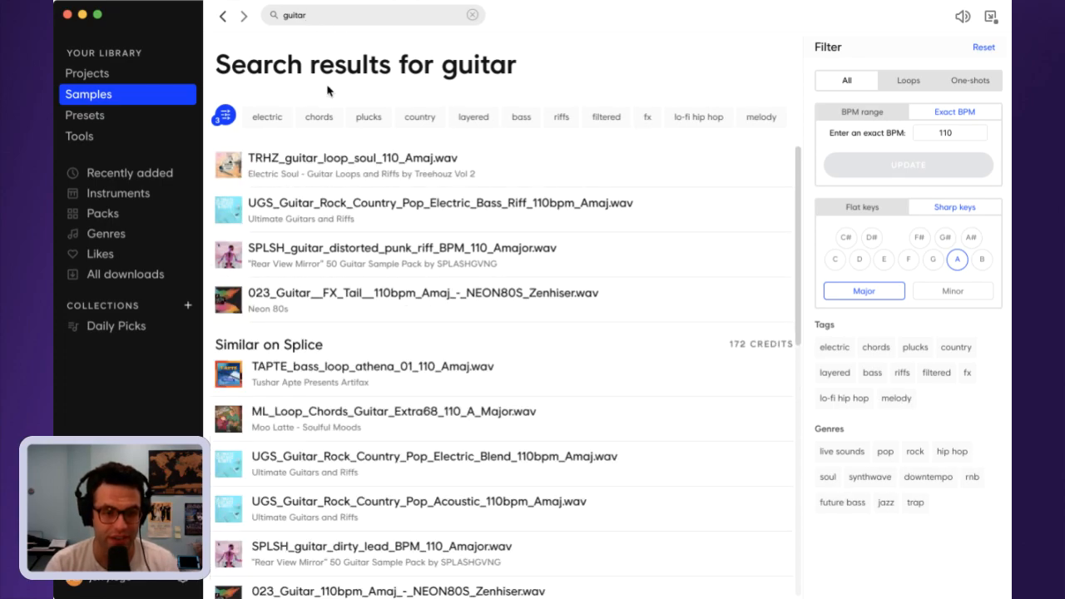
type("80s")
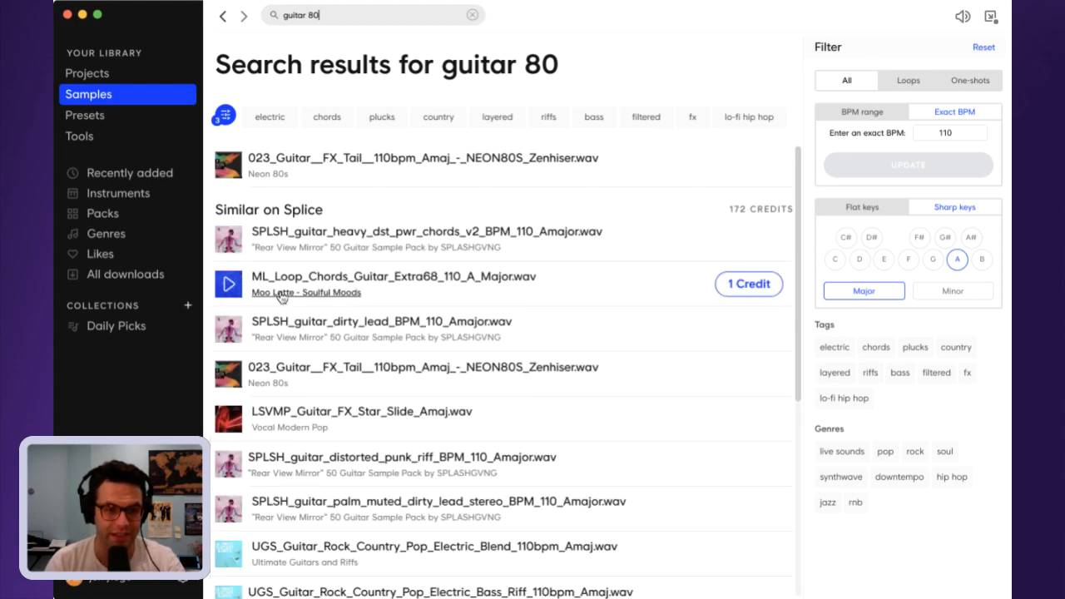
- Audition the ML_Loop_Chords, SPLSH palm-muted lead, UGS Electric Riff and 023_Guitar NEON80S samples among the guitar 80 results, then stop playback
left_click(233, 289)
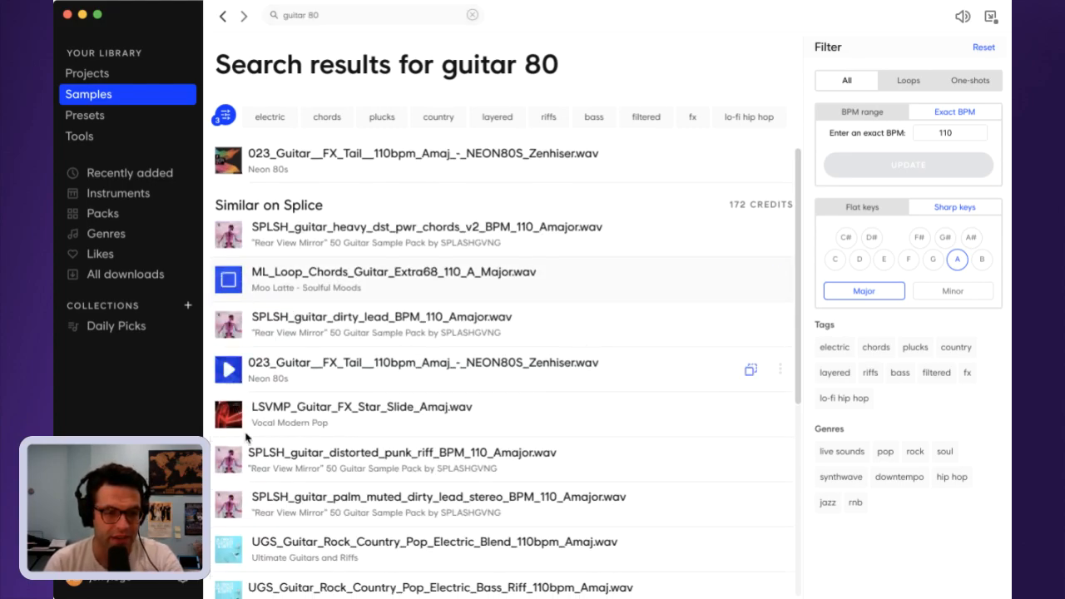
left_click(229, 505)
scroll(249, 349, "down", 4)
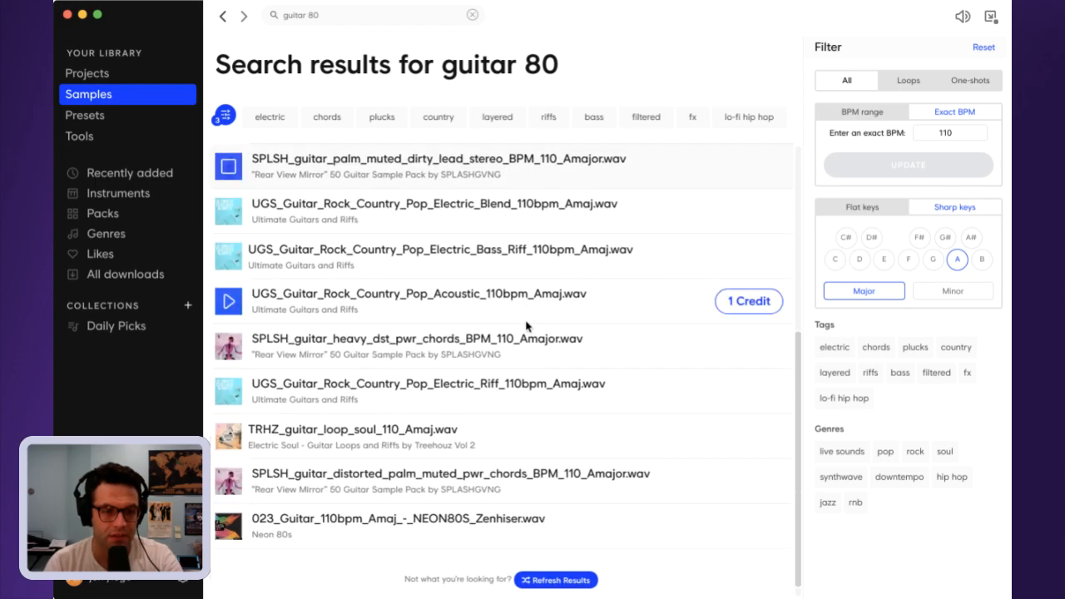
left_click(229, 391)
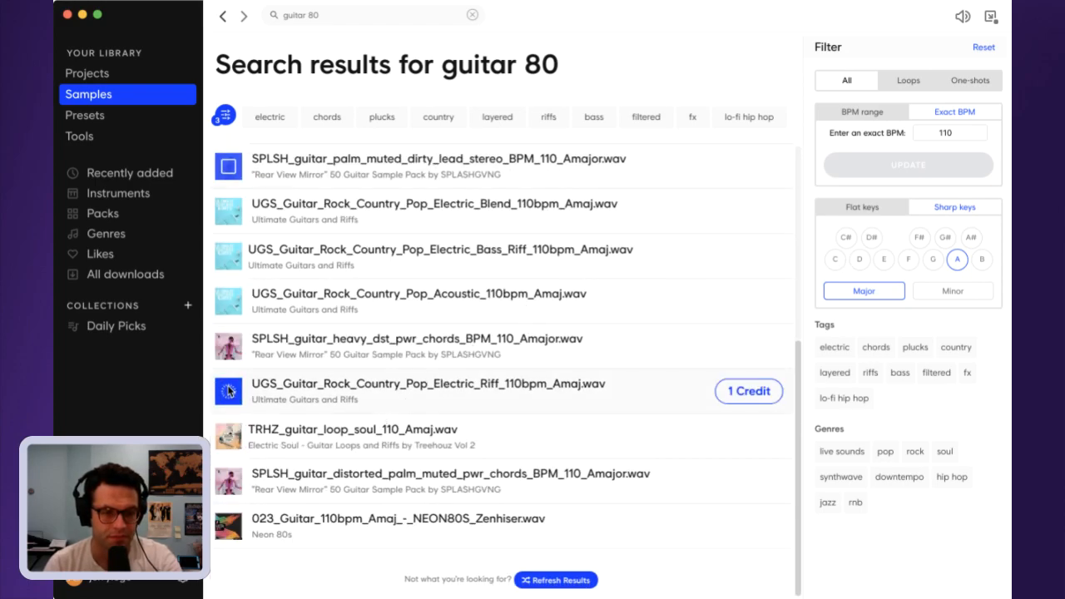
left_click(229, 526)
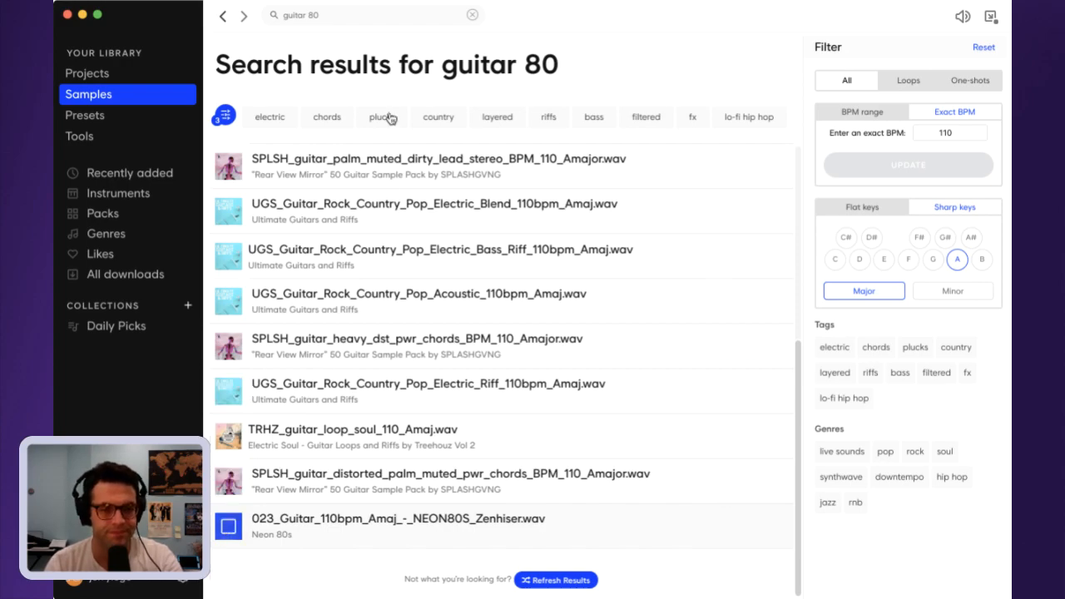
left_click(229, 526)
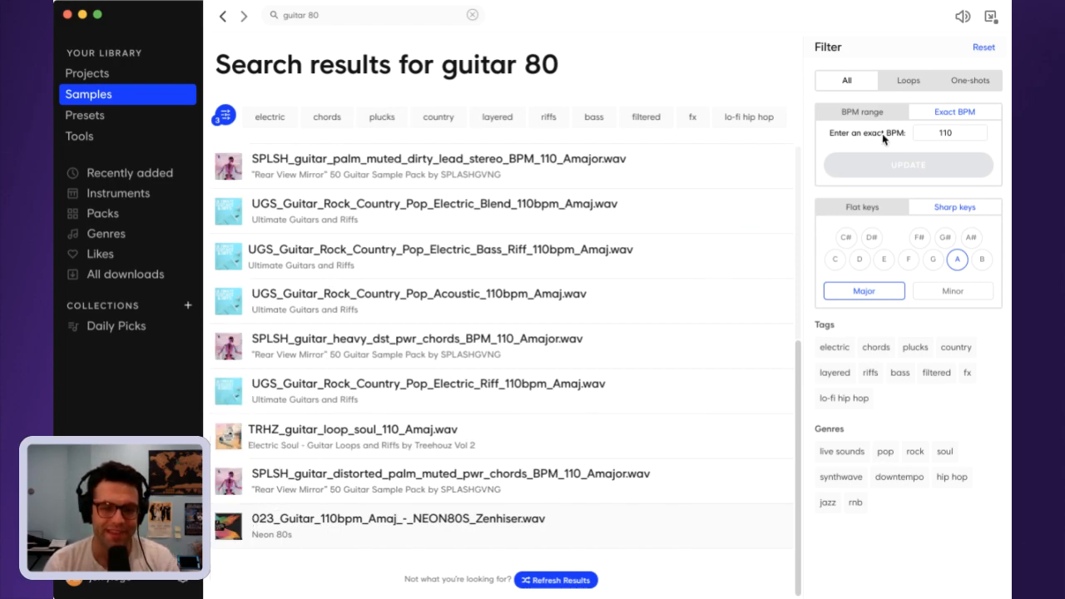
key("super+Tab")
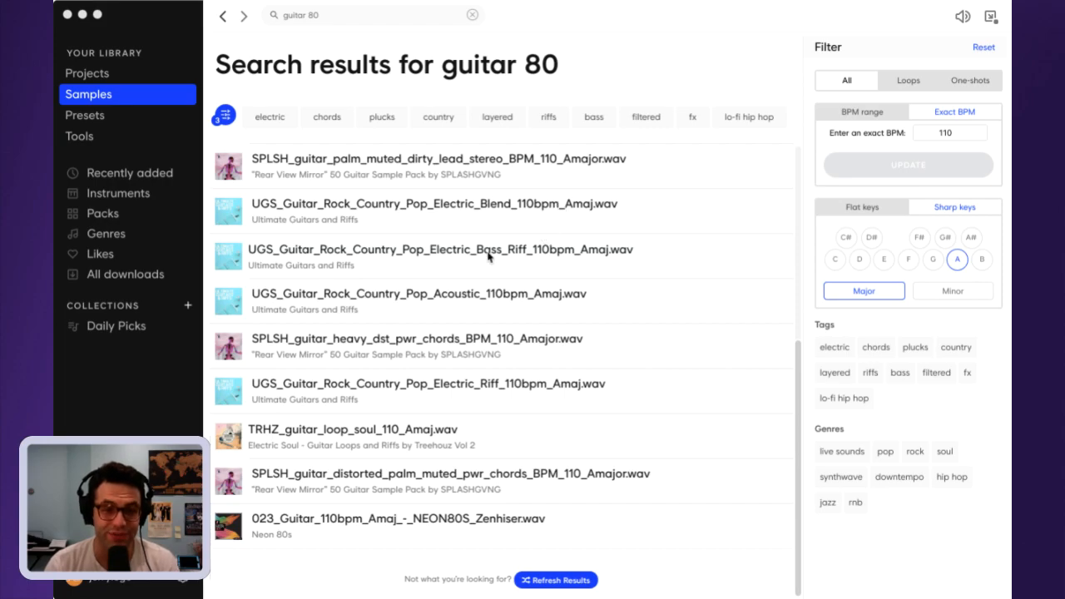
key("super+Tab")
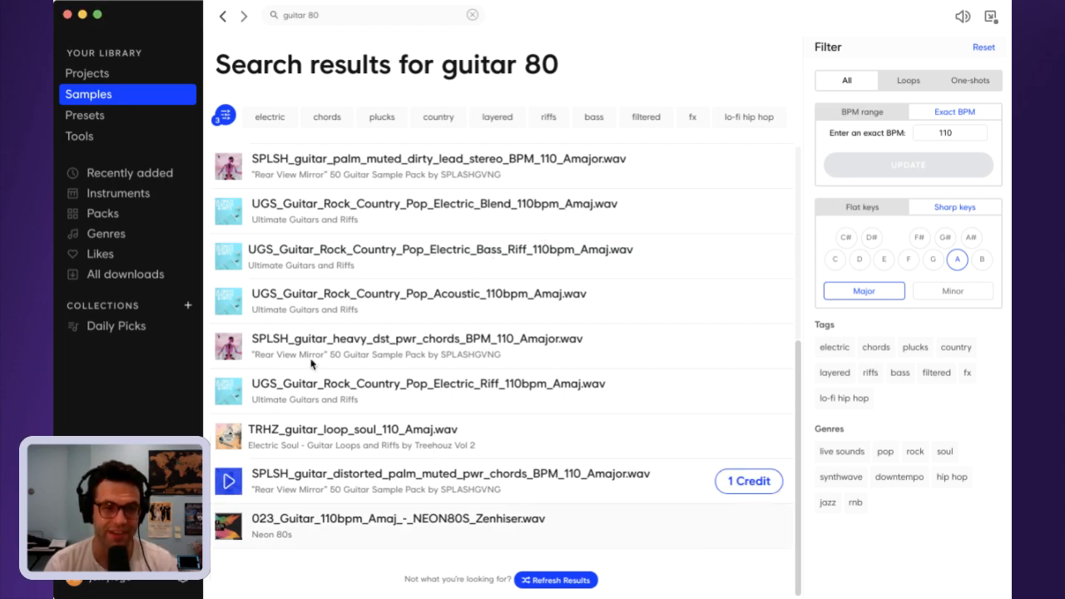
- Clear the guitar search and search the samples for "synthesizer"
scroll(288, 287, "up", 3)
scroll(288, 287, "up", 5)
left_click(390, 21)
key("alt+shift+Left")
key("BackSpace")
key("alt+BackSpace")
type("synthesizer")
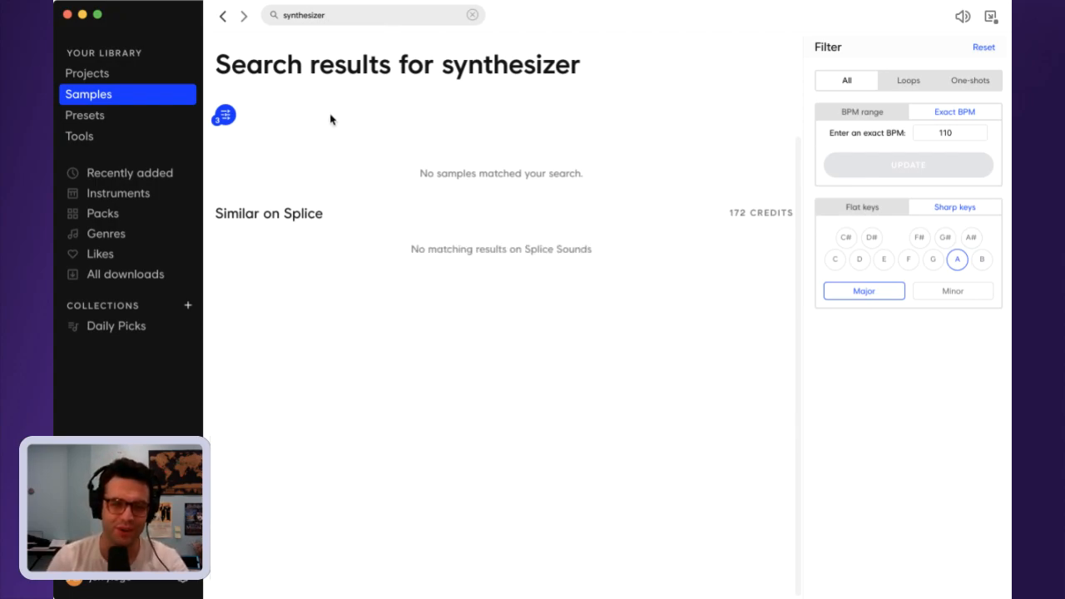
- Search the samples for "synth" with the 110 BPM, A major filters kept
double_click(316, 25)
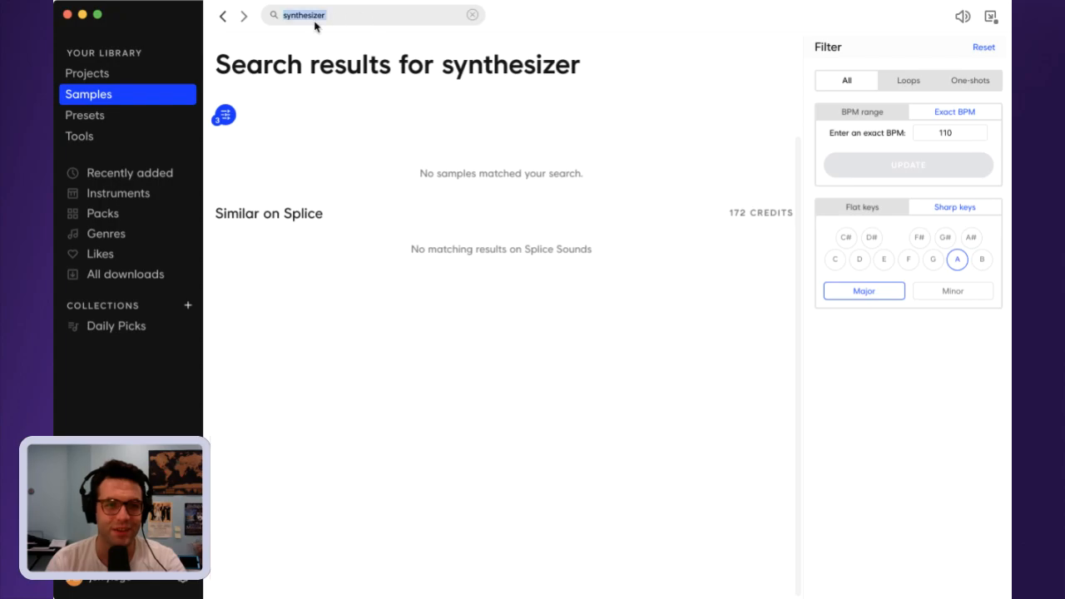
type("synth")
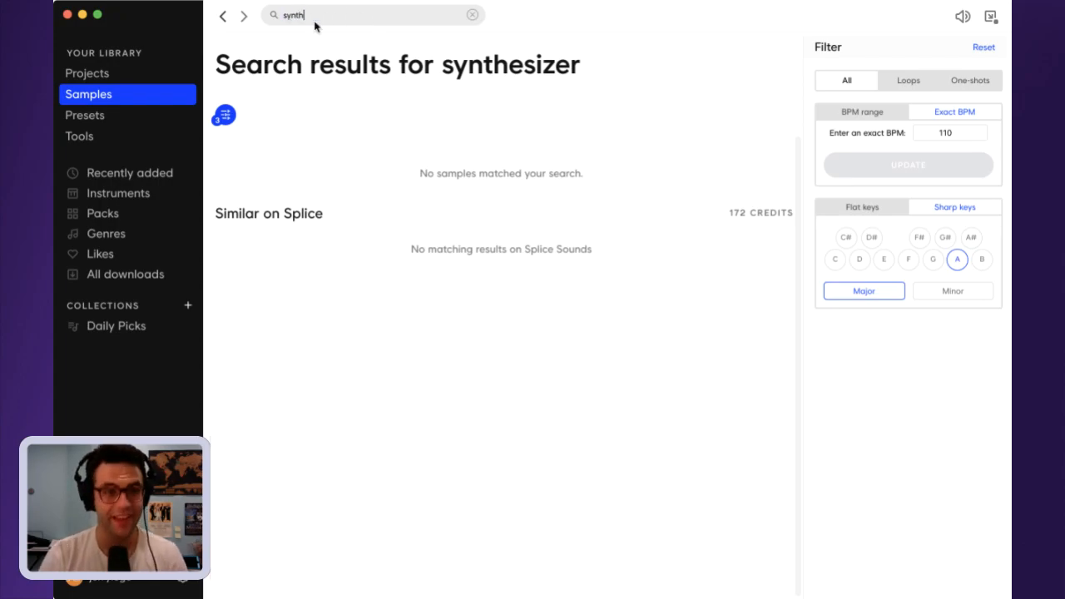
key("Return")
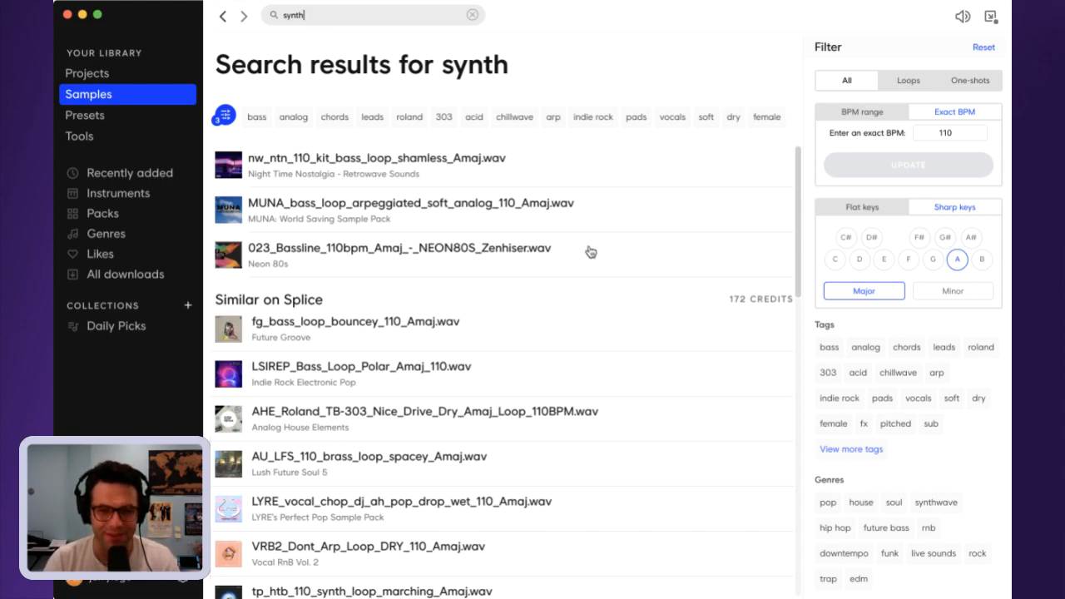
- Audition fg_bass_loop_bouncey, LSIREP_Bass_Loop_Polar and AHE_Roland_TB-303_Nice_Drive_Dry among the similar Splice samples
key("super+Tab")
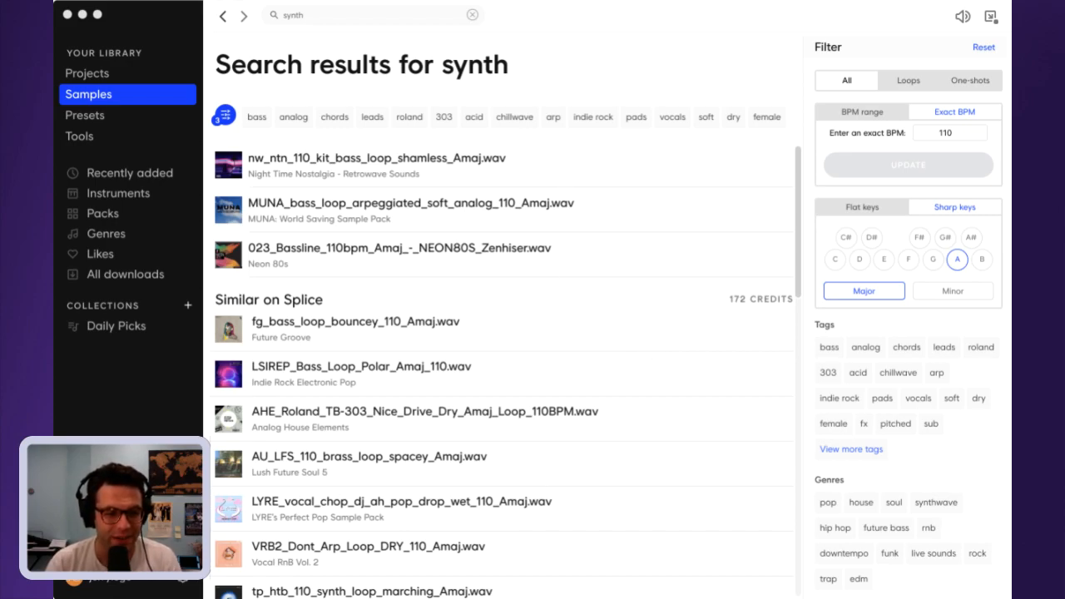
left_click(233, 333)
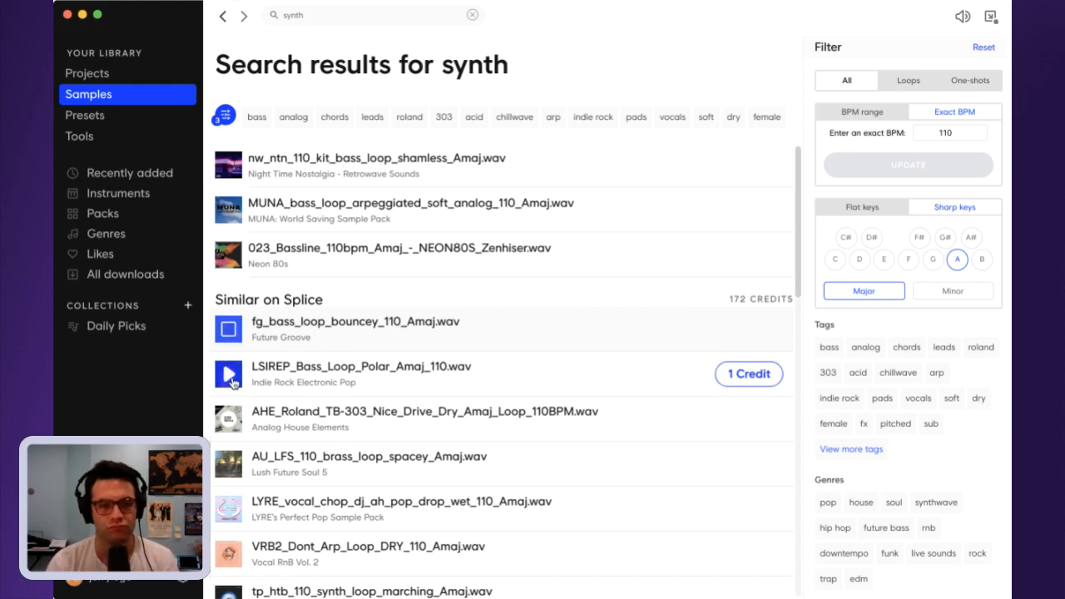
left_click(233, 381)
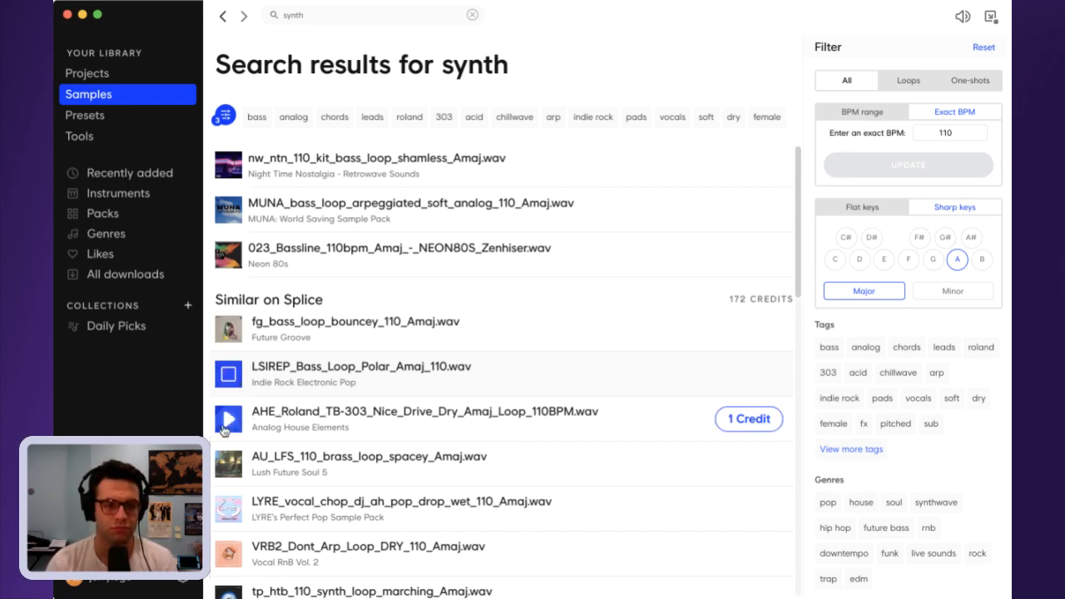
left_click(224, 428)
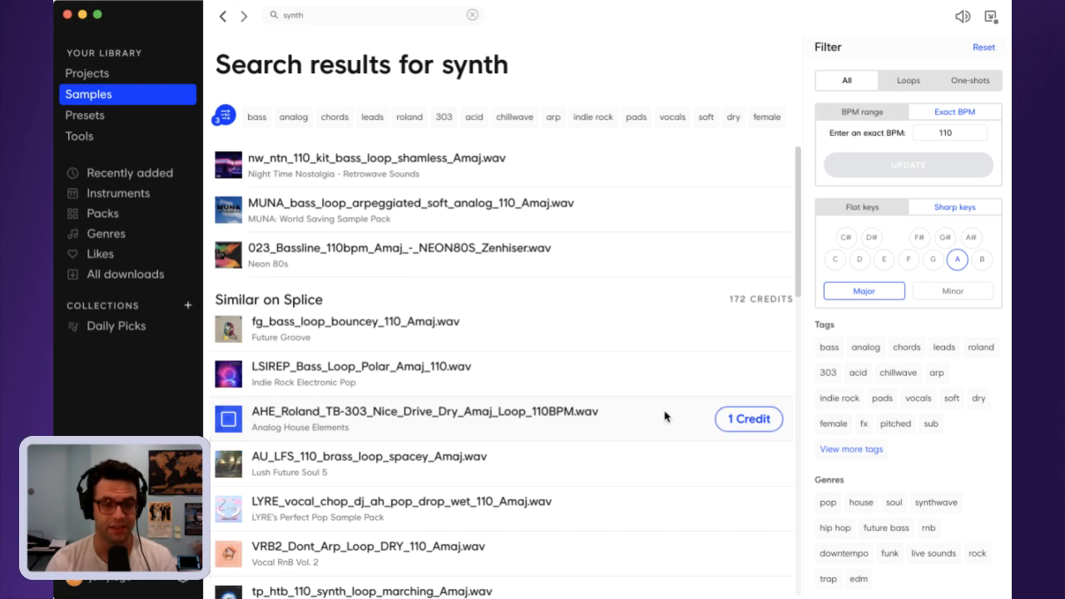
- Download the AHE_Roland_TB-303_Nice_Drive_Dry loop for one credit and play the downloaded copy
left_click(728, 419)
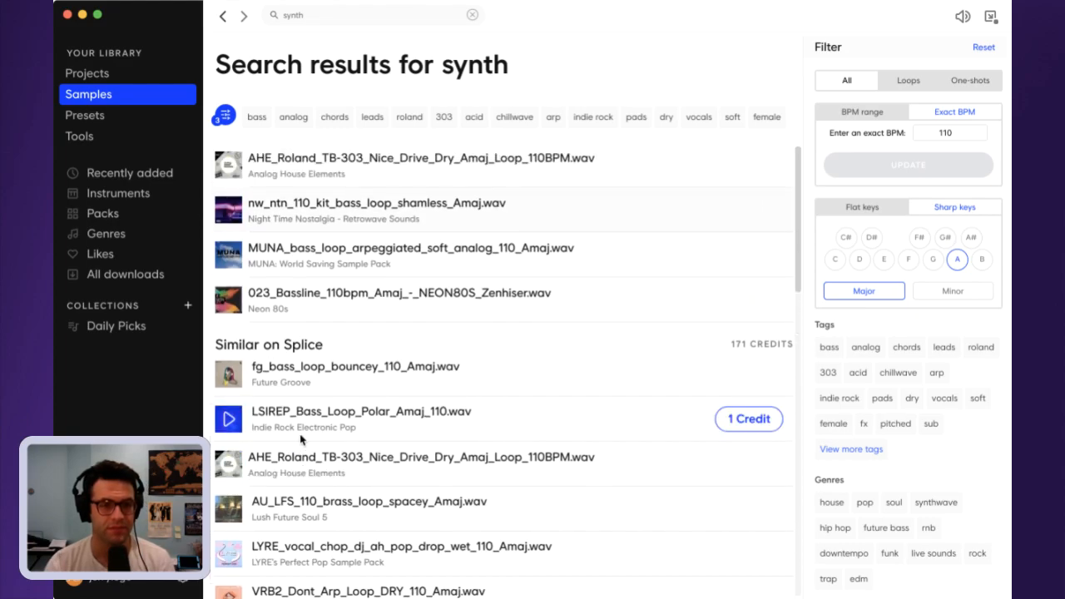
left_click(229, 164)
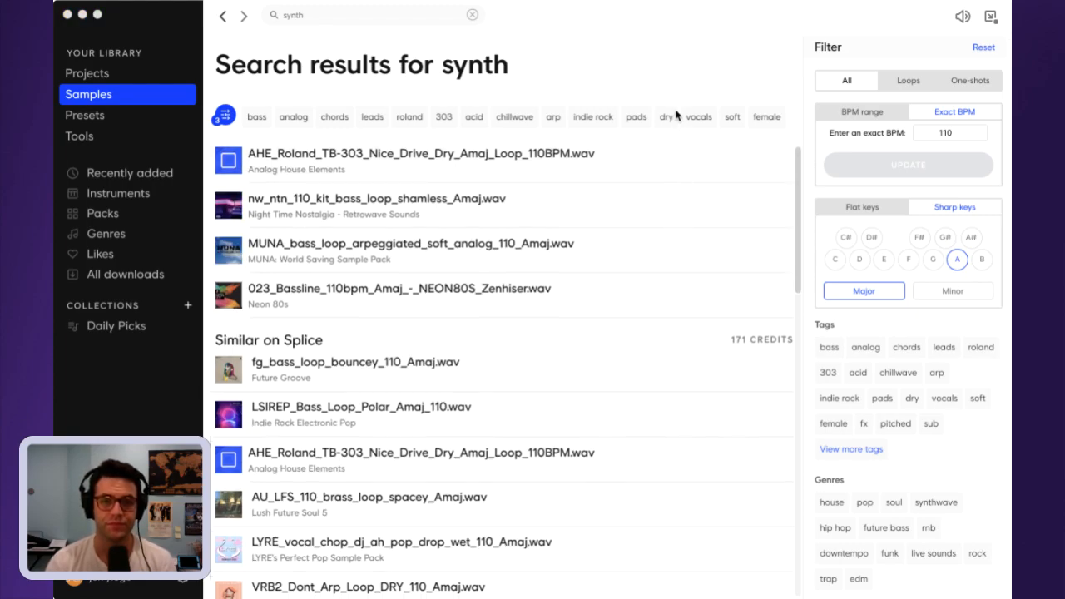
left_click_drag(676, 148, 977, 243)
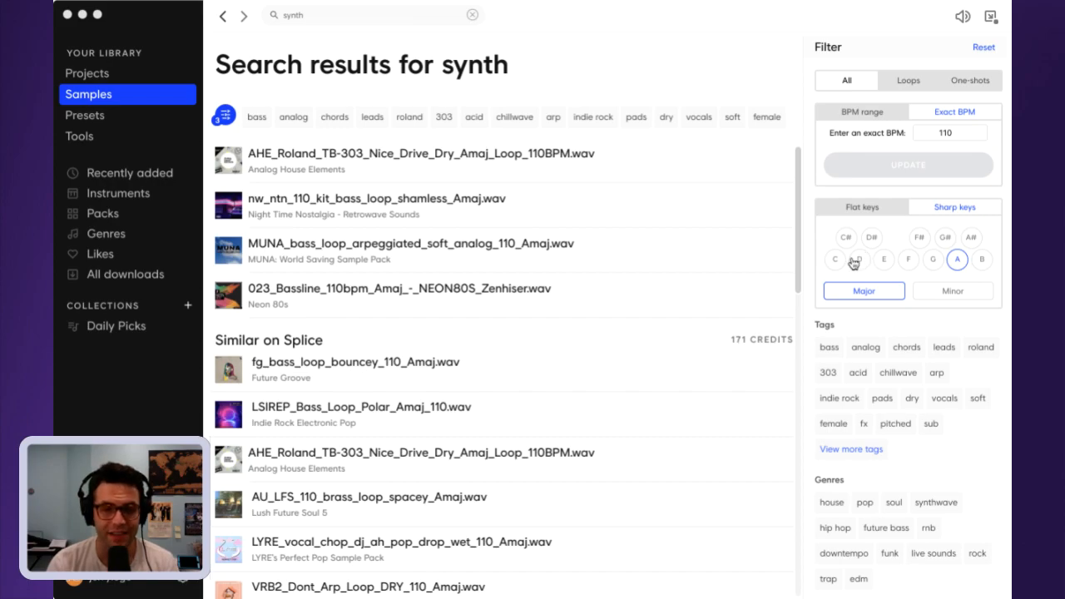
left_click(505, 162)
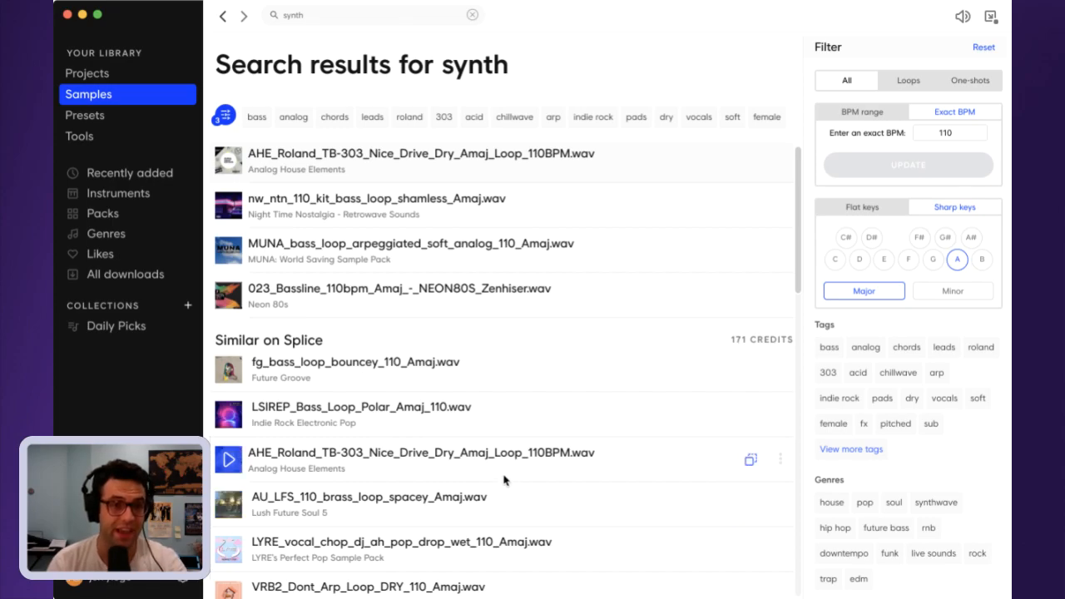
- Audition and download AU_LFS_110_brass_loop_spacey for one credit, and open its enclosing folder
left_click(228, 508)
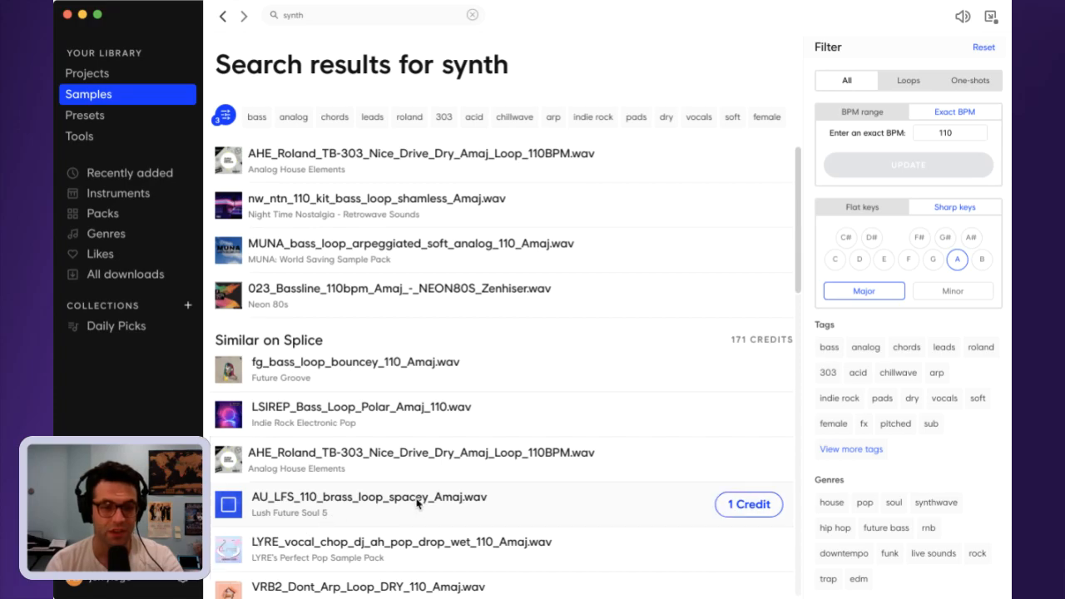
left_click(738, 506)
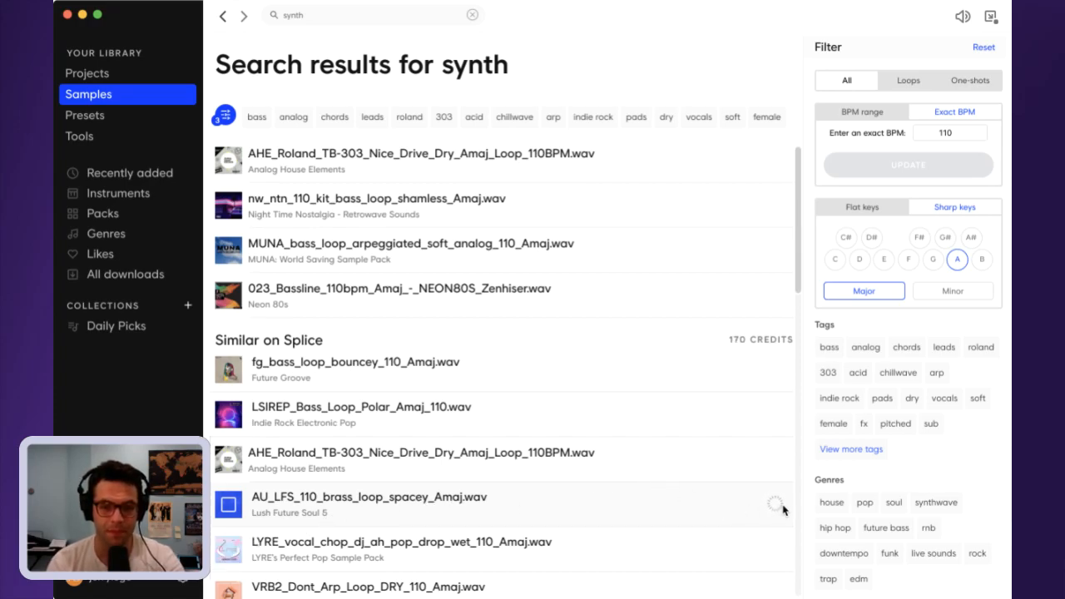
left_click(781, 506)
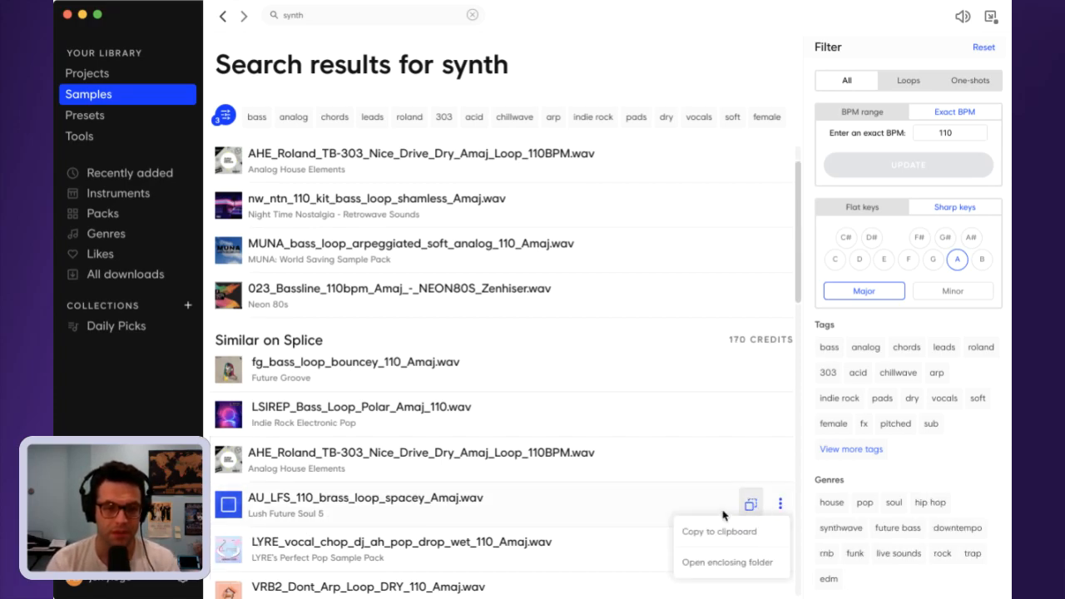
left_click(759, 566)
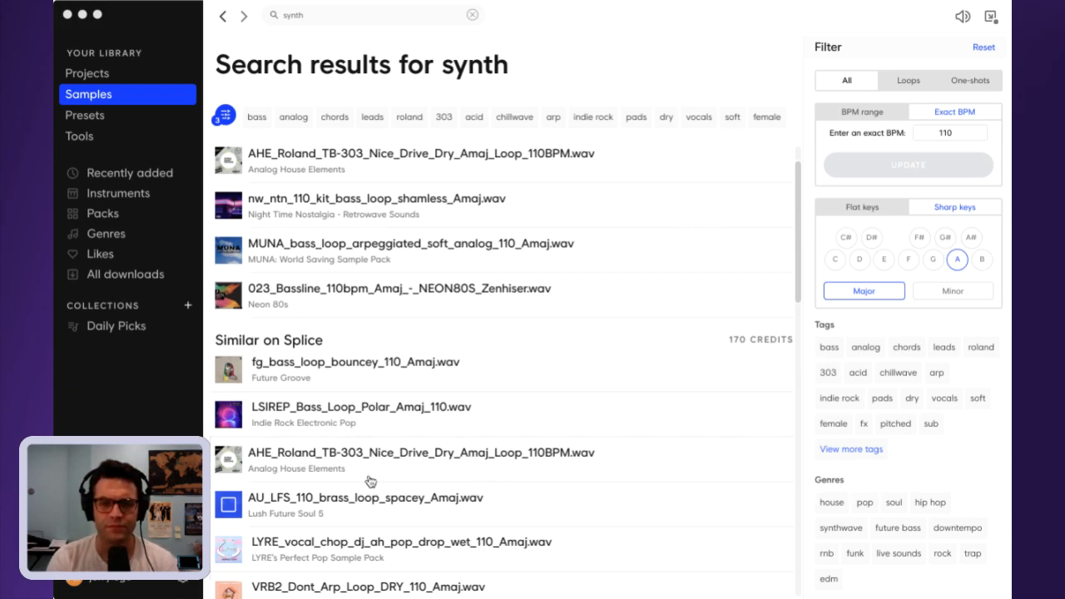
left_click(302, 597)
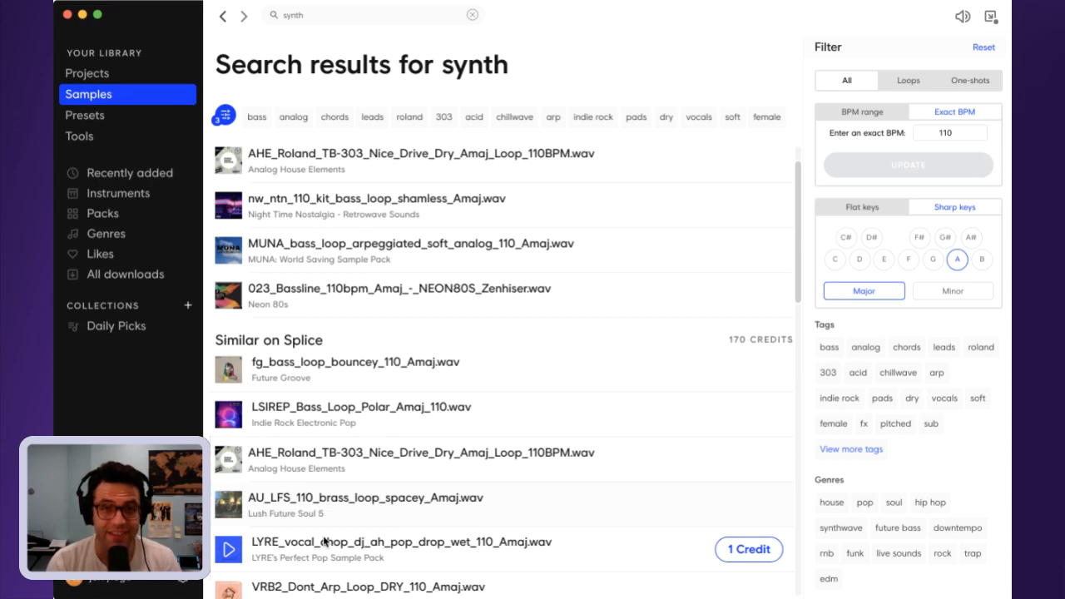
- Audition tp_htb_110_synth_loop_marching, AHE_Roland_TB-303_Hot_Funk_Lead_Intro and AHE_Queen_Of_House_Chords further down the synth results
scroll(324, 541, "down", 5)
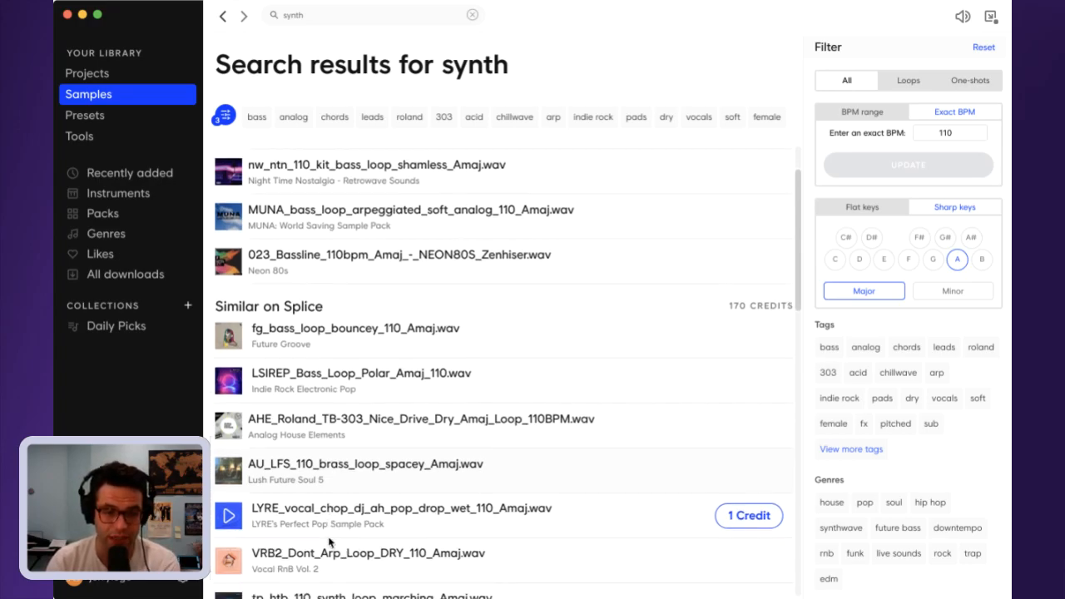
scroll(250, 503, "down", 1)
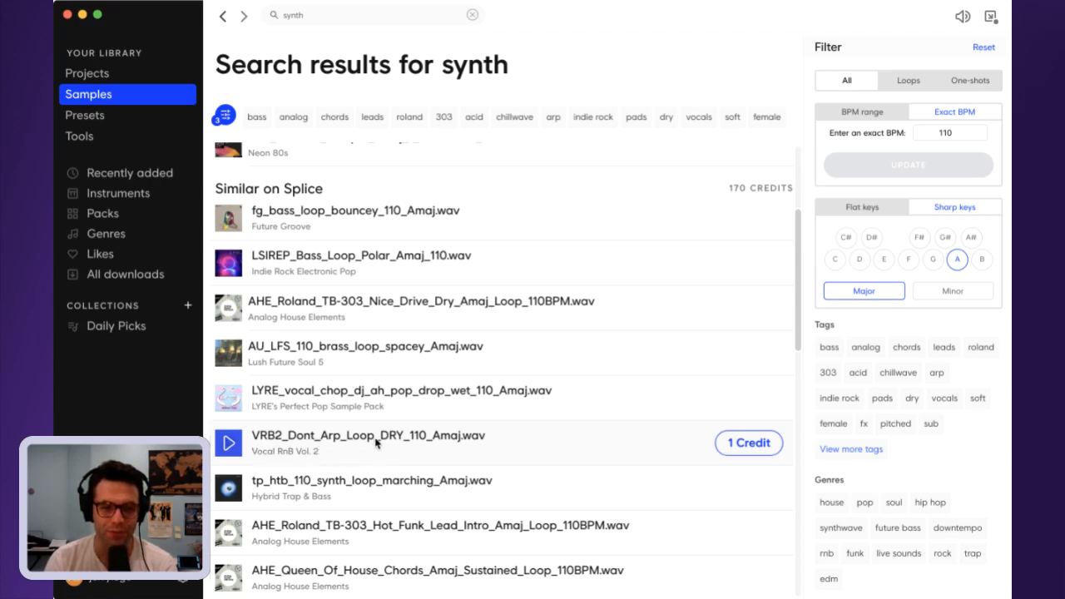
left_click(233, 490)
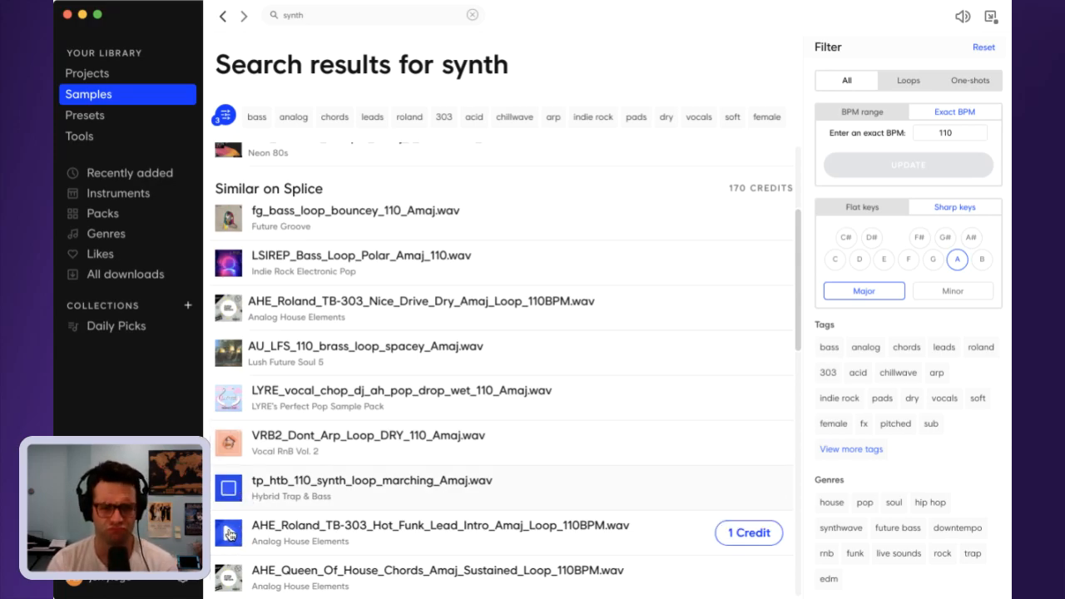
left_click(229, 534)
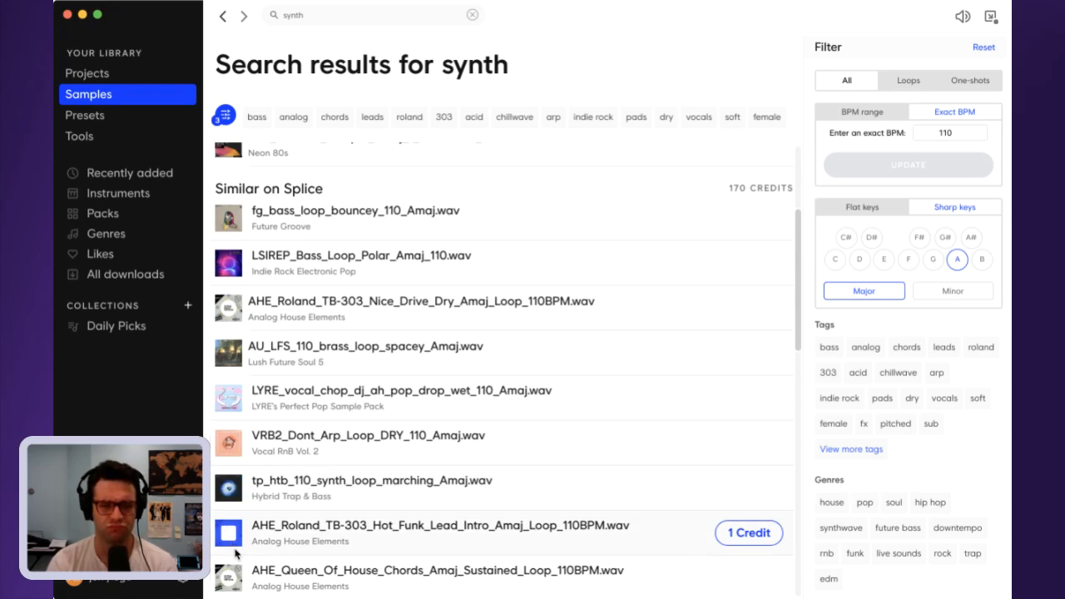
scroll(231, 566, "down", 1)
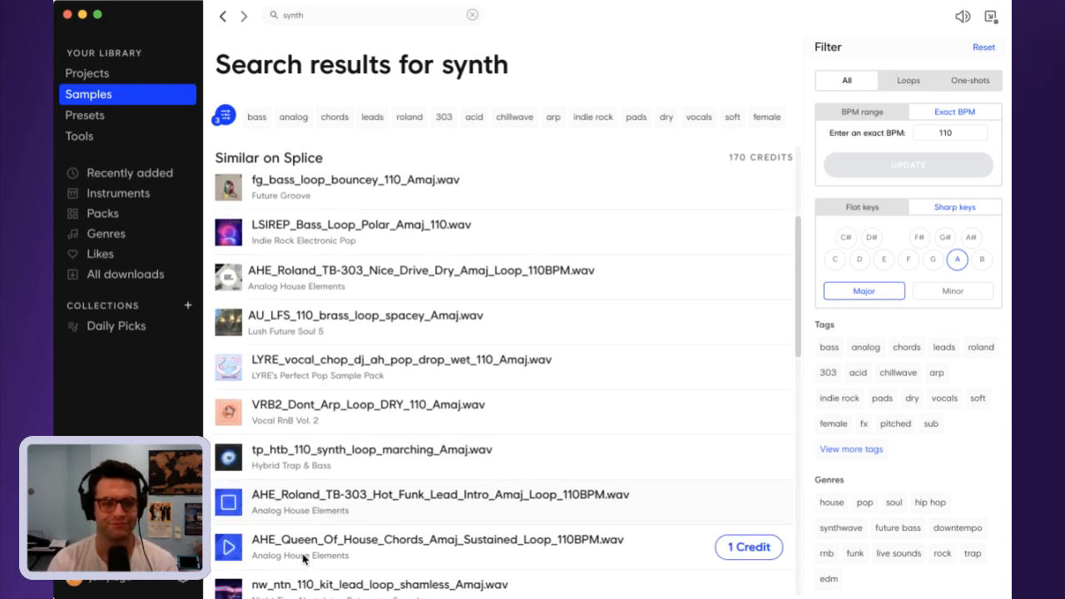
left_click(233, 546)
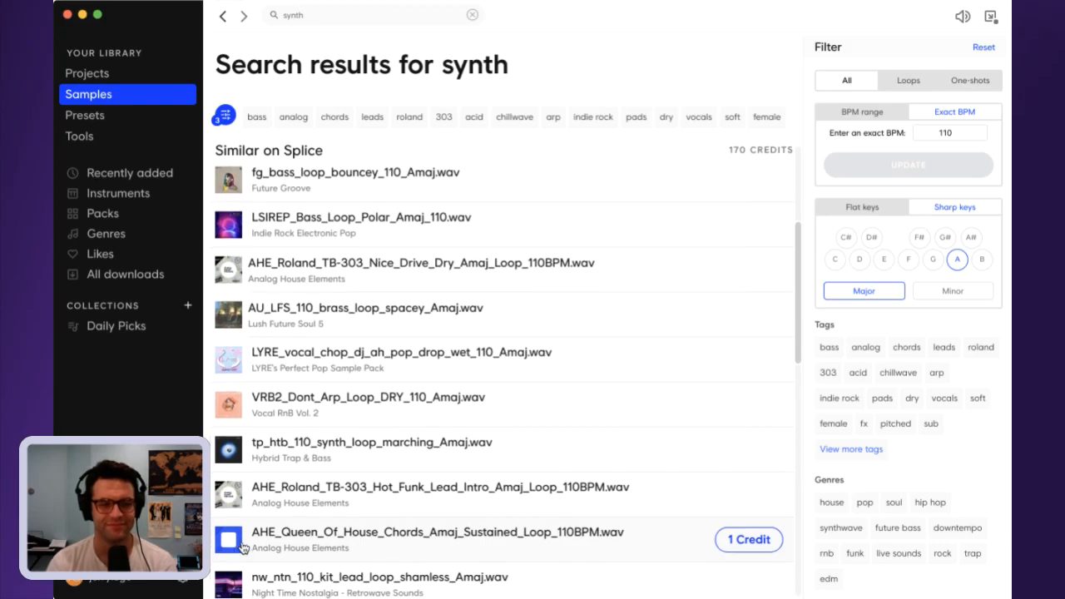
scroll(305, 559, "down", 2)
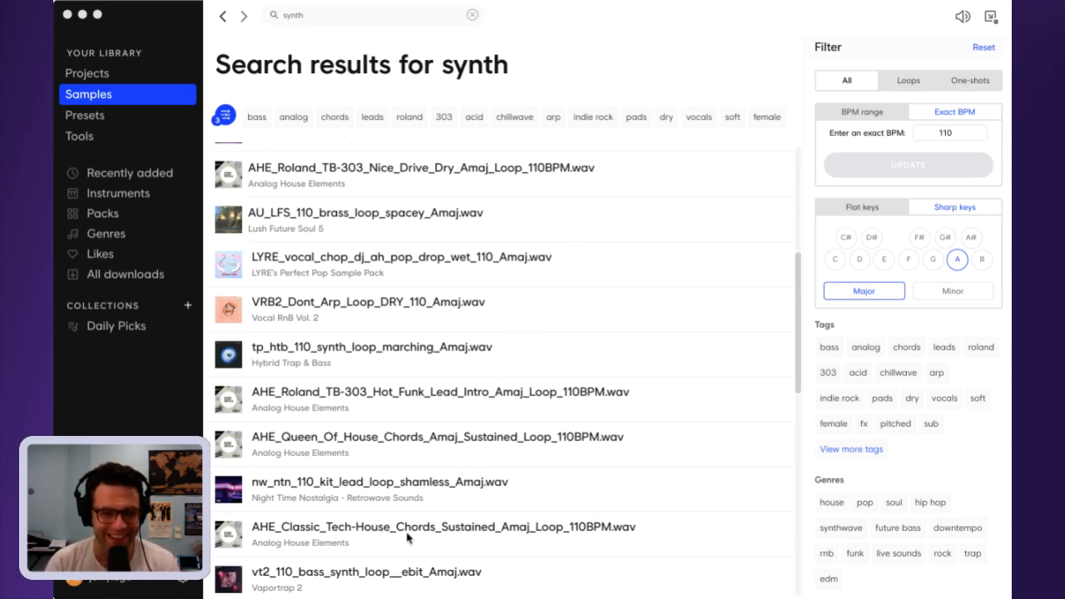
- Audition and download nw_ntn_110_kit_lead_loop_shamless, and open its enclosing folder
left_click(230, 493)
scroll(229, 524, "up", 1)
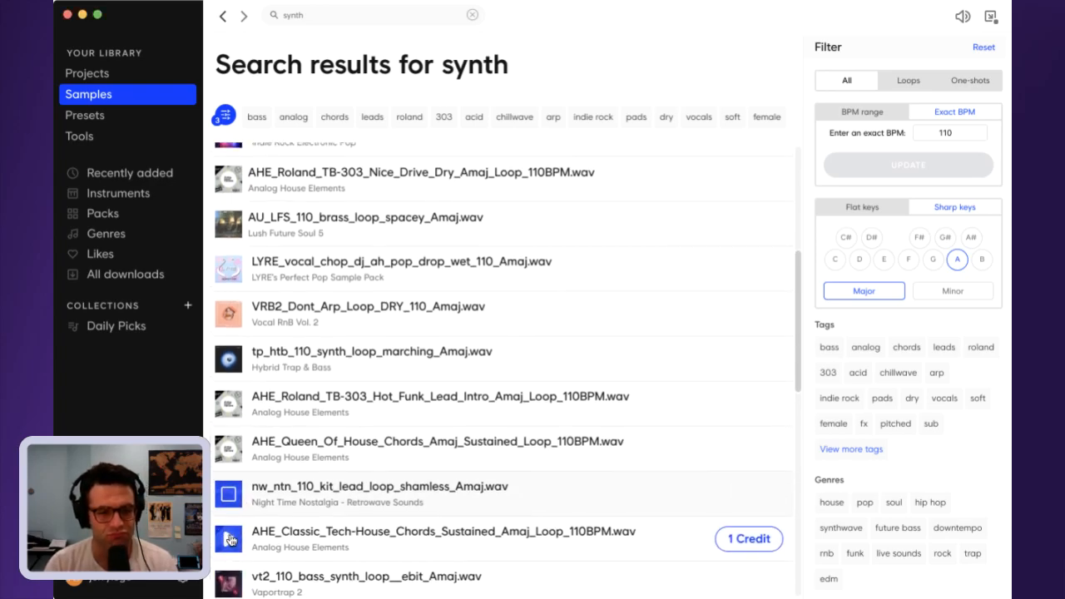
left_click(748, 494)
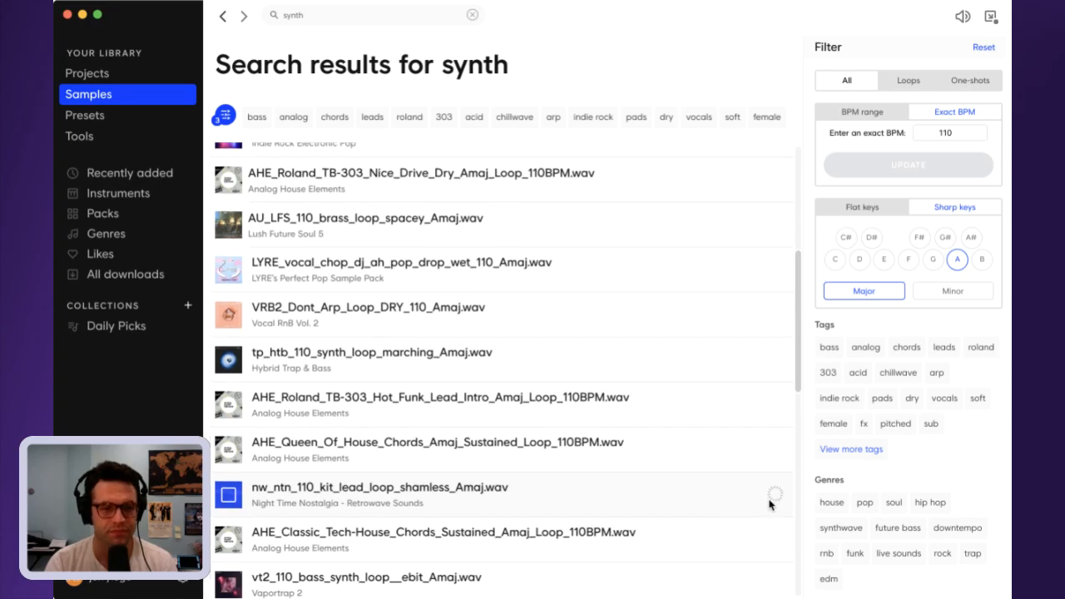
scroll(591, 530, "down", 1)
scroll(749, 483, "down", 1)
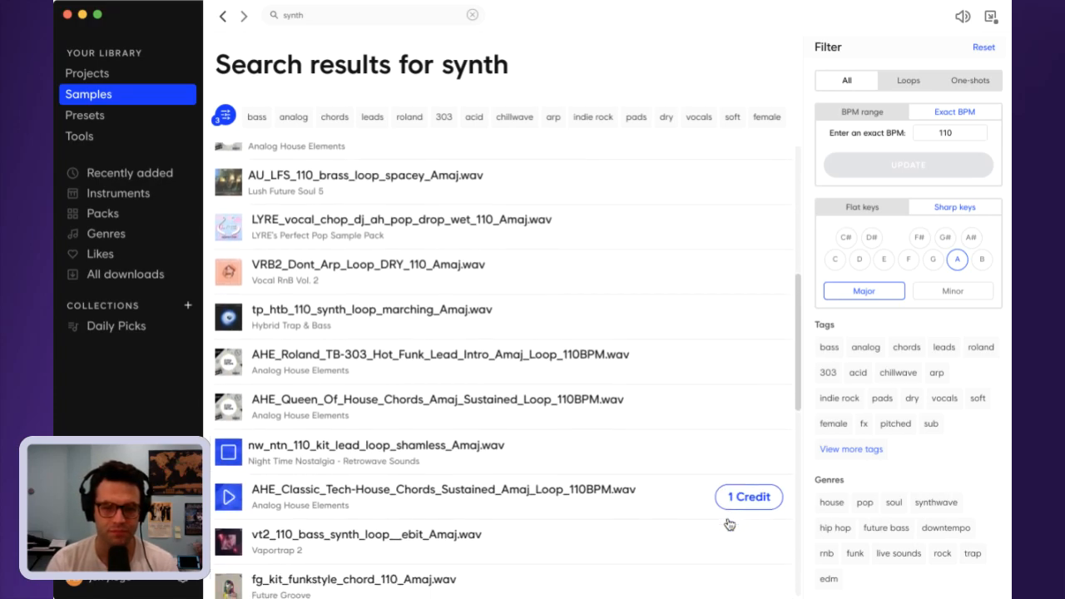
left_click(779, 453)
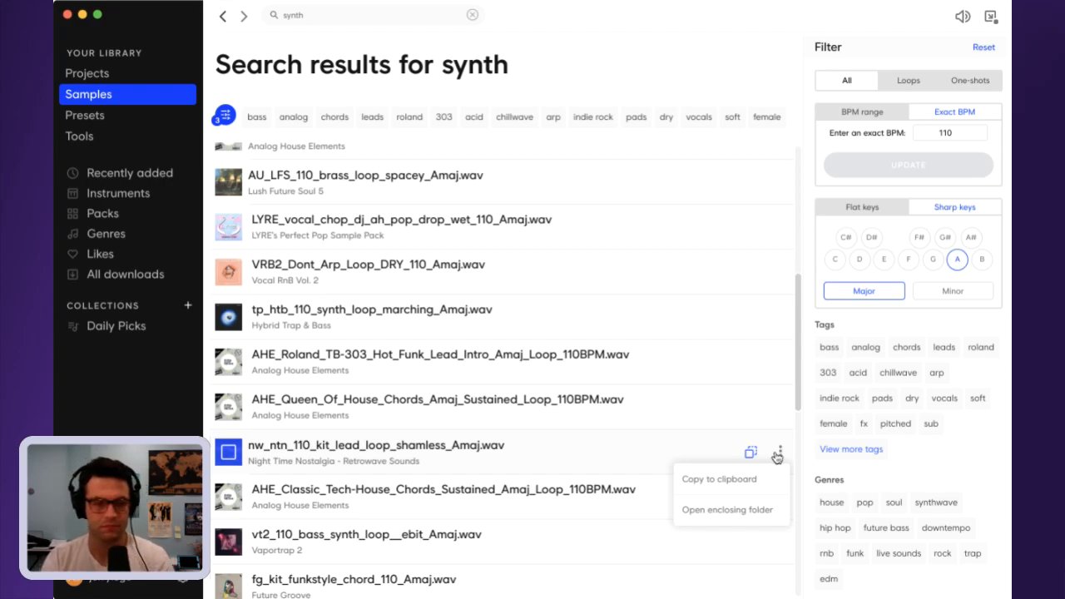
left_click(732, 508)
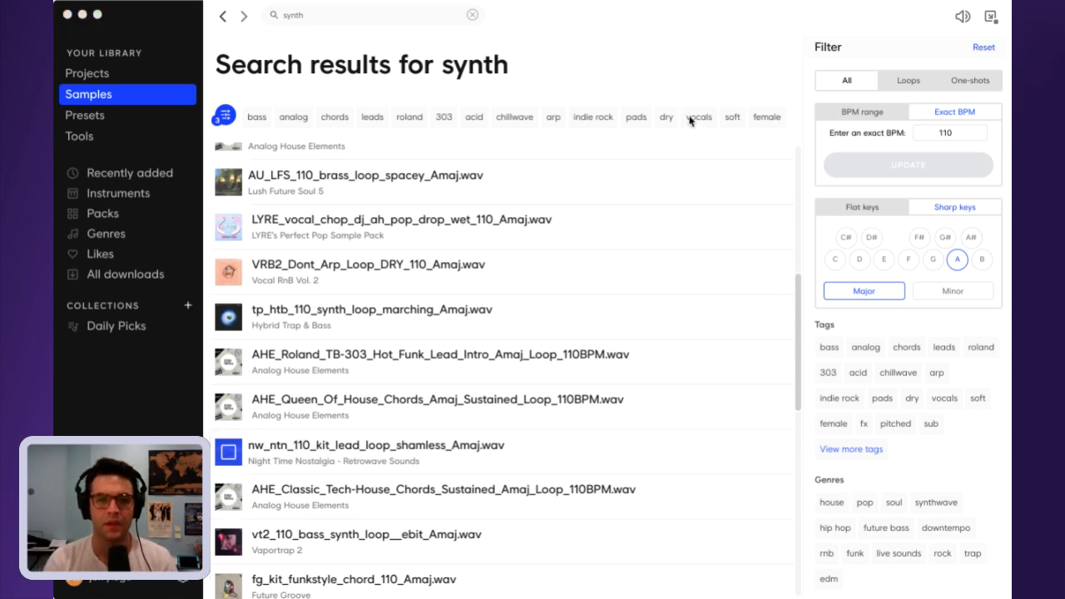
left_click_drag(655, 116, 990, 308)
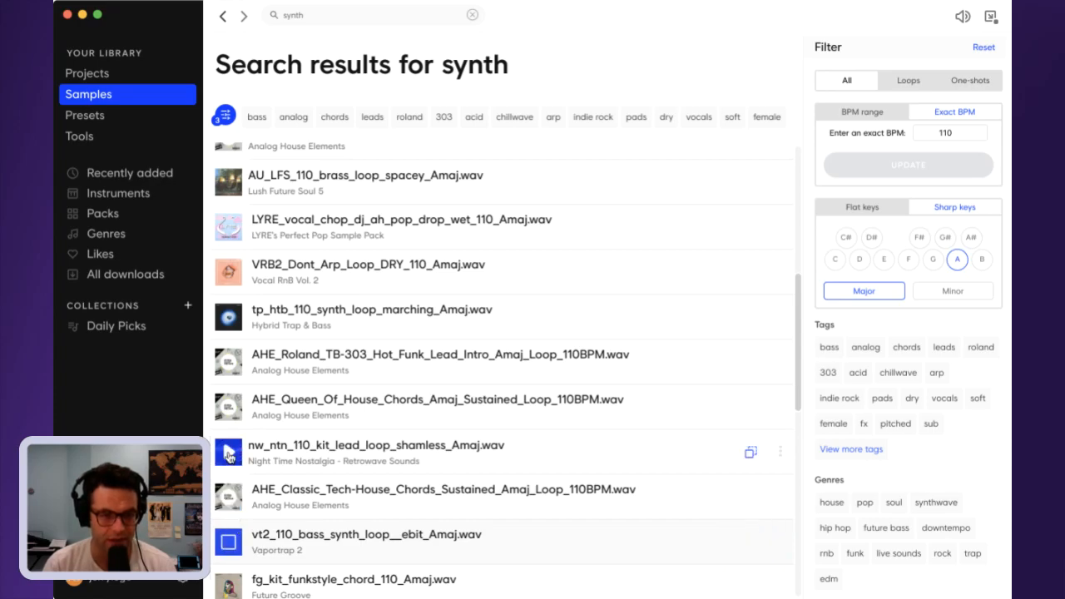
- Audition the AHE_Queen_Of_House_Chords, AHE_Roland Hot Funk Lead, fg_kit_funkstyle_chord and AU_LFS_110_chords_loop_strings samples
left_click(229, 409)
left_click(228, 364)
left_click(229, 582)
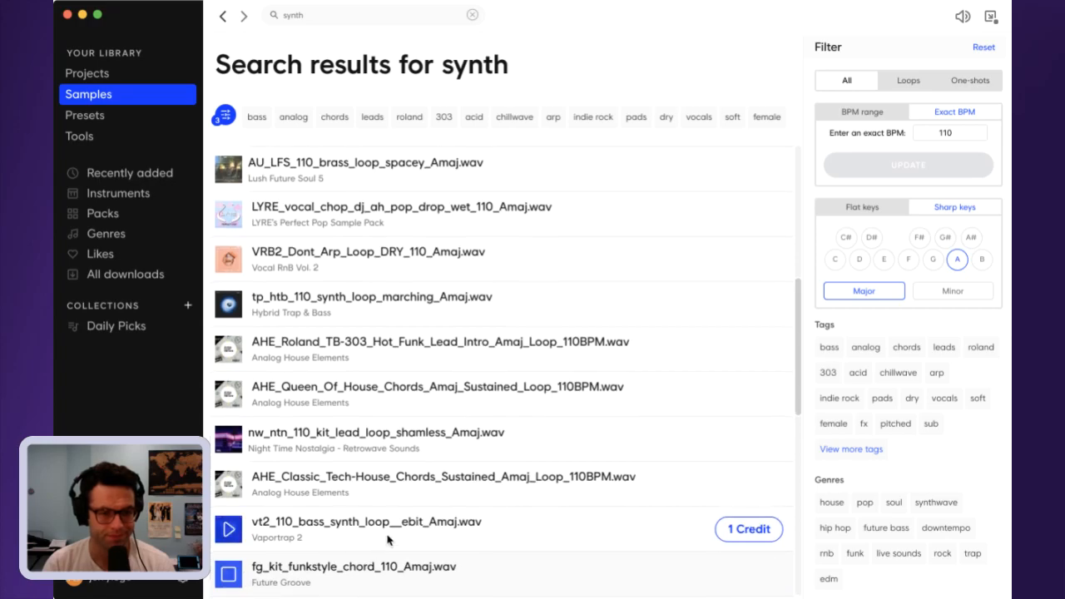
scroll(386, 545, "down", 3)
left_click(227, 522)
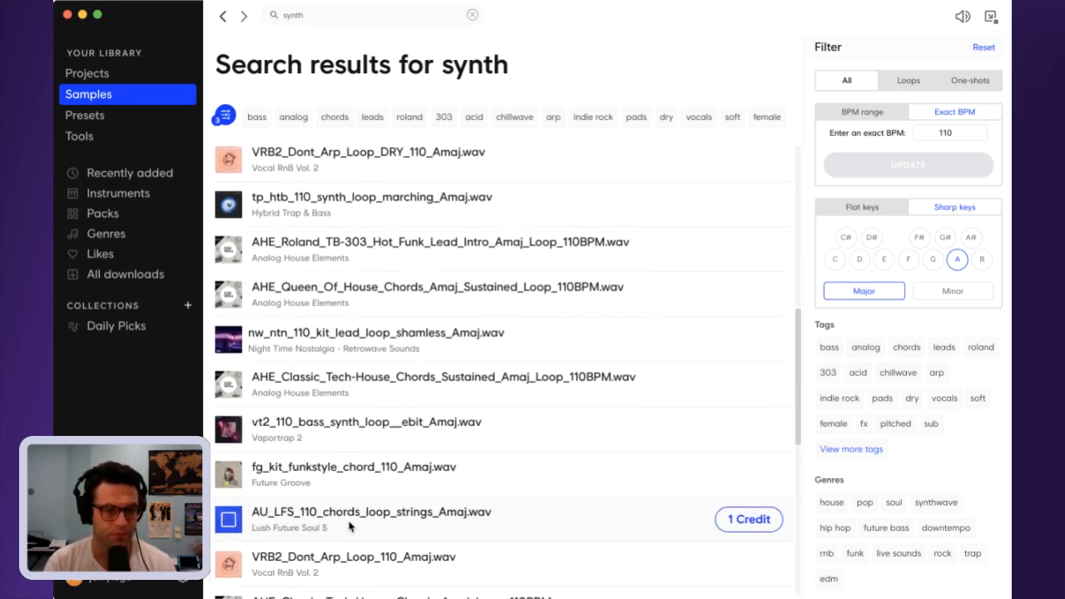
scroll(512, 558, "up", 1)
scroll(524, 554, "down", 5)
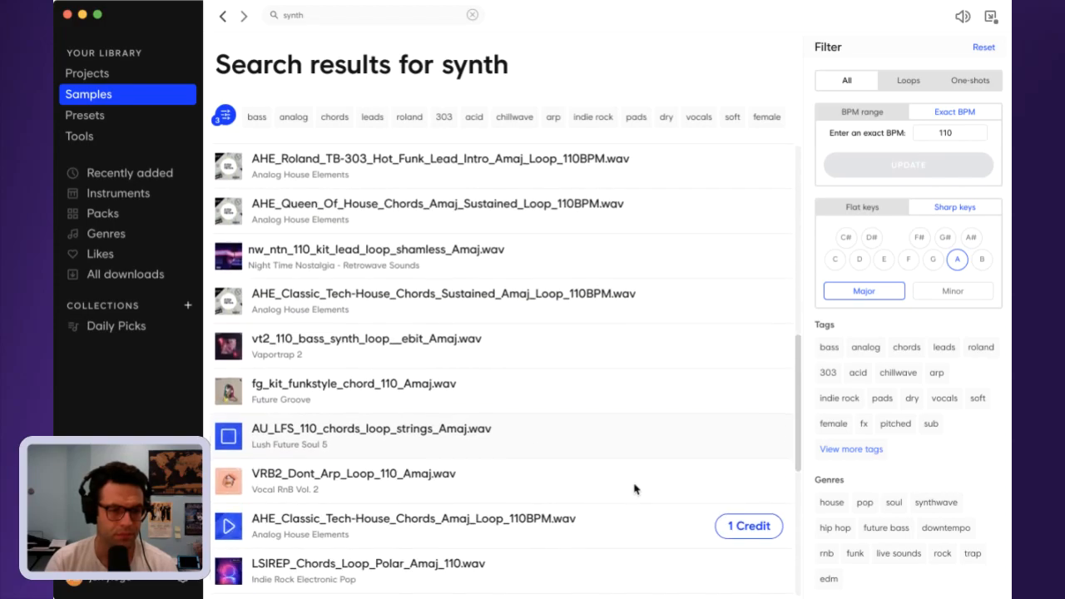
scroll(232, 488, "up", 1)
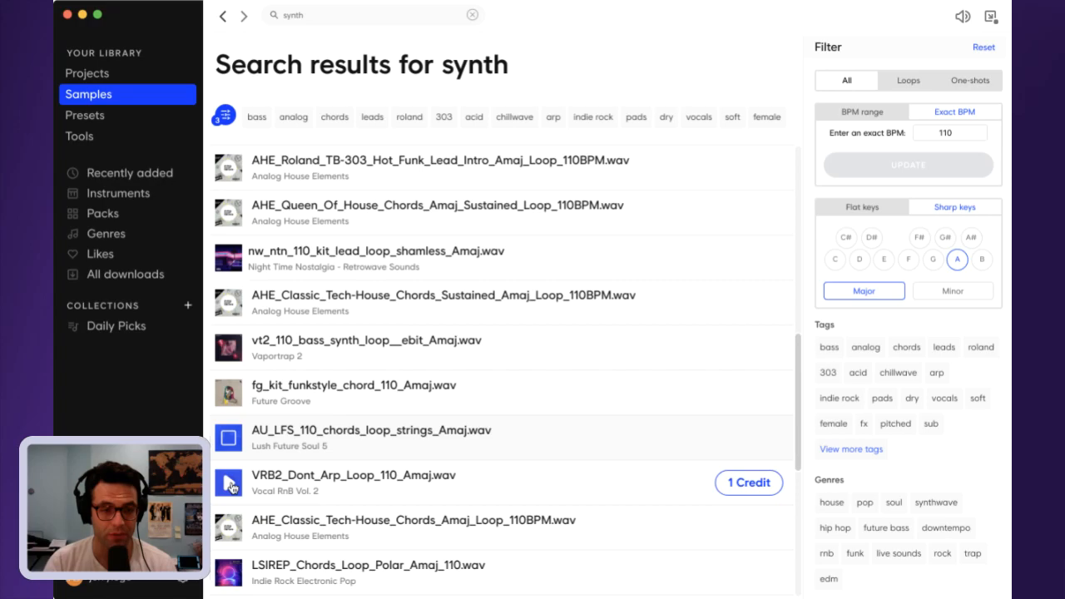
scroll(266, 443, "down", 1)
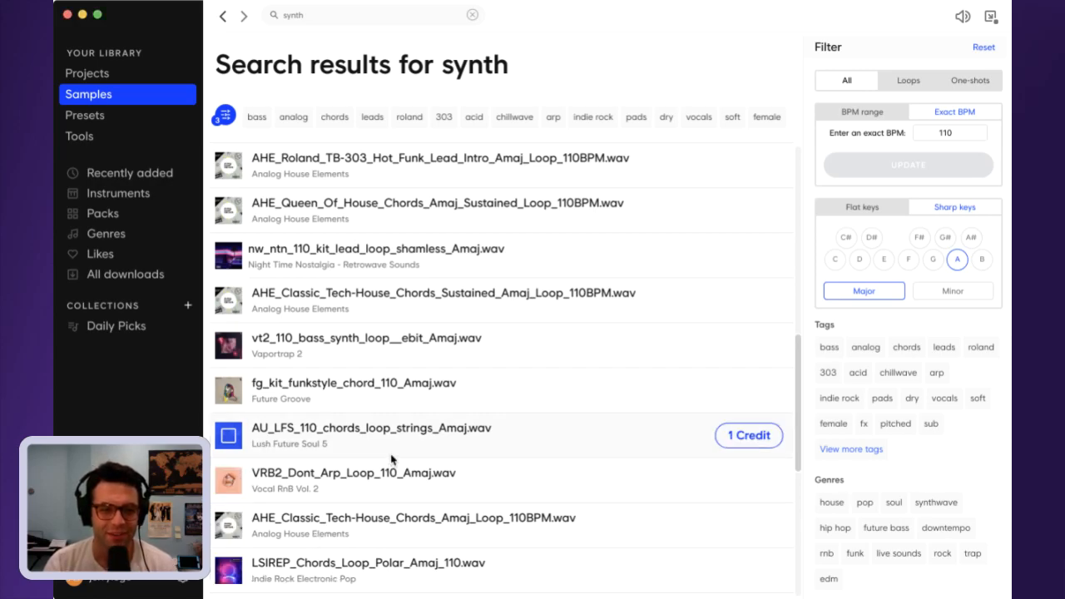
- Download AU_LFS_110_chords_loop_strings for one credit and open its enclosing folder
left_click(739, 435)
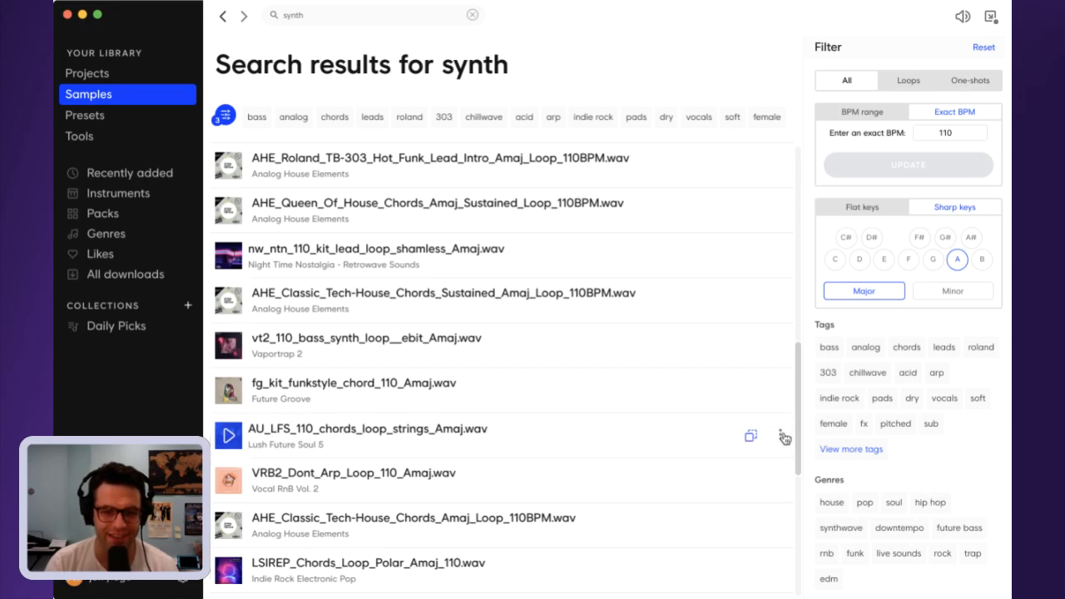
left_click(780, 436)
left_click(727, 494)
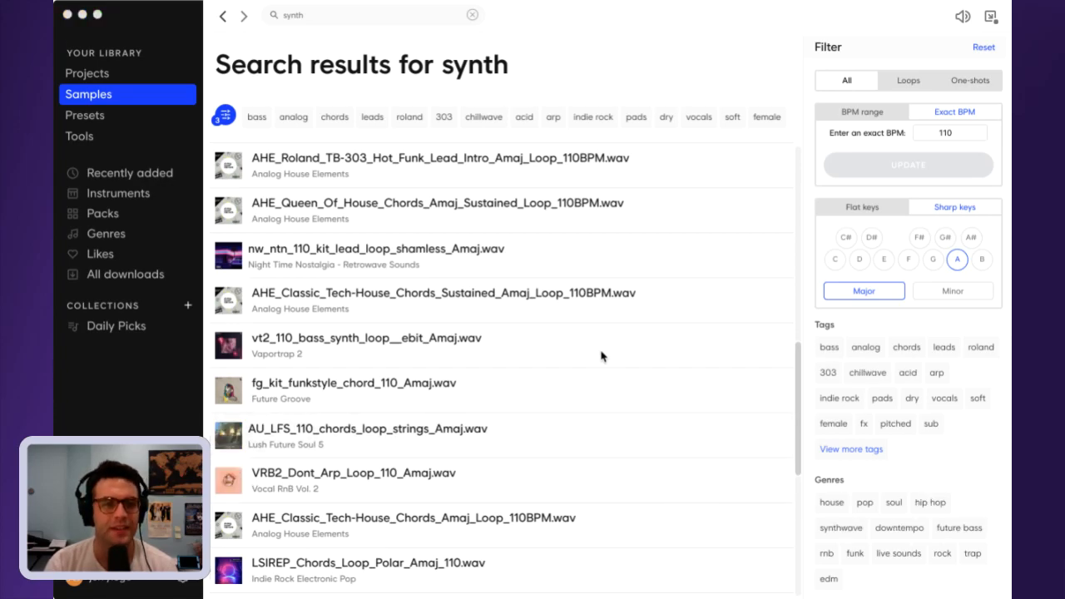
left_click_drag(679, 215, 946, 320)
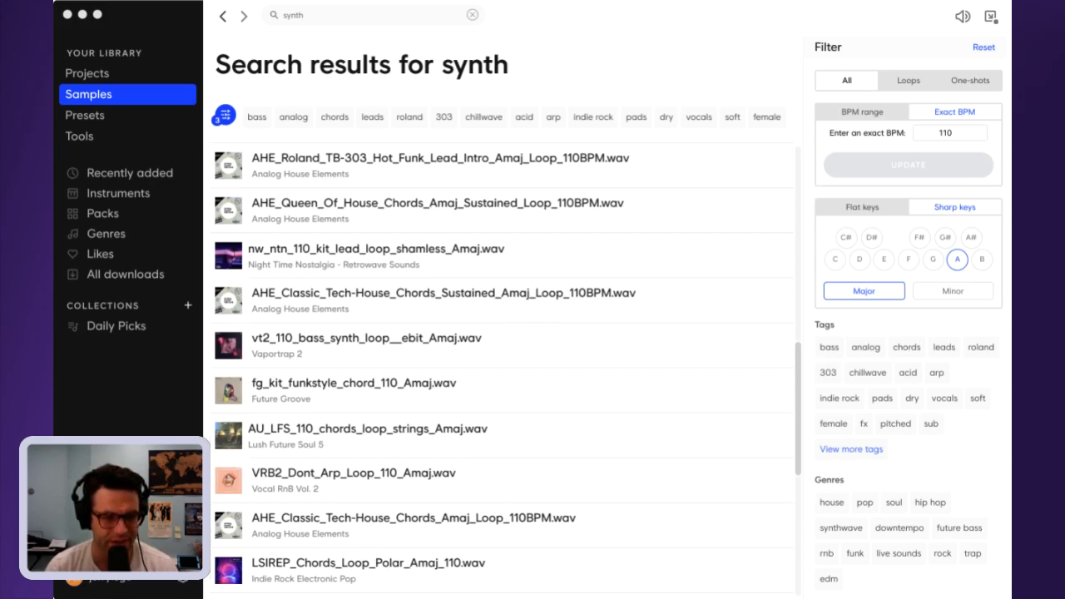
- Audition the AHE_Classic_Tech-House_Chords and LSIREP_Chords_Loop_Polar samples in the synth results
left_click(236, 526)
left_click(228, 571)
scroll(442, 483, "down", 5)
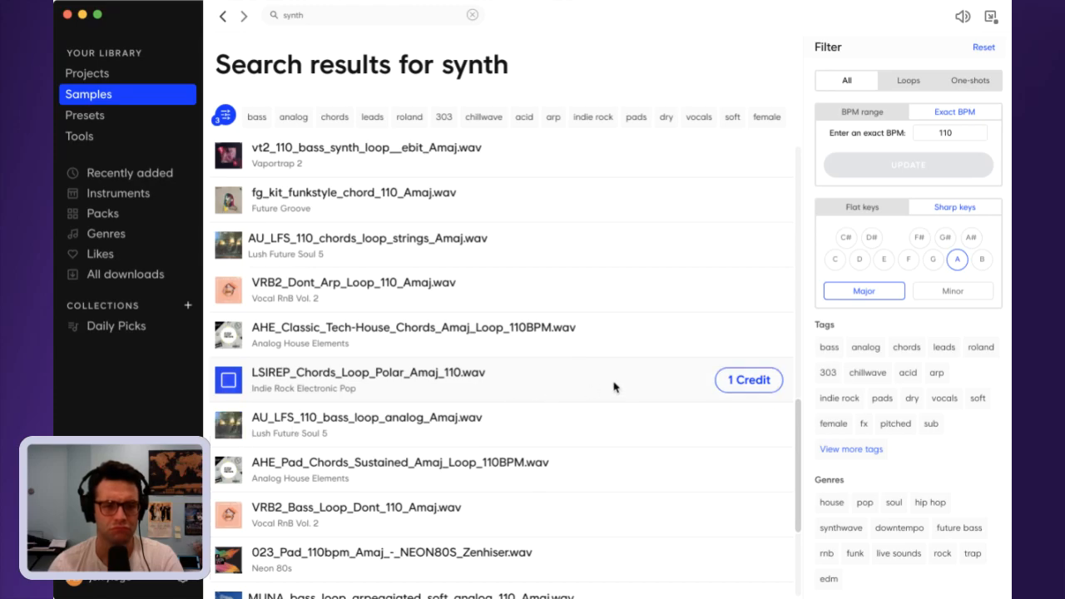
- Download LSIREP_Chords_Loop_Polar_Amaj_110.wav for one credit and open its enclosing folder
left_click(740, 389)
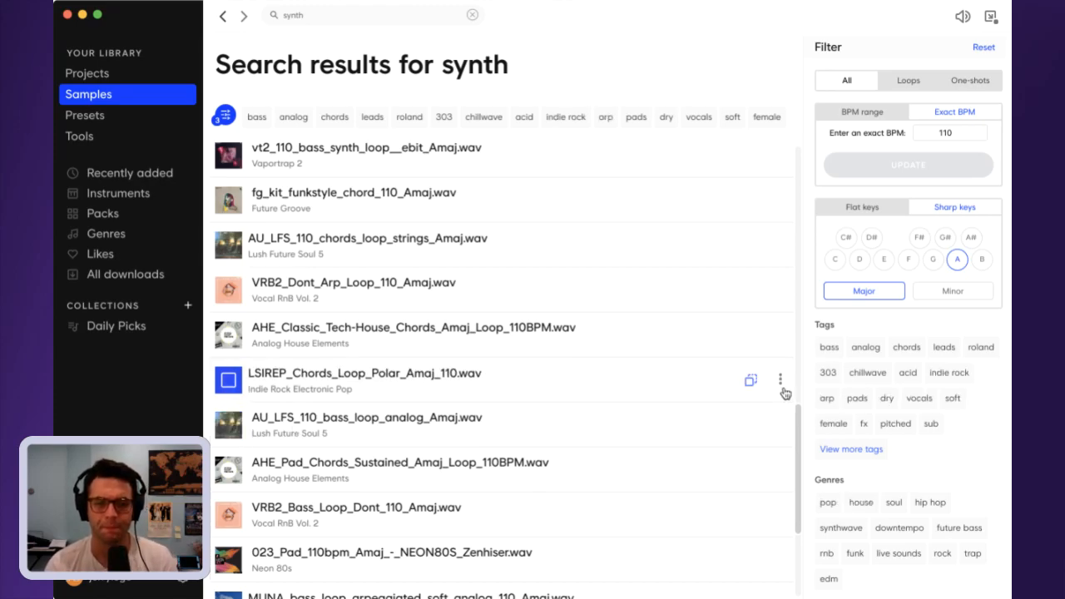
left_click(782, 388)
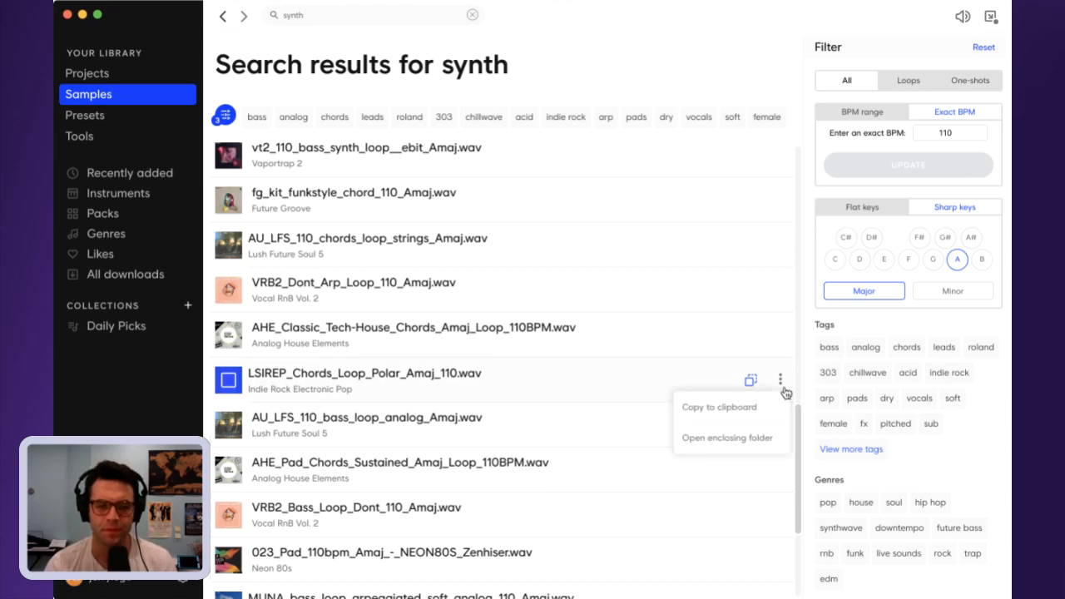
left_click(755, 436)
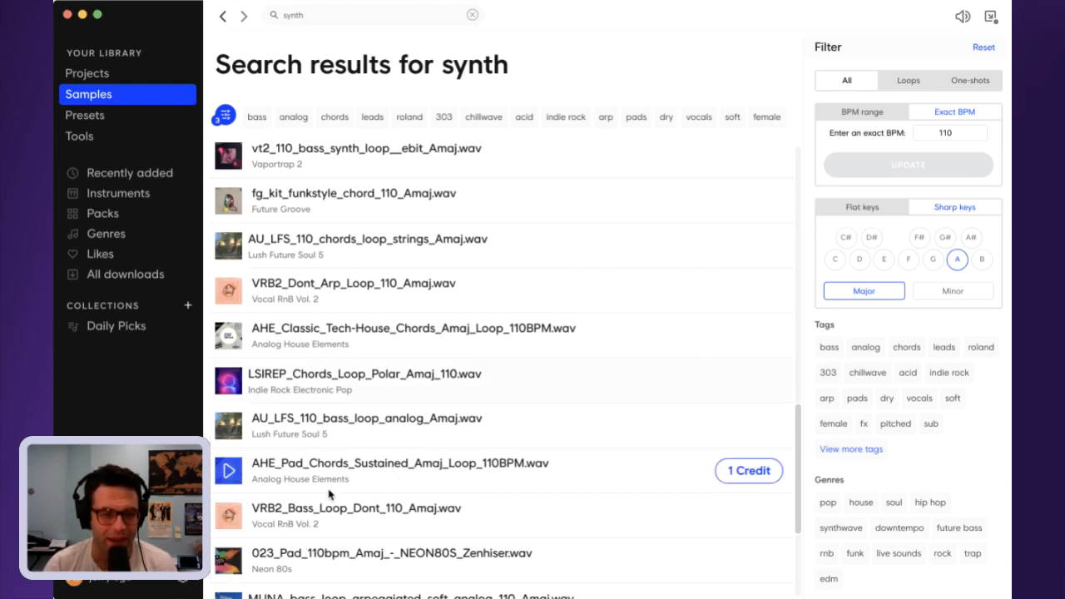
- Audition and download 023_Pad_110bpm_Amaj_-_NEON80S_Zenhiser.wav for one credit, and open its enclosing folder
left_click(228, 556)
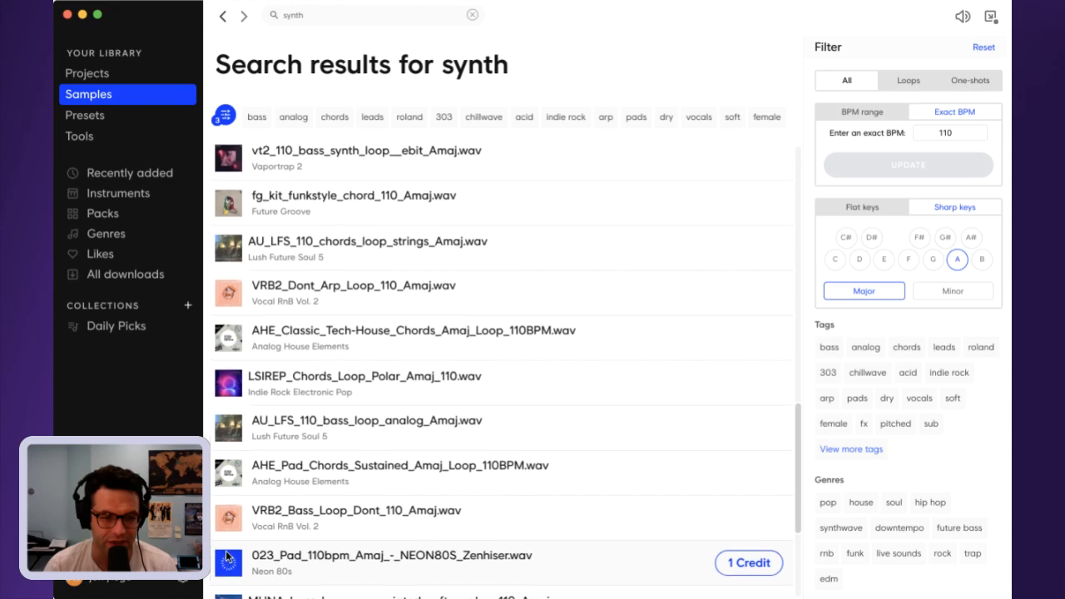
scroll(299, 564, "down", 1)
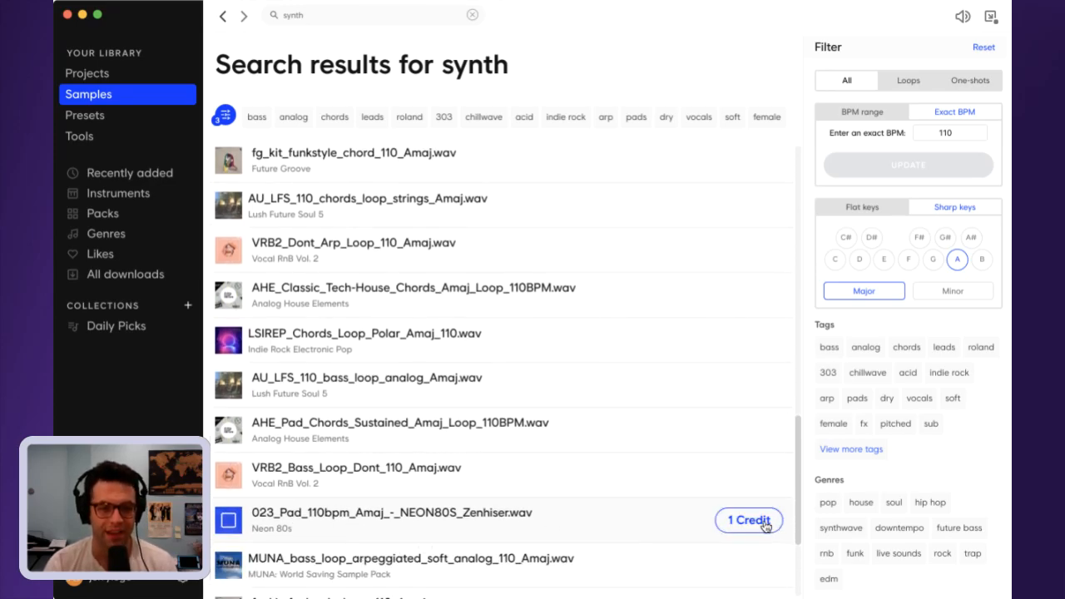
left_click(764, 521)
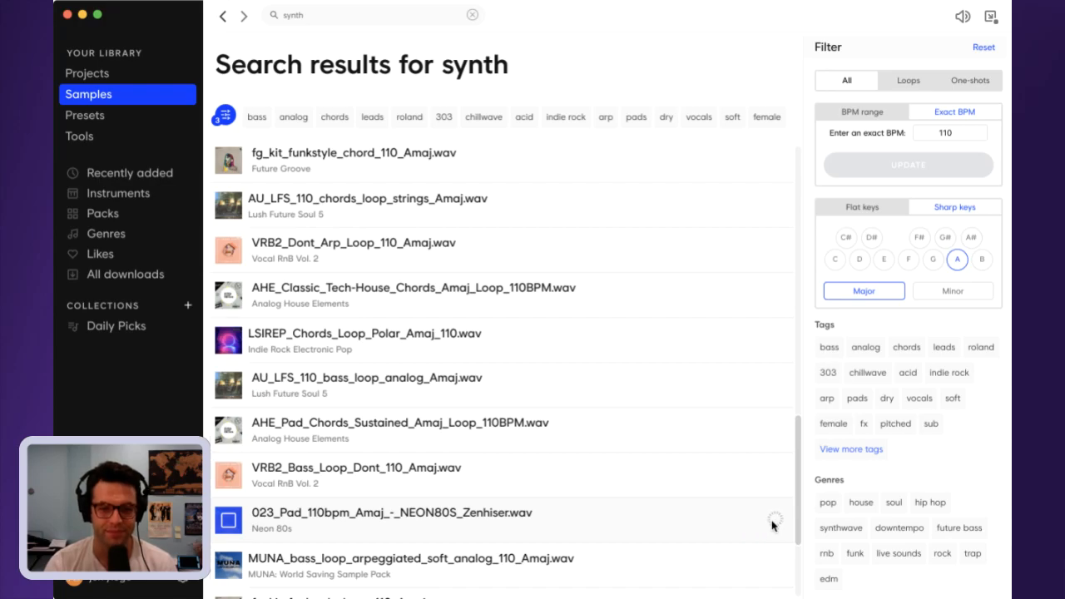
left_click(786, 521)
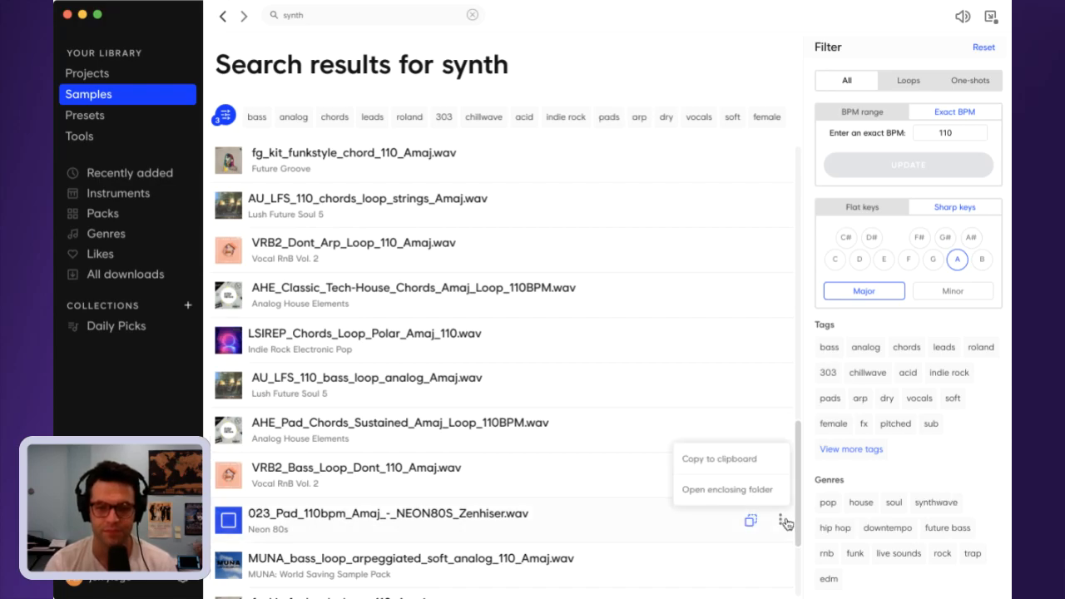
left_click(727, 489)
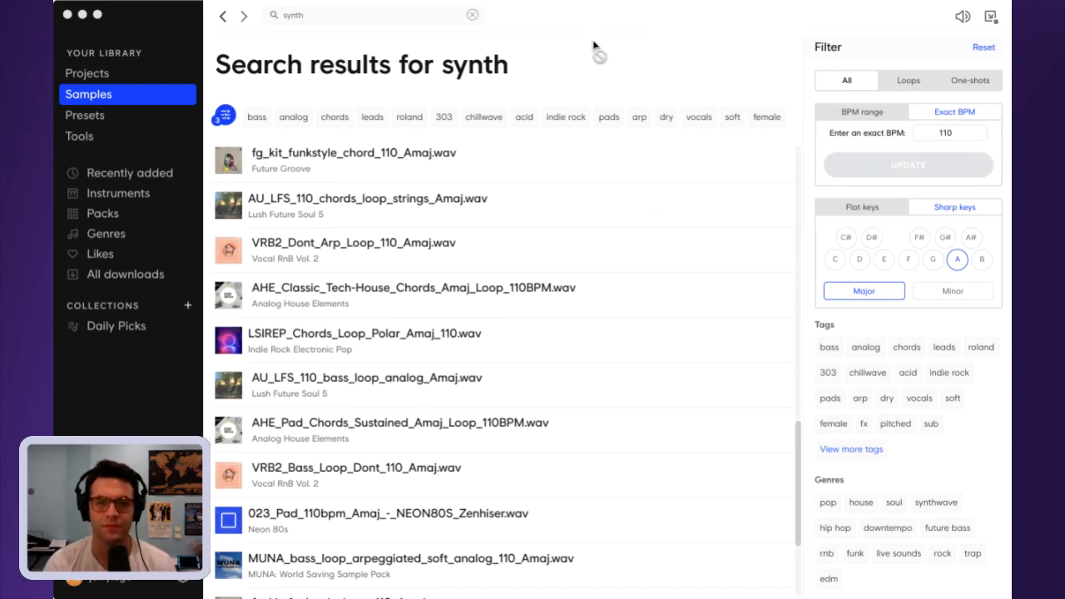
left_click_drag(597, 50, 963, 398)
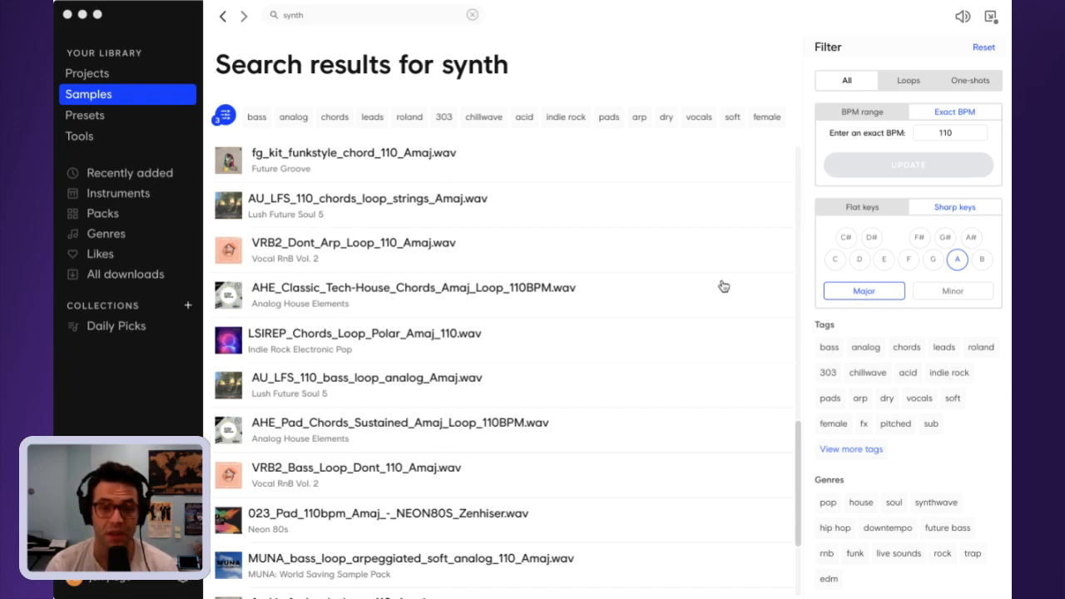
- Return to Splice and show the recently added samples in the library
key("super+Tab")
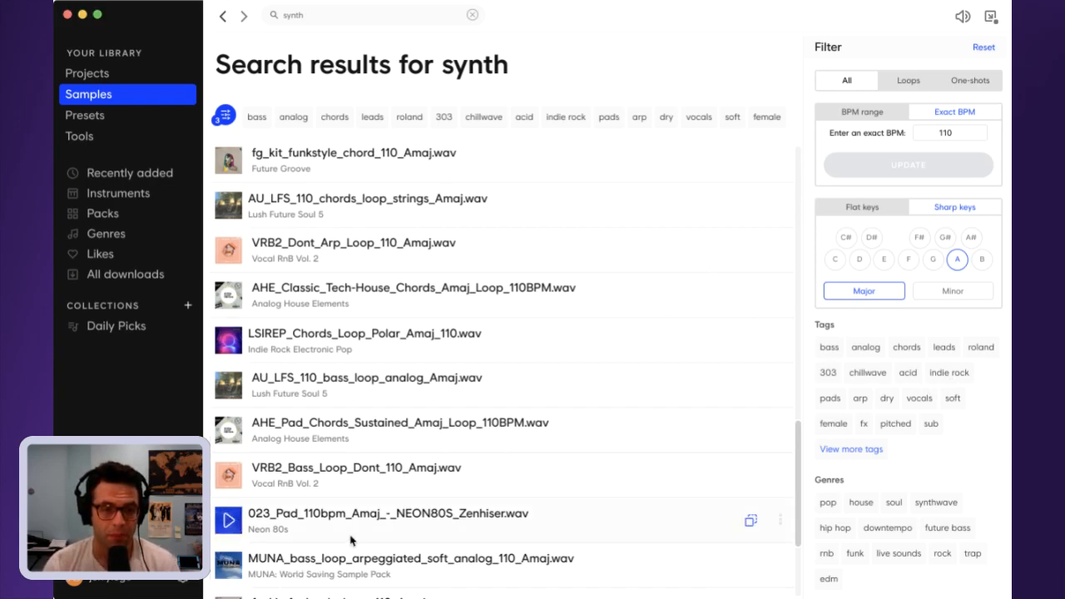
left_click(106, 99)
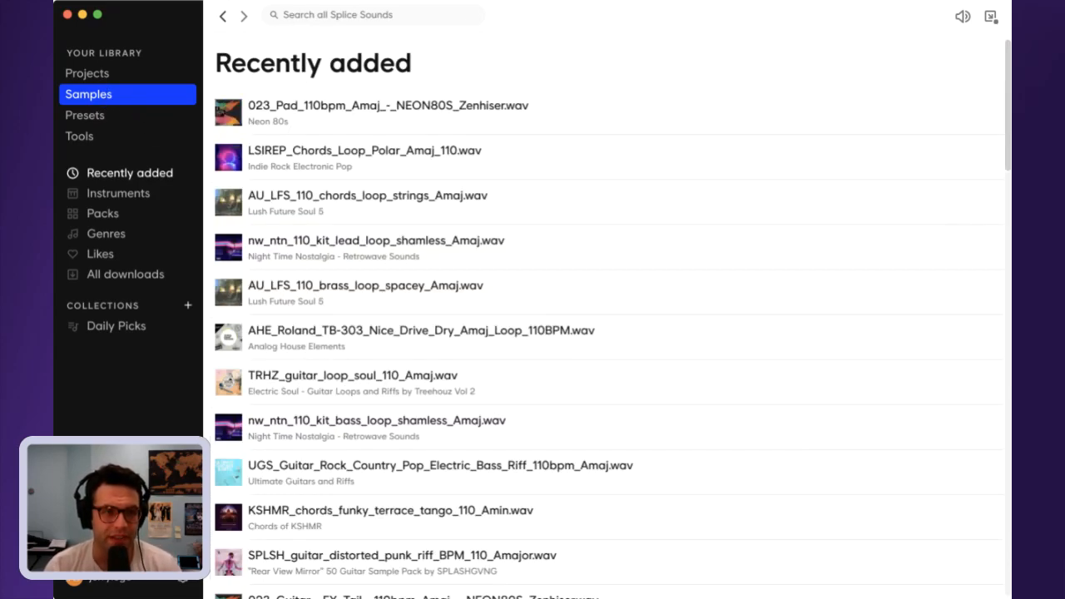
key("super+Tab")
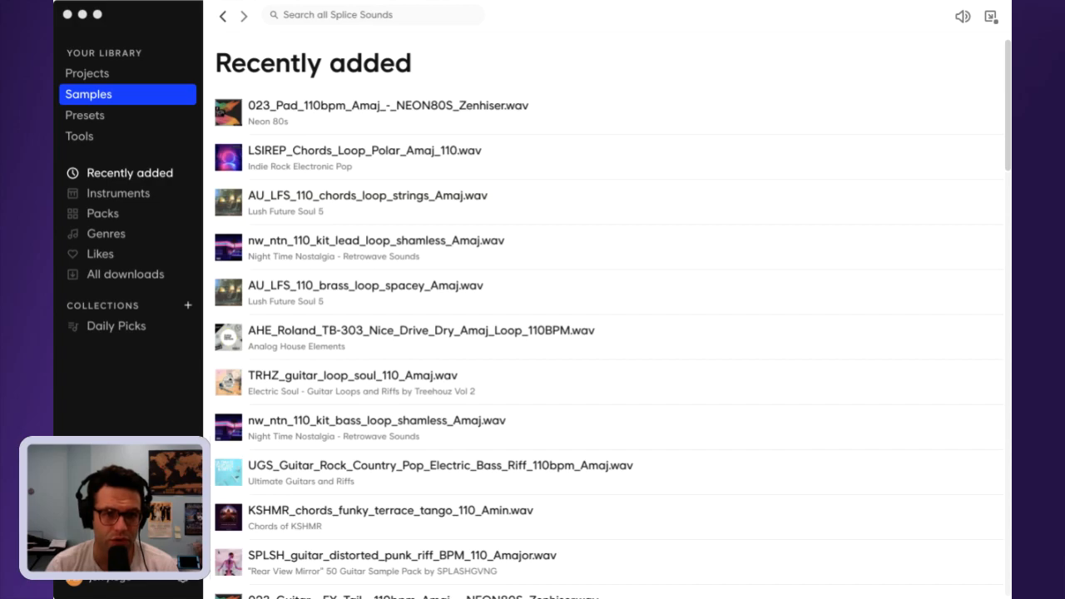
key("super+Tab")
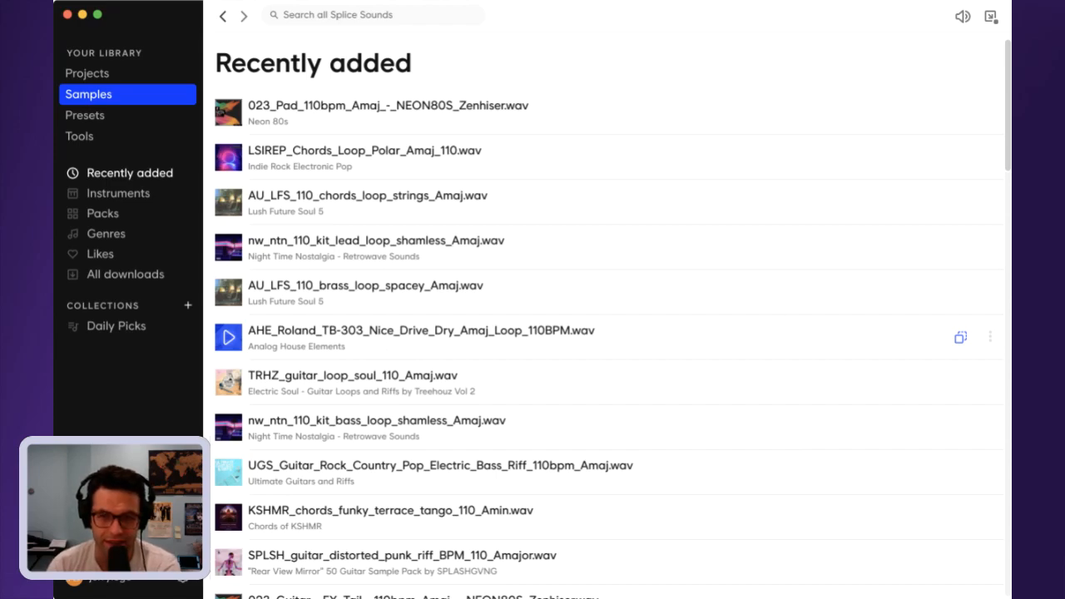
key("super+Tab")
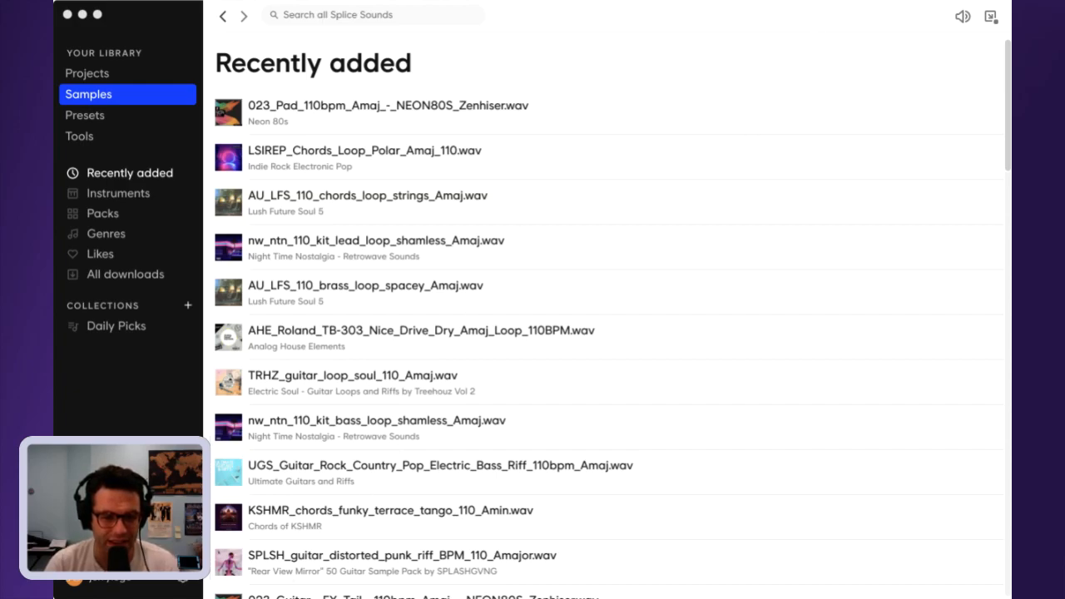
key("super+Tab")
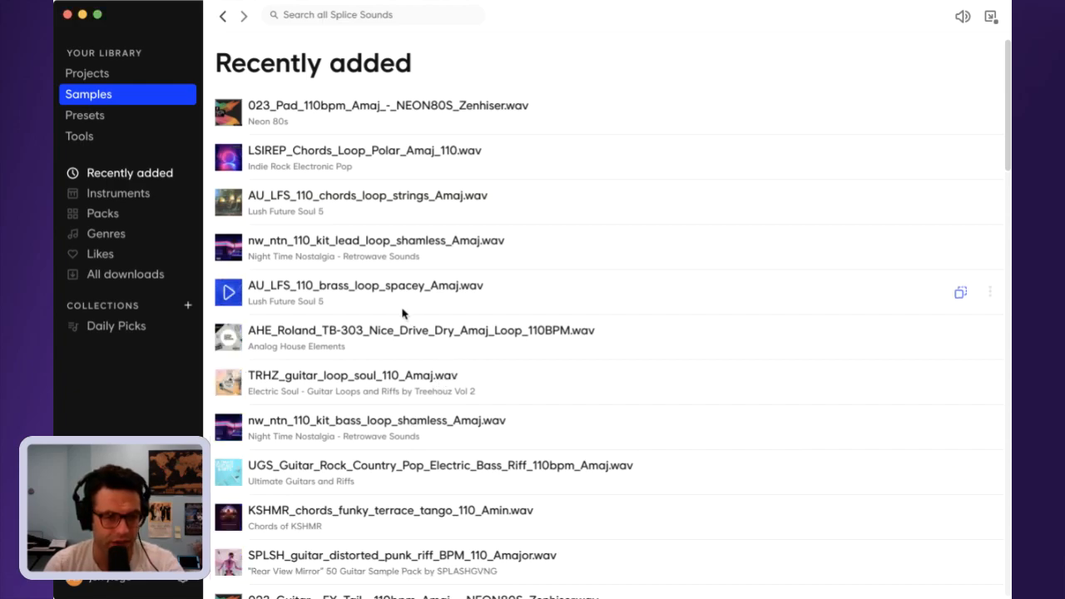
- Find 022_a__Drum_Beat_110bpm_-_RETROWAVE_Zenhiser.wav among the recently added samples, audition it and open its Retrowave pack
scroll(400, 323, "down", 3)
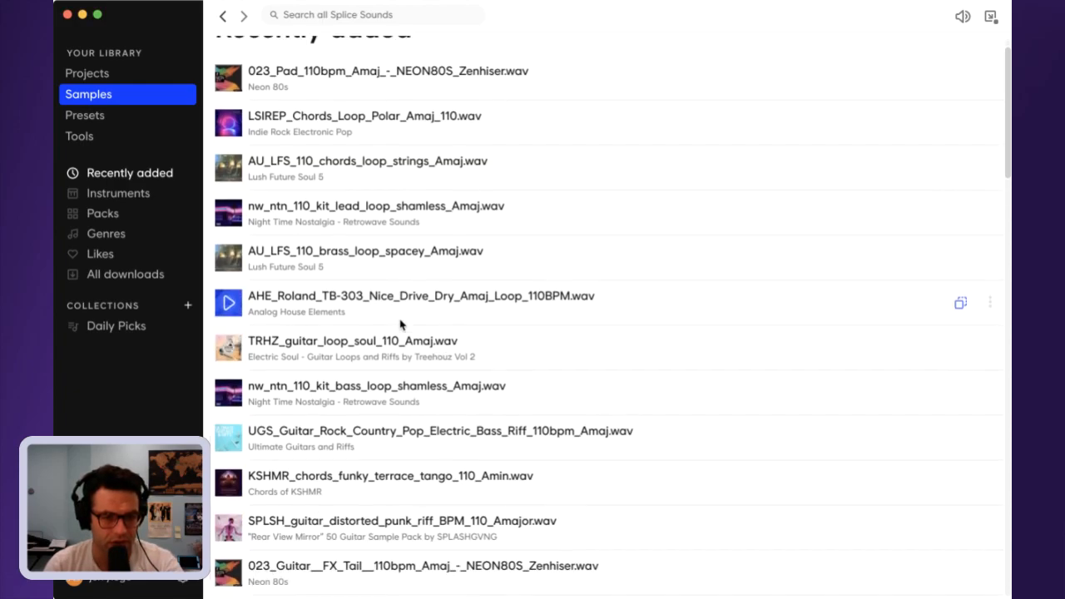
scroll(400, 324, "down", 7)
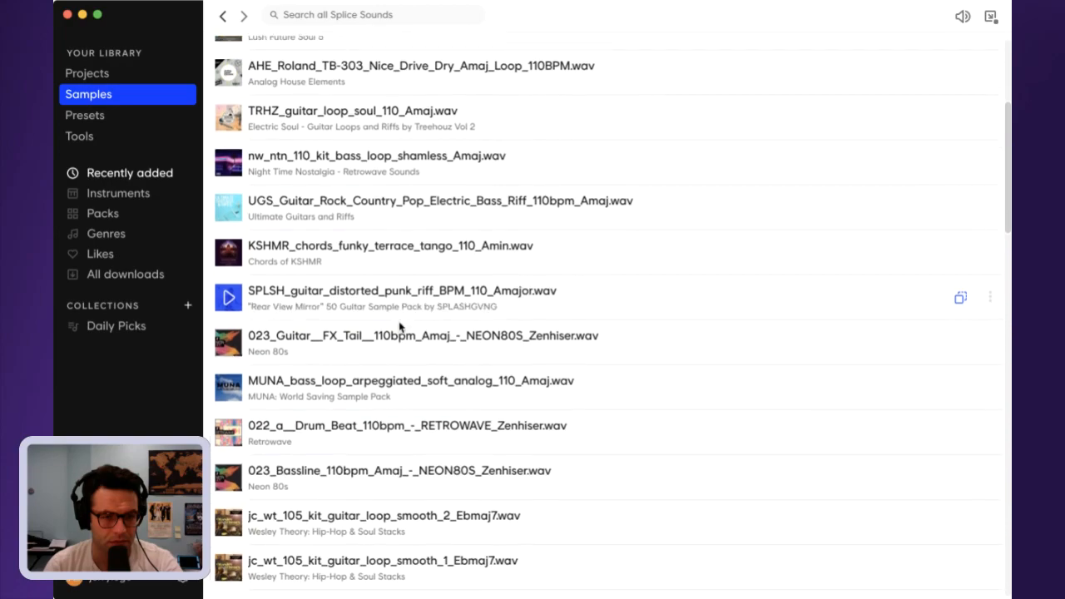
scroll(400, 327, "down", 3)
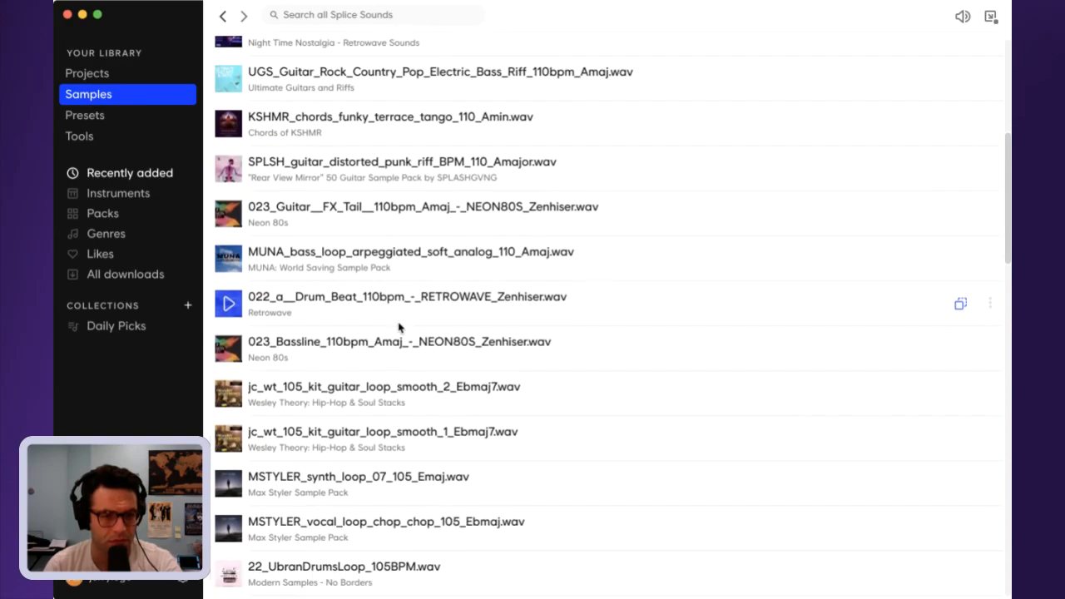
scroll(397, 327, "down", 2)
scroll(397, 327, "up", 2)
scroll(398, 327, "up", 1)
left_click(234, 326)
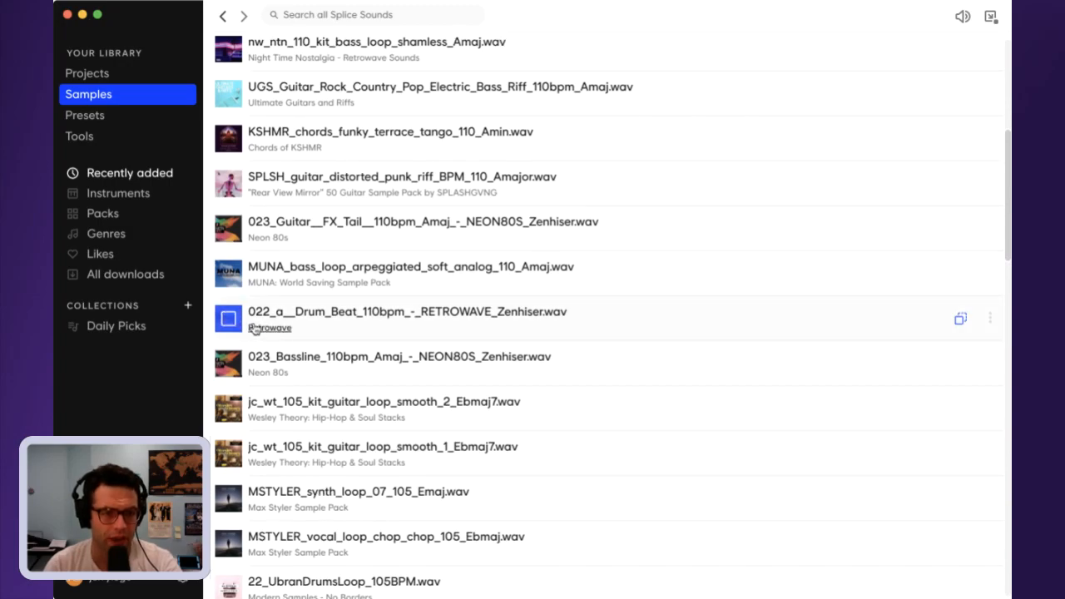
left_click(258, 329)
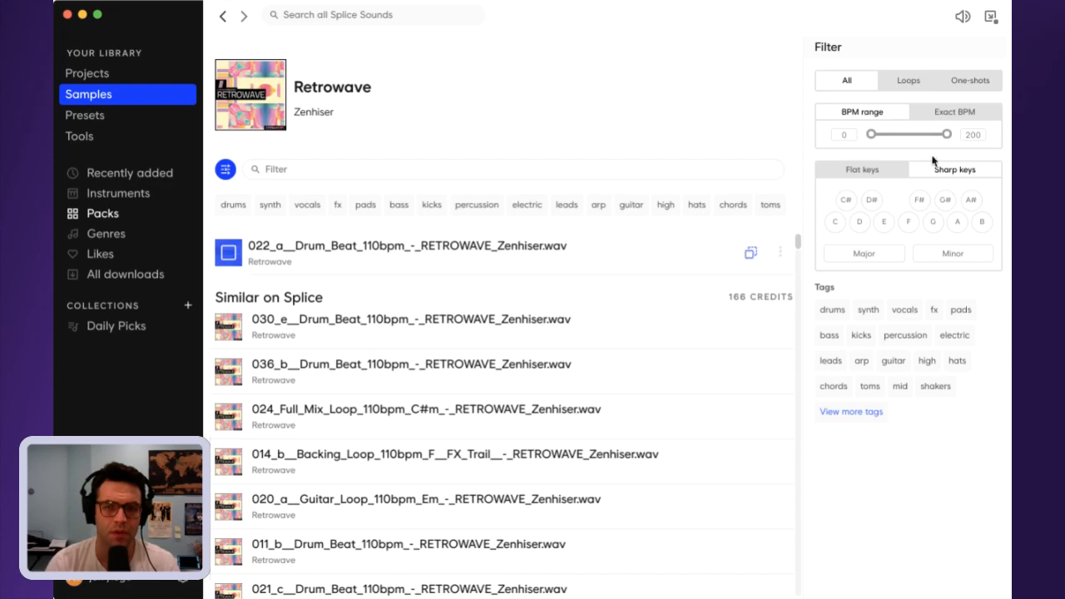
- Filter the Retrowave pack's samples to an exact BPM of 110
left_click(956, 123)
left_click(957, 131)
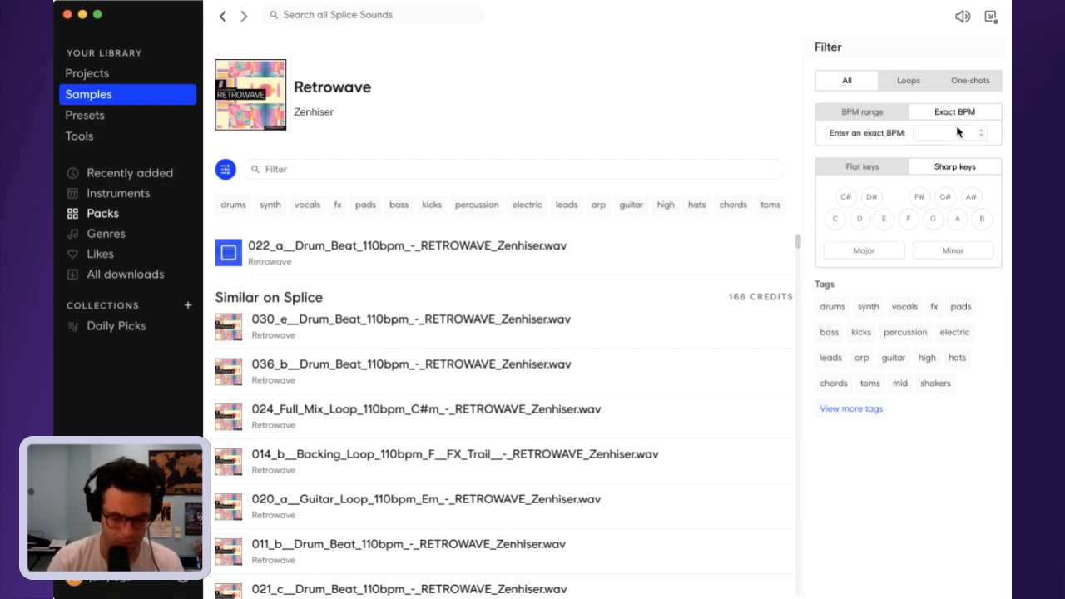
type("110")
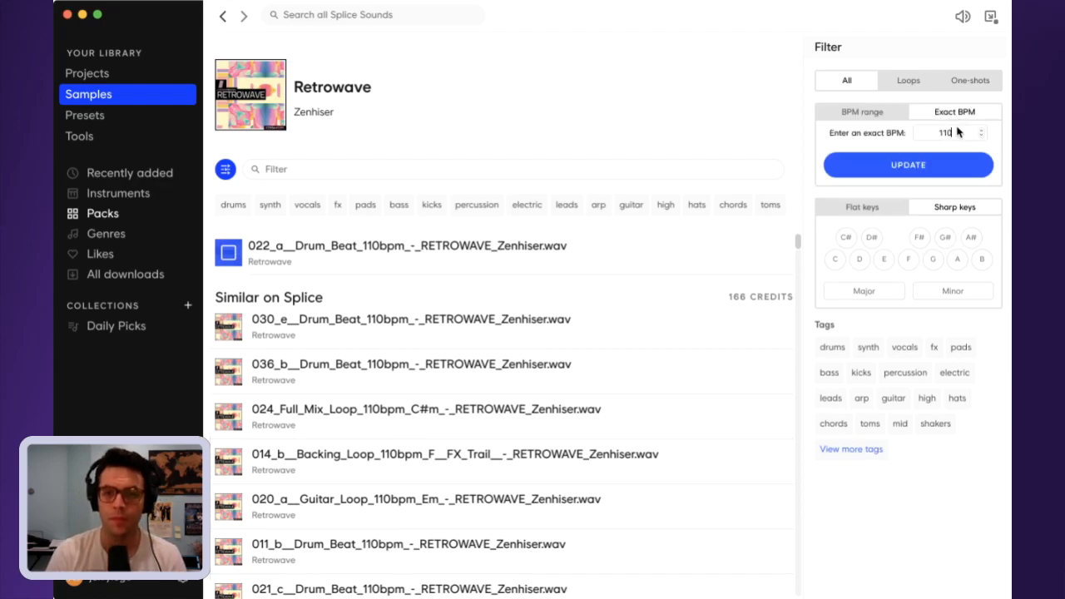
left_click(904, 170)
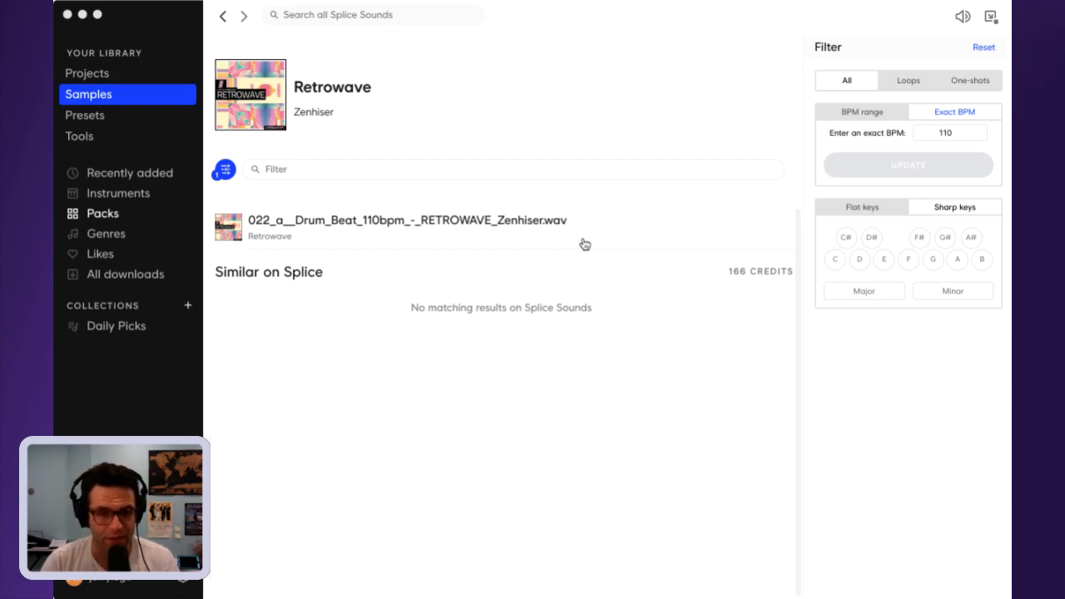
left_click(425, 546)
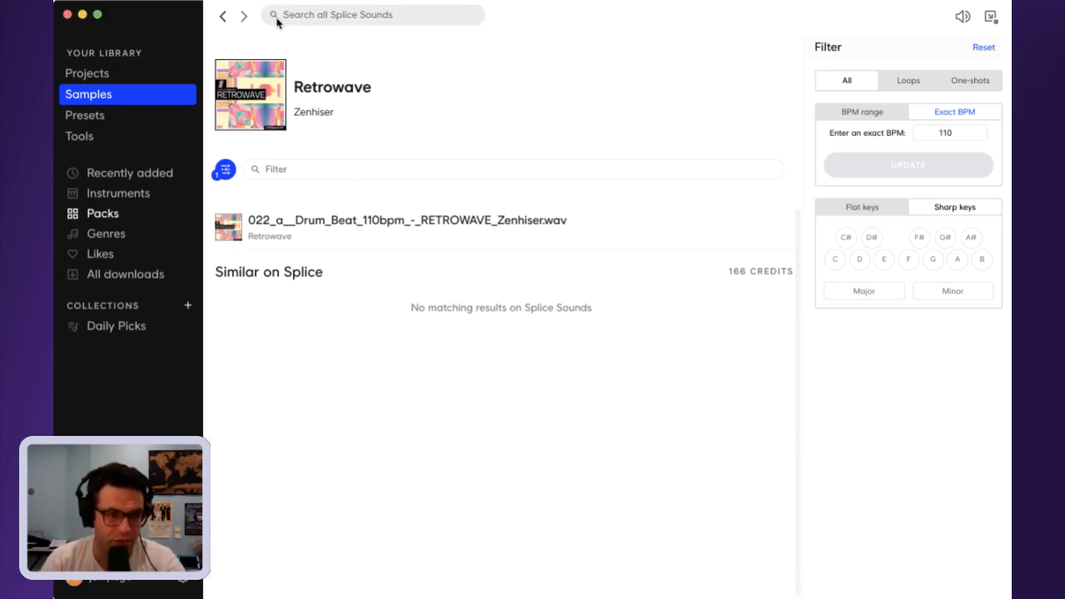
- Search all Splice sounds for "80s drums" and filter the results to an exact BPM of 110
left_click(311, 16)
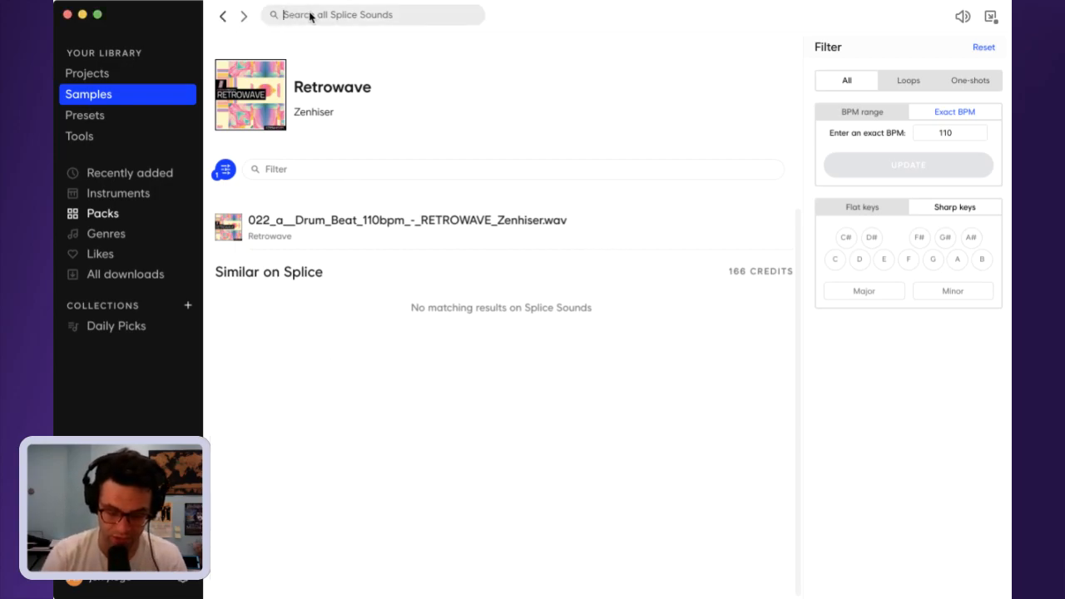
type("80s drums")
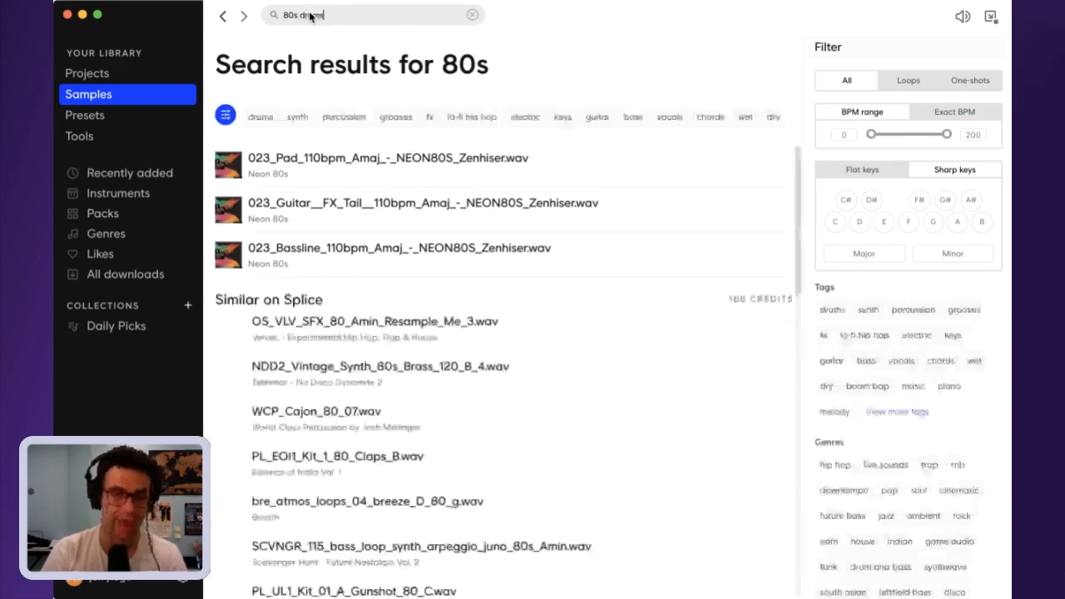
left_click(956, 112)
left_click(941, 133)
type("80")
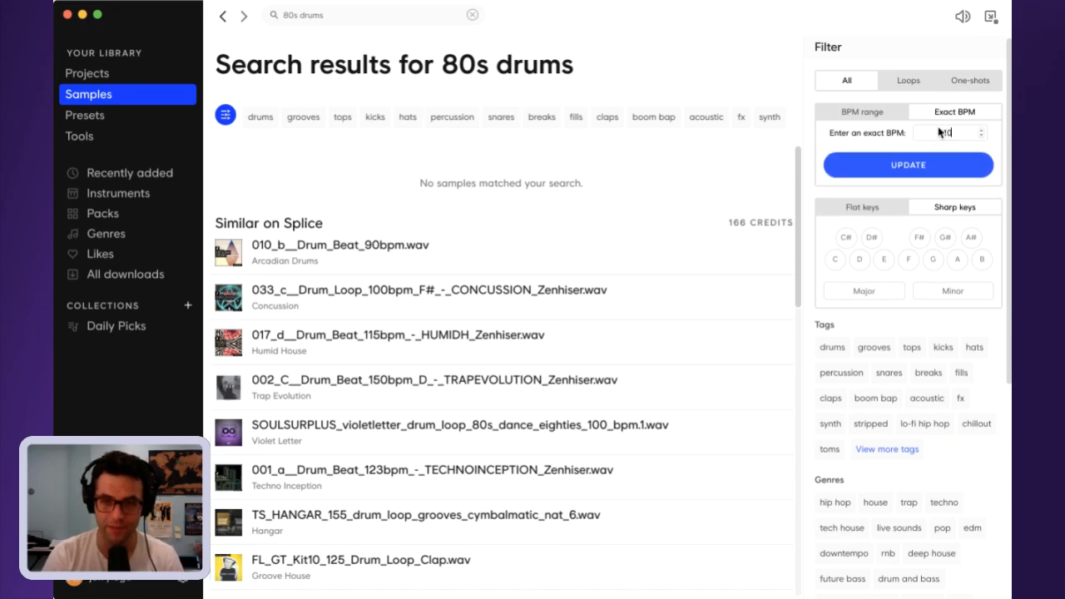
left_click(908, 166)
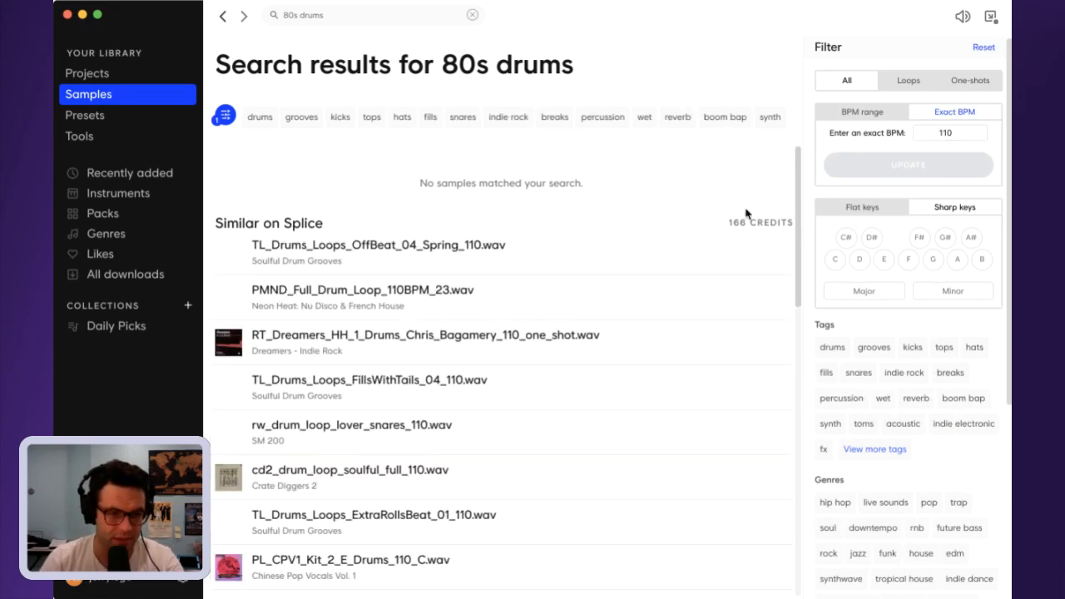
- Audition the TL_Drums_Loops_OffBeat_04_Spring, TL_Drums_Loops_FillsWithTails_04, rw_drum_loop_lover_snares and cd2_drum_loop_soulful_full samples
left_click(229, 252)
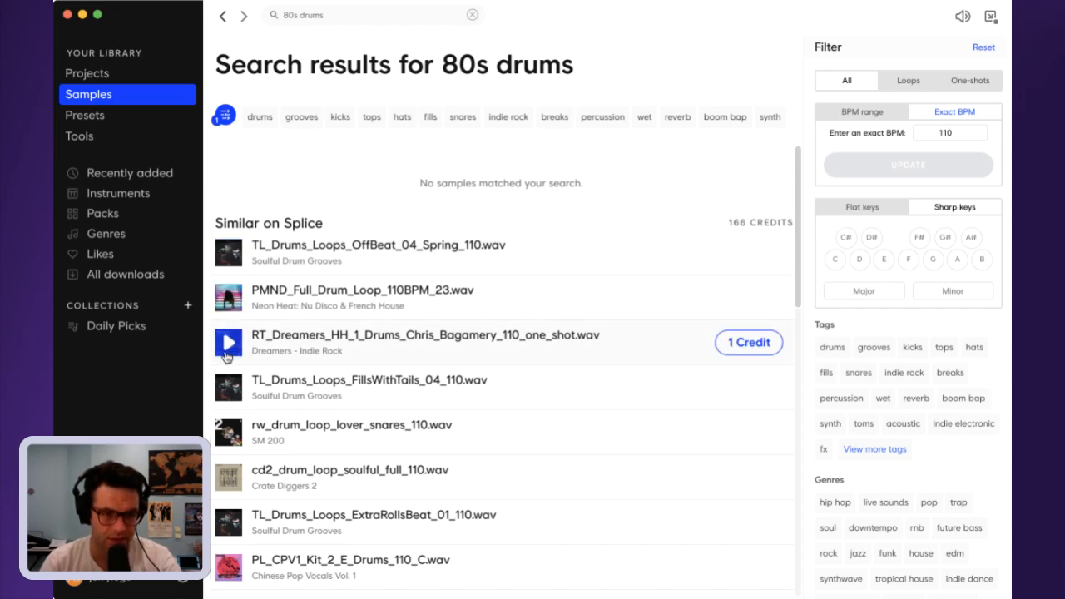
scroll(219, 291, "down", 1)
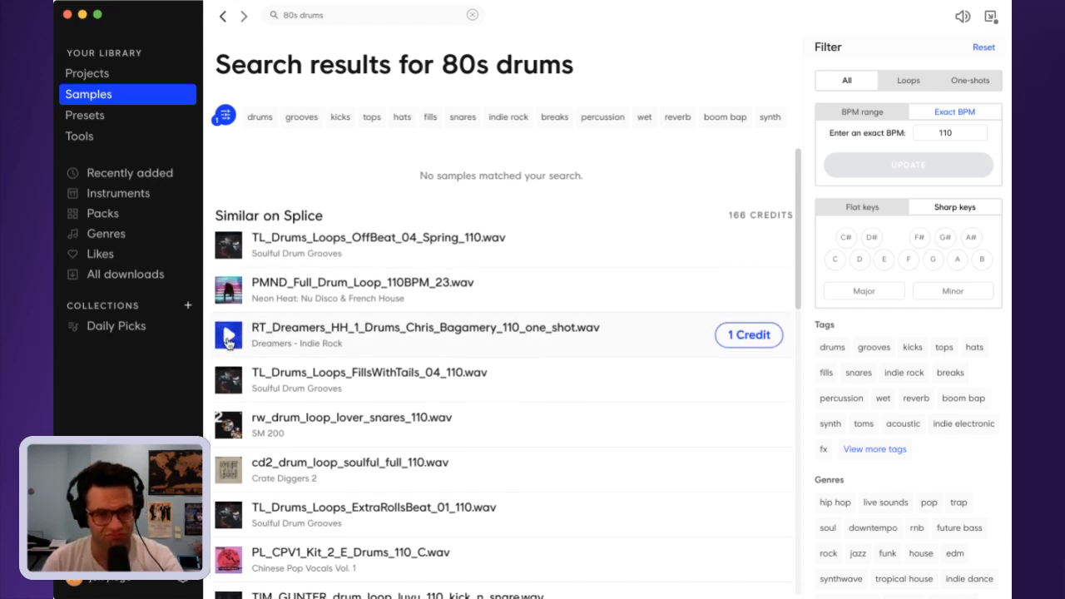
left_click(229, 379)
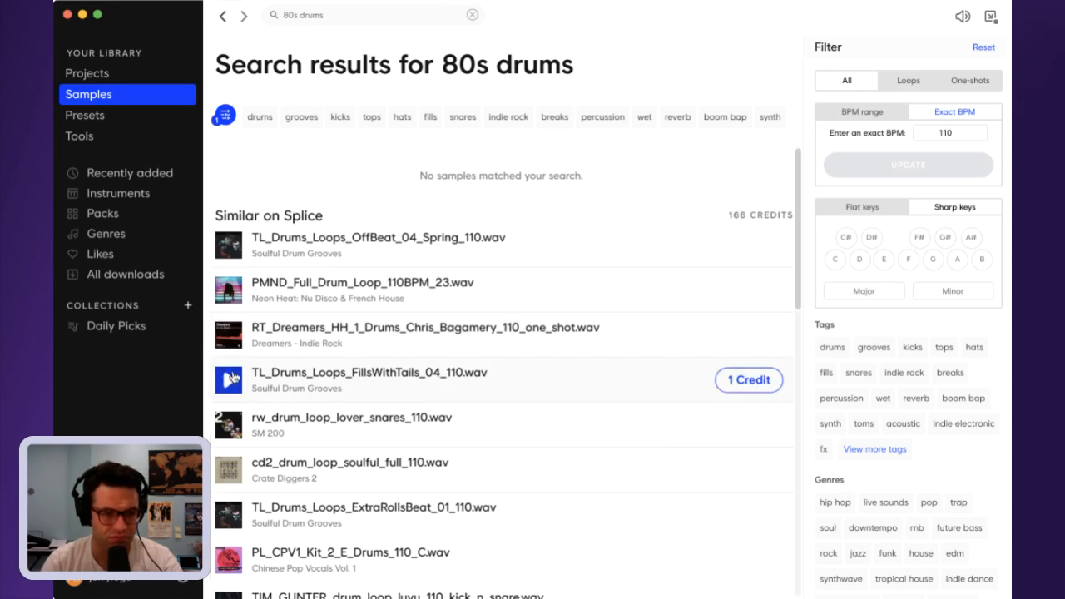
left_click(228, 425)
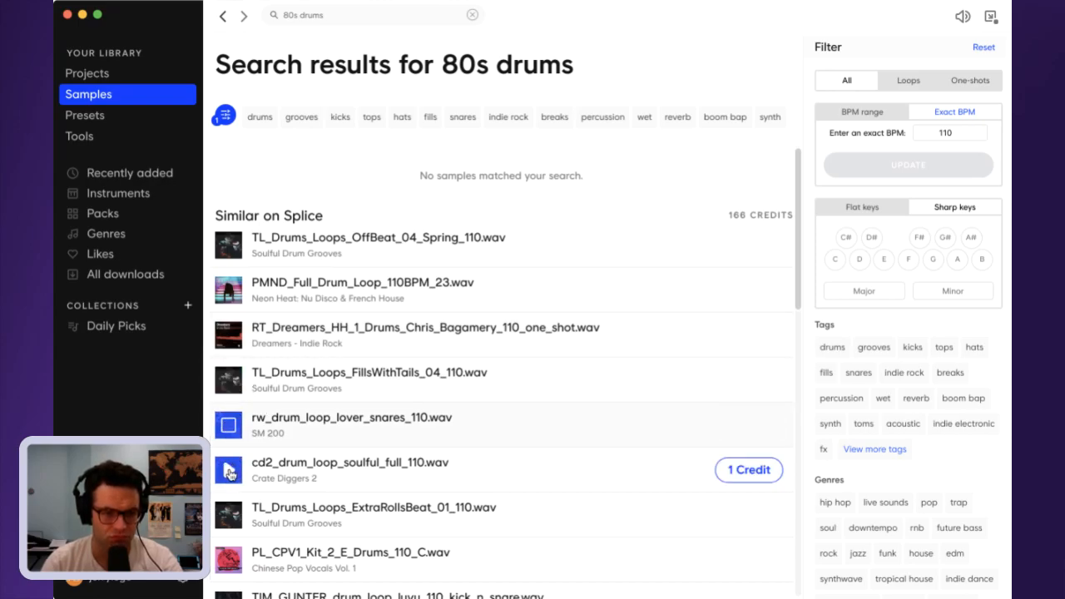
left_click(229, 471)
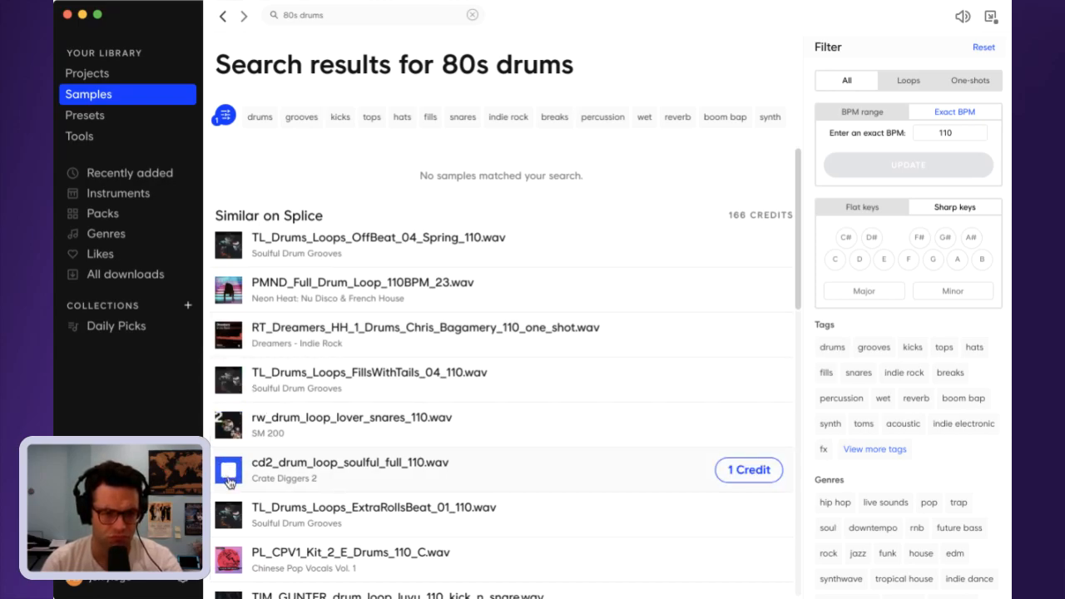
- Audition the TL_Drums_Loops_ExtraRollsBeat_01, PL_CPV1_Kit_2_E_Drums and TIM_GUNTER_drum_loop_luvu_110_kick_n_snare samples
left_click(230, 516)
left_click(233, 560)
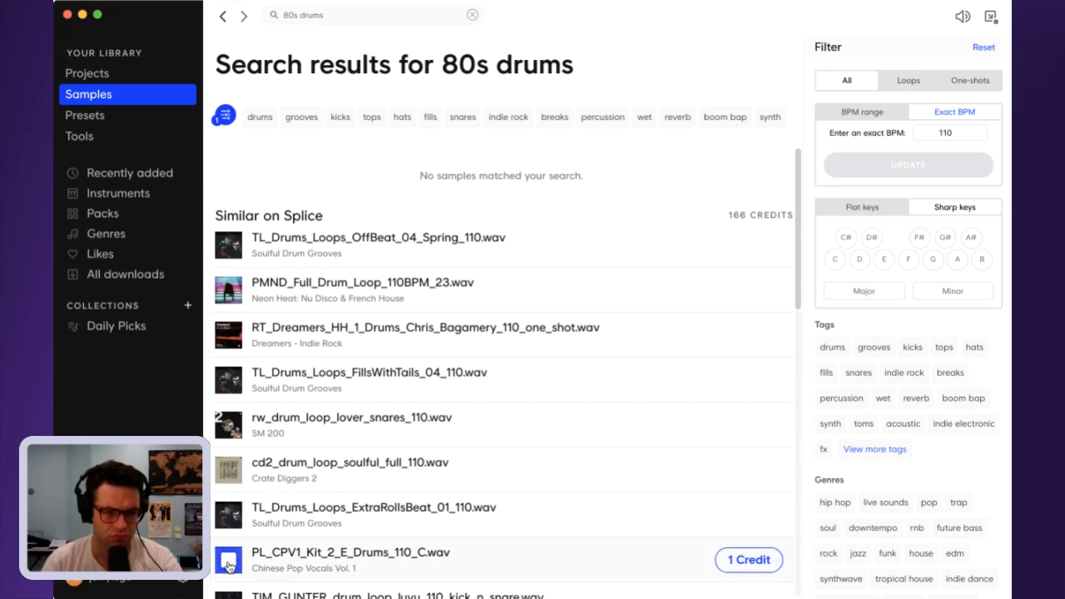
scroll(238, 565, "down", 2)
left_click(229, 516)
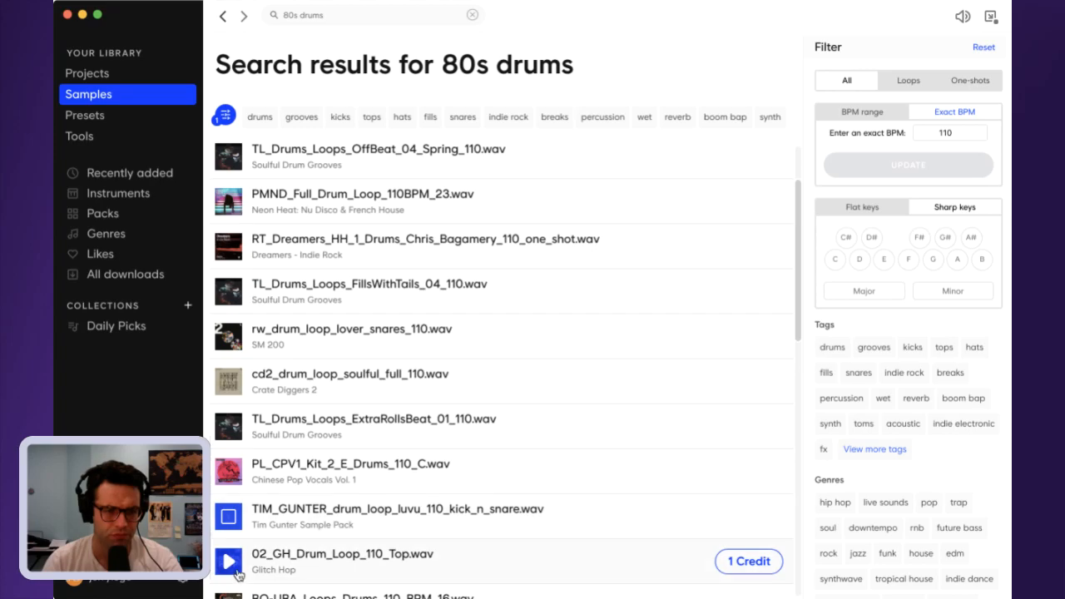
- Audition the 02_GH_Drum_Loop_110_Top and BO-UBA_Loops_Drums_110_BPM_16 samples from the search results
left_click(229, 562)
scroll(237, 574, "down", 3)
scroll(360, 557, "down", 2)
left_click(229, 359)
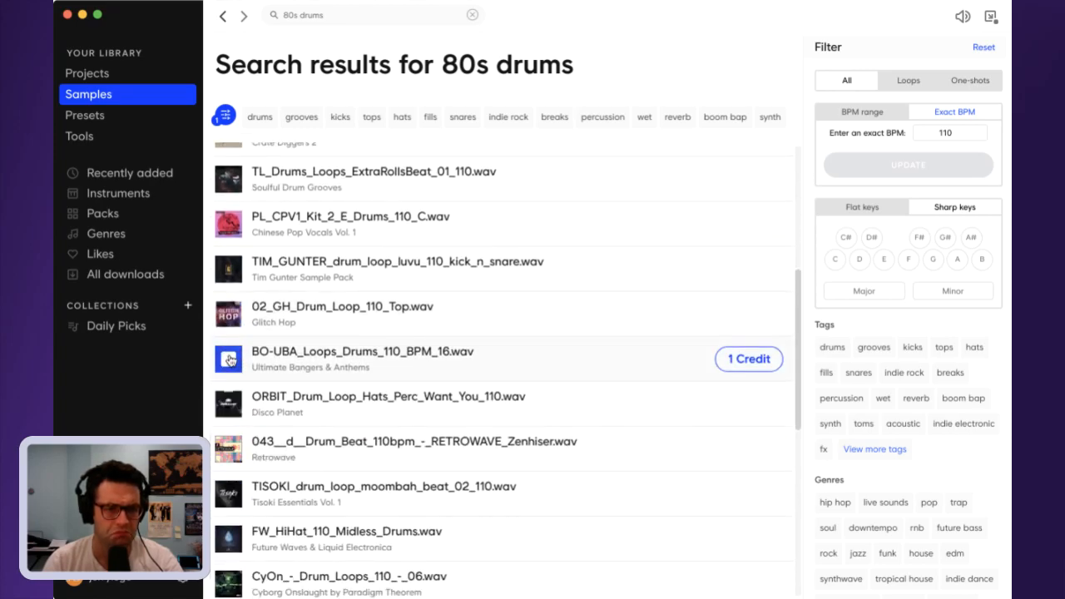
scroll(456, 352, "up", 5)
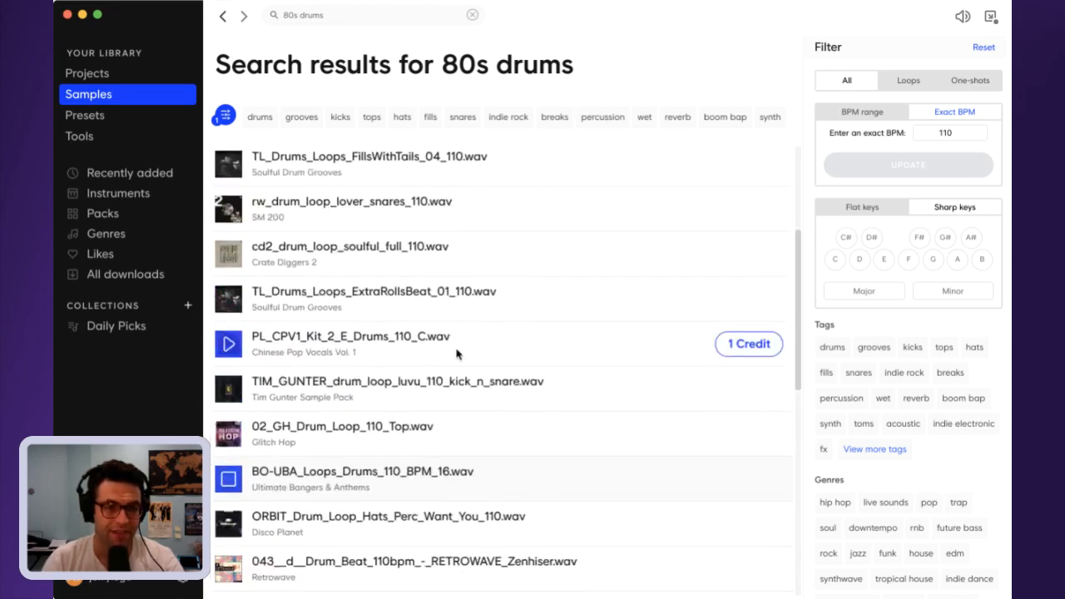
scroll(500, 433, "down", 1)
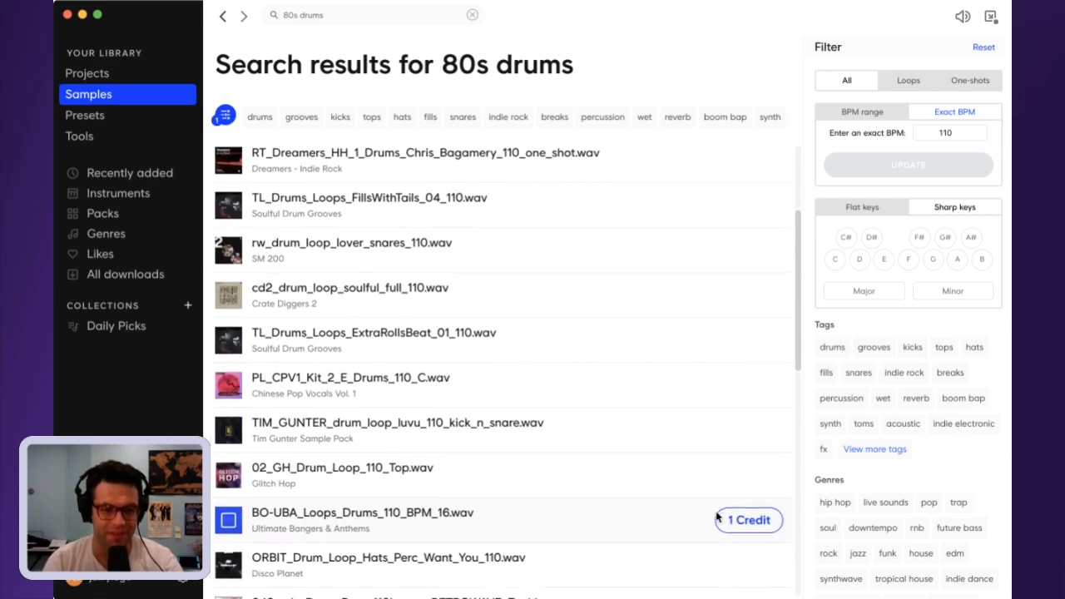
- Download the BO-UBA_Loops_Drums_110_BPM_16 sample for 1 credit
scroll(733, 512, "down", 1)
left_click(750, 509)
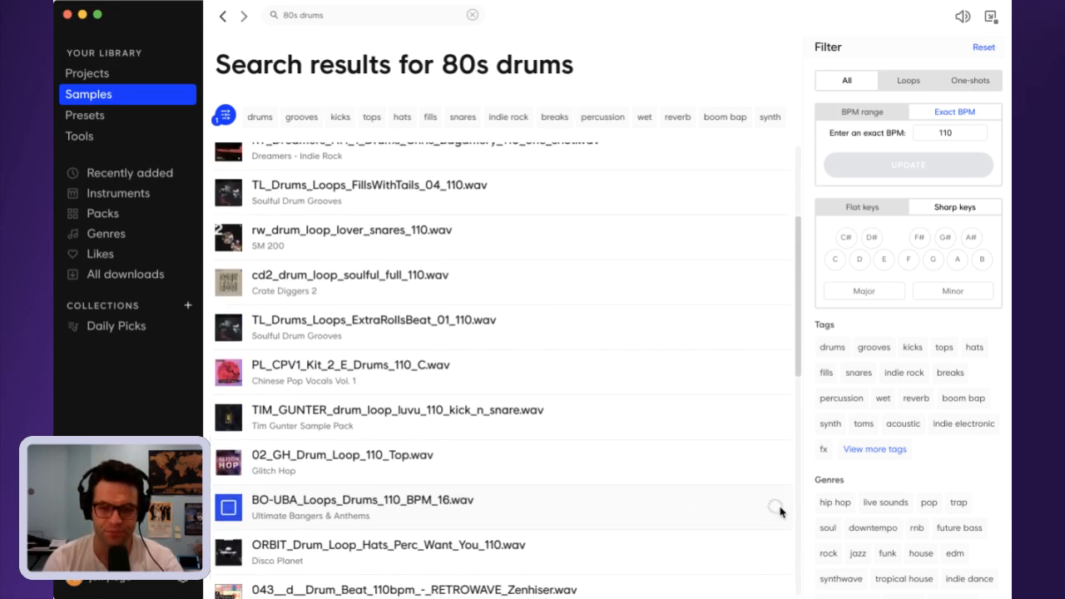
left_click(781, 507)
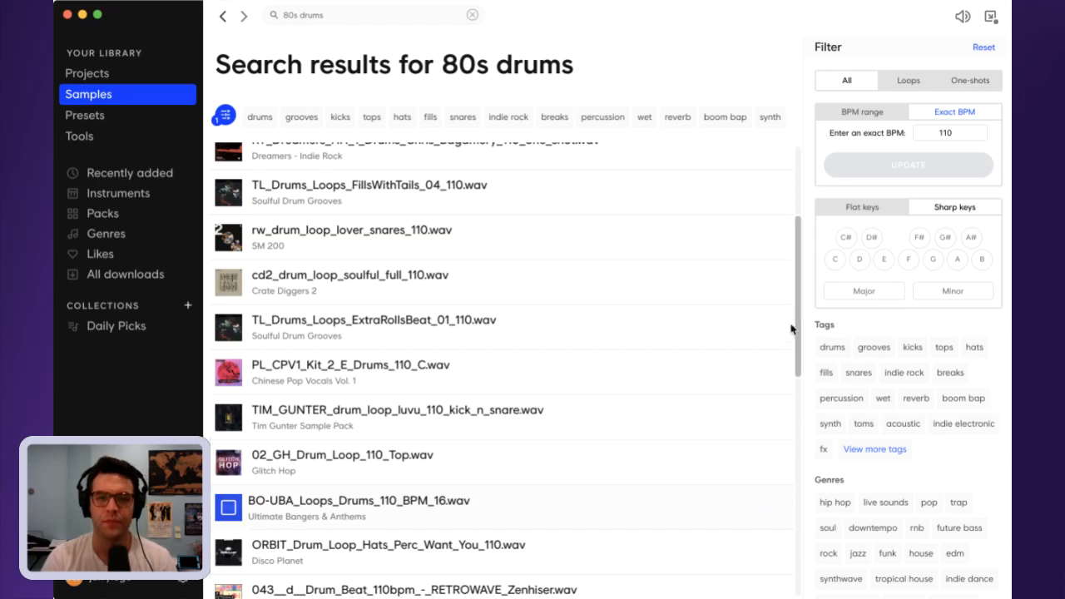
scroll(761, 340, "up", 1)
scroll(750, 332, "up", 1)
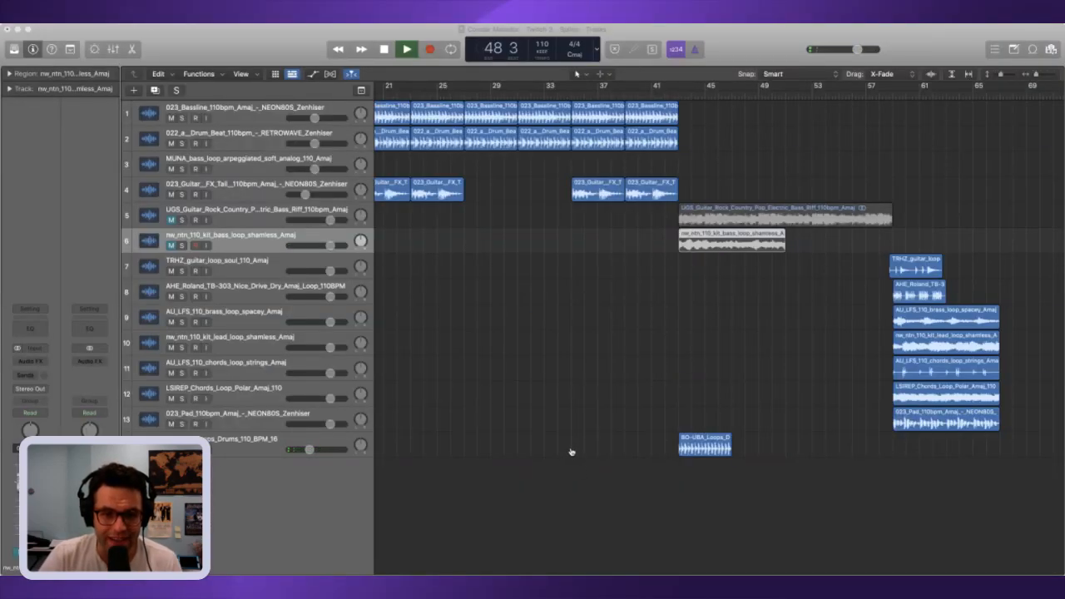
- In Logic Pro, stop playback, return to bar 43 and unmute the nw_ntn_110_kit_bass_loop_shamless_Amaj track
left_click(792, 310)
key("space")
left_click_drag(704, 98, 679, 99)
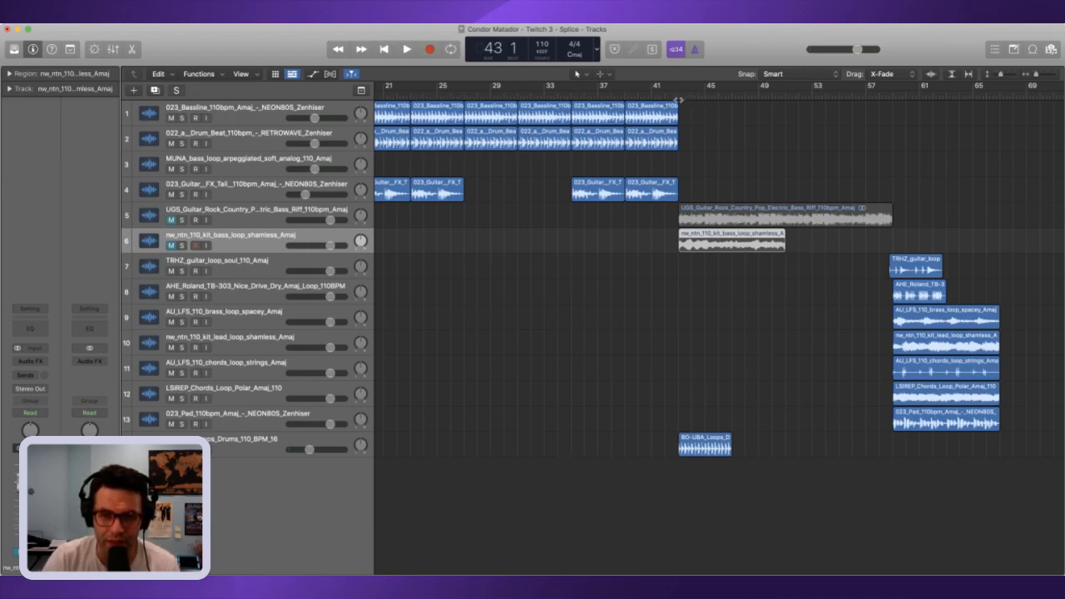
left_click(171, 245)
- Solo the AHE_Roland_TB-303 track and audition its loop from bar 59
left_click(898, 99)
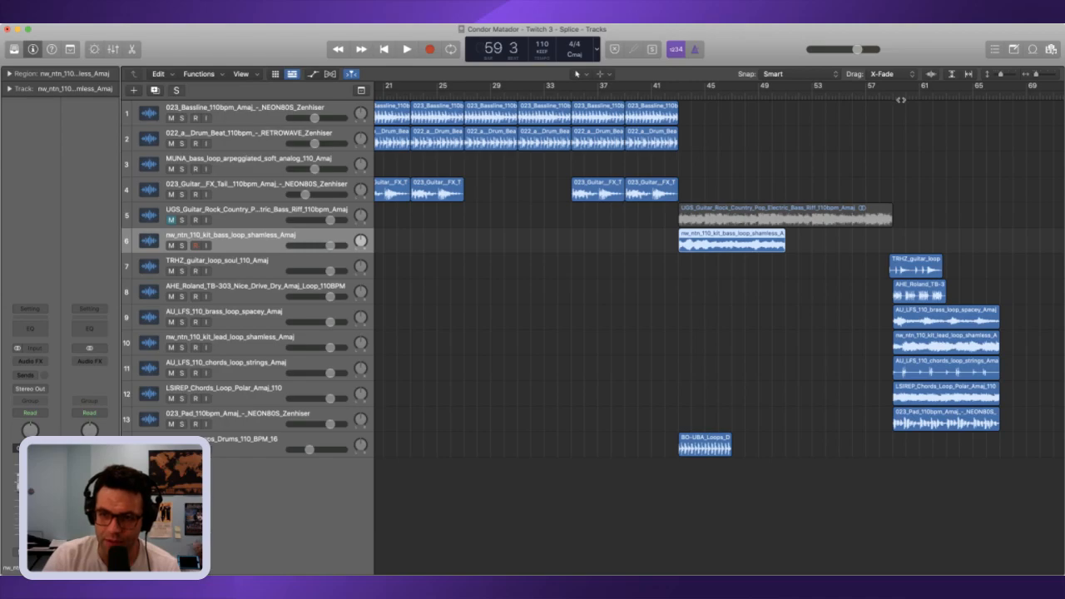
left_click(182, 297)
key("space")
key("space")
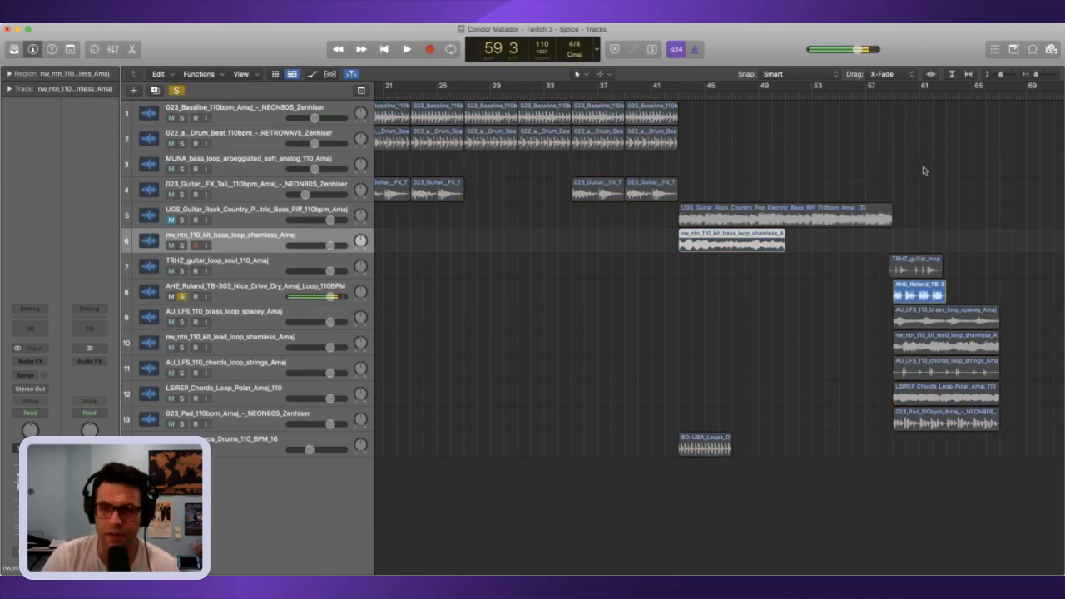
- Move the AHE_Roland_TB-303 region to bar 43 and turn off the track's solo
left_click(684, 98)
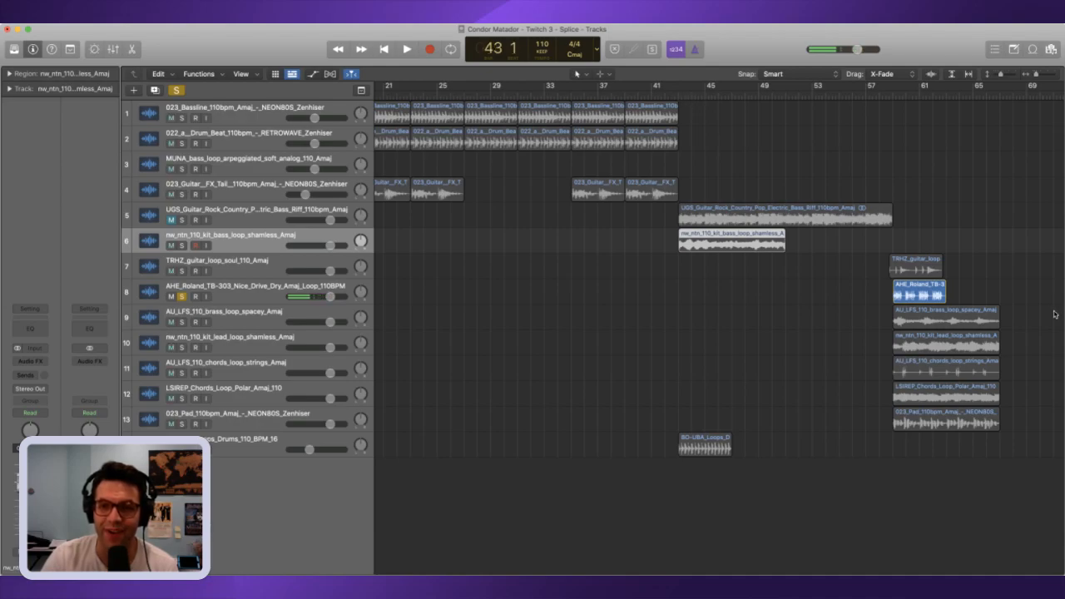
left_click(923, 297)
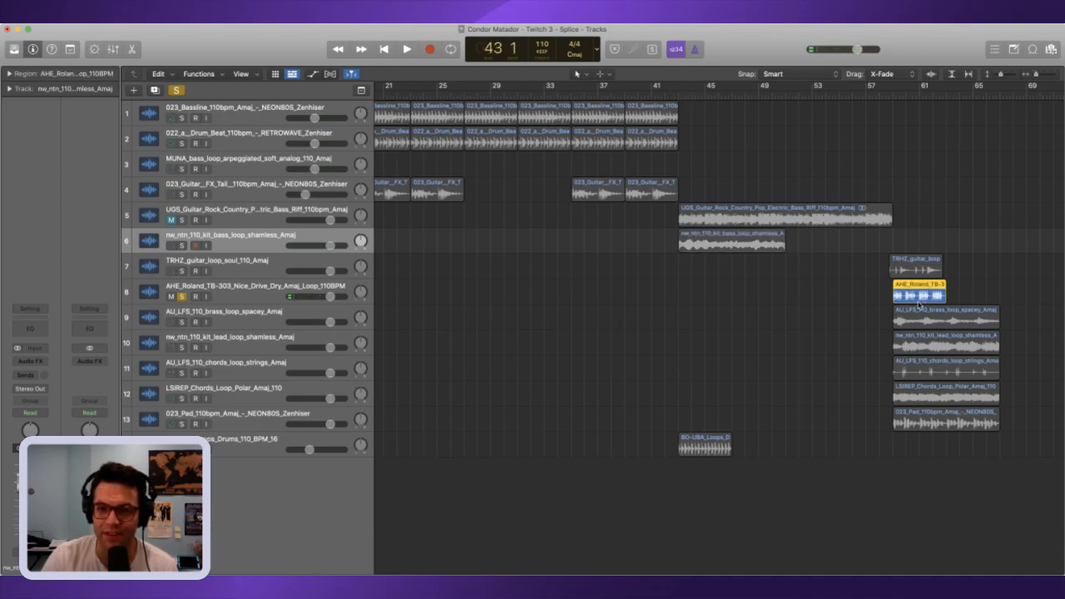
key("semicolon")
left_click(181, 297)
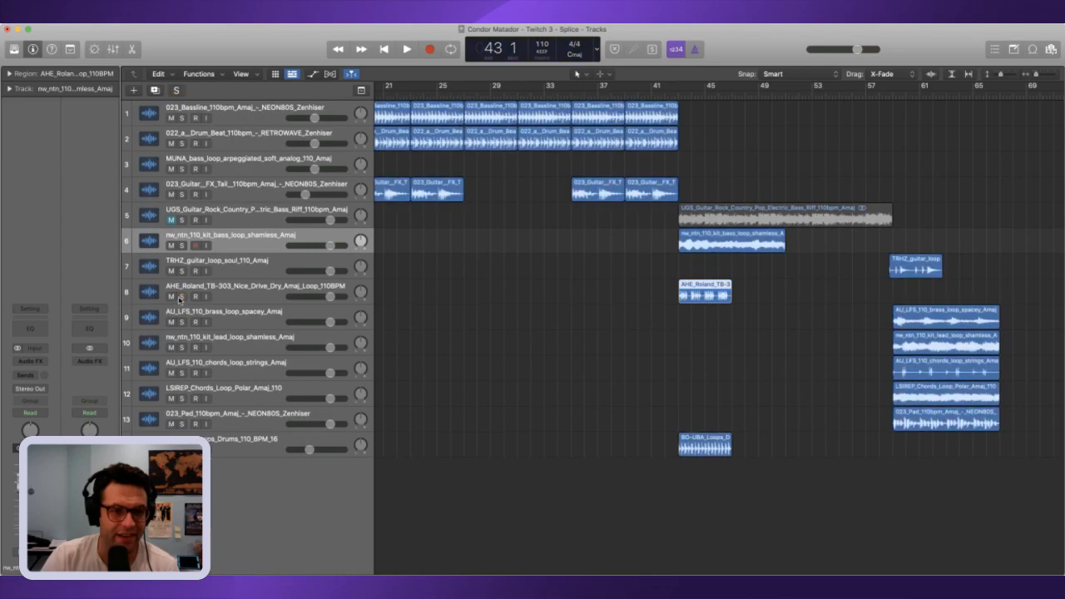
- Mute the nw_ntn_110_kit_bass_loop_shamless_Amaj track and slightly lower the AHE_Roland_TB-303 track's volume while listening to the transition into bar 43
key("space")
left_click(171, 246)
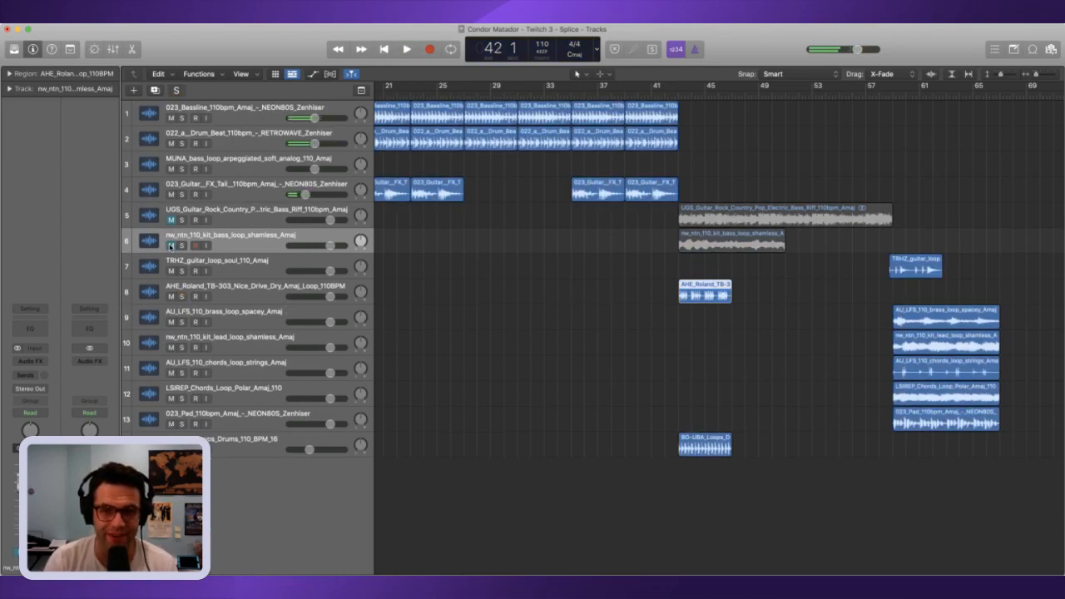
key("space")
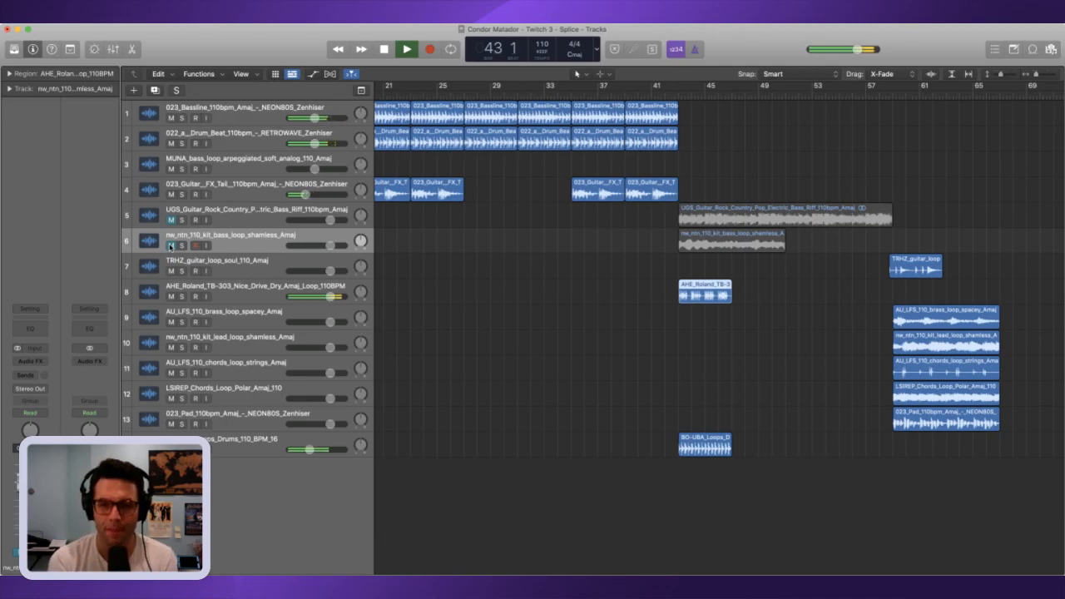
left_click(279, 301)
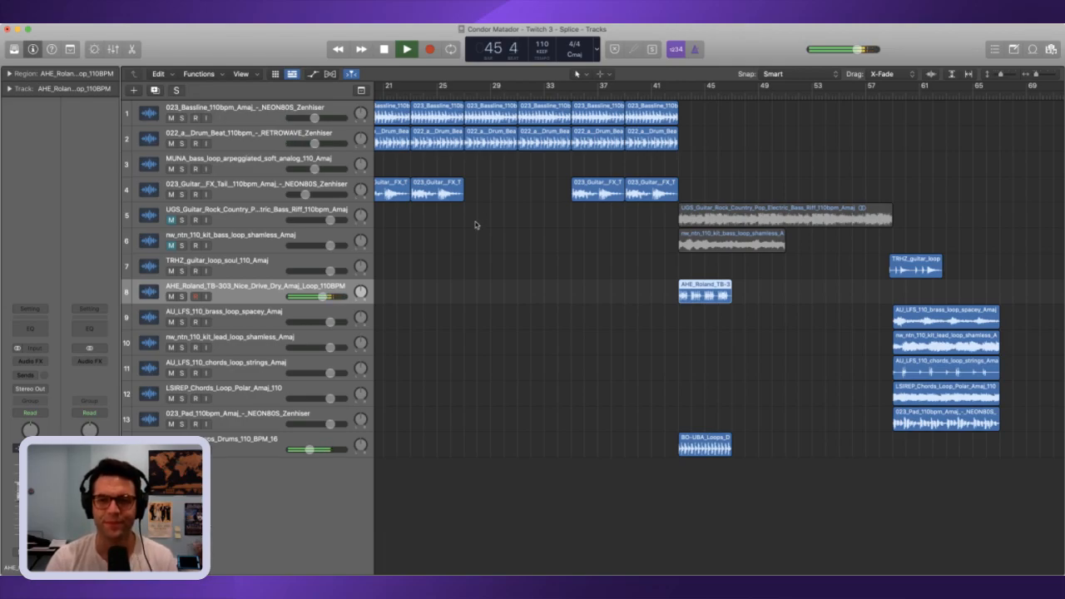
- Play the arrangement from bar 35 through the new section and mute the AHE_Roland_TB-303 track
key("space")
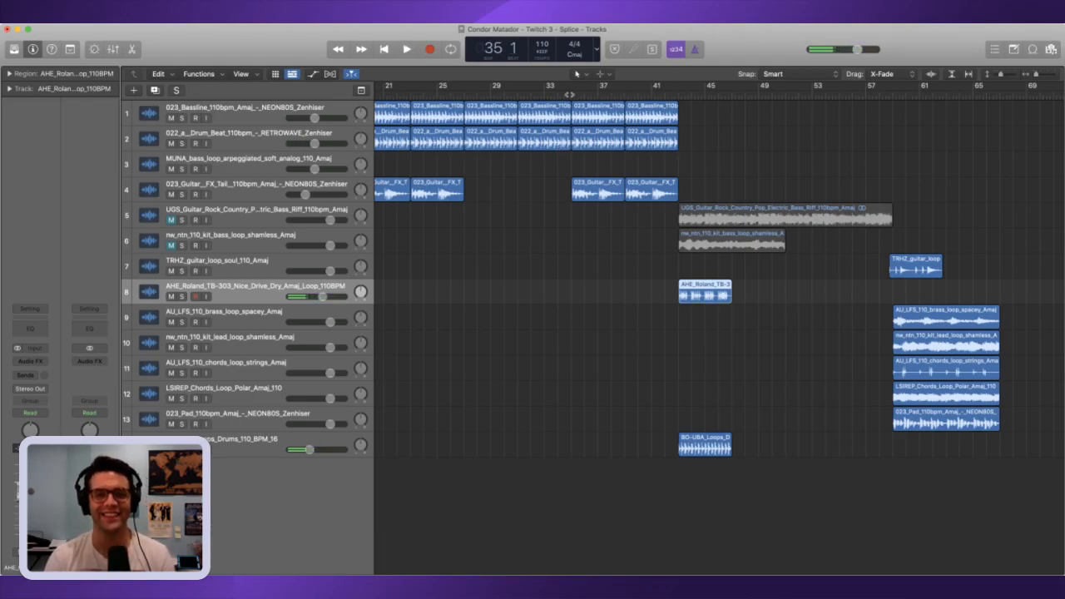
key("space")
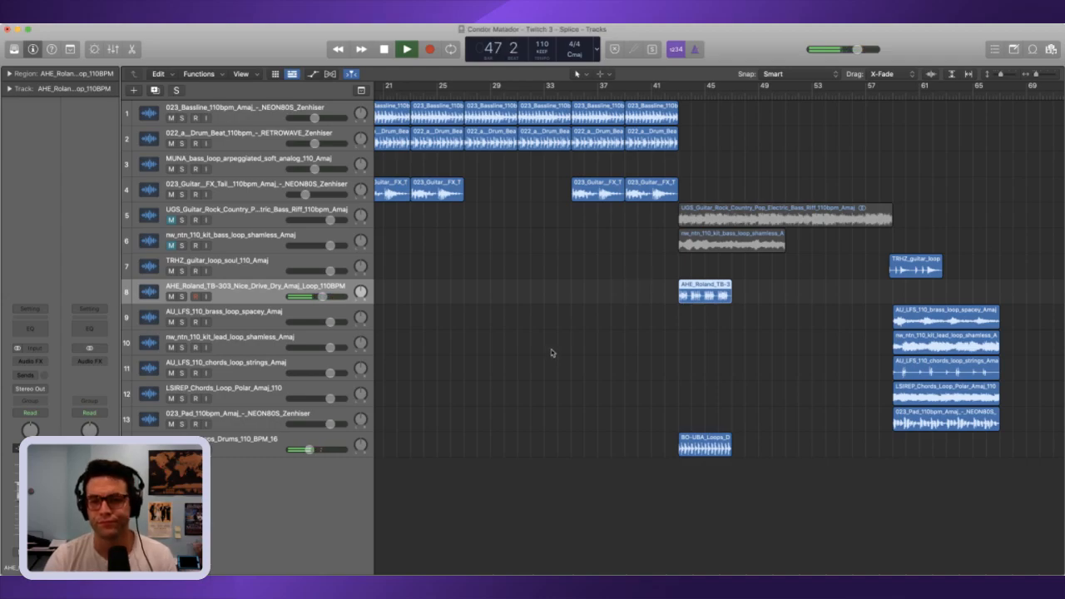
key("space")
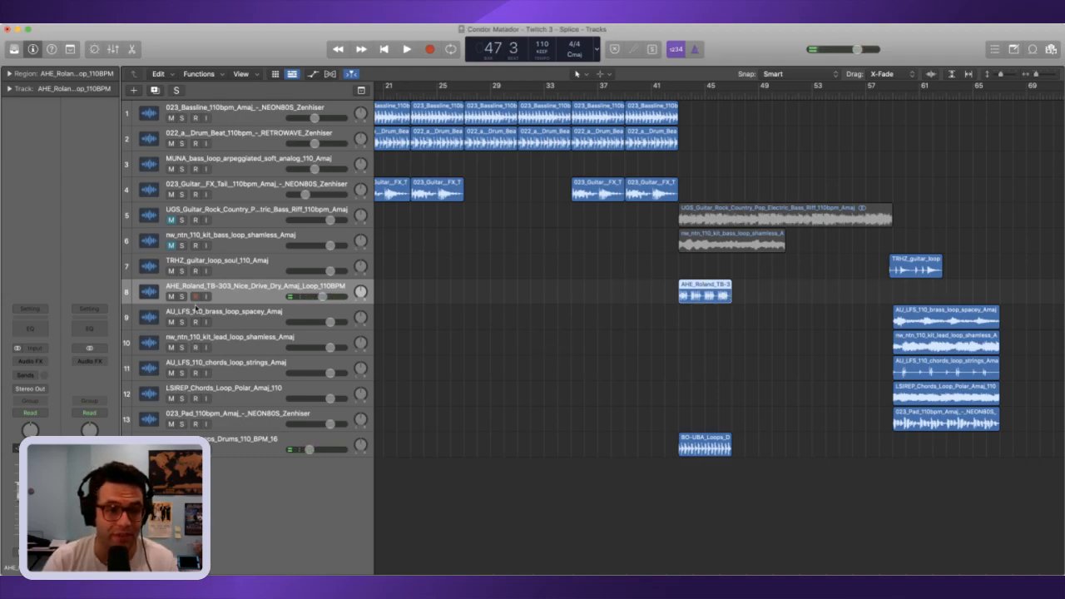
left_click(171, 297)
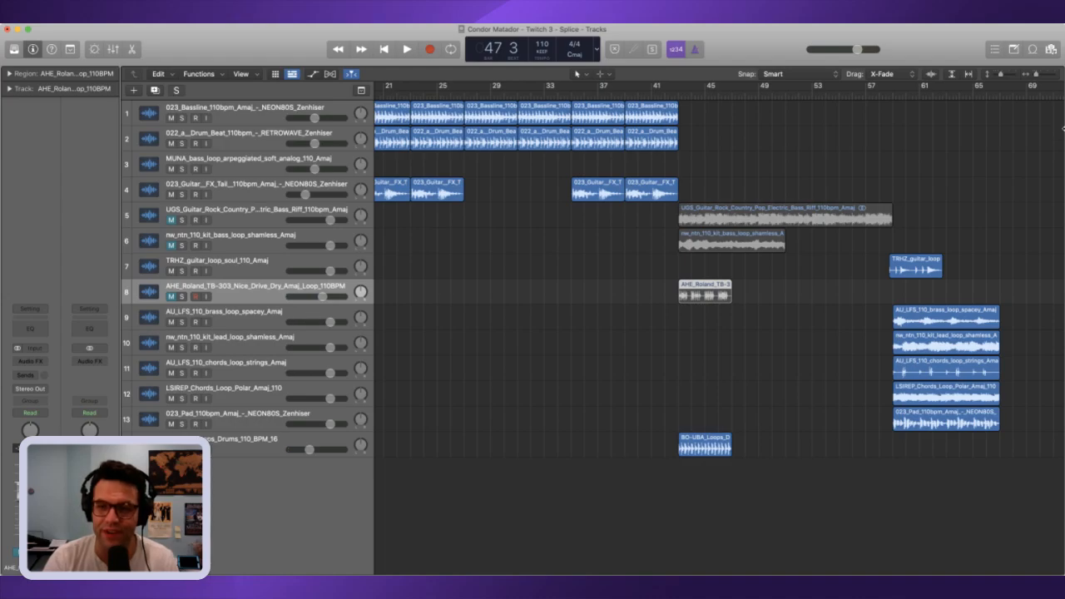
- Repeat the BO-UBA drum loop region three times so it runs from bar 43 up to bar 59
left_click(717, 450)
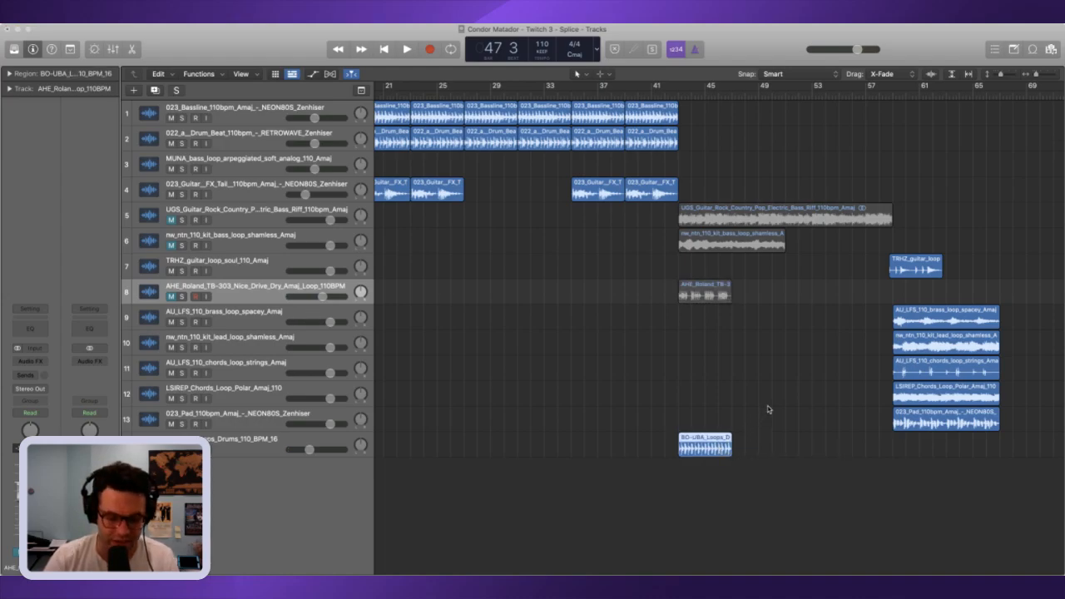
key("super+r")
key("super+r")
key("super+r")
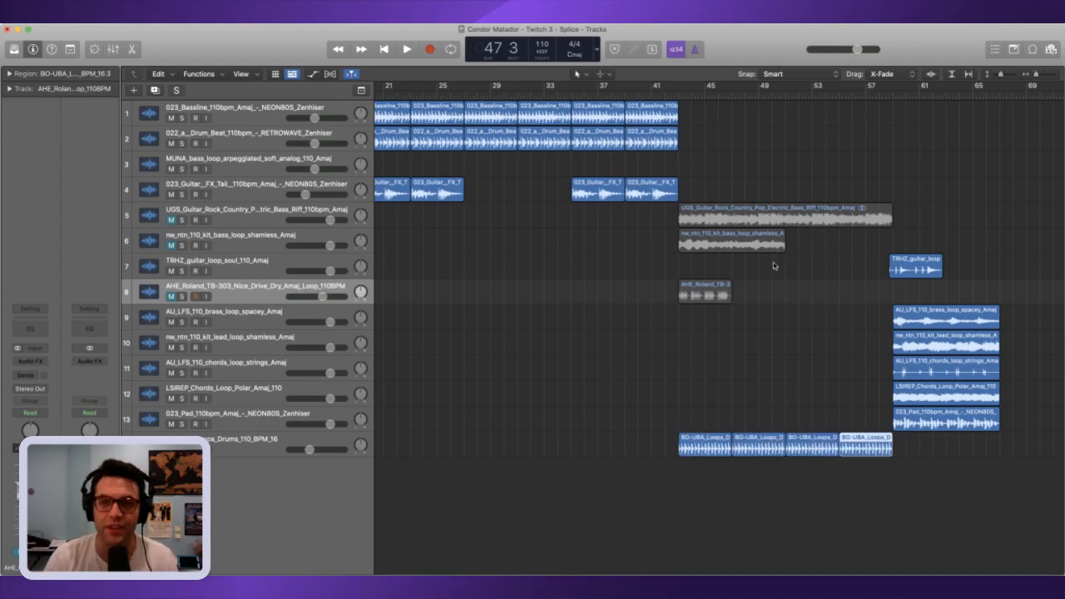
- Move the AHE_Roland_TB-303, nw_ntn bass loop and UGS electric bass riff tracks below the BO-UBA drums track, in that order
scroll(771, 272, "left", 1)
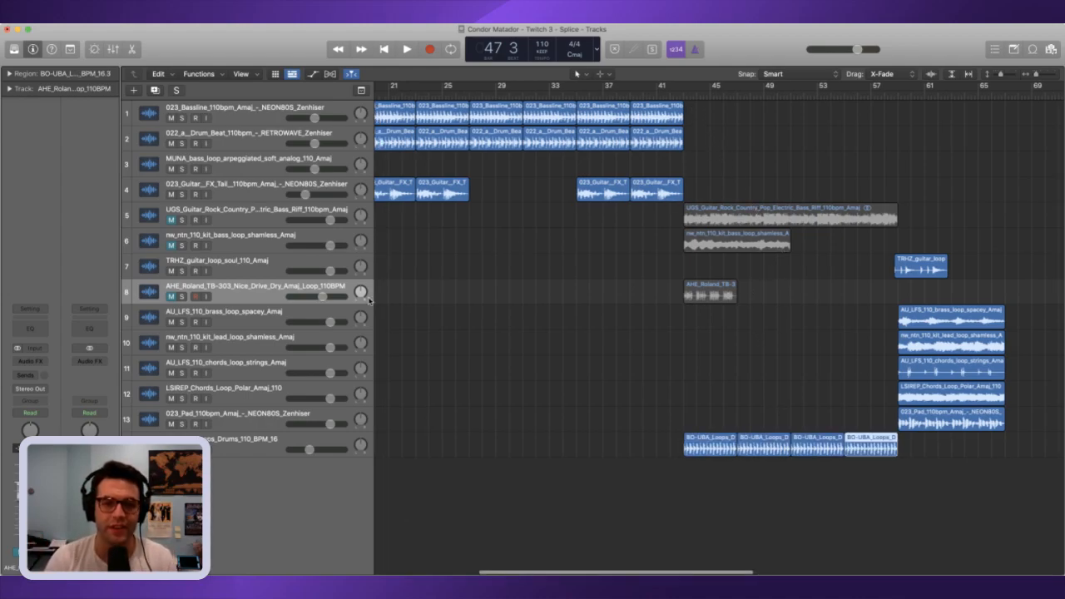
left_click_drag(257, 291, 243, 462)
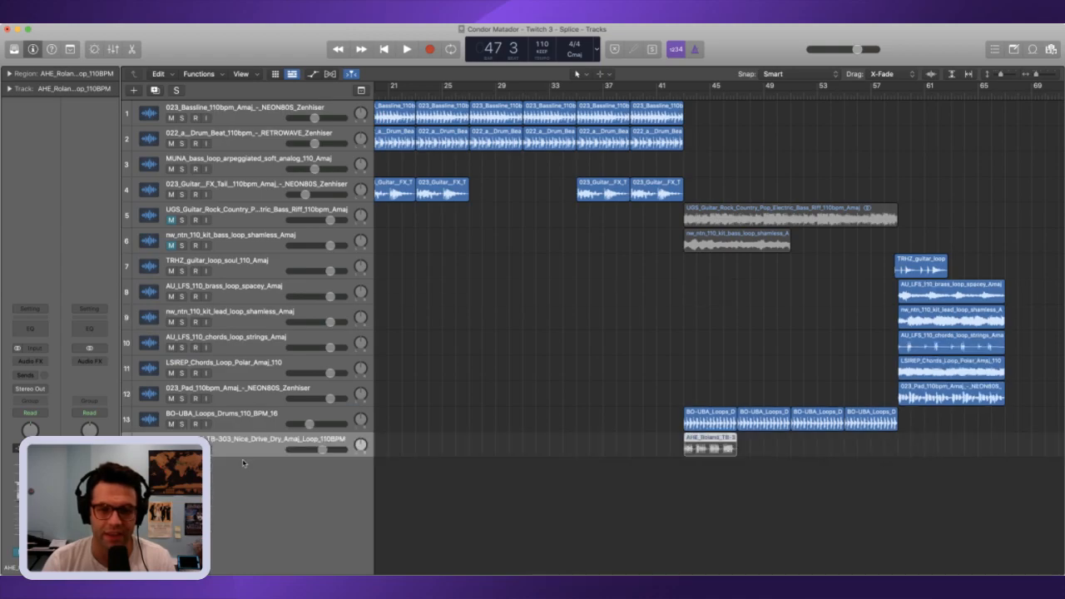
left_click_drag(269, 251, 250, 462)
left_click_drag(266, 211, 278, 499)
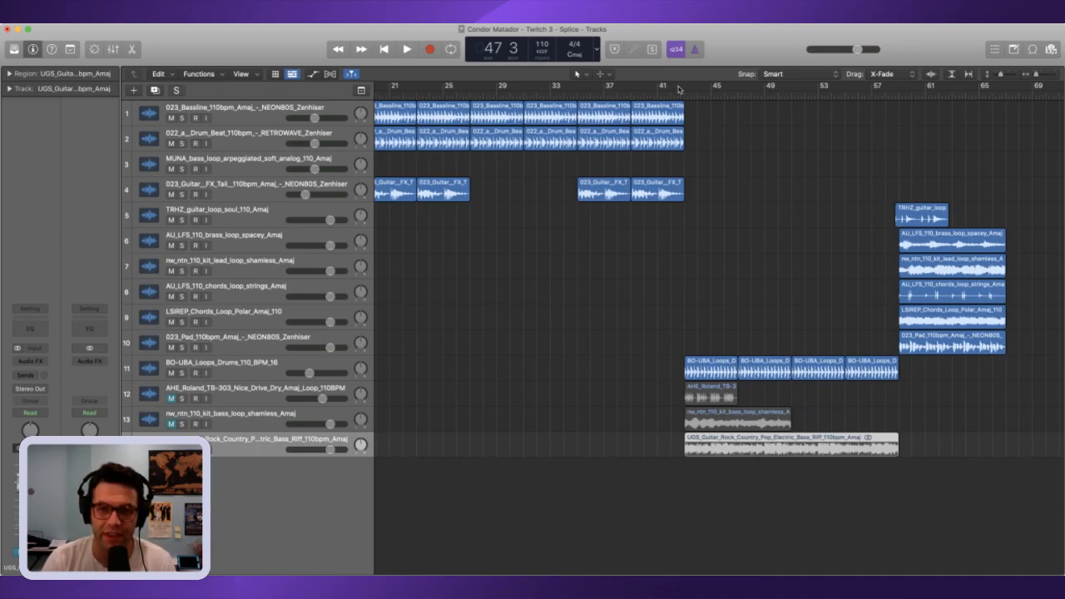
- Listen to the transition into the BO-UBA drums at bar 43, and briefly solo the drums track
key("space")
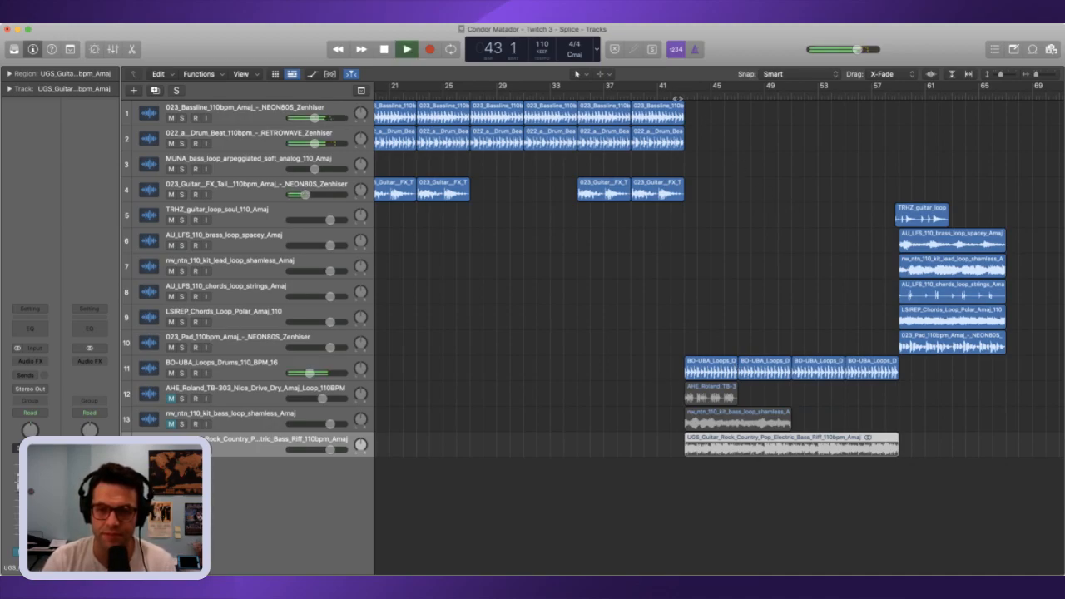
left_click(674, 94)
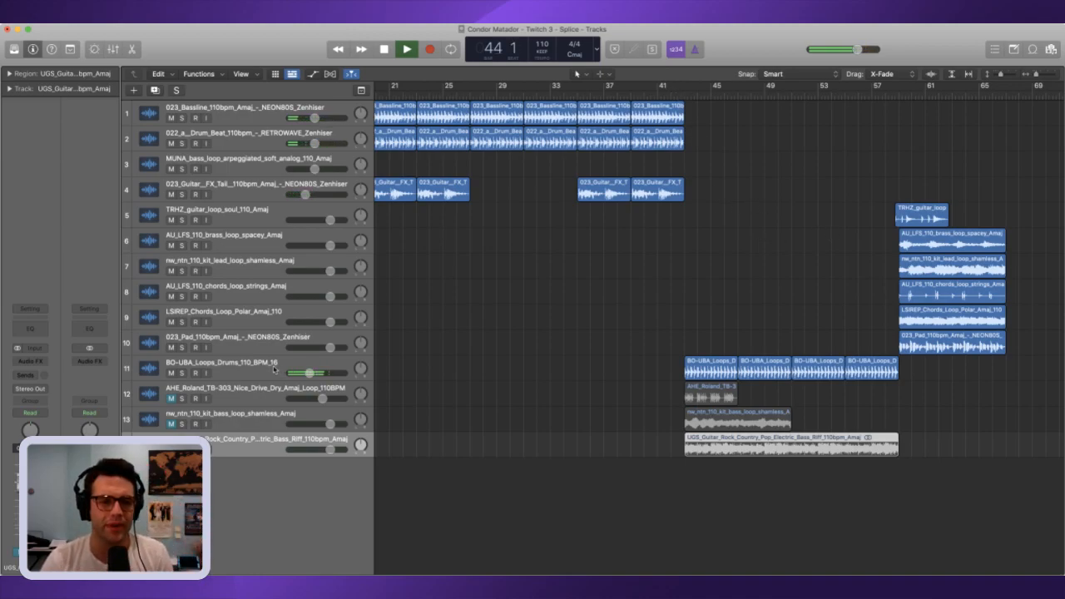
key("space")
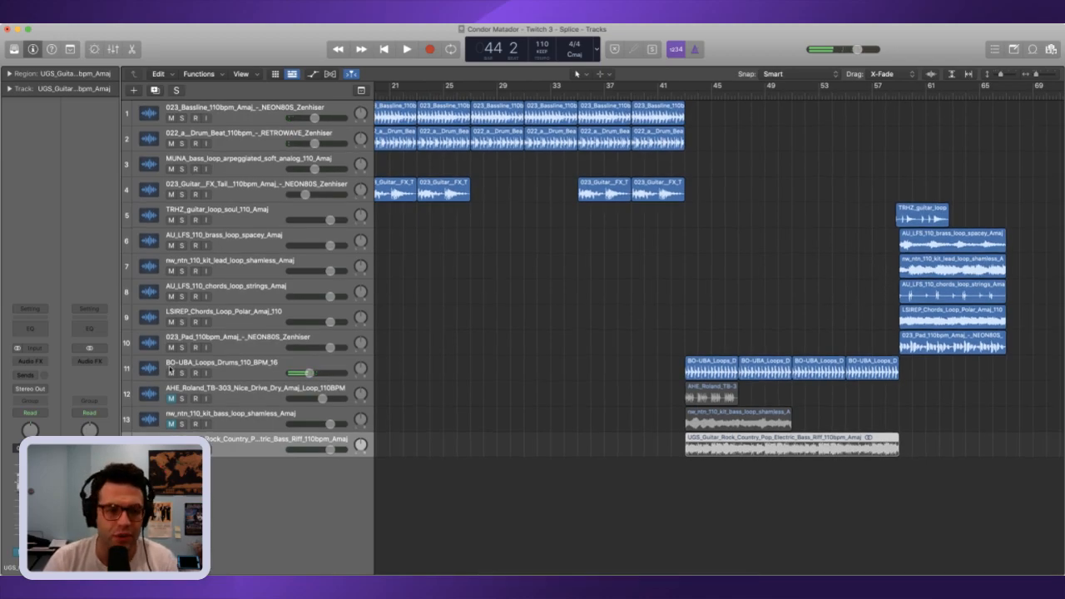
left_click(182, 373)
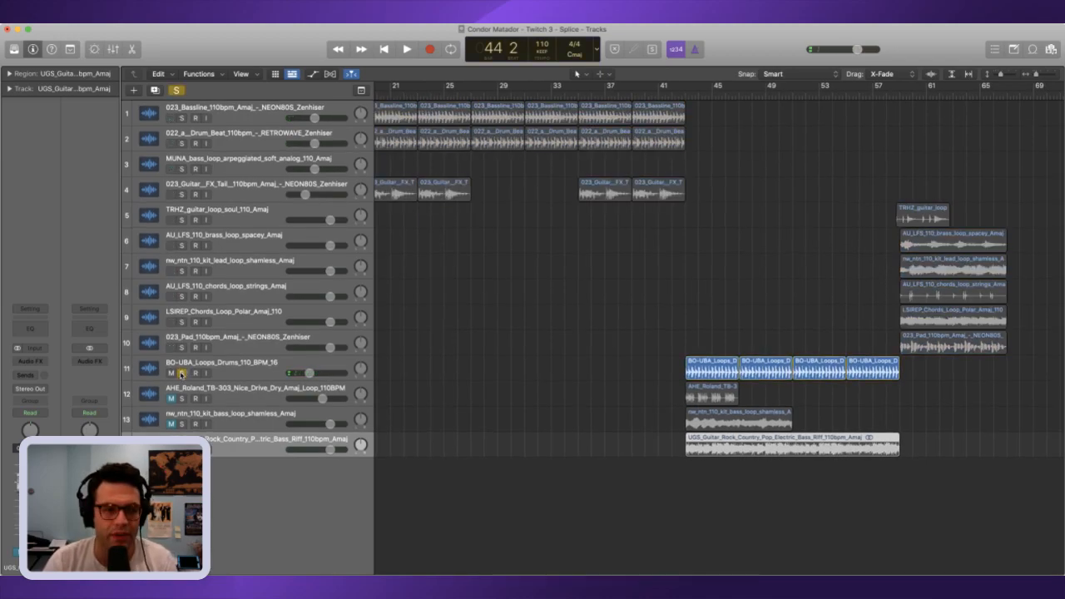
left_click(182, 372)
- Solo the 023_Pad_110bpm_Amaj_-_NEON80S_Zenhiser track and audition its loop from bar 59
left_click(216, 349)
left_click(182, 348)
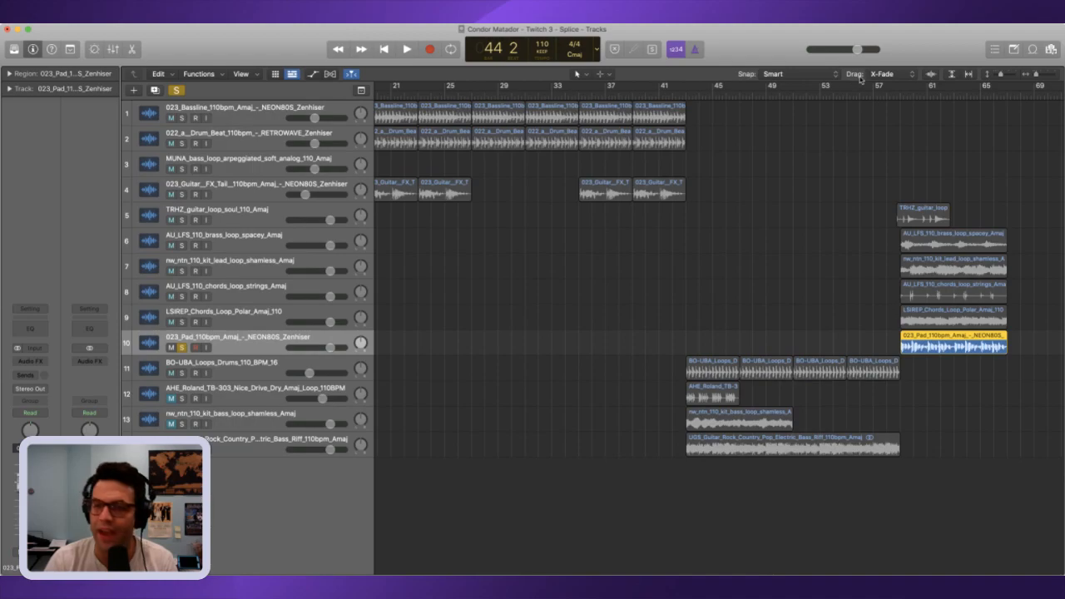
left_click(902, 88)
key("space")
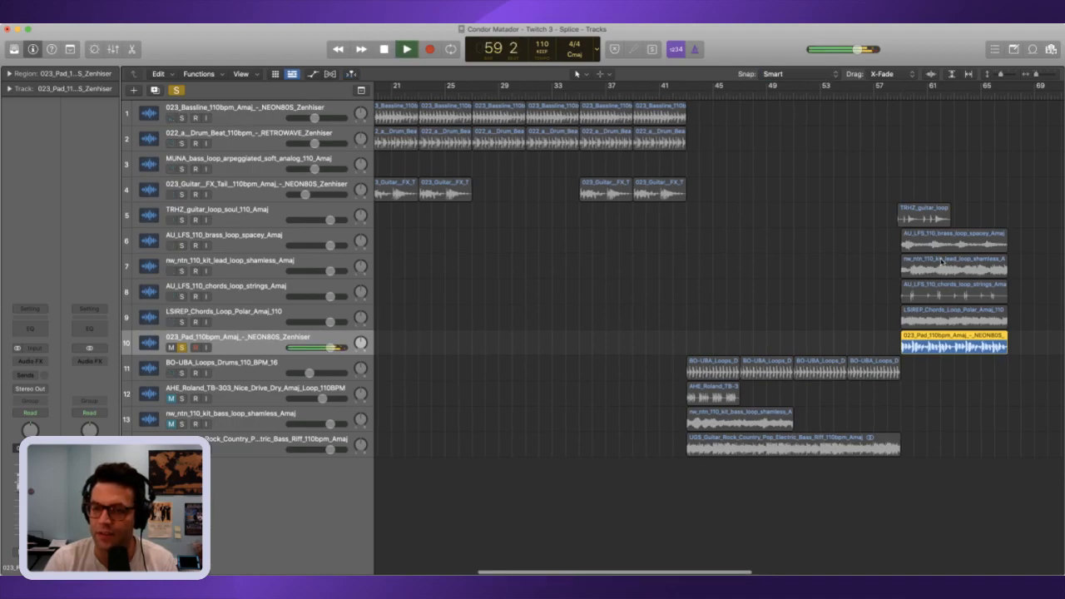
key("space")
- Move the 023_Pad region to bar 43, turn off its solo and play it with the drums
left_click(690, 99)
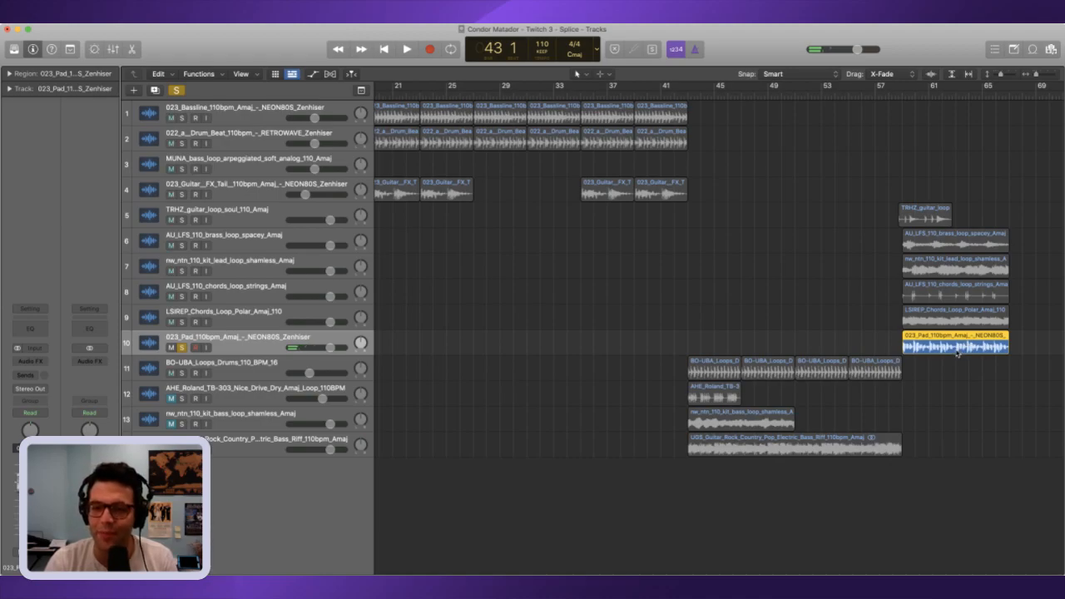
key(";")
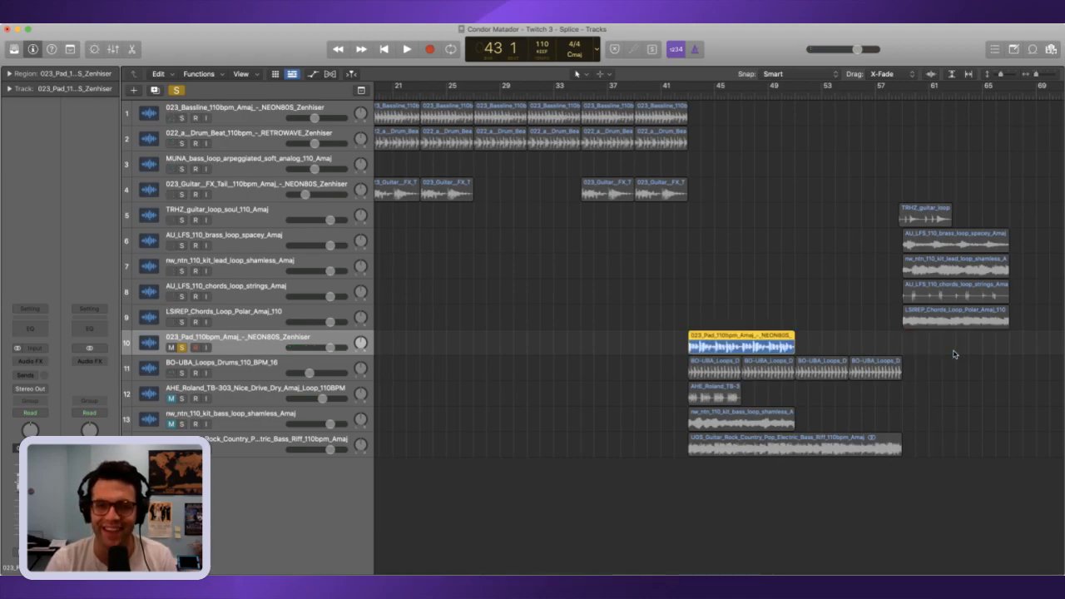
left_click(183, 348)
key("space")
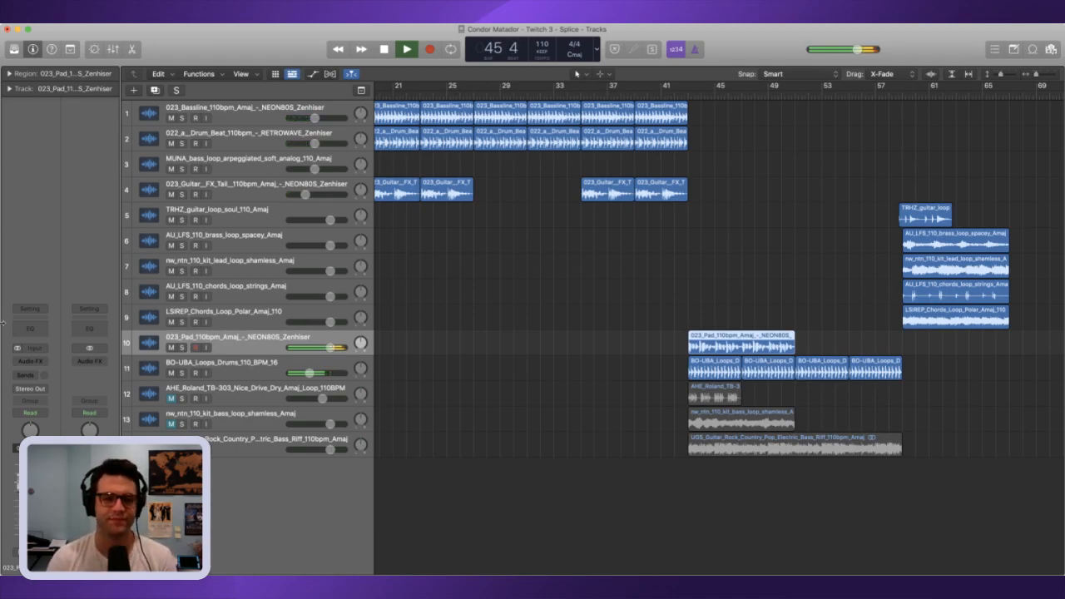
key("space")
- Unmute the AHE_Roland_TB-303 track, rewind four bars and play it together with the pad and drums
left_click(173, 406)
left_click(171, 398)
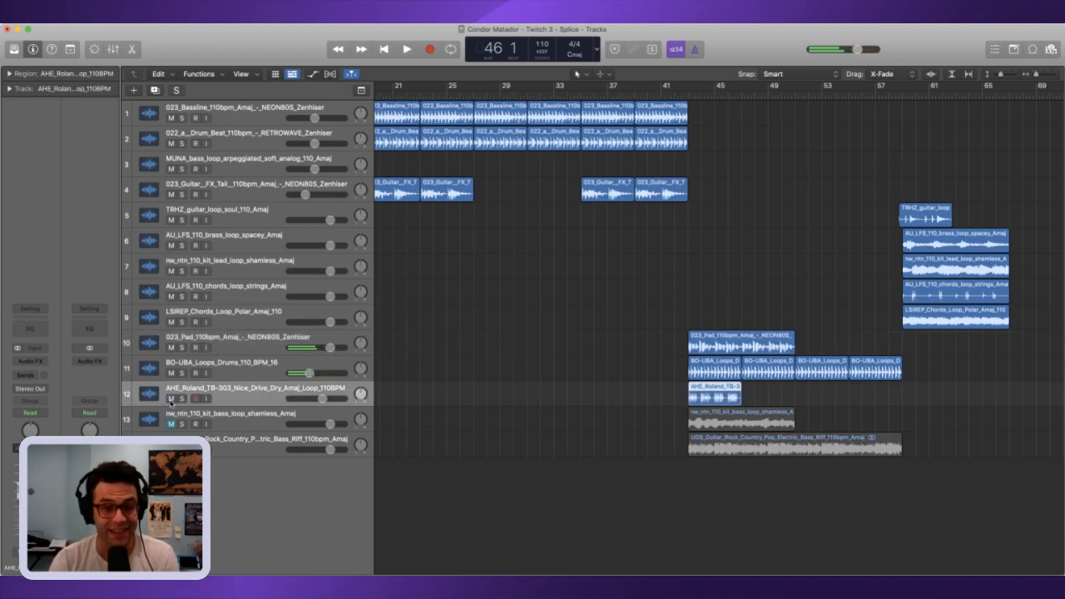
key("comma")
key("comma")
key("comma")
key("comma")
key("space")
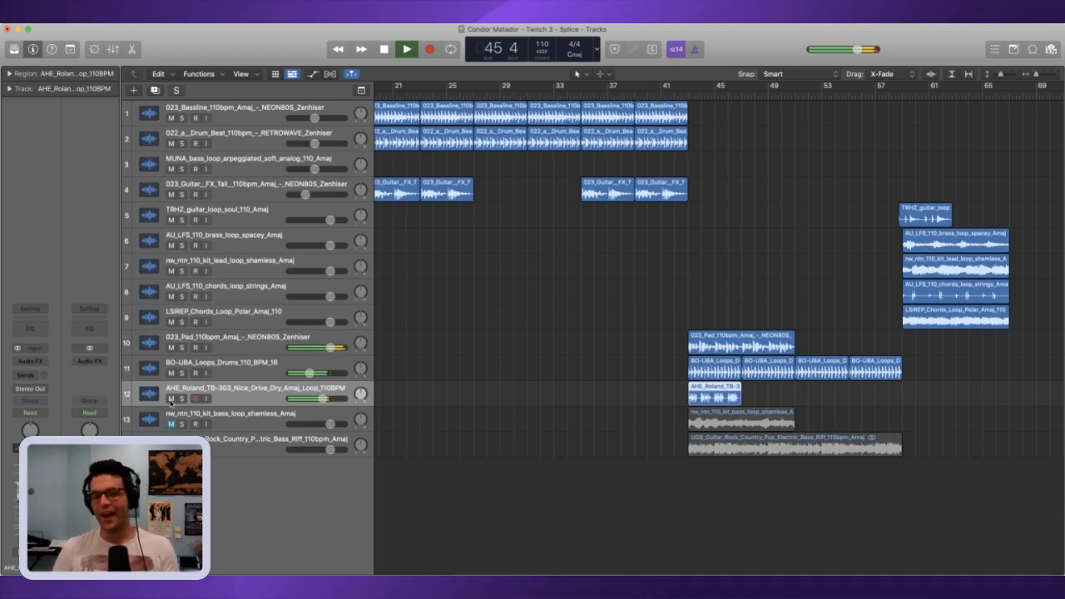
- Replay the opening of the bar 43 section to hear the AHE_Roland_TB-303 loop against the pad and drums
scroll(409, 380, "left", 1)
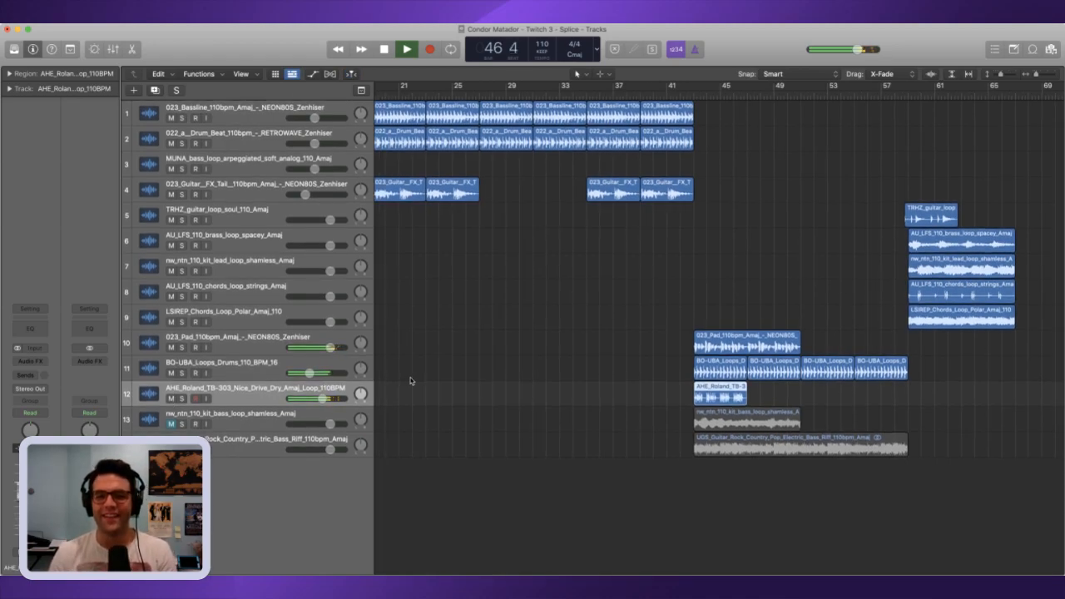
key("space")
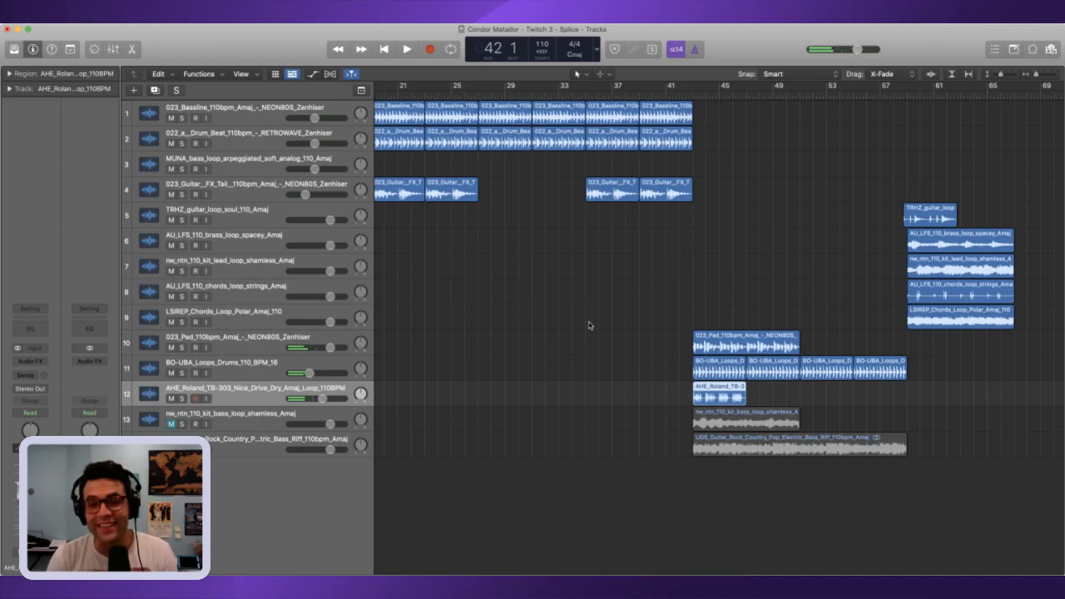
key("space")
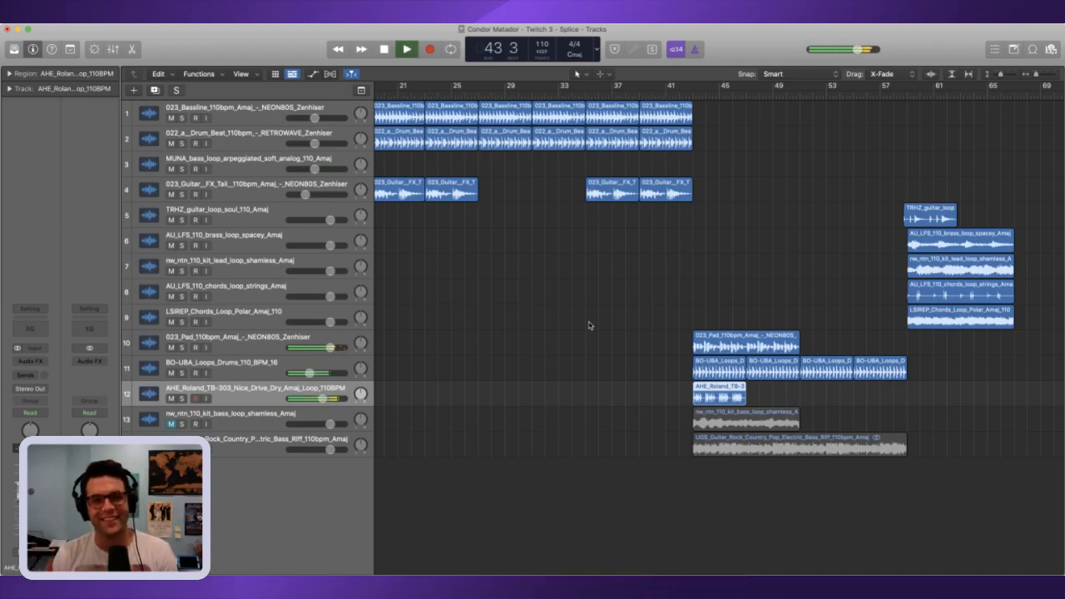
key("space")
key("space")
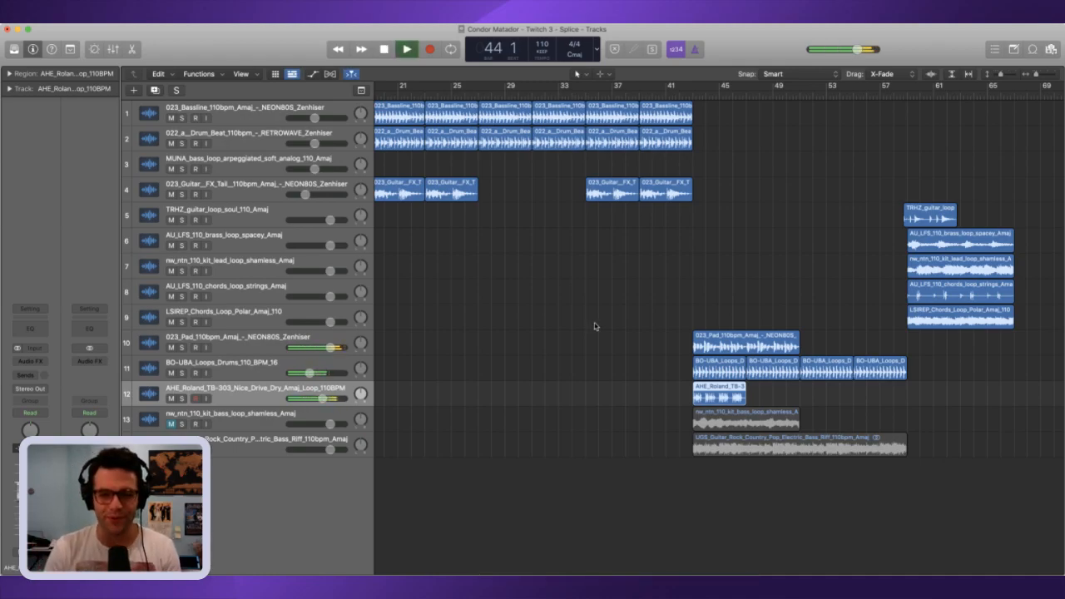
key("space")
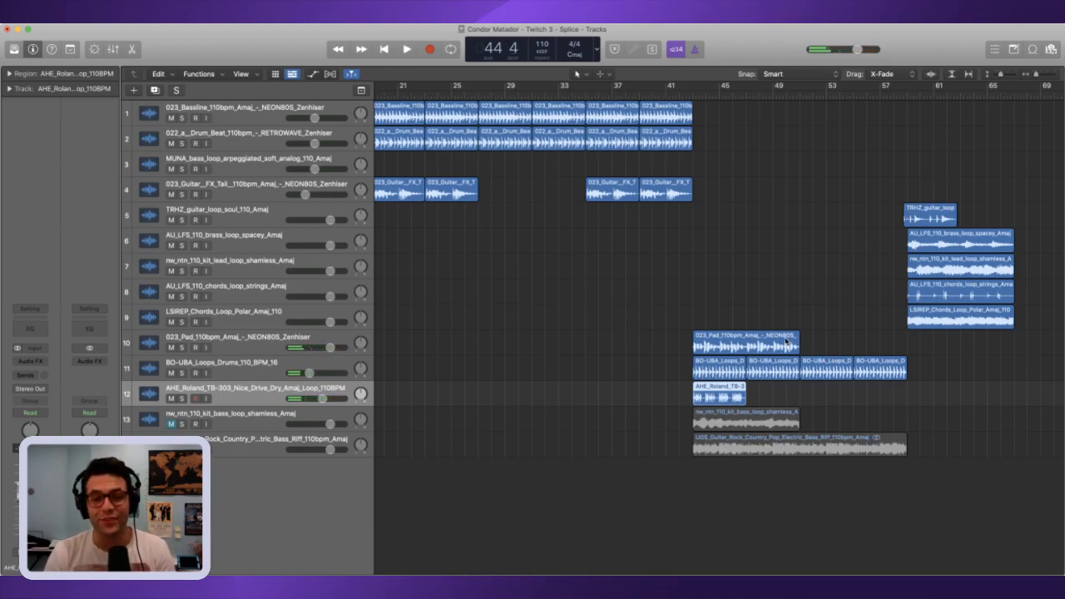
- Open the AHE_Roland_TB-303 region in the audio track editor, turn on Flex and set its mode to Flex Pitch
double_click(722, 399)
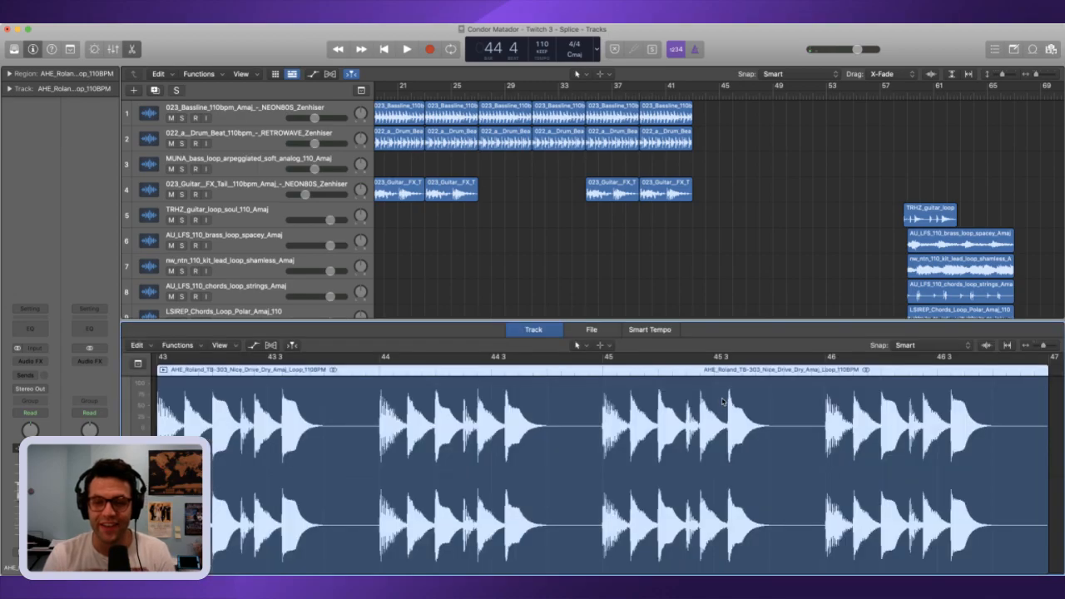
left_click(271, 346)
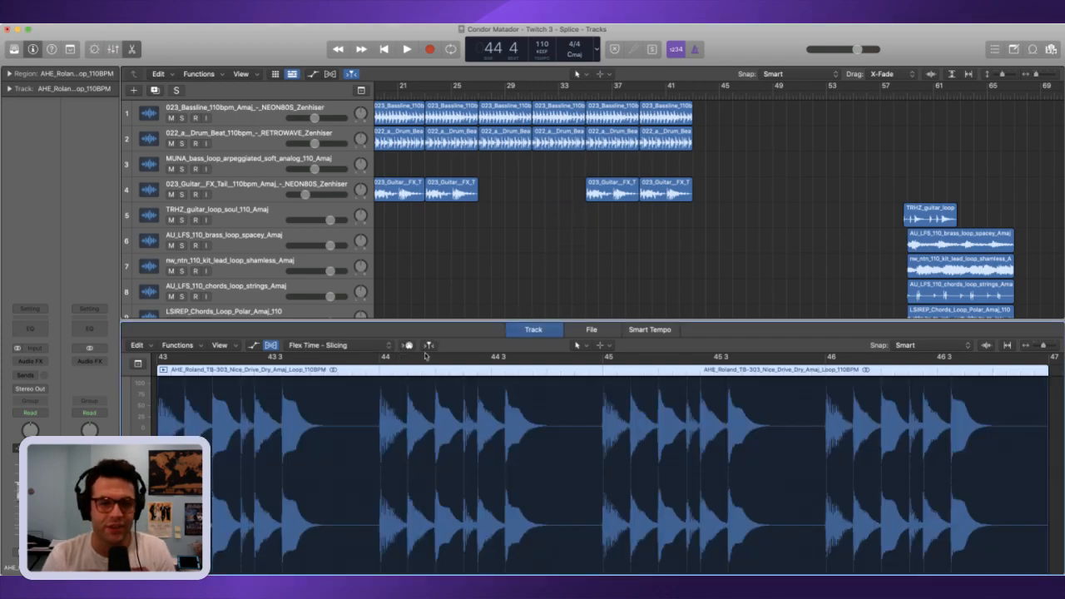
key("e")
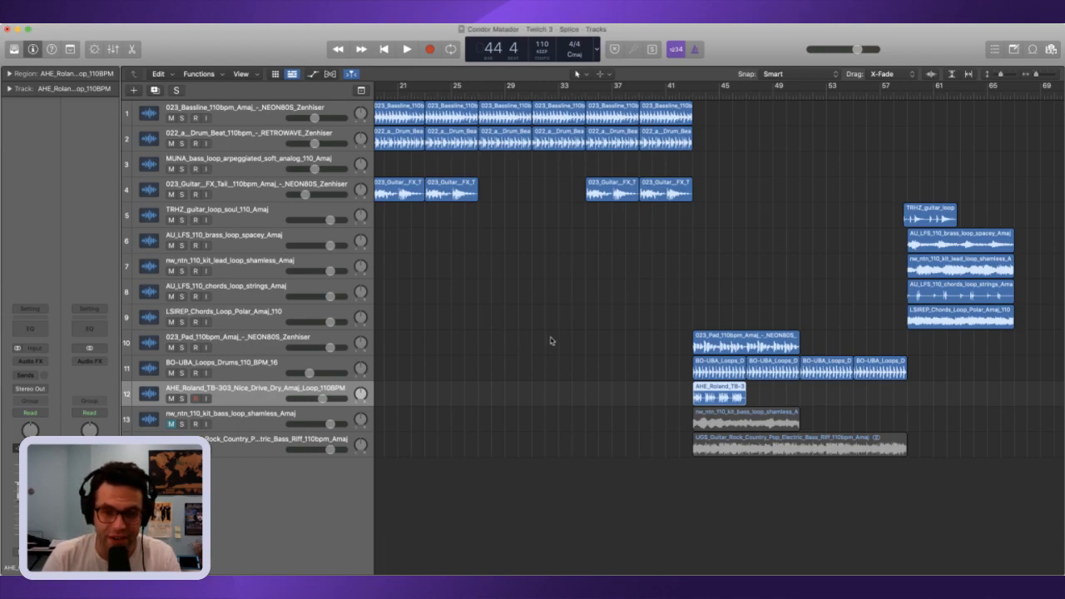
double_click(704, 396)
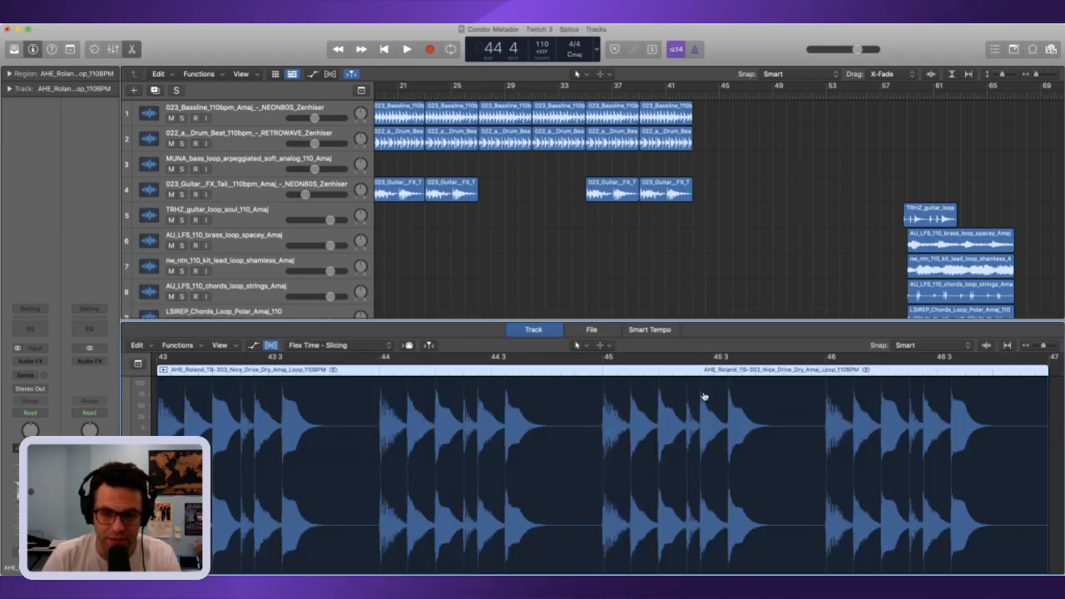
left_click(193, 337)
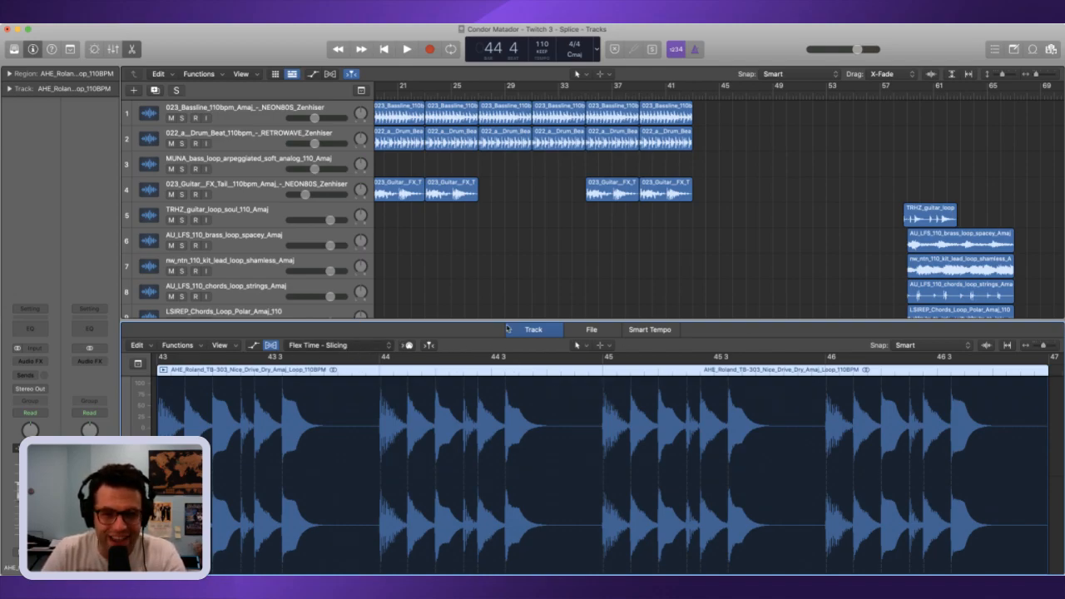
left_click_drag(478, 327, 566, 462)
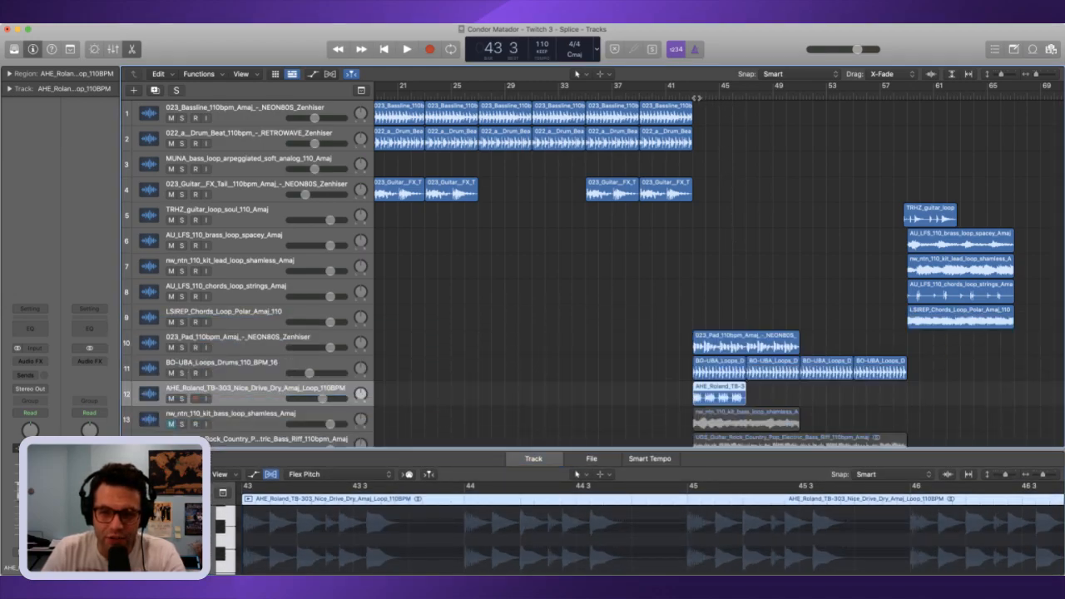
- Set the cycle range to bars 43–47 and enlarge the Flex Pitch editor around the TB-303 notes of bar 43
left_click_drag(694, 88, 746, 93)
left_click_drag(743, 450, 671, 231)
mouse_move(1004, 262)
left_mouse_down()
mouse_move(1040, 261)
mouse_move(995, 261)
left_mouse_up()
scroll(834, 375, "left", 2)
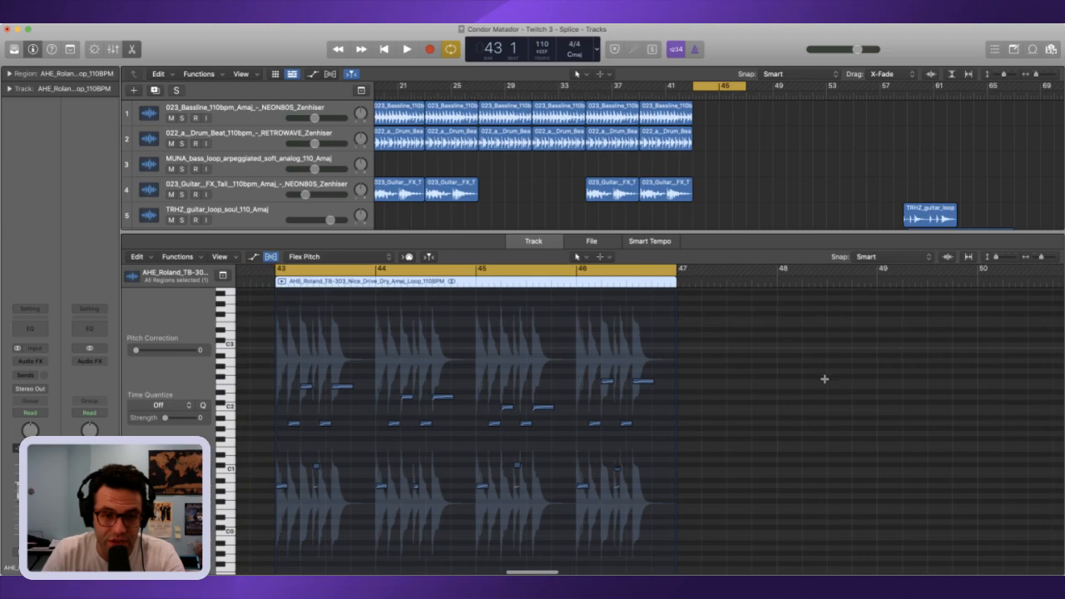
left_click_drag(1041, 261, 1052, 261)
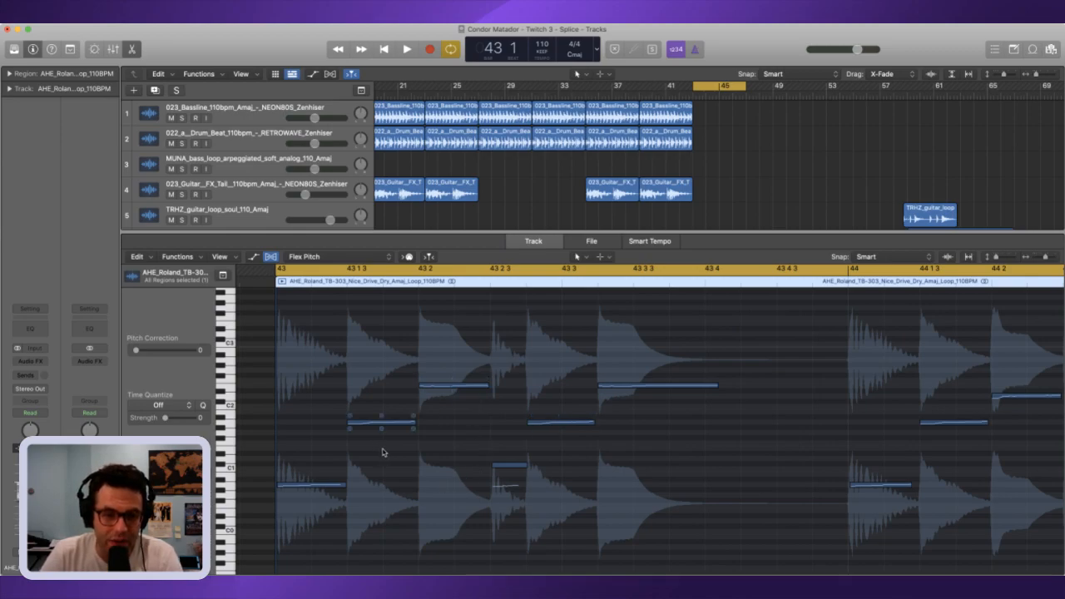
left_click(1012, 260)
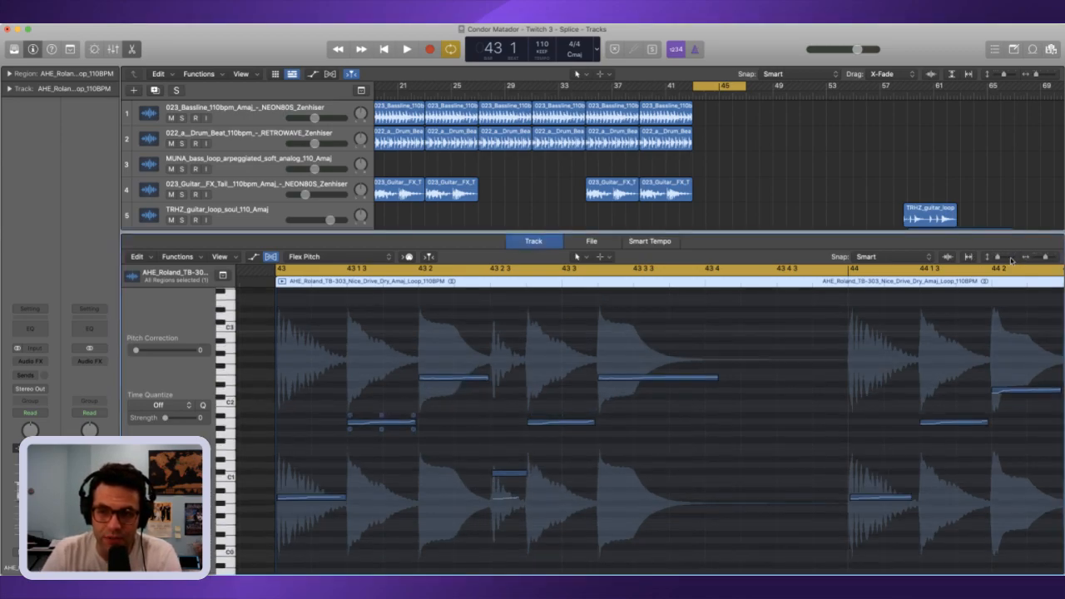
left_click(949, 257)
left_click(951, 259)
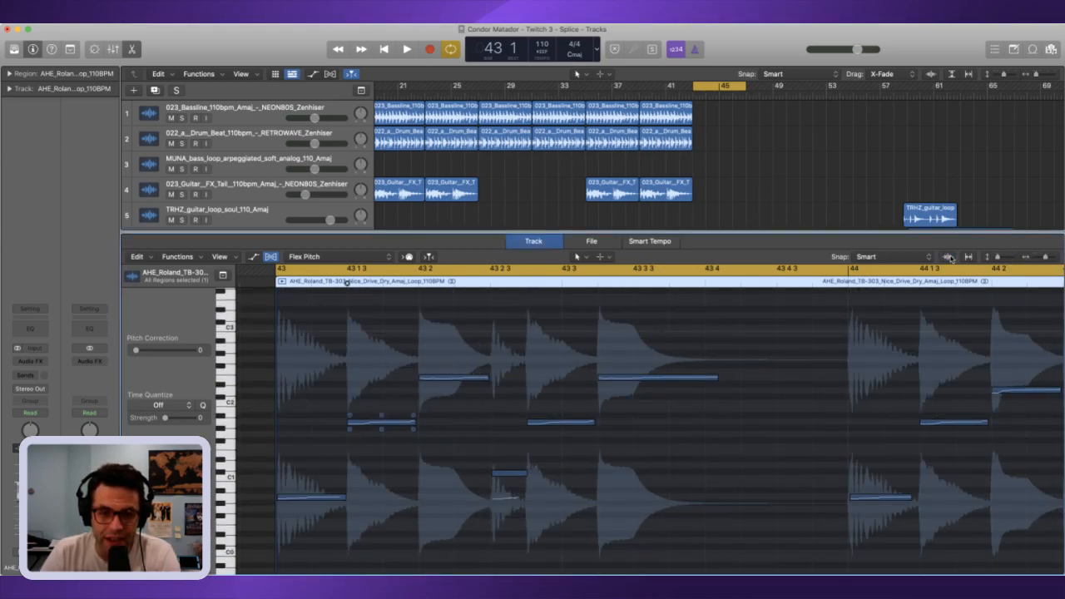
left_click(1052, 259)
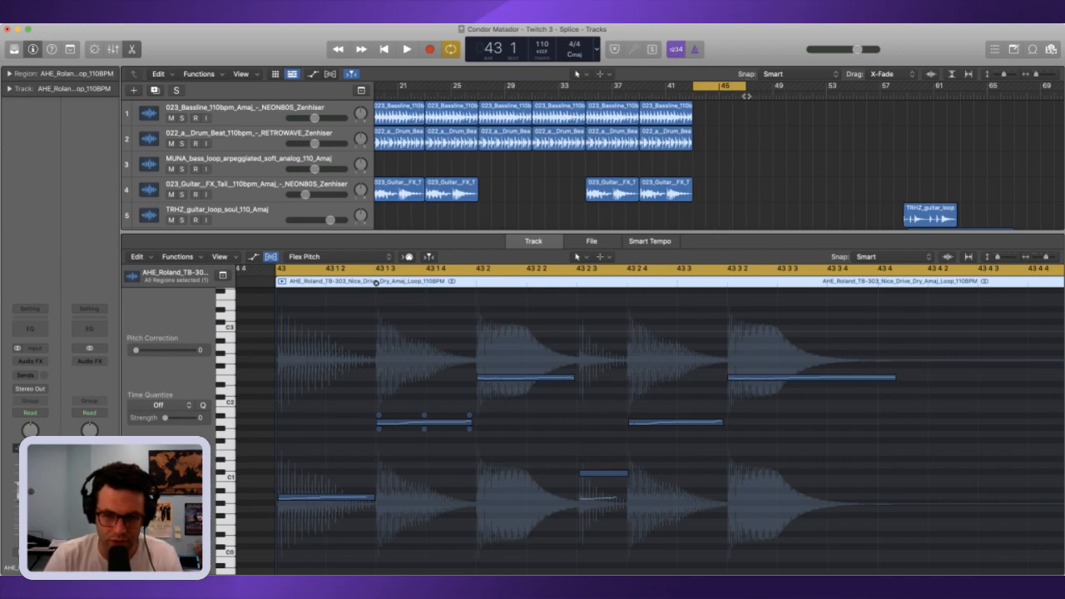
- Raise the TB-303 note at 45 2 to D2, turn off cycling and play the change with the other tracks
key("space")
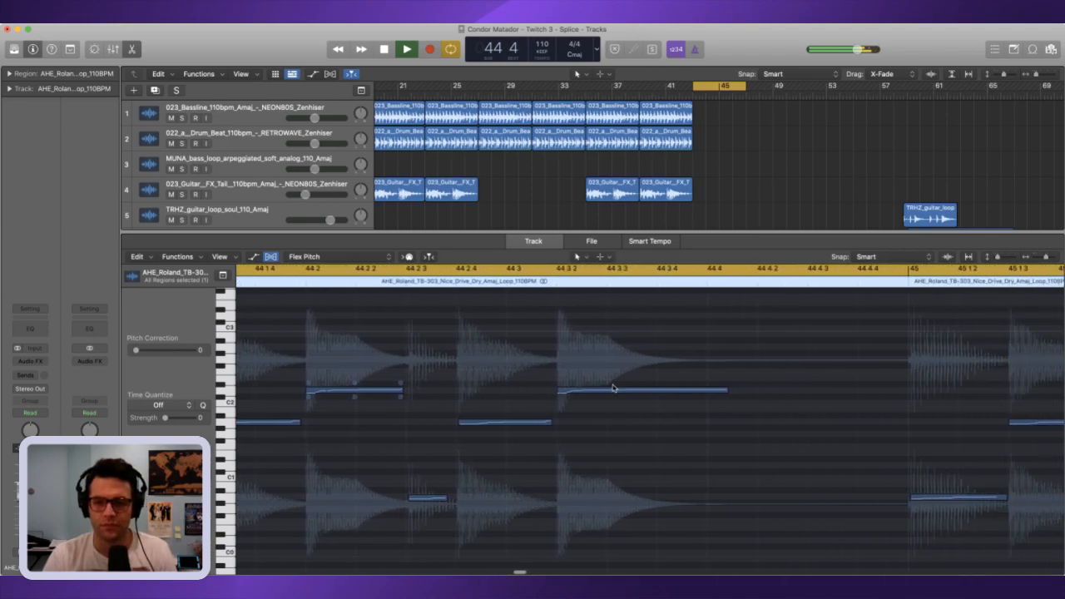
key("space")
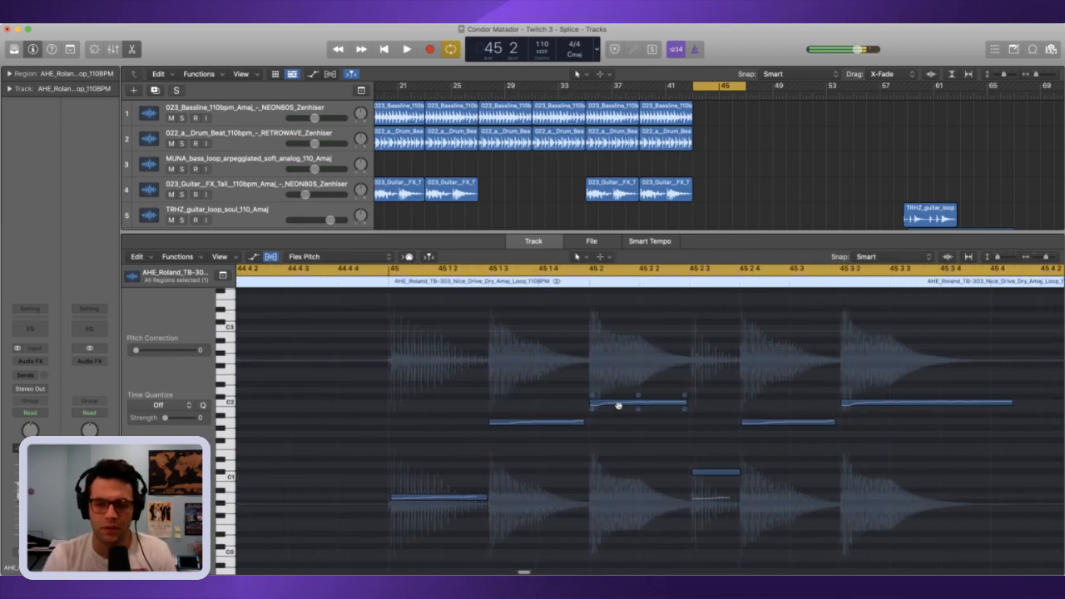
left_click_drag(618, 406, 623, 388)
key("comma")
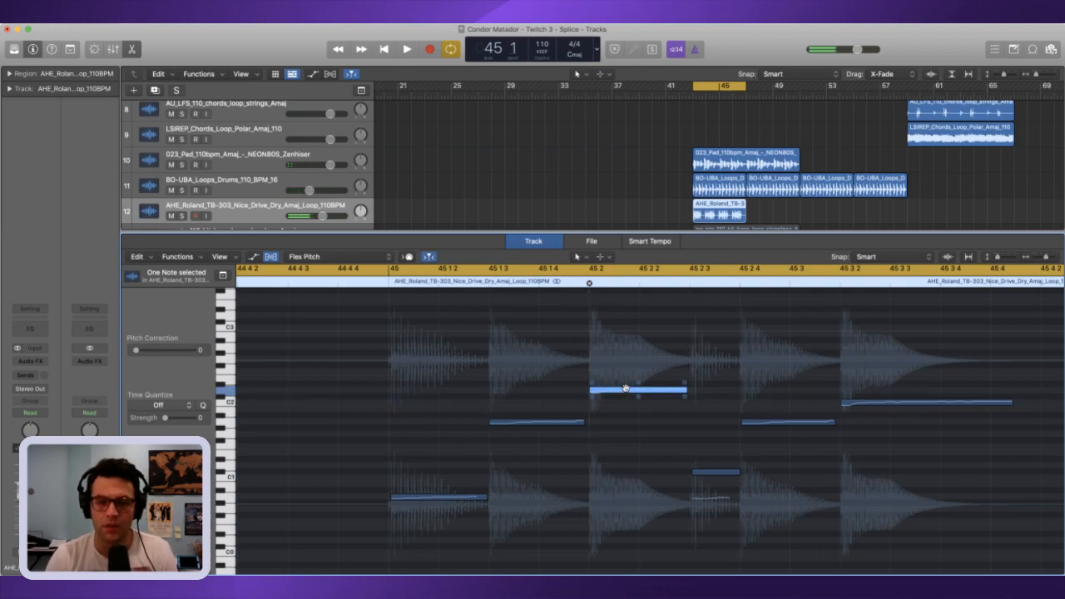
left_click(694, 89)
key("space")
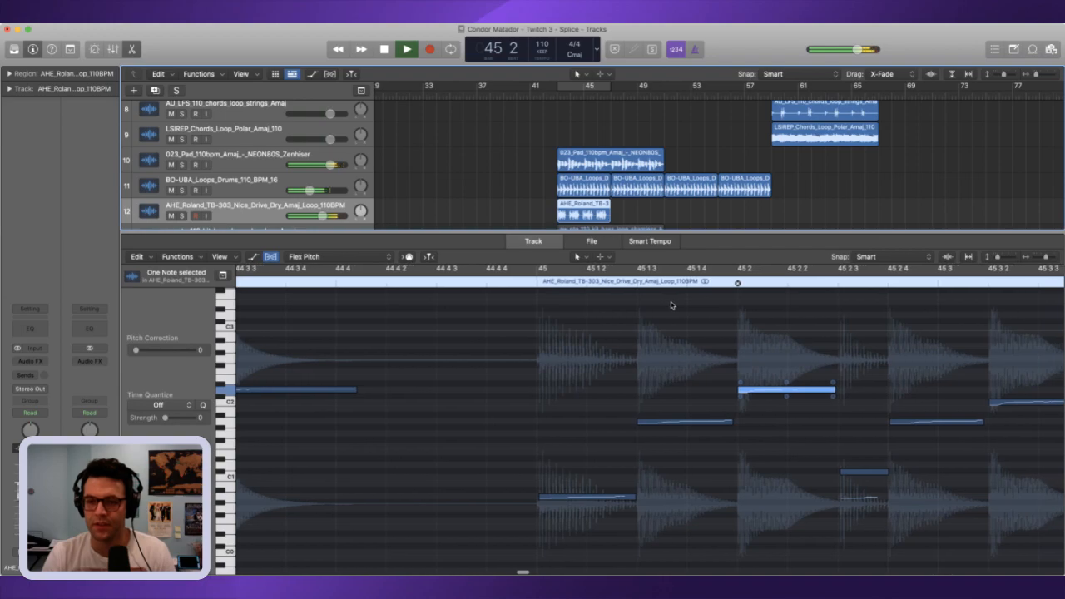
key("space")
- Raise the long TB-303 note at 45 3 2 to D2 and play through into bar 46
left_click_drag(552, 403, 559, 387)
key("space")
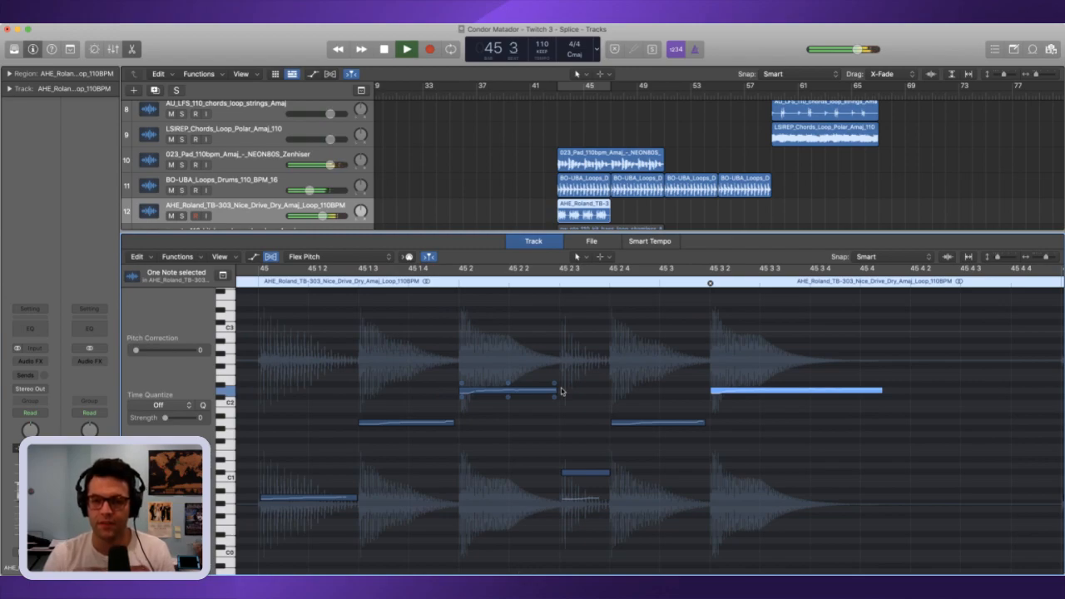
key("space")
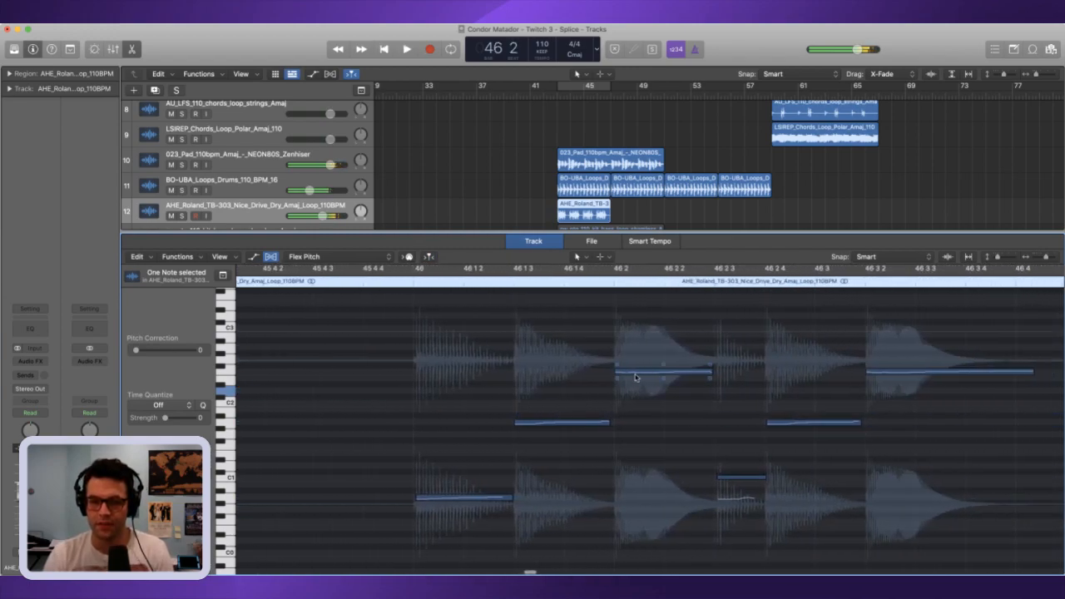
- Lower the TB-303 notes at 46 2 and 46 3 2 by one semitone to E2, playing bar 46 between the edits
left_click(642, 372)
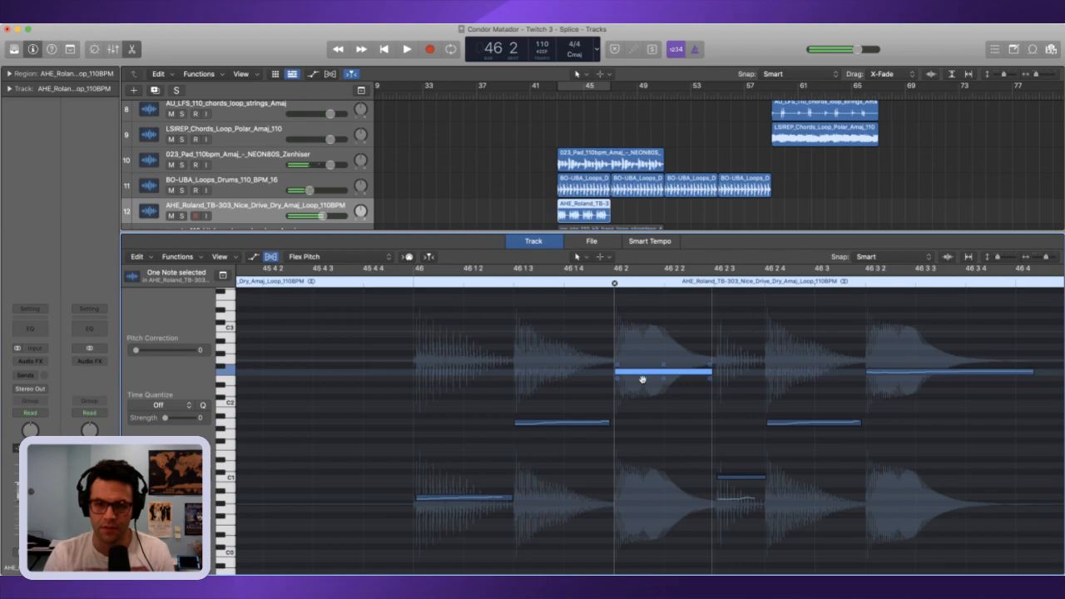
left_click_drag(641, 380, 641, 386)
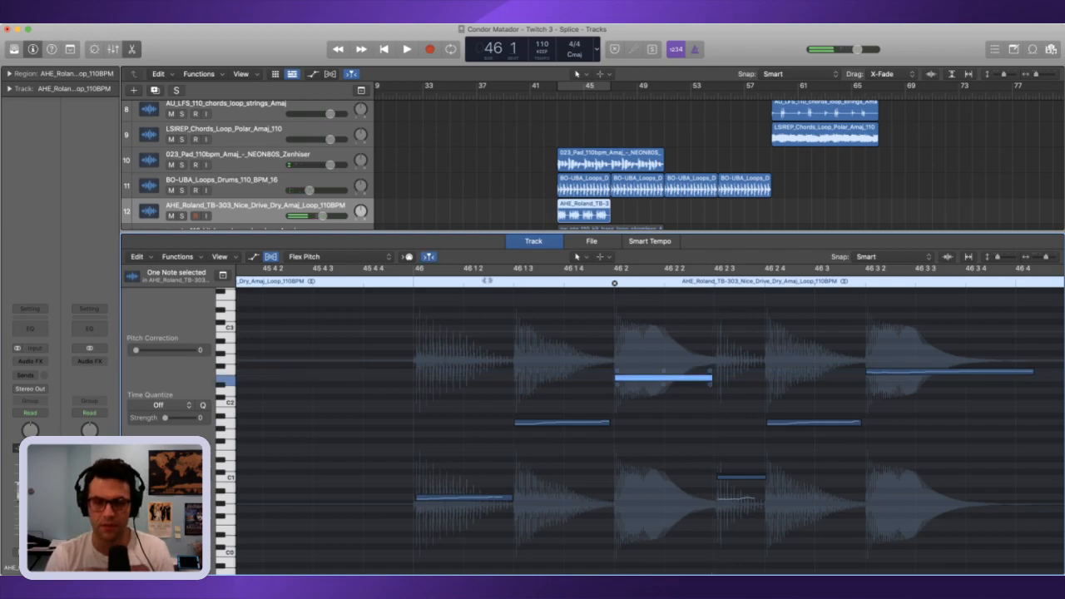
key("space")
key("space")
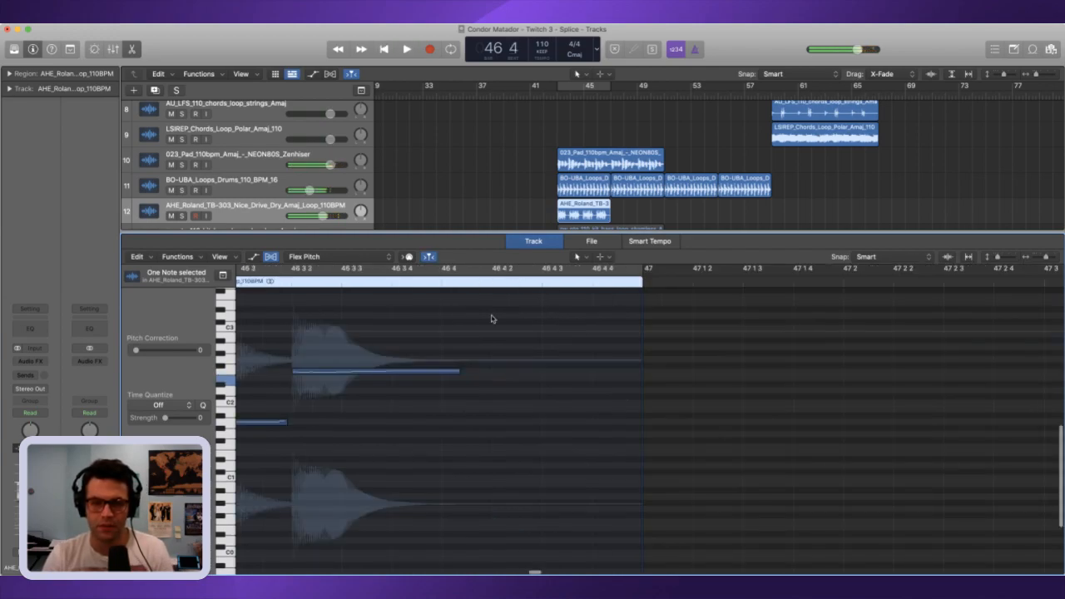
scroll(375, 331, "left", 5)
left_click_drag(440, 372, 439, 378)
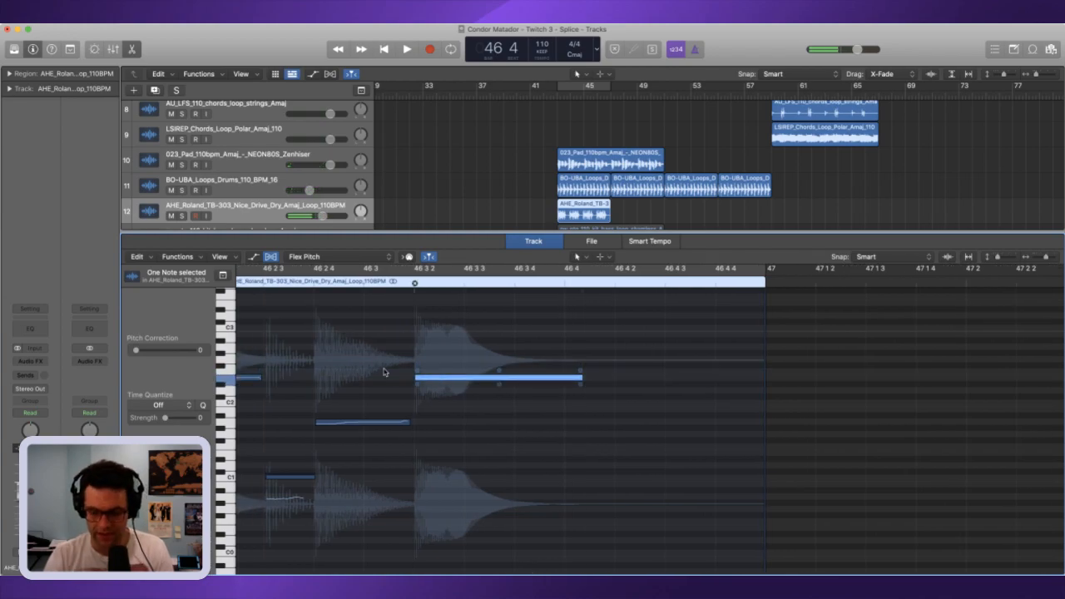
- Play bar 46 again and audition its first two TB-303 notes against the pad and drums
key("space")
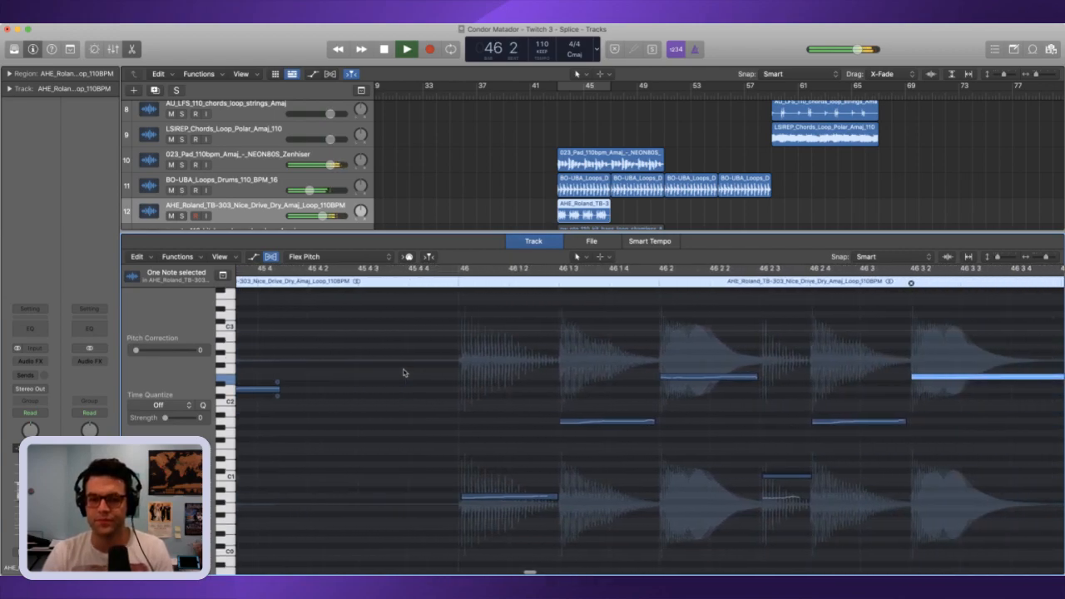
key("space")
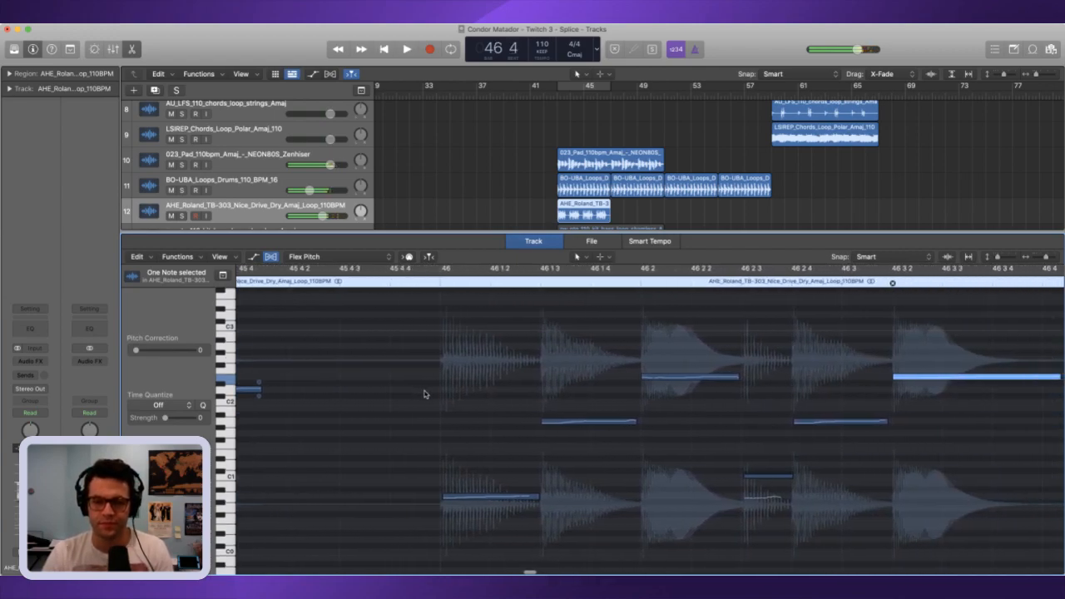
left_click(460, 497)
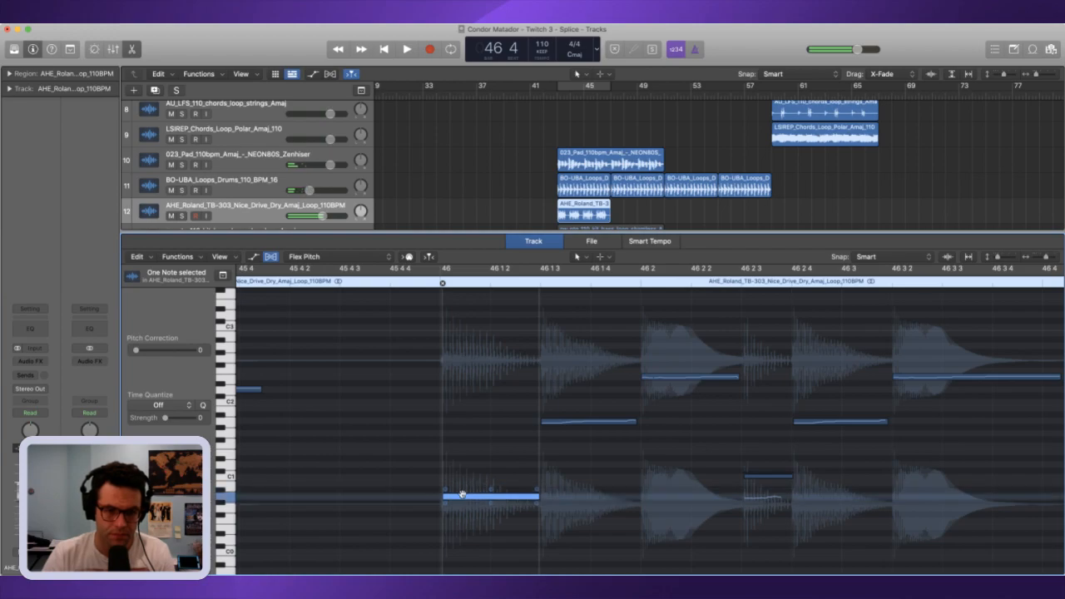
key("space")
key("space")
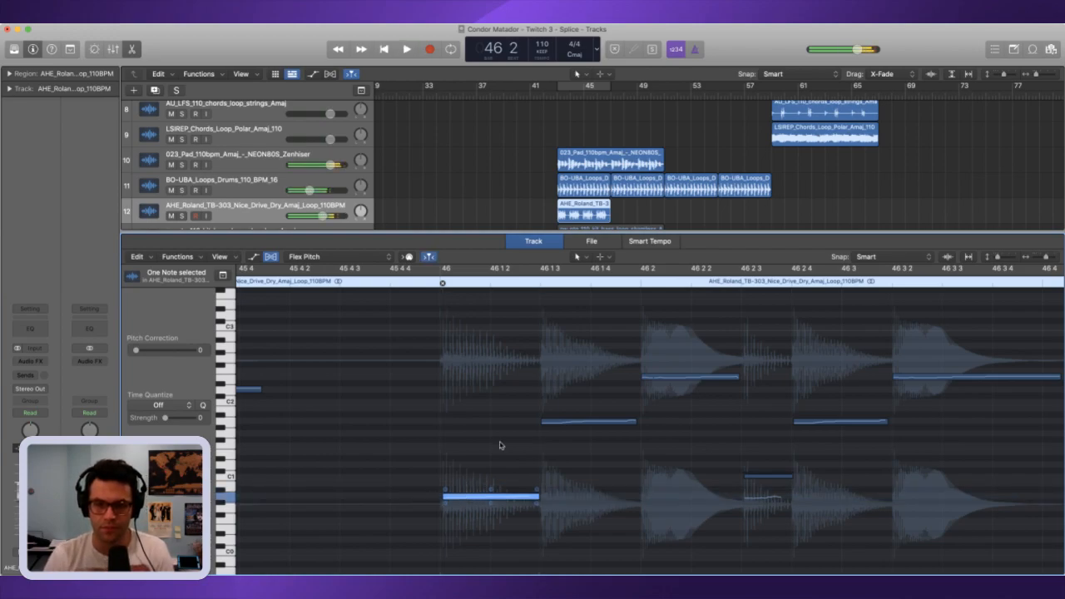
left_click(557, 422)
left_click_drag(557, 423, 558, 421)
key("space")
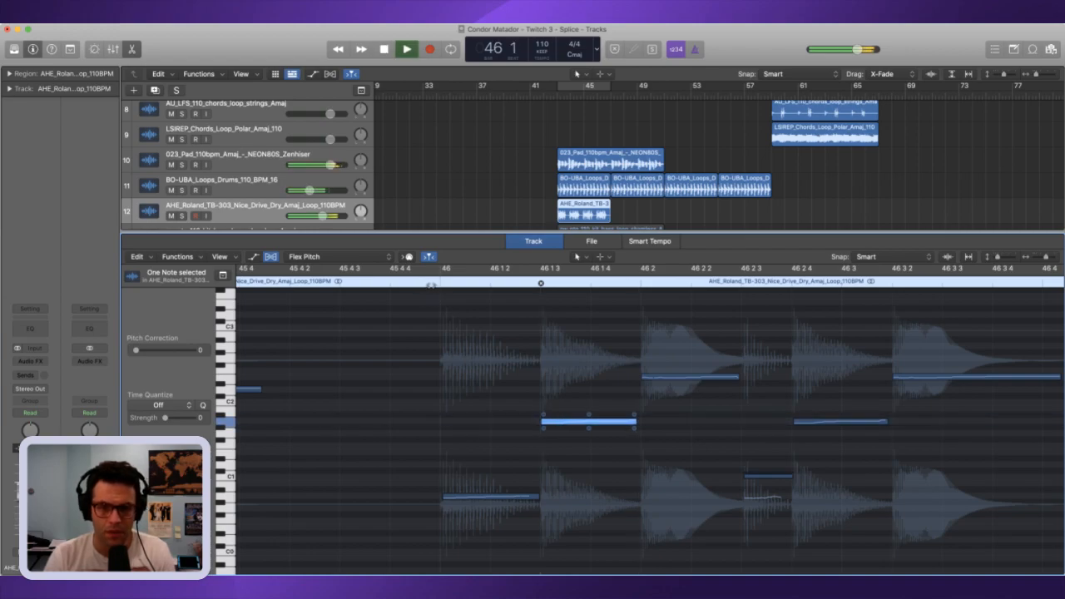
key("space")
- Rewind to bar 43, play the start of the TB-303 loop and lower its note at 43 2 to D2
key("comma")
key("comma")
key("comma")
key("comma")
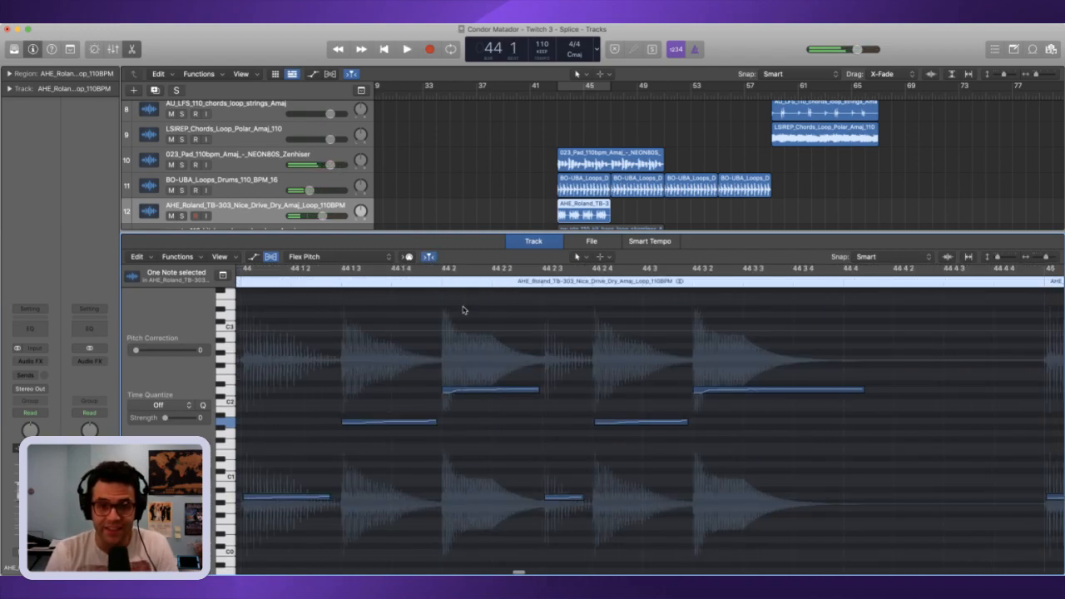
key("space")
key("space")
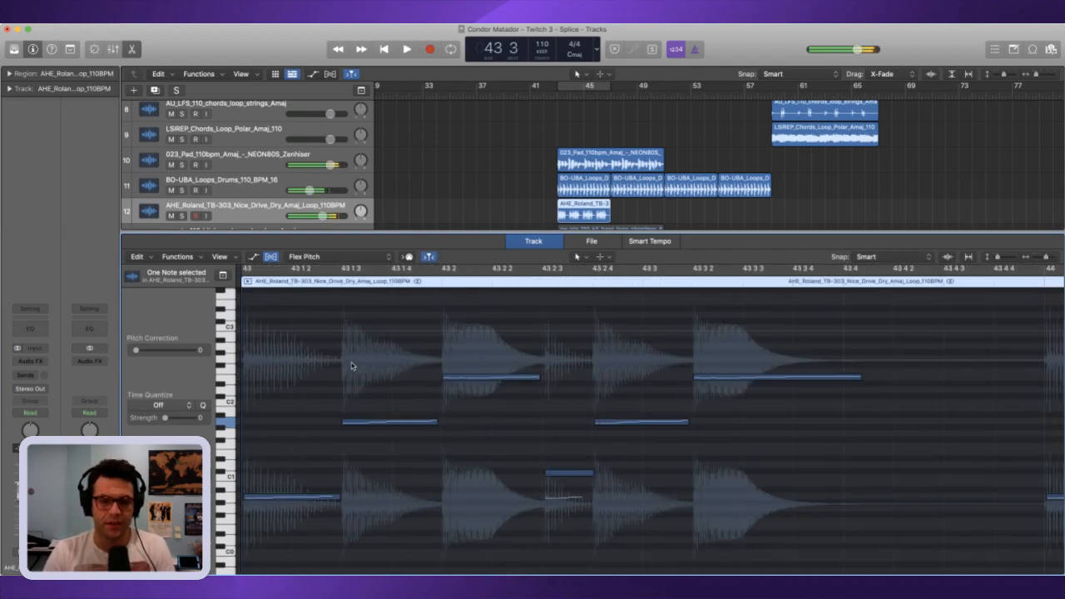
key("space")
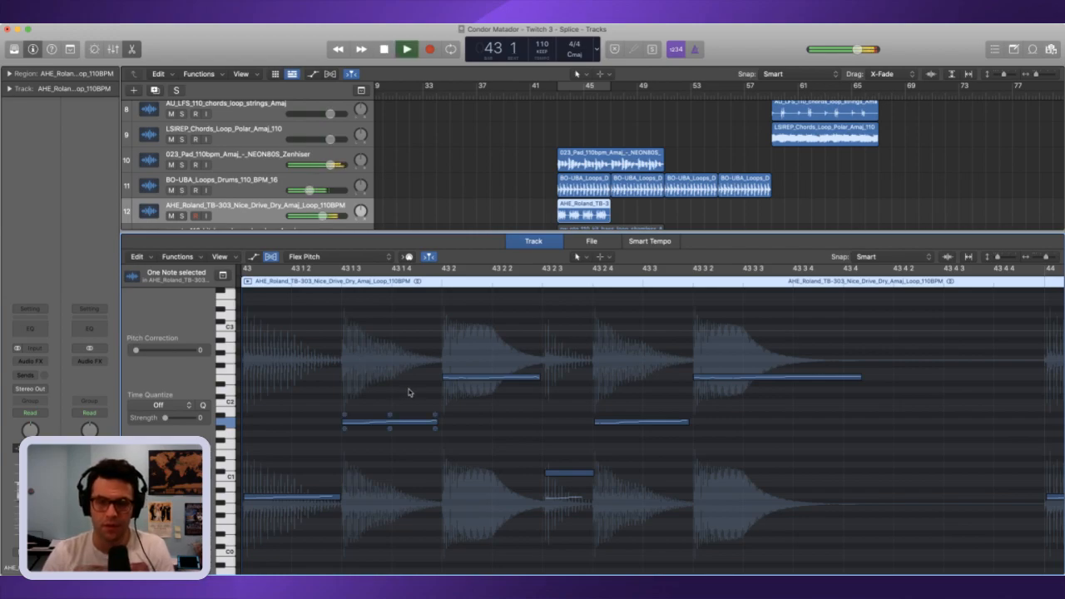
key("space")
left_click_drag(487, 384, 487, 402)
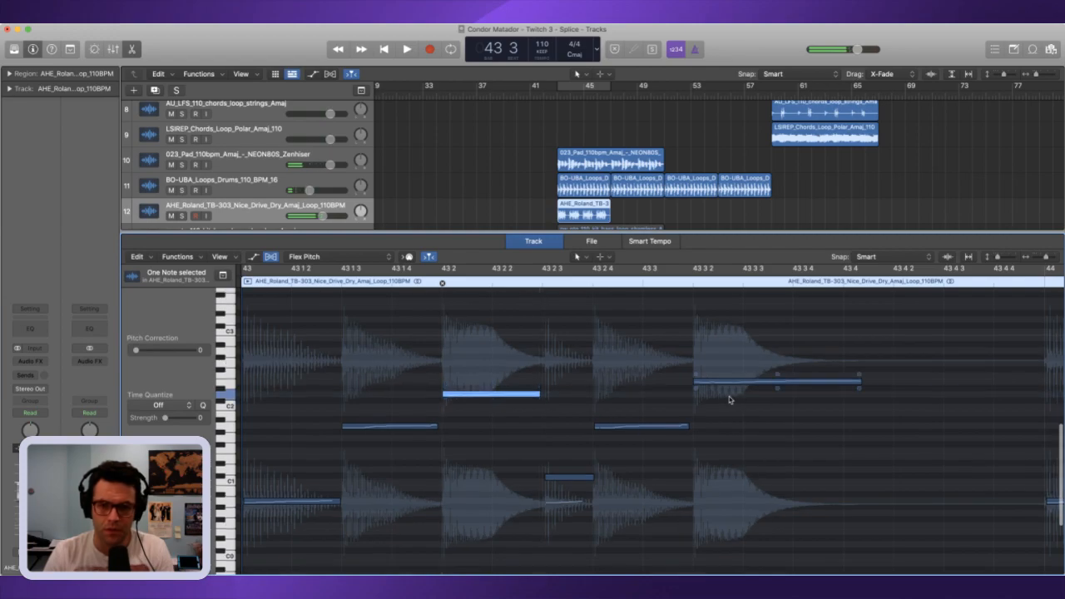
- Lower the long TB-303 note at 43 3 2 to D2 and play through into bar 44
left_click(761, 383)
left_click_drag(762, 387, 763, 397)
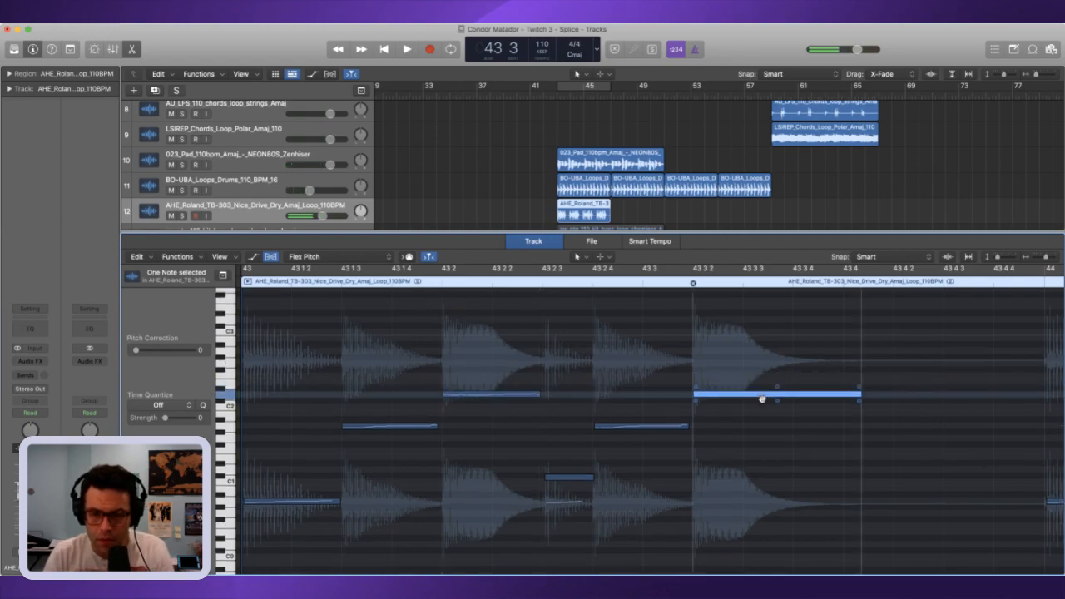
key("space")
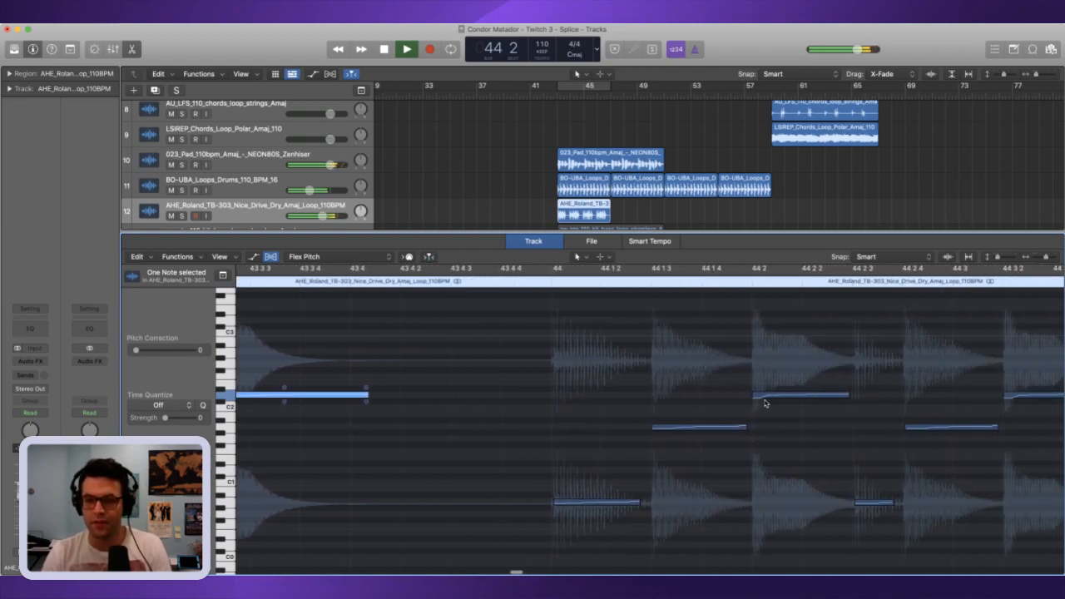
key("space")
- Raise the TB-303 notes at 44 2 and 44 3 2 to E2, playing bar 44 after each edit
left_click_drag(782, 392, 780, 382)
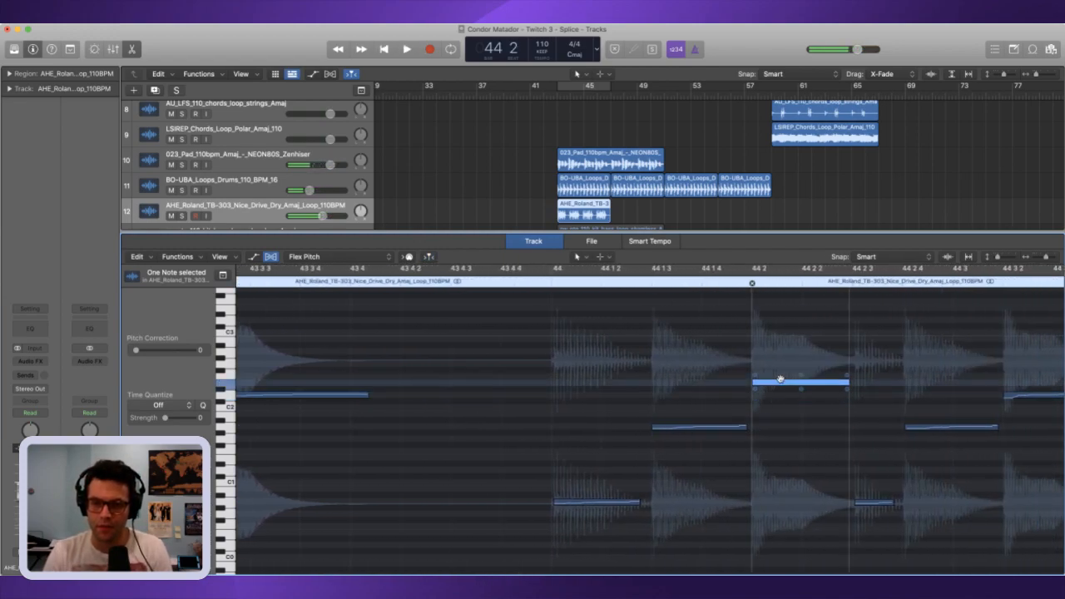
key("space")
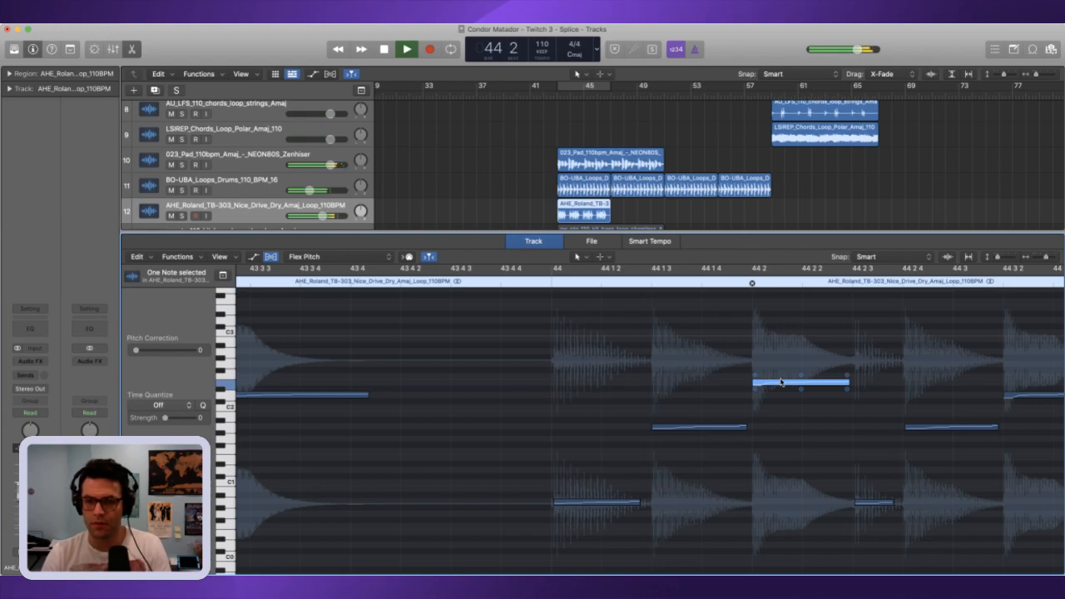
key("space")
left_click_drag(954, 394, 955, 381)
key("space")
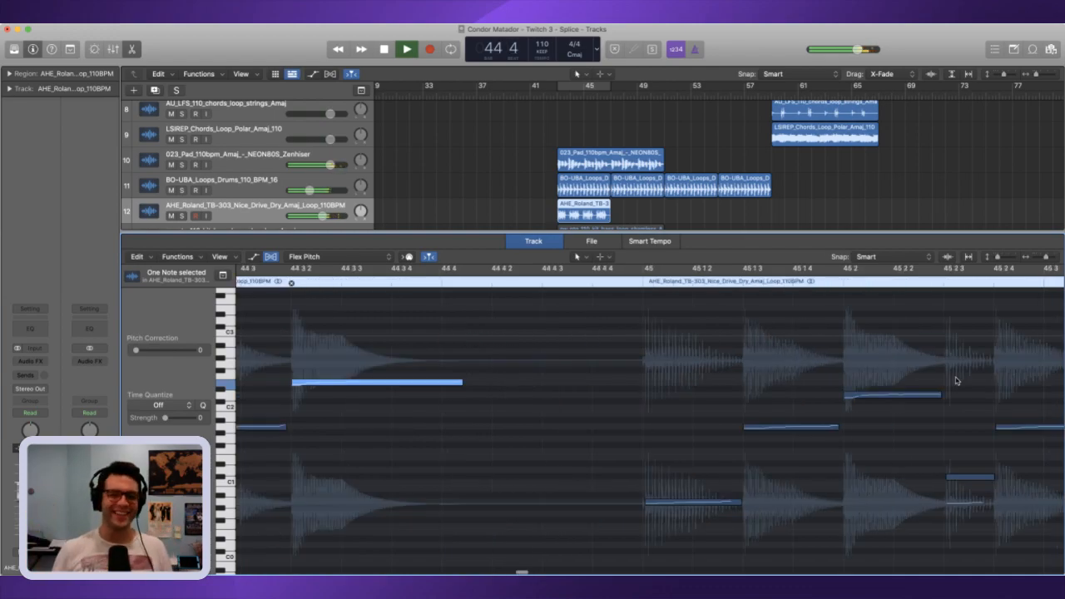
key("space")
- Play the retuned TB-303 loop with the pad and drums from bar 43 through bar 46
key("space")
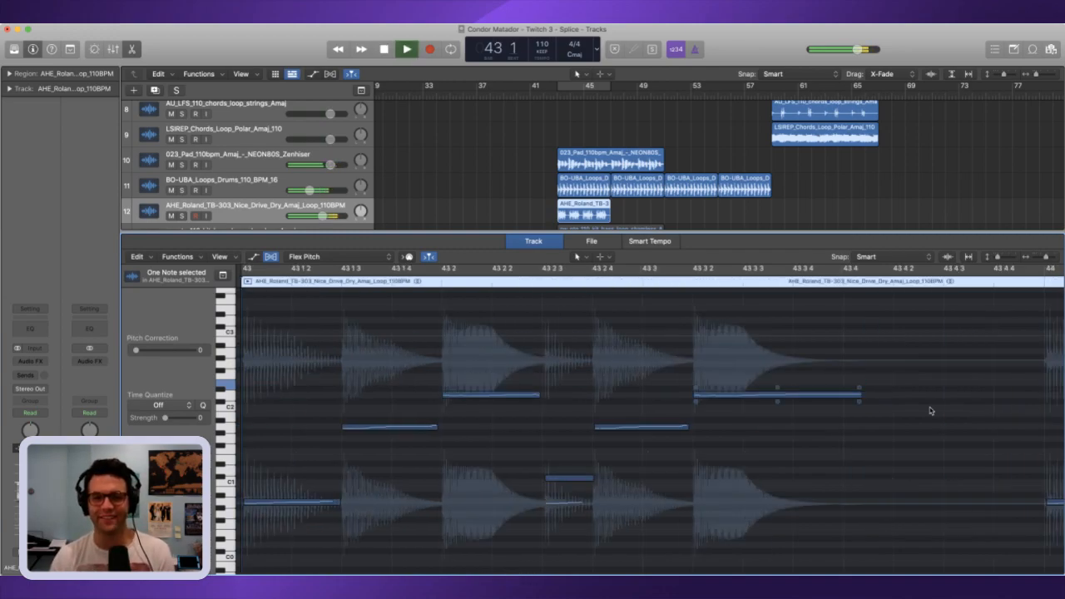
left_click(885, 400)
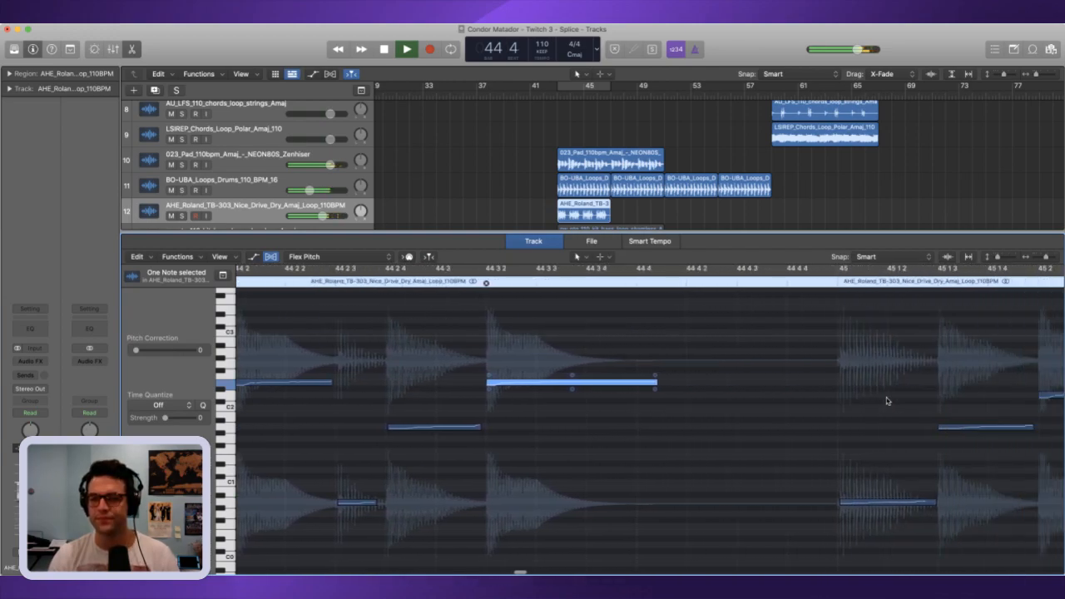
left_click(886, 397)
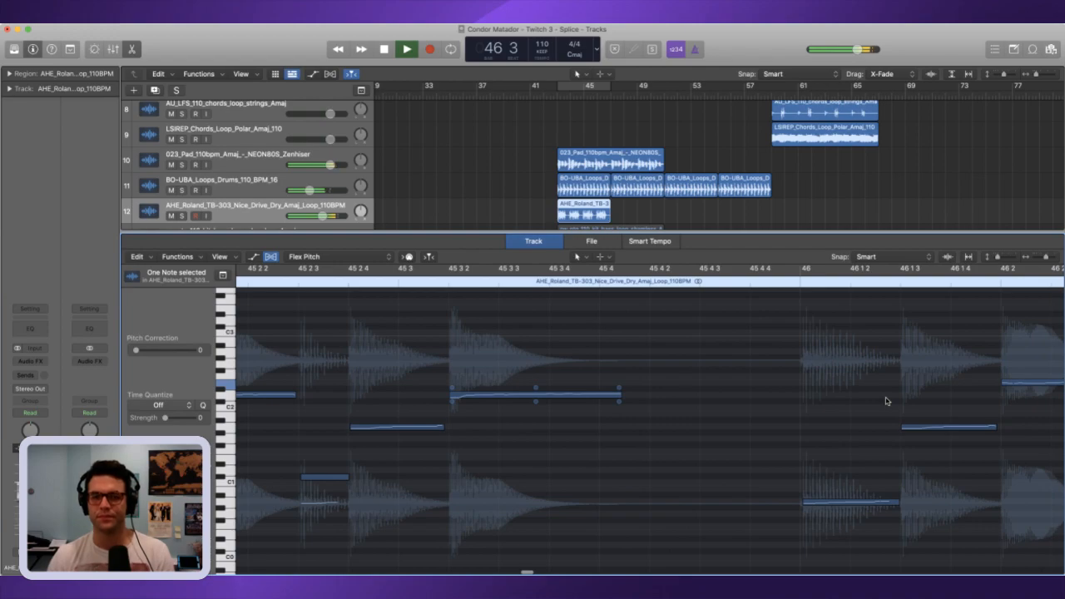
key("space")
- Close the Flex Pitch editor, paste a copy of the TB-303 region at bar 47 and play the start of the copy
key("e")
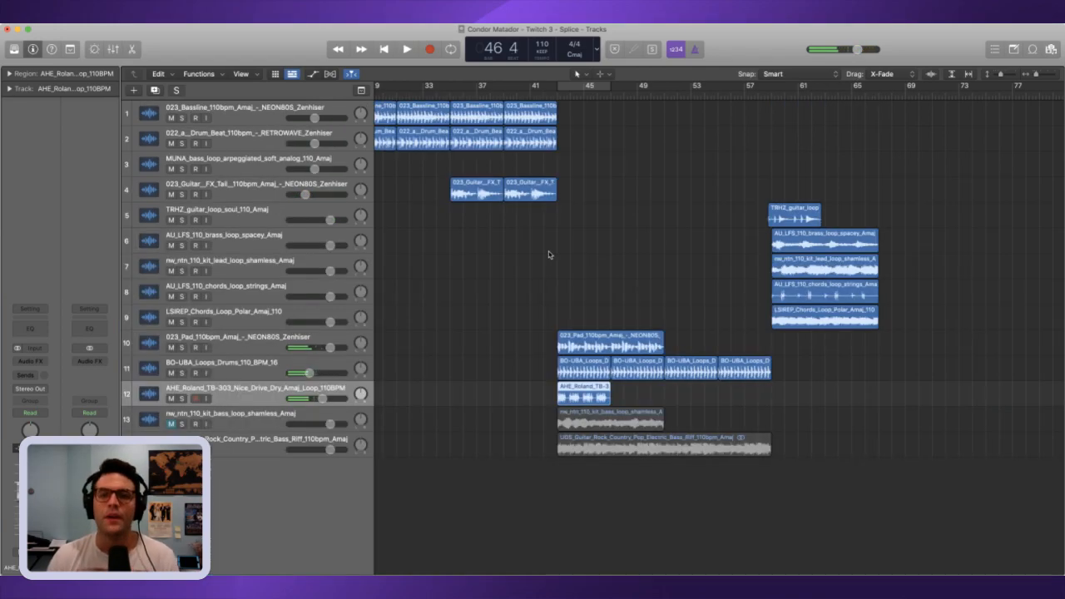
left_click(636, 387)
left_click(605, 397)
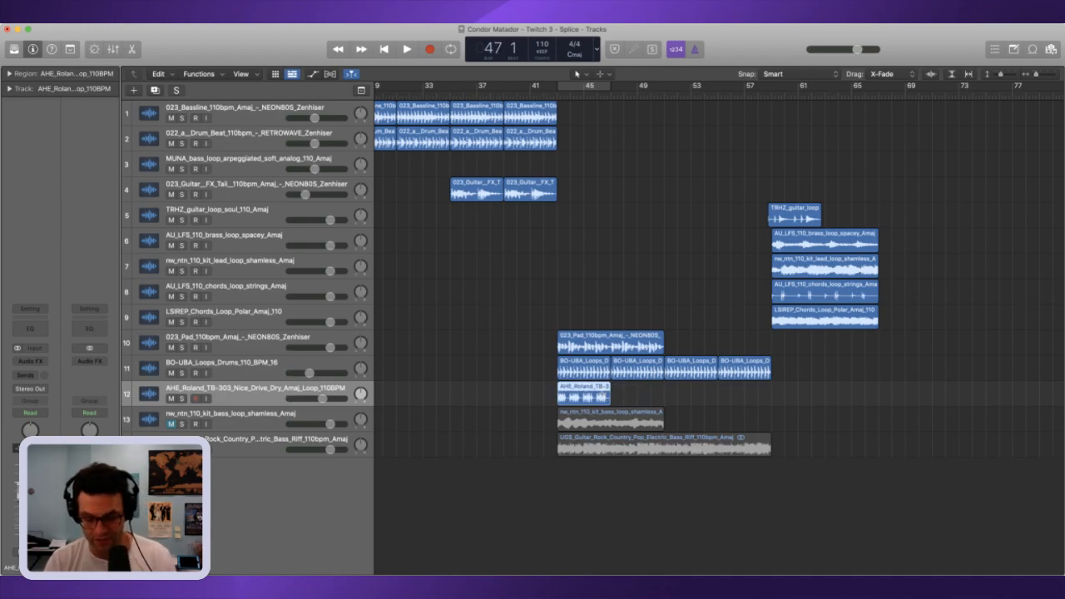
key("super+v")
left_click(528, 96)
key("space")
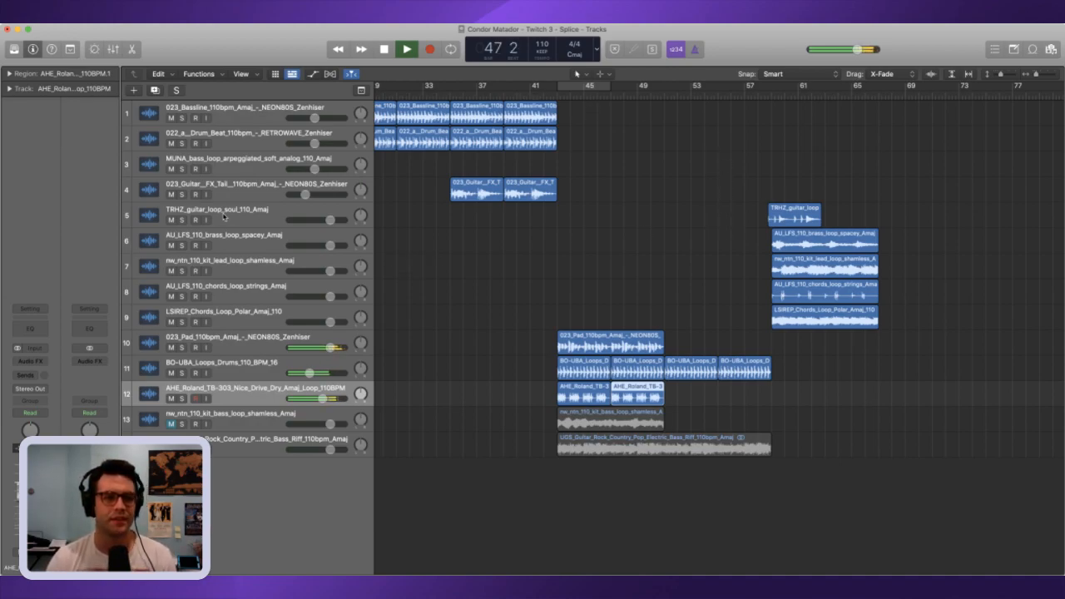
key("space")
- Solo the TRHZ soul guitar loop and play it from its start near bar 59
left_click(182, 220)
left_click_drag(786, 98, 768, 98)
key("space")
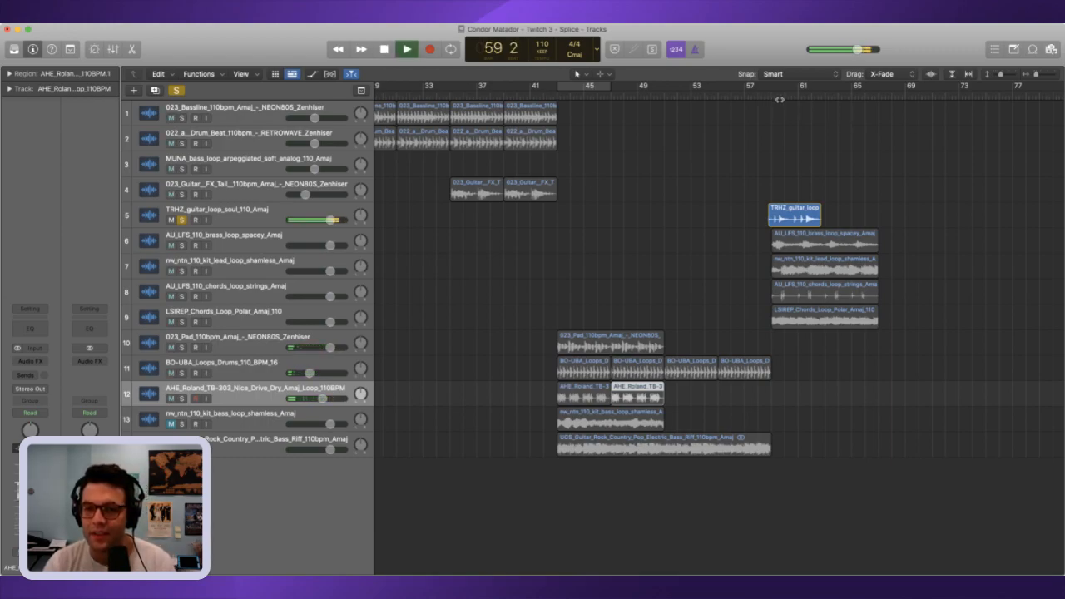
key("space")
- Move the TRHZ guitar loop region to the playhead at bar 47
left_click(629, 96)
left_click(616, 95)
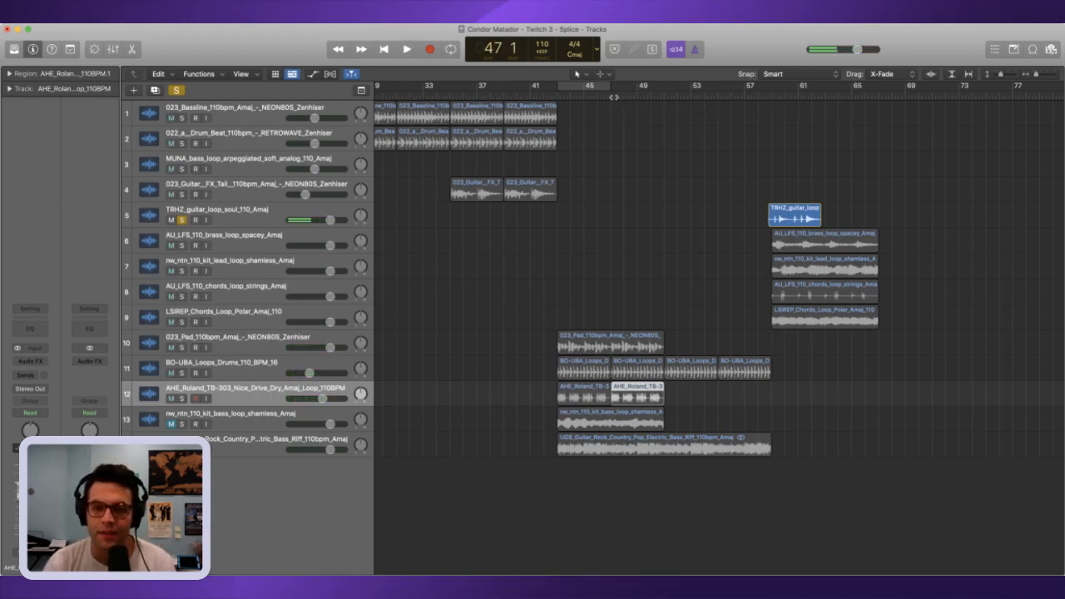
left_click(788, 210)
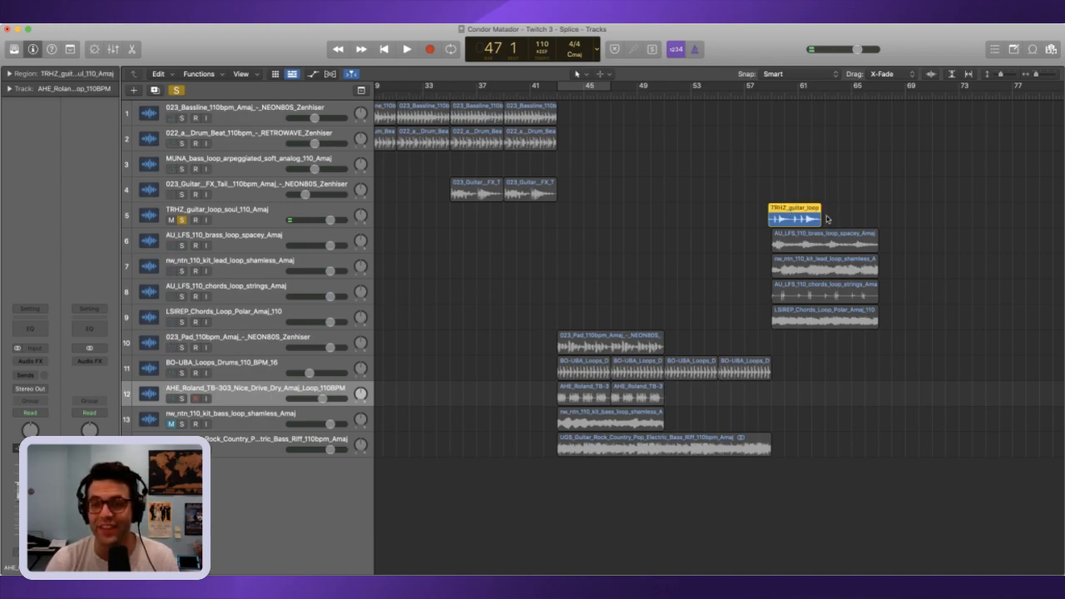
key("semicolon")
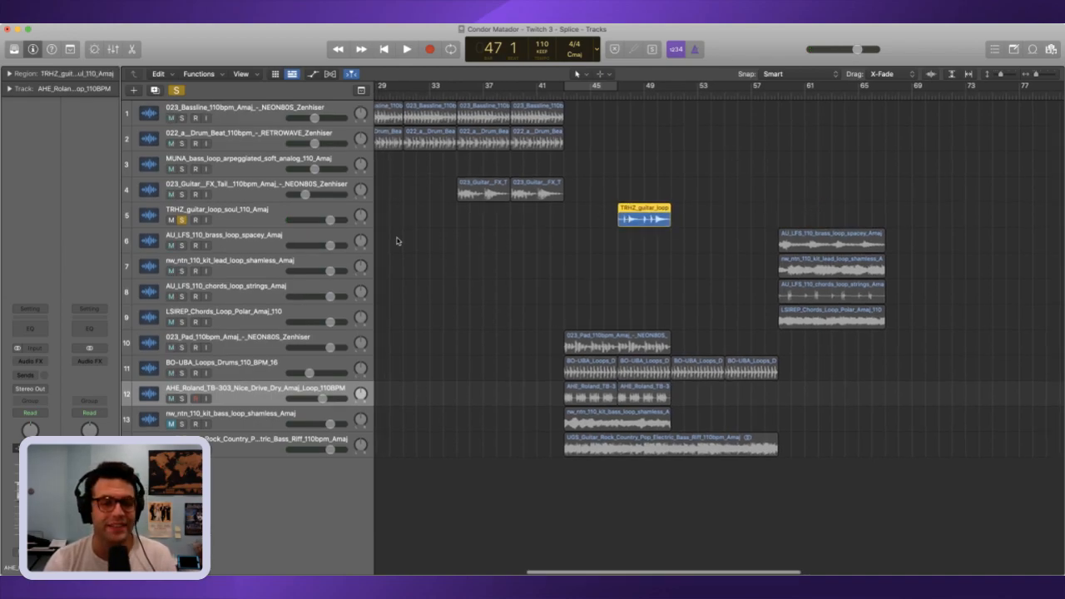
- Unsolo the TRHZ guitar track, play it with the pad, drums and bass from bar 47, and mute the track
left_click(182, 221)
key("space")
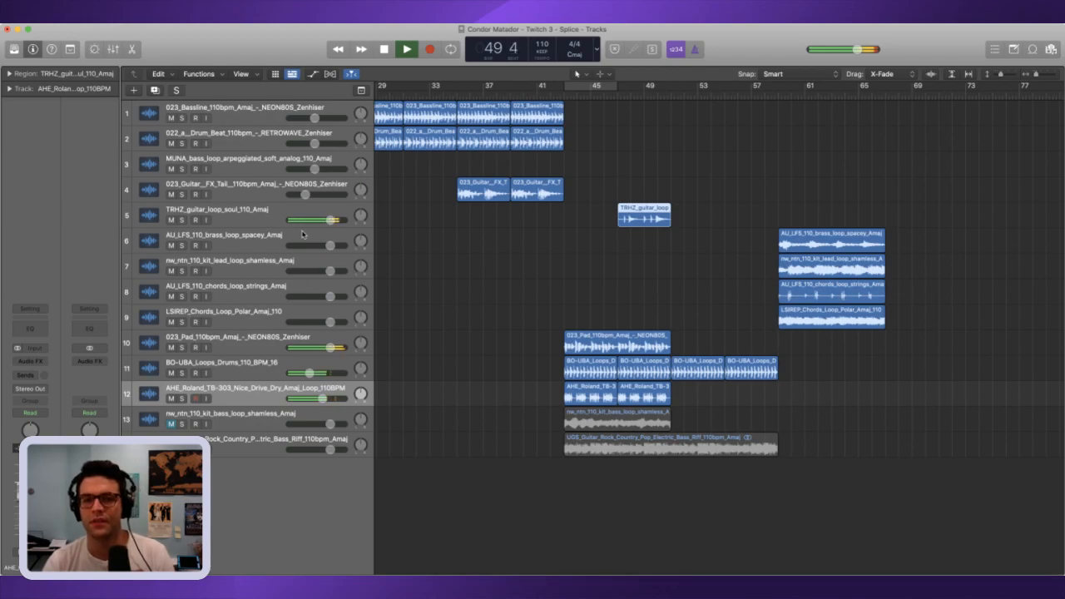
key("space")
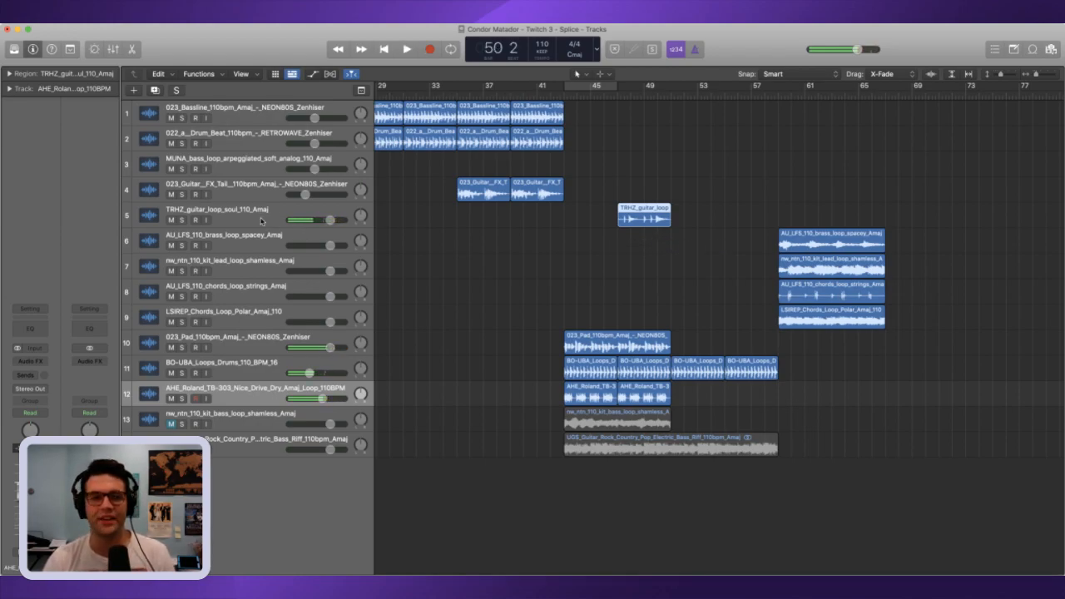
left_click(170, 220)
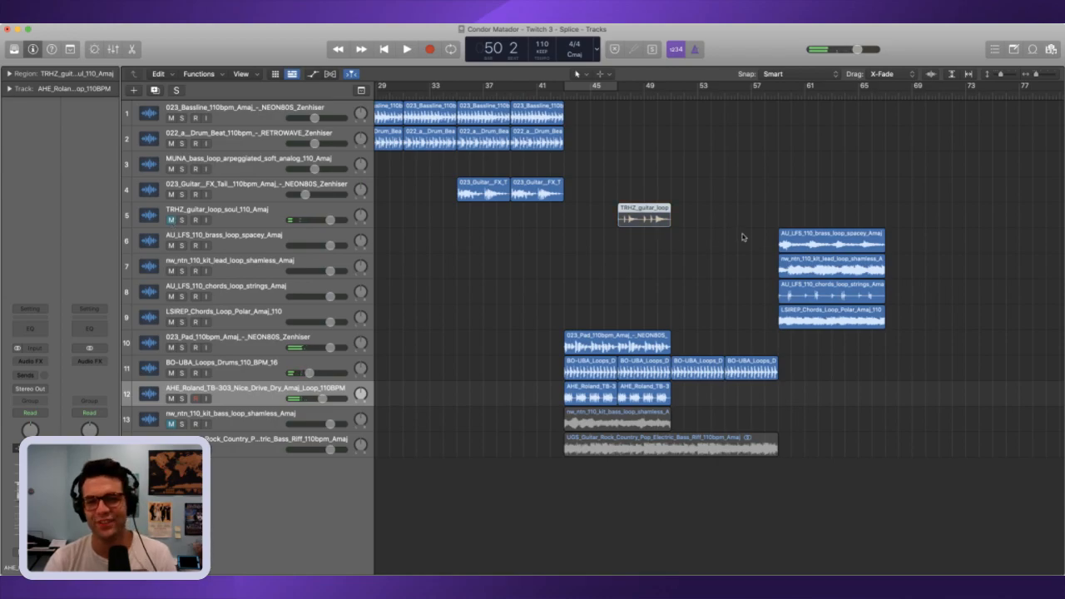
left_click(695, 243)
- Audition the AU_LFS spacey brass loop in solo from bar 59, then unsolo it
left_click(788, 96)
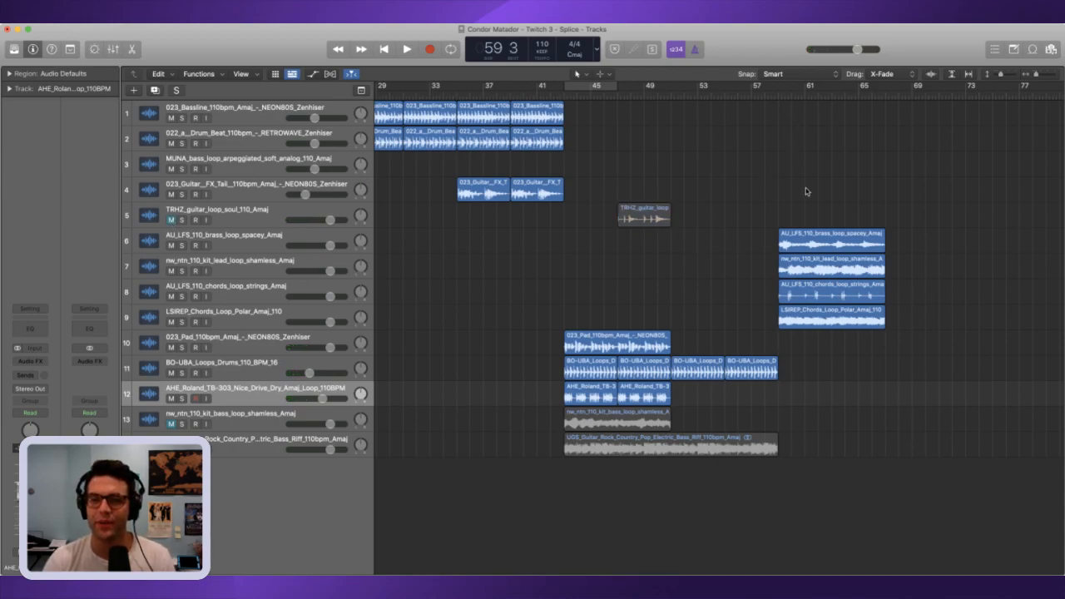
left_click(182, 245)
key("space")
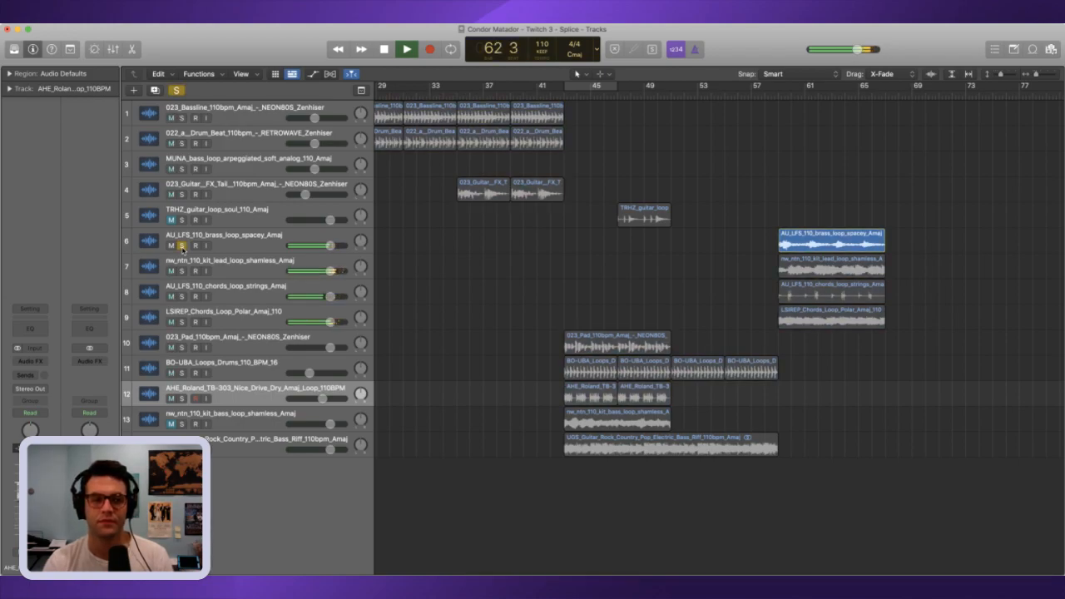
key("space")
left_click(181, 247)
left_click(171, 246)
left_click(171, 246)
- Play the pad, drums and TB-303 section from bar 43 into bar 46
left_click(586, 91)
left_click_drag(574, 97, 566, 97)
key("space")
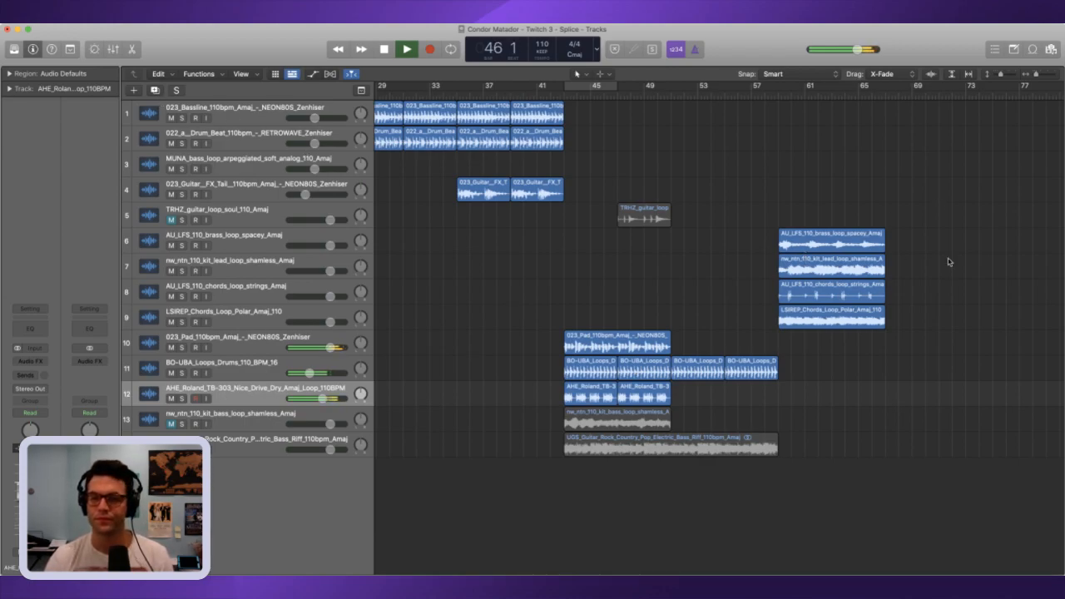
key("space")
- Solo the AU_LFS strings chords loop and play it from bar 59
left_click_drag(807, 99, 778, 109)
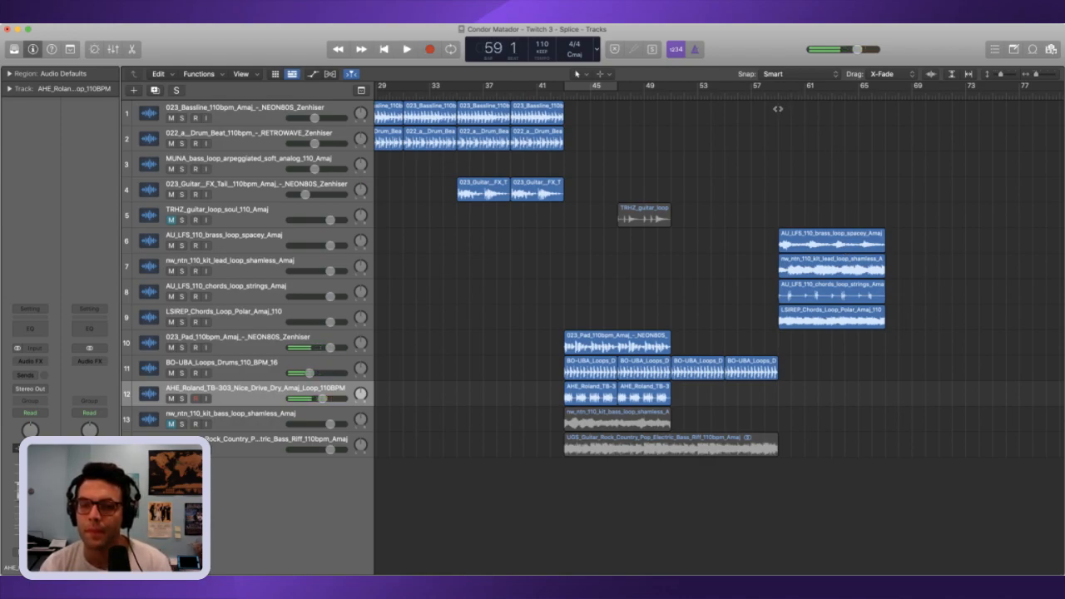
left_click(182, 297)
key("space")
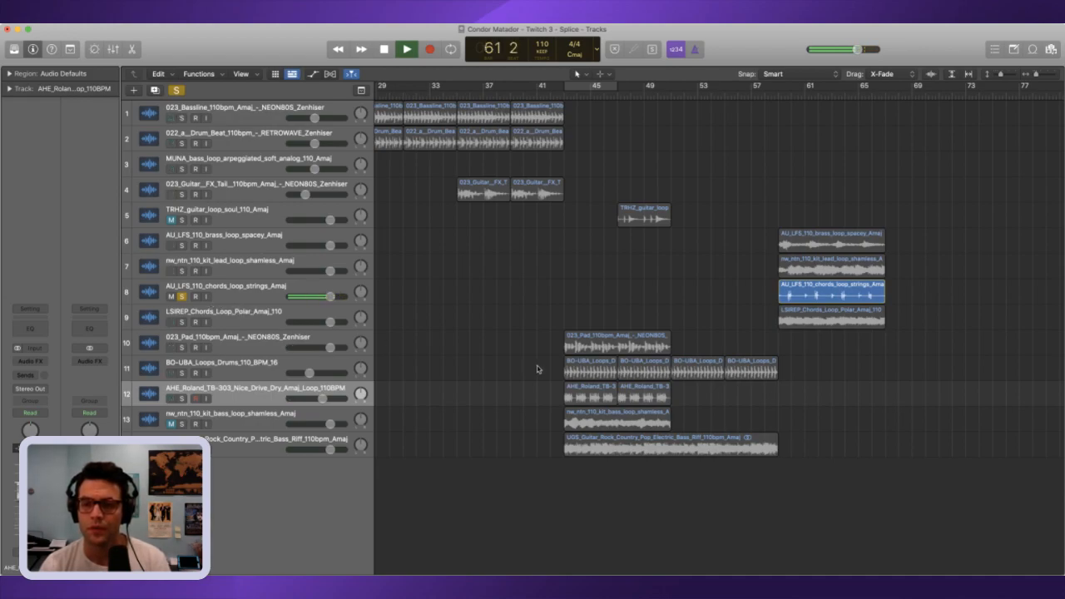
key("space")
- Move the AU_LFS strings chords region from bar 59 to bar 47 and unsolo its track
key("comma")
key("comma")
key("comma")
key("comma")
key("comma")
key("comma")
key("comma")
key("comma")
key("comma")
key("comma")
key("comma")
key("comma")
key("comma")
key("comma")
key("comma")
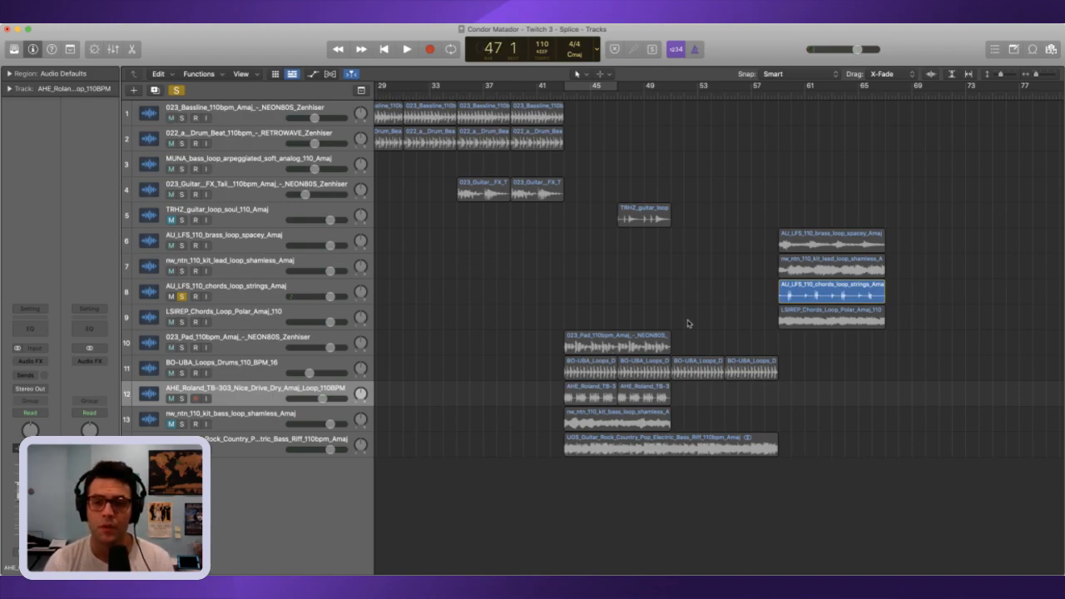
left_click(816, 290)
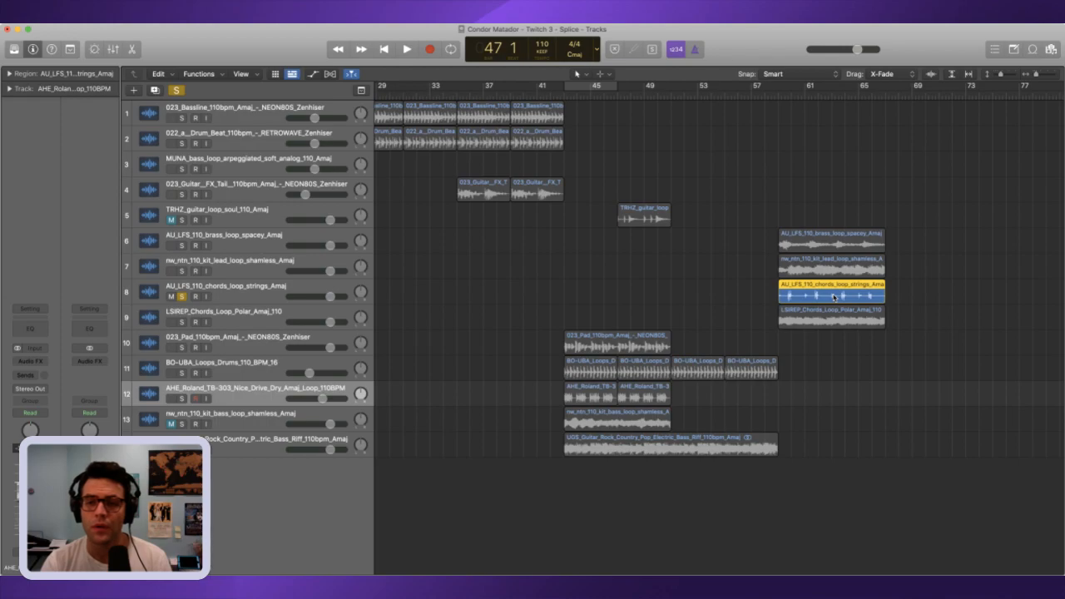
left_click_drag(833, 297, 623, 278)
left_click(181, 297)
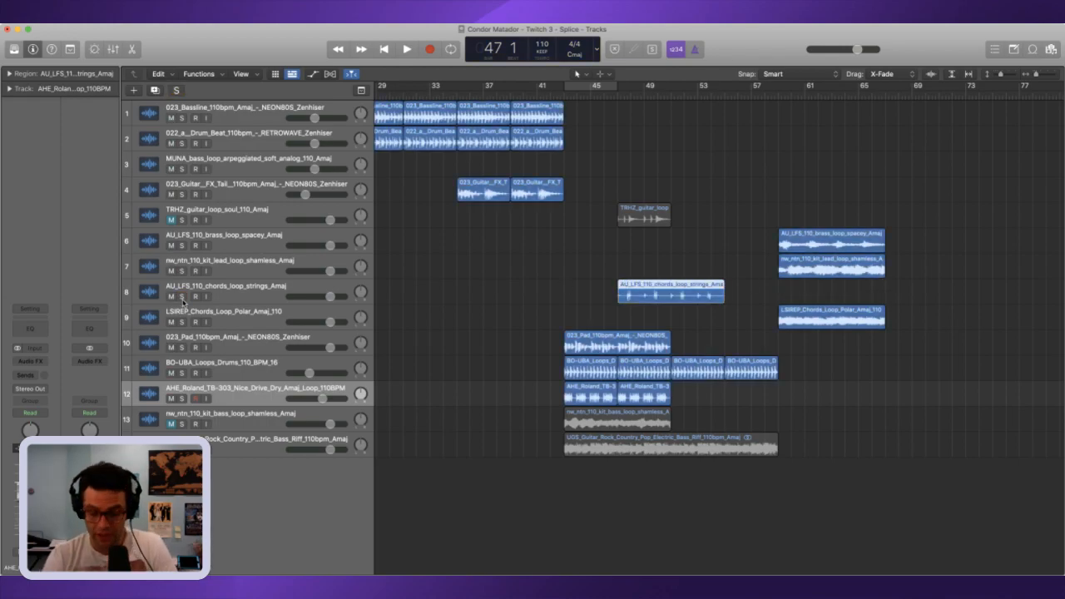
- Play the strings chords with the pad, drums and TB-303 from bar 47, then mute the strings track
key("space")
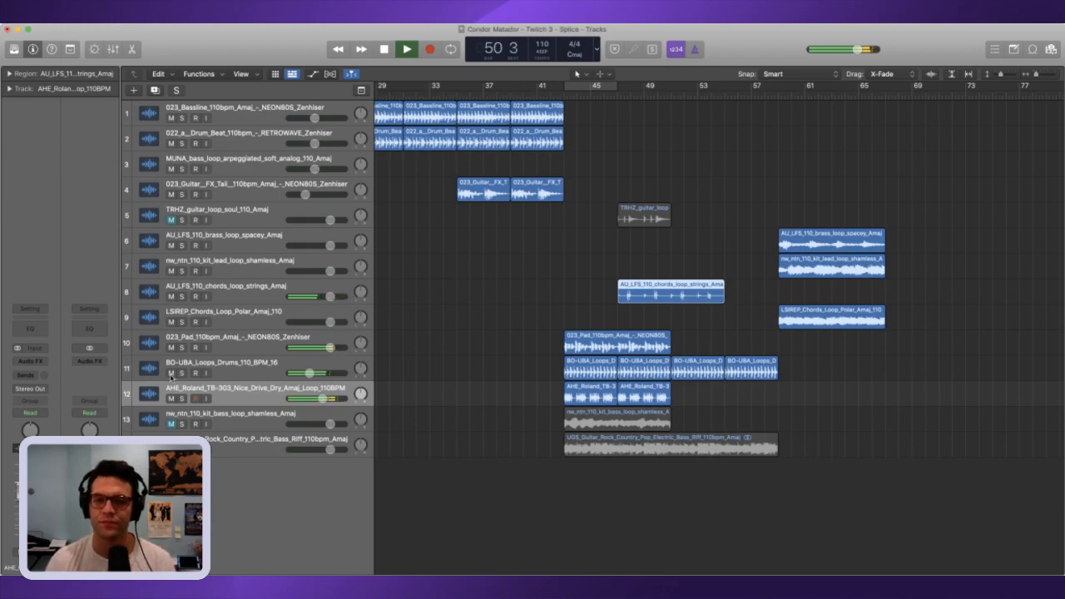
key("space")
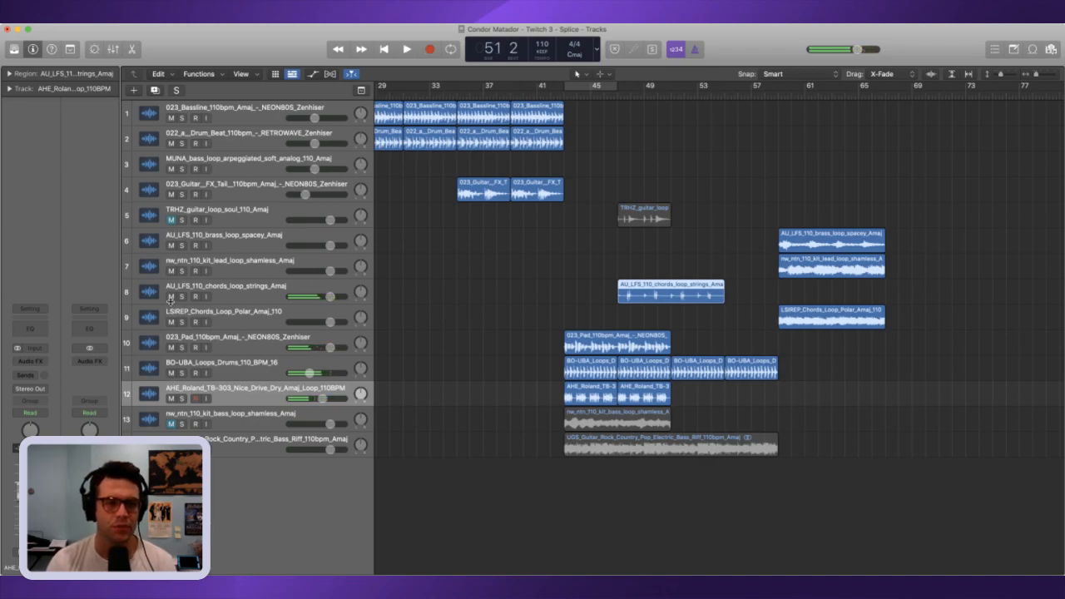
left_click(170, 296)
- Audition the LSIREP Polar chords loop in solo from bar 59, then unsolo and mute its track
left_click(784, 94)
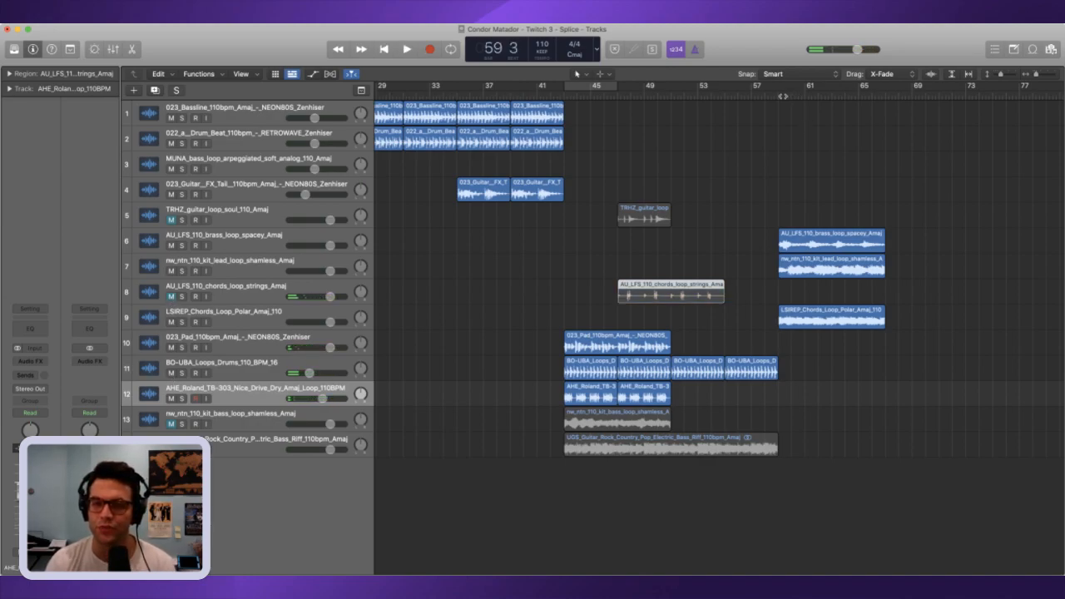
left_click(182, 322)
key("space")
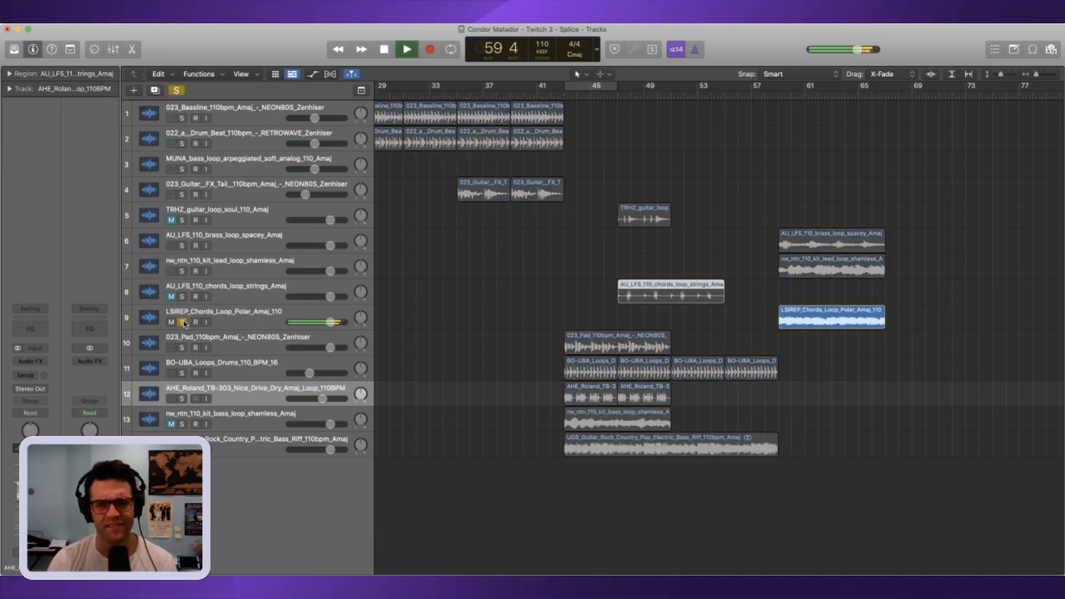
left_click(183, 322)
left_click(171, 322)
key("space")
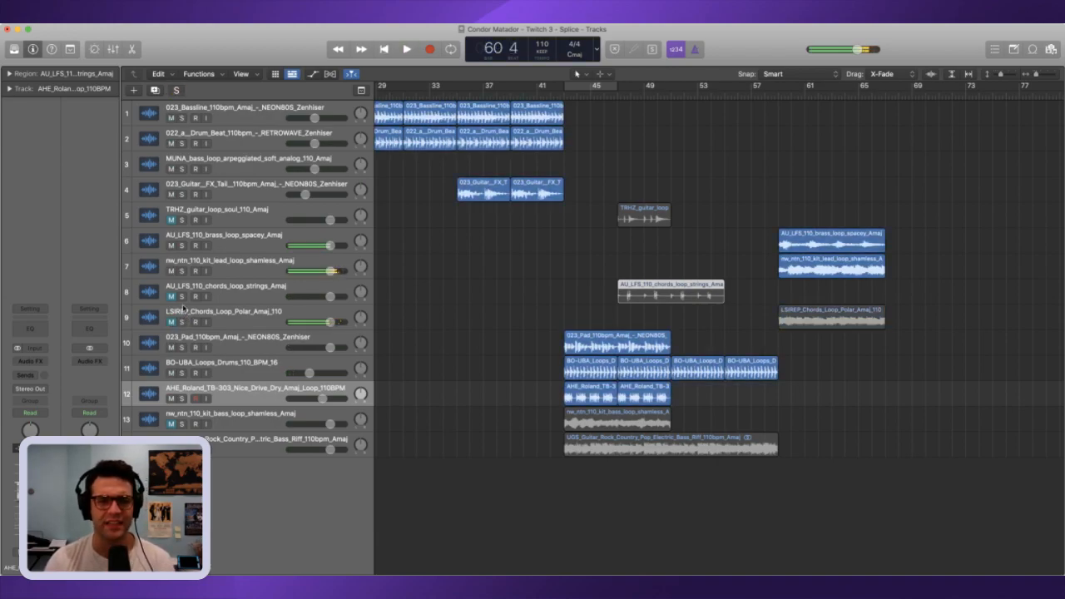
- Audition the nw_ntn shamless lead loop in solo from bar 59, then unsolo it
left_click(183, 272)
key("space")
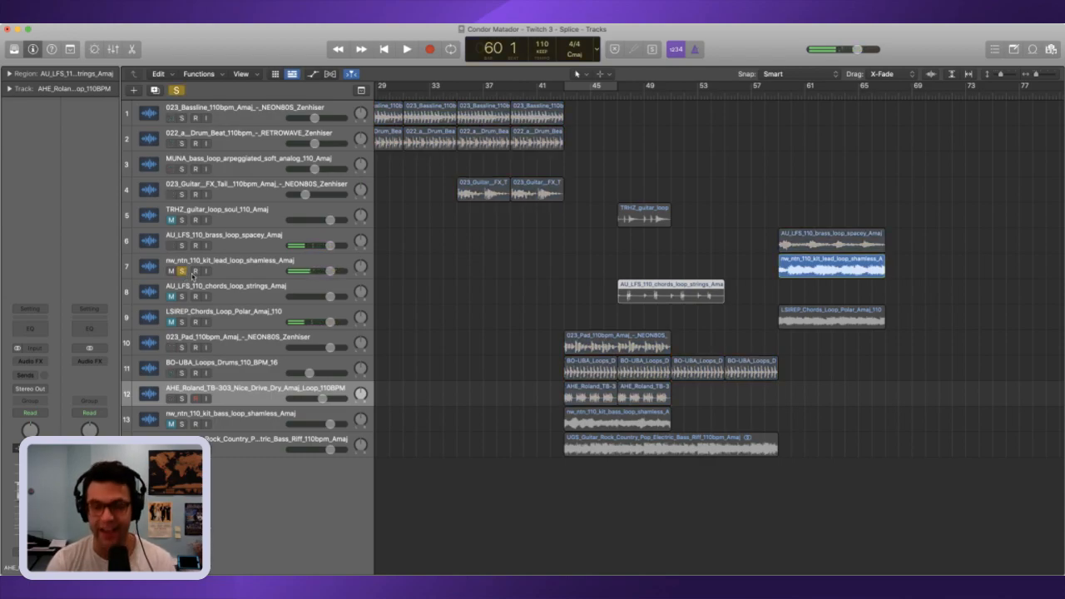
key("space")
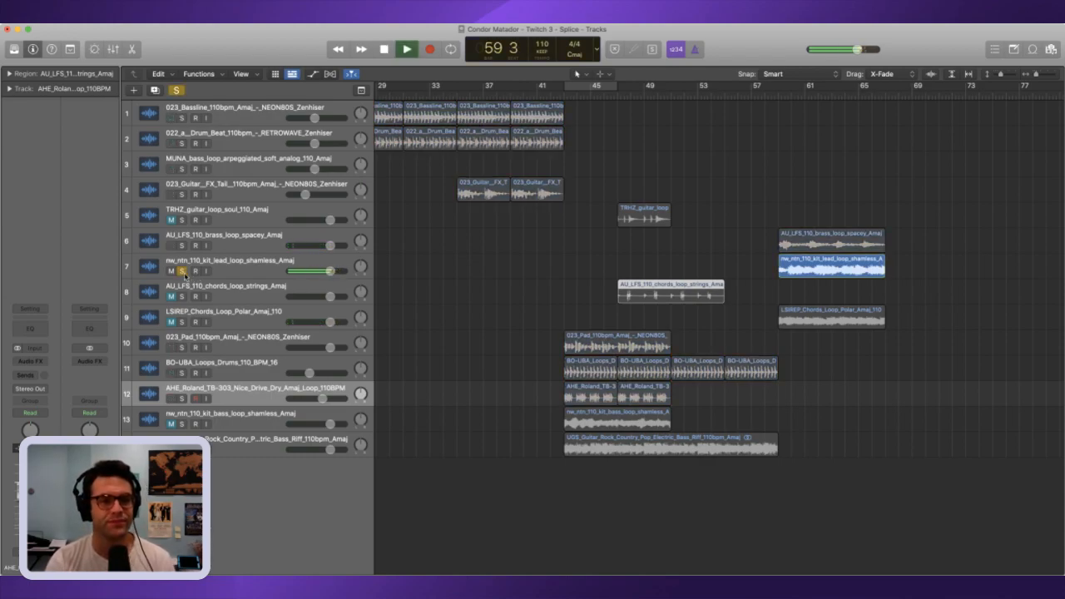
left_click(182, 271)
key("space")
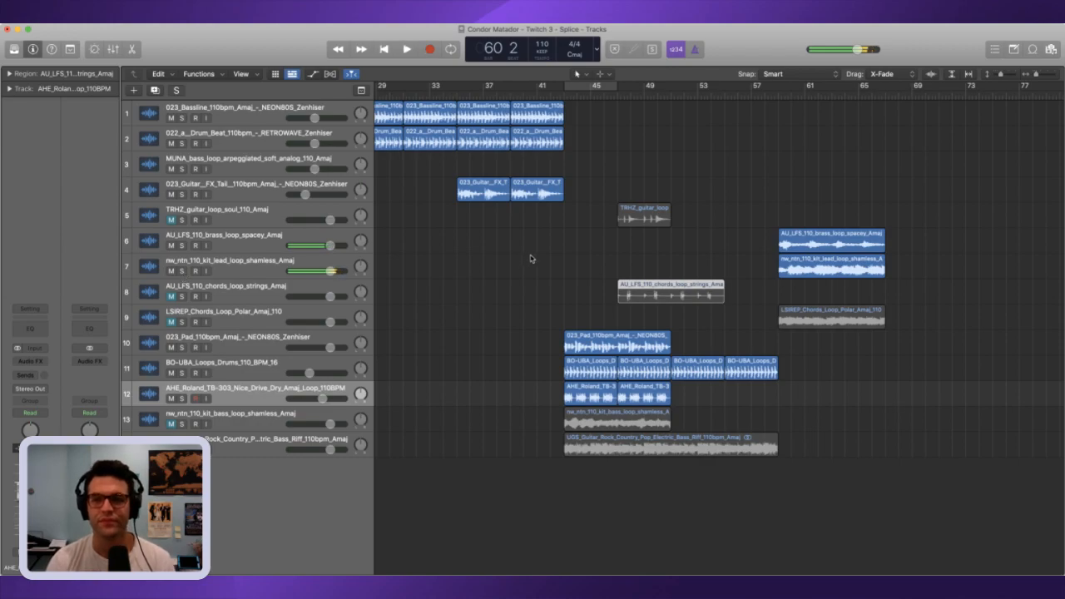
- Audition the AU_LFS brass spacey loop in solo from bar 59, then unsolo it
left_click(182, 271)
left_click(183, 245)
left_click(182, 271)
key("space")
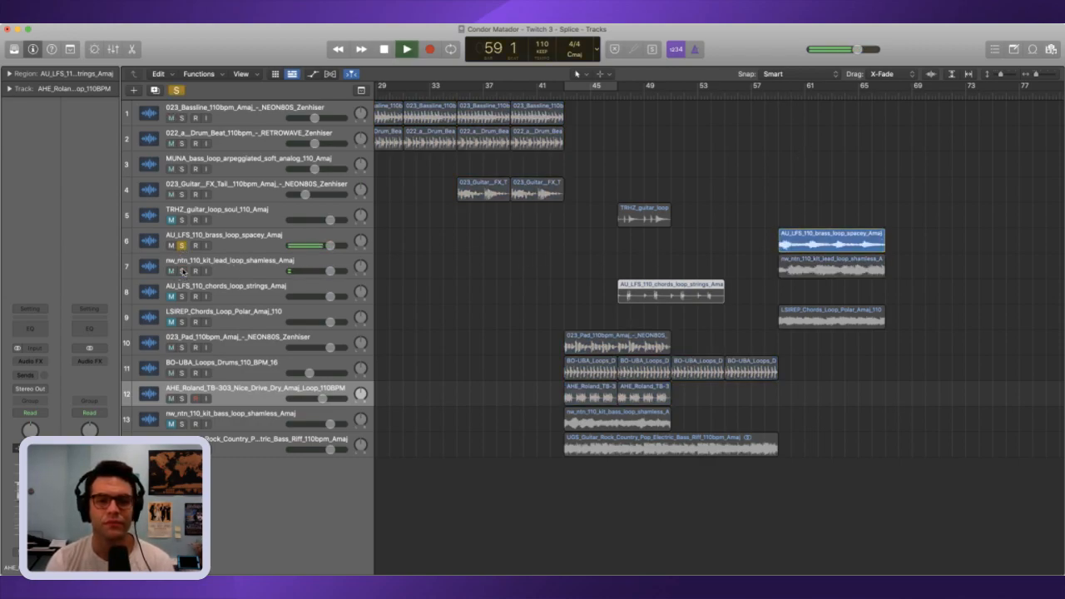
left_click(182, 245)
key("space")
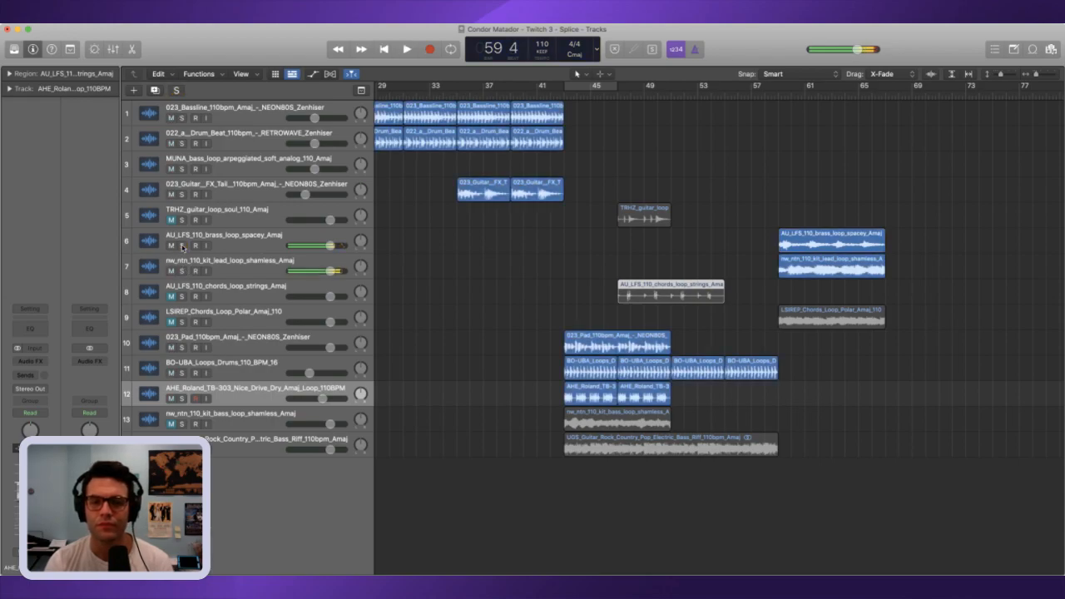
- Move the AU_LFS brass spacey region from bar 59 to bar 47
key("comma")
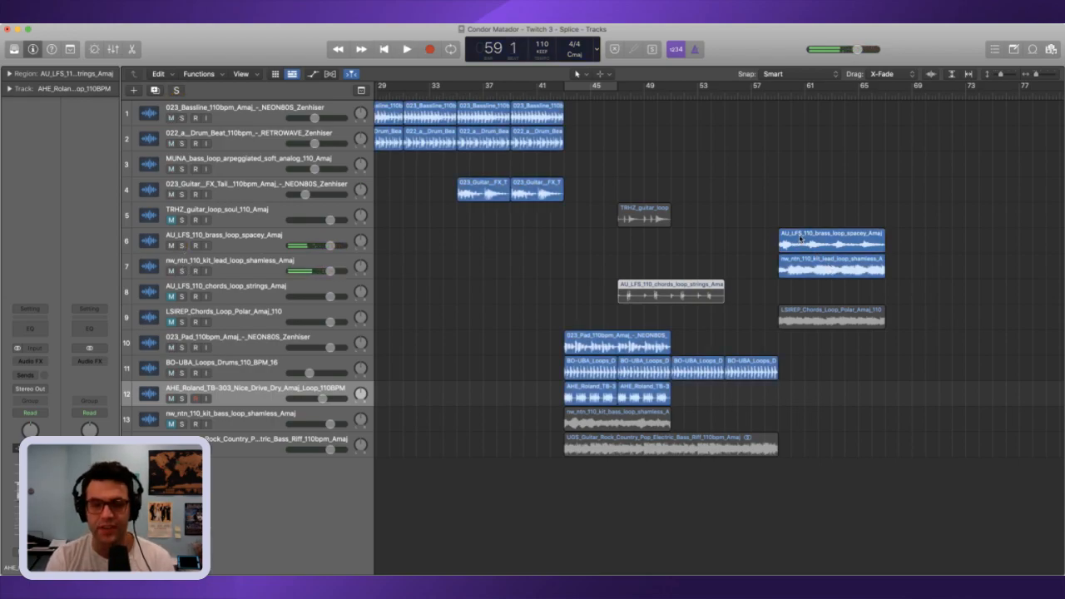
key("comma")
key("comma")
key("comma")
key("comma")
key("comma")
key("comma")
key("comma")
key("comma")
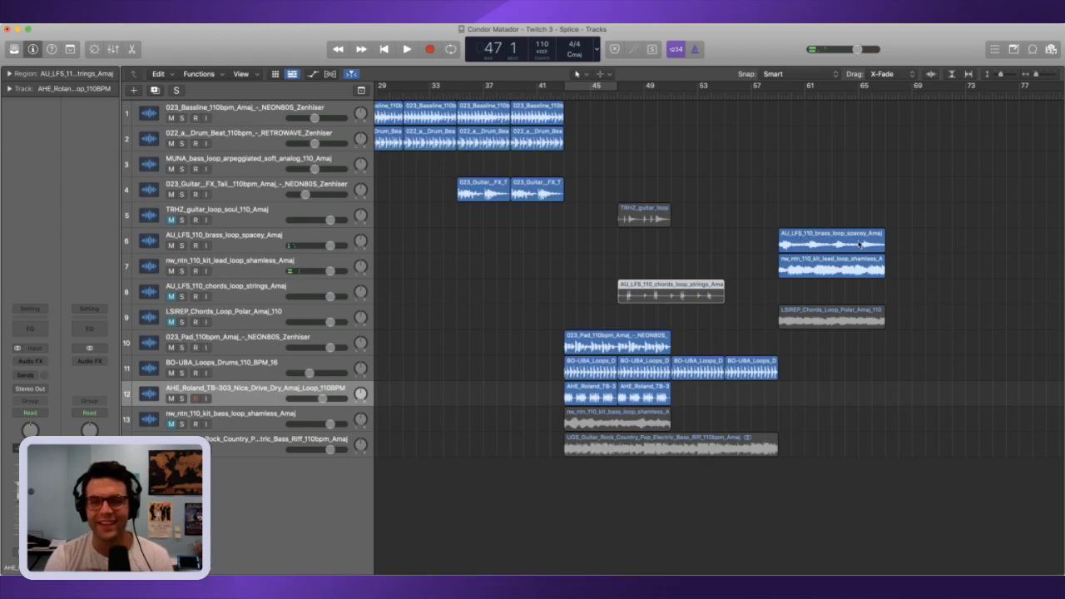
left_click(854, 245)
key("semicolon")
- Play the brass loop with the pad, drums and TB-303, then mute its track and return the region to bar 59
key("space")
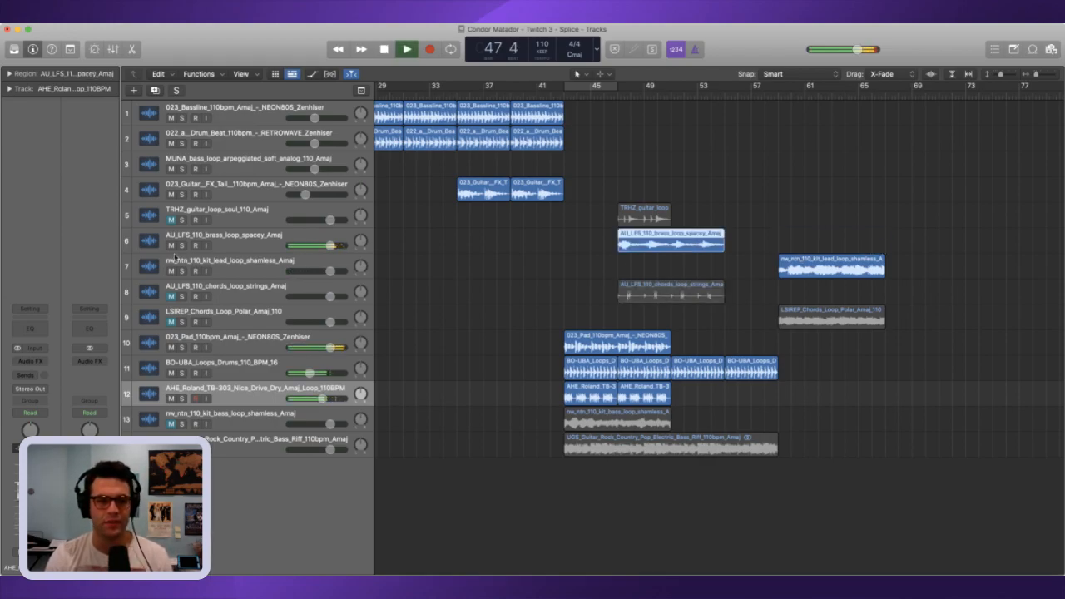
left_click(181, 247)
left_click(182, 248)
left_click(171, 246)
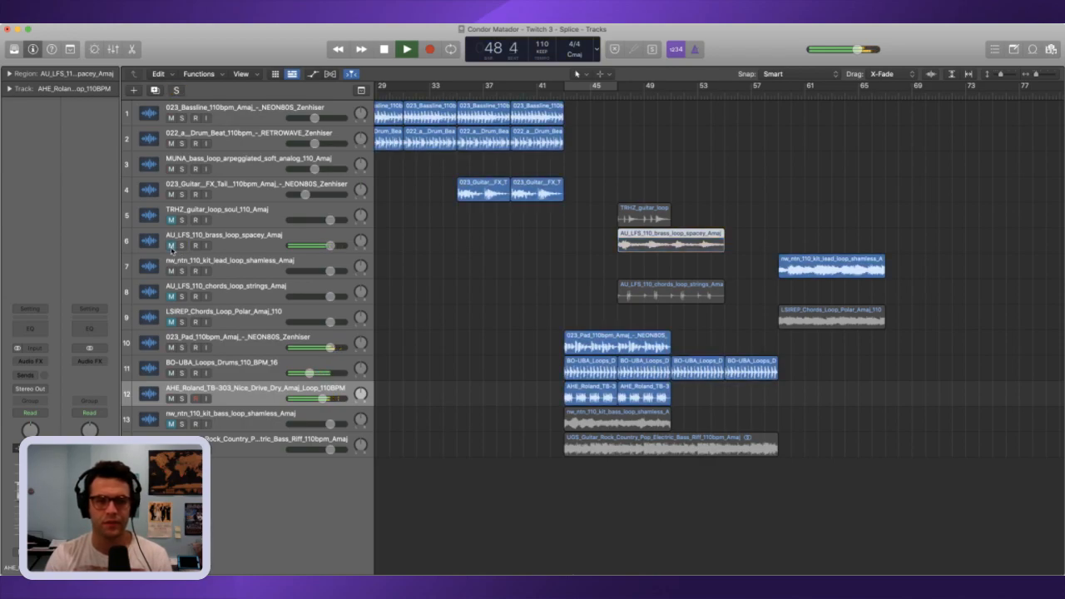
key("space")
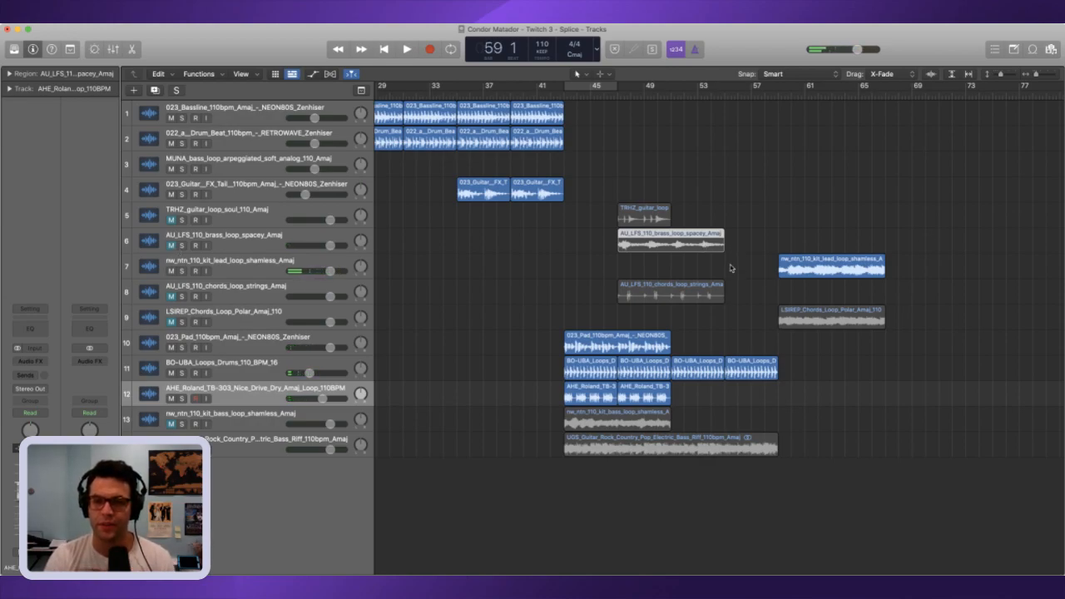
key("semicolon")
- Move the nw_ntn shamless lead region to bar 43 and play it together with the pad, drums and TB-303
left_click(815, 278)
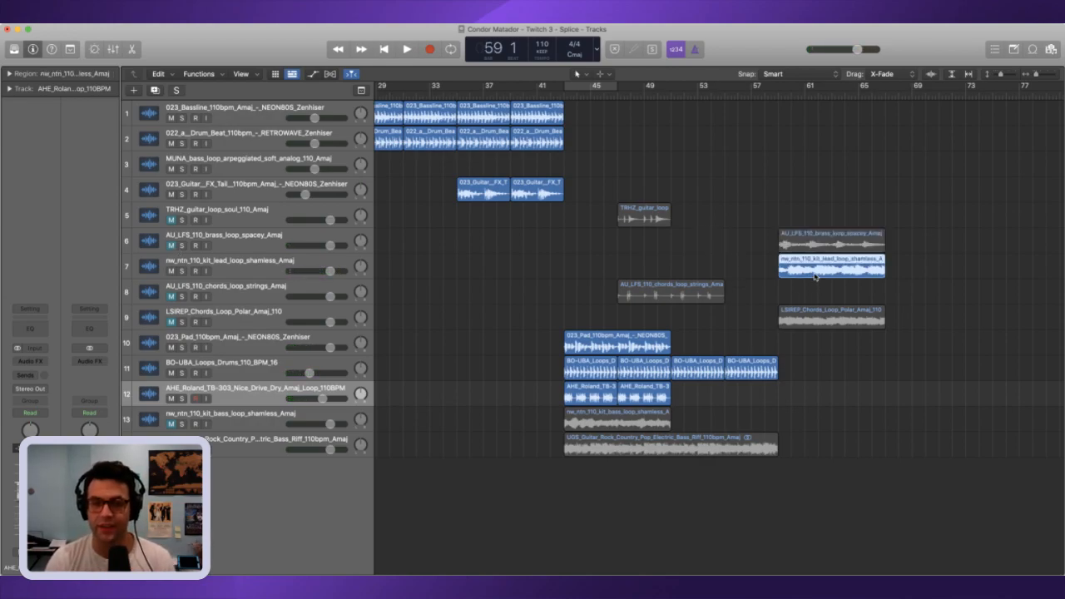
left_click_drag(558, 96, 563, 96)
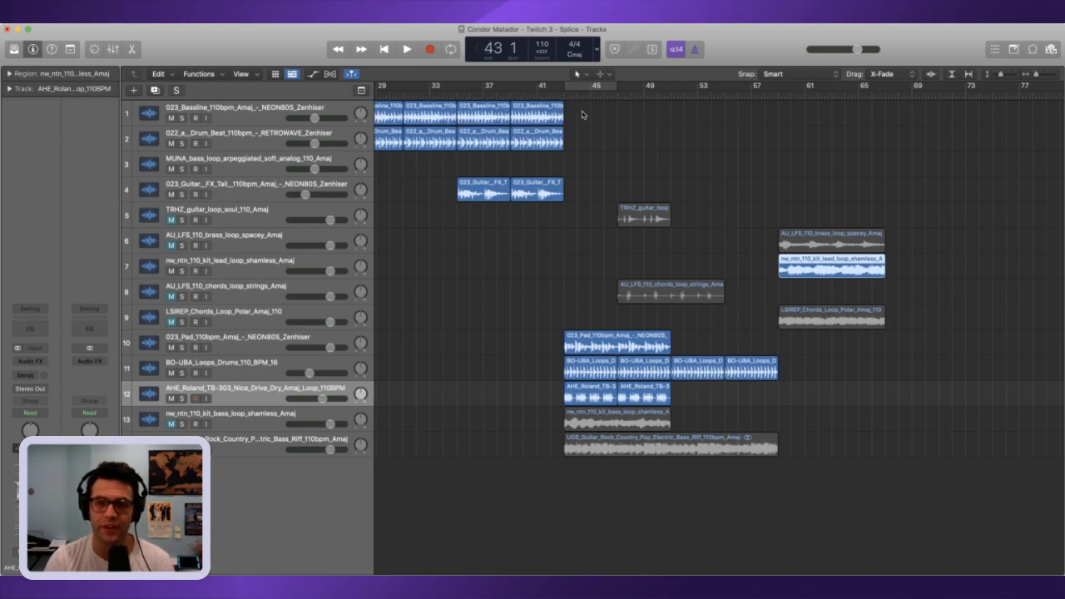
key("semicolon")
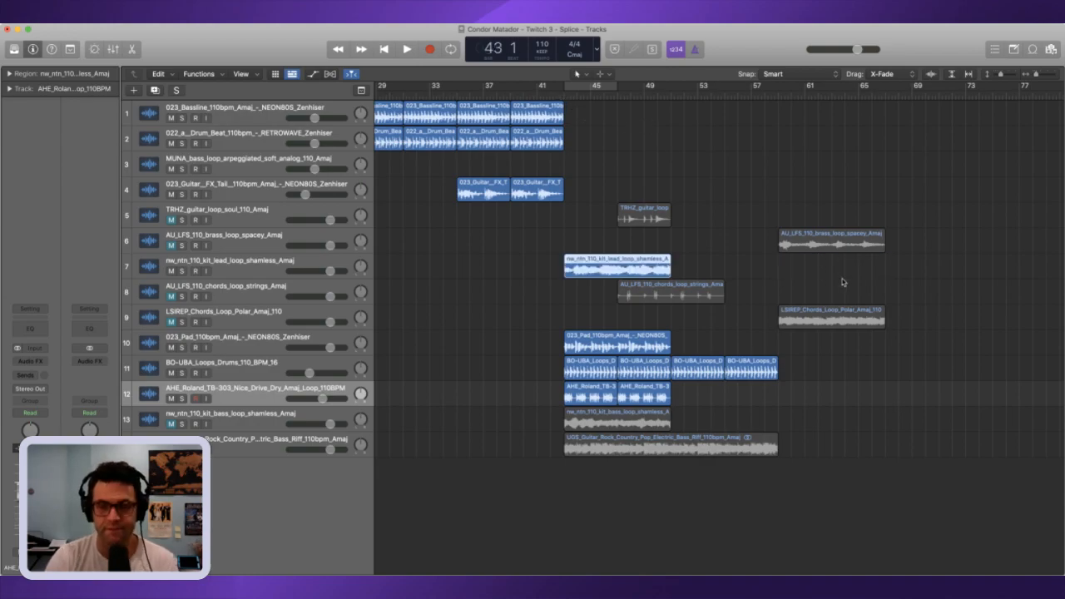
key("space")
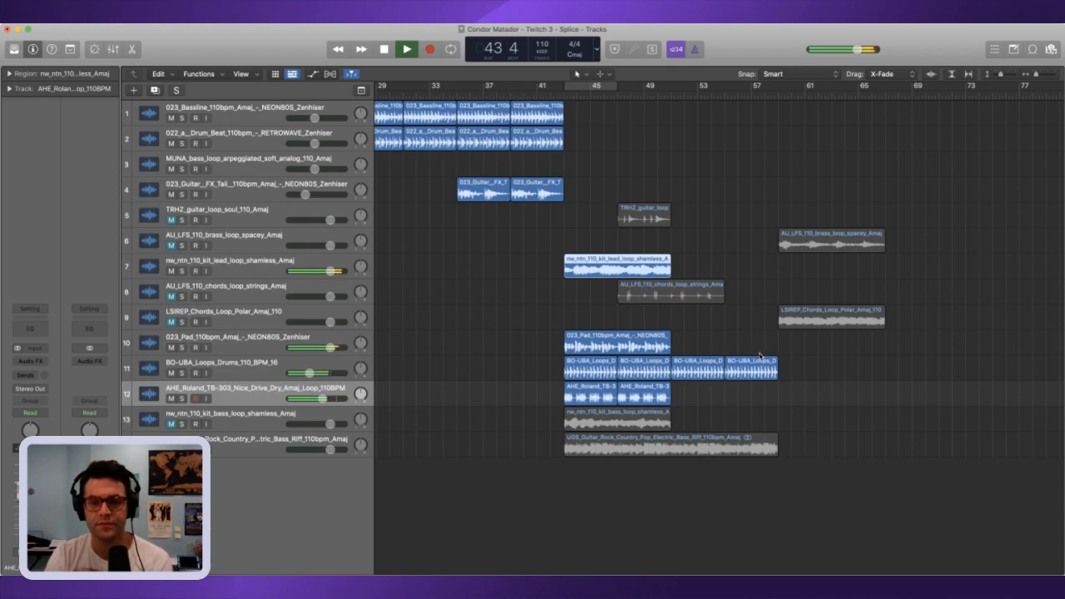
scroll(632, 362, "left", 1)
scroll(634, 361, "up", 1)
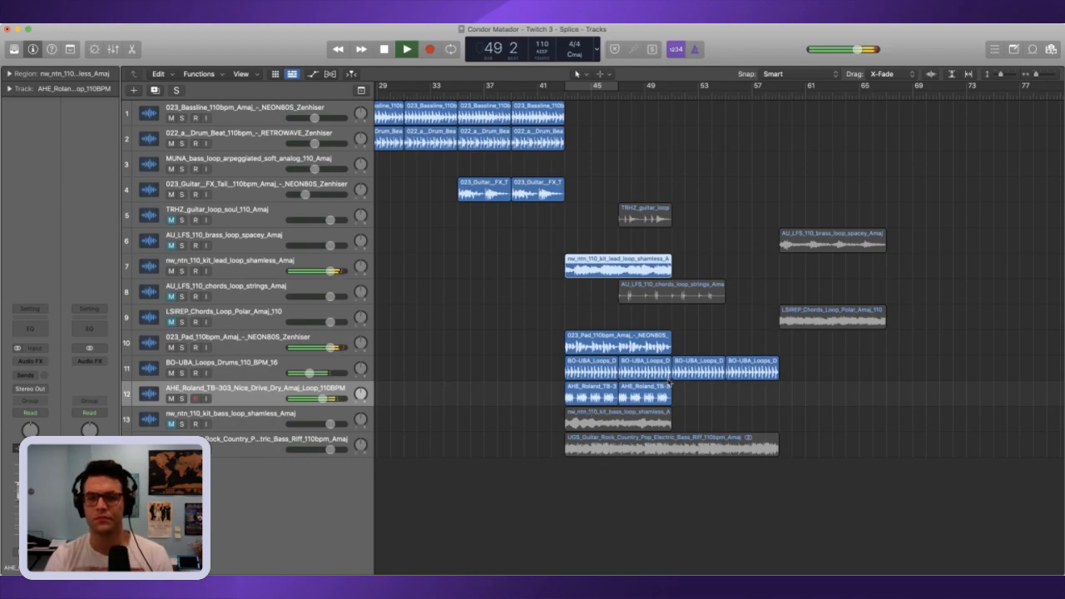
key("space")
left_click(703, 346)
key("space")
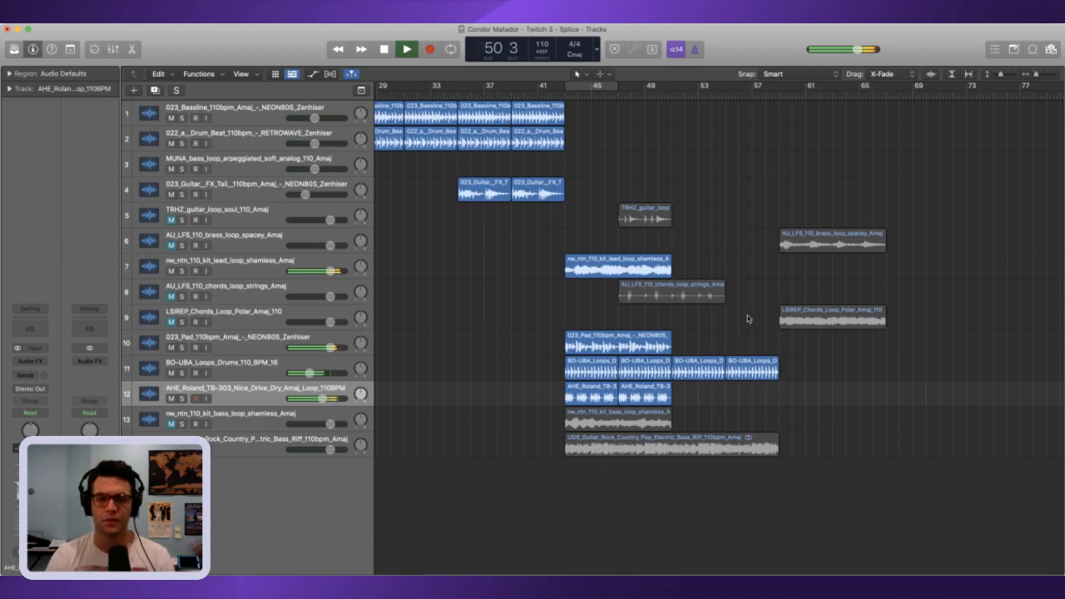
key("space")
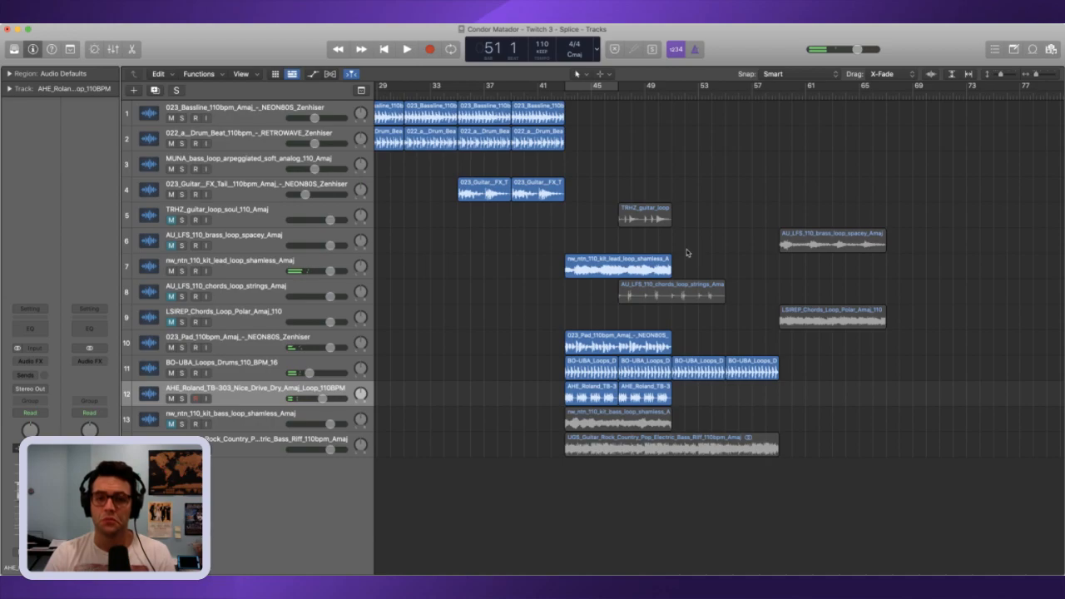
- Move the nw_ntn shamless lead region to bar 51, right after the pad ends
key("period")
key("comma")
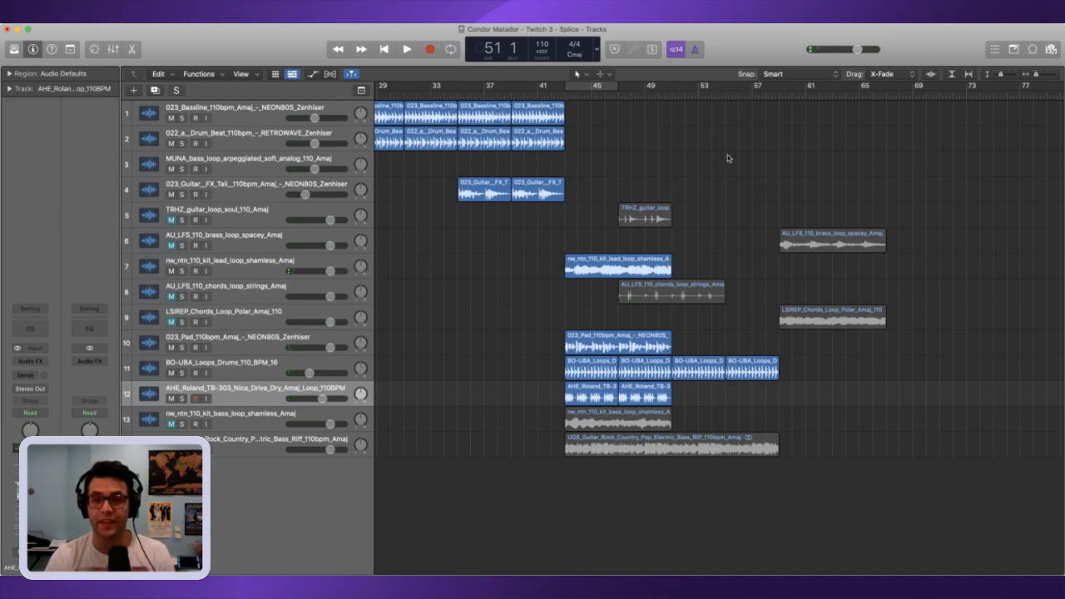
left_click(625, 259)
key("semicolon")
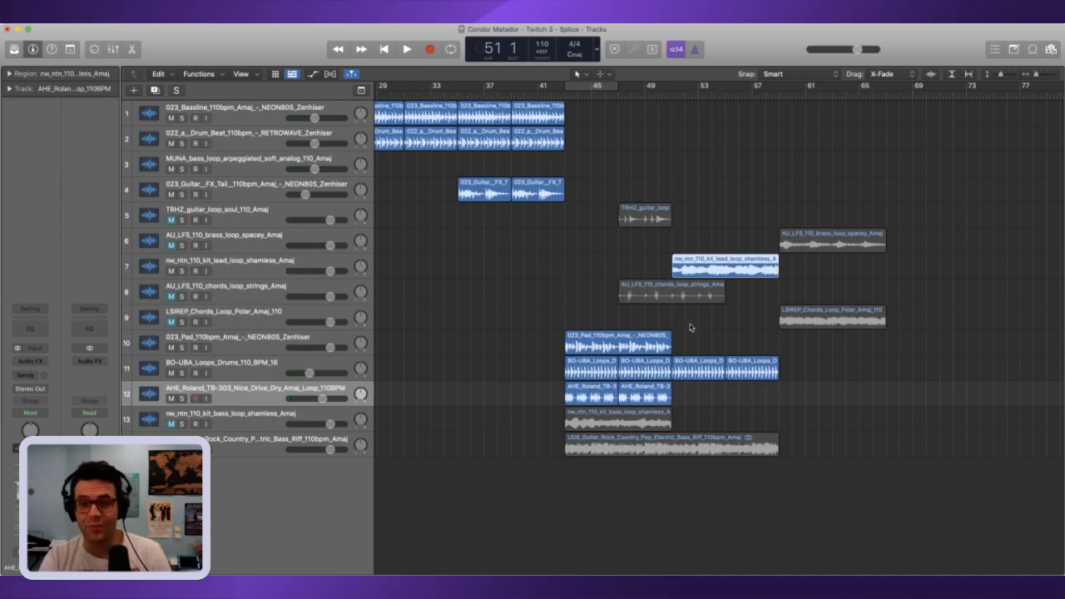
- Play the arrangement from bar 43 to check the transition into the shamless lead at bar 51
left_click(556, 90)
key("space")
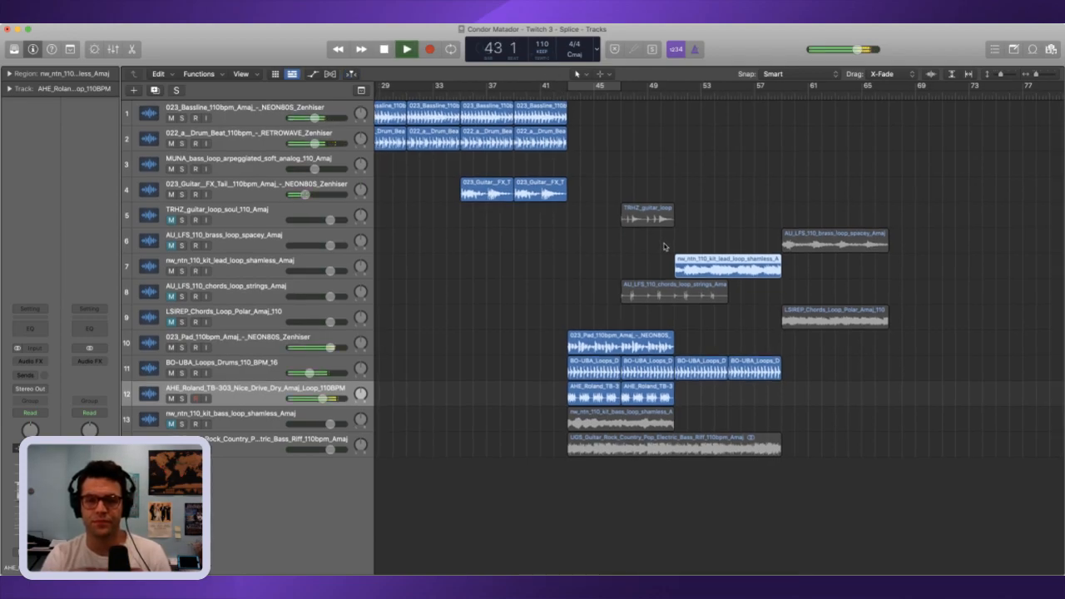
scroll(567, 157, "right", 1)
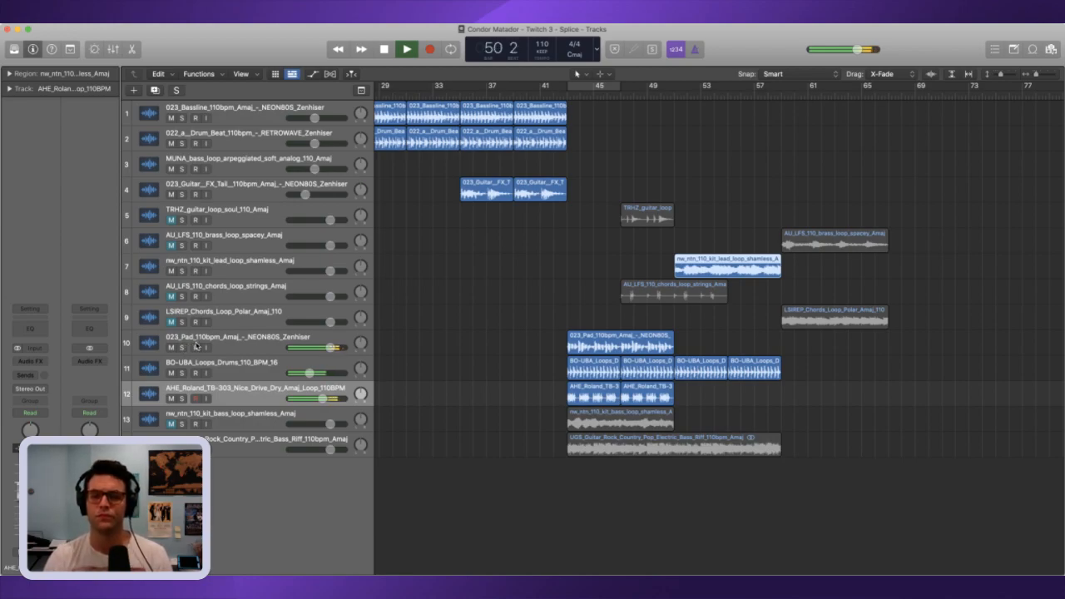
key("space")
- Repeat the two TB-303 regions so the part continues from bar 51 to bar 59
left_click_drag(706, 383, 583, 403)
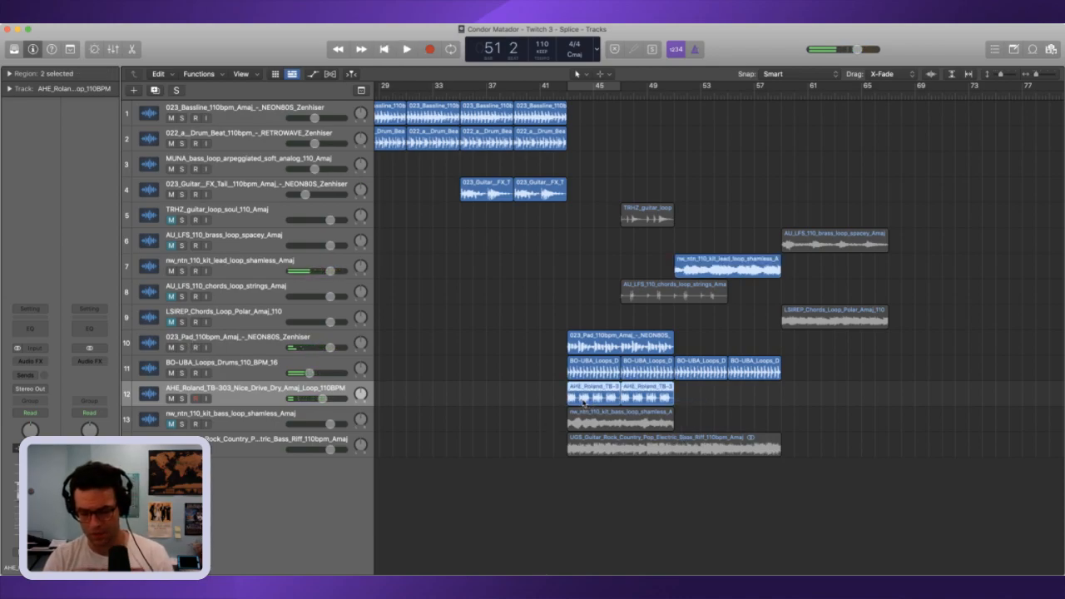
key("super+r")
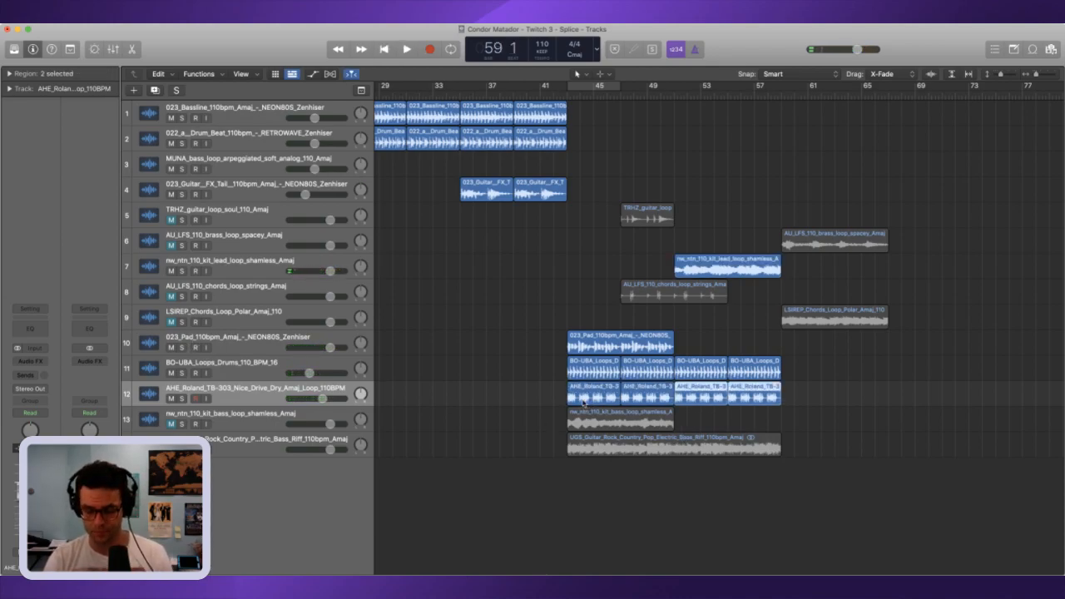
- Rewind and play the section again with the extended TB-303 beneath the shamless lead
key("comma")
key("comma")
key("comma")
key("comma")
key("comma")
key("comma")
key("comma")
key("comma")
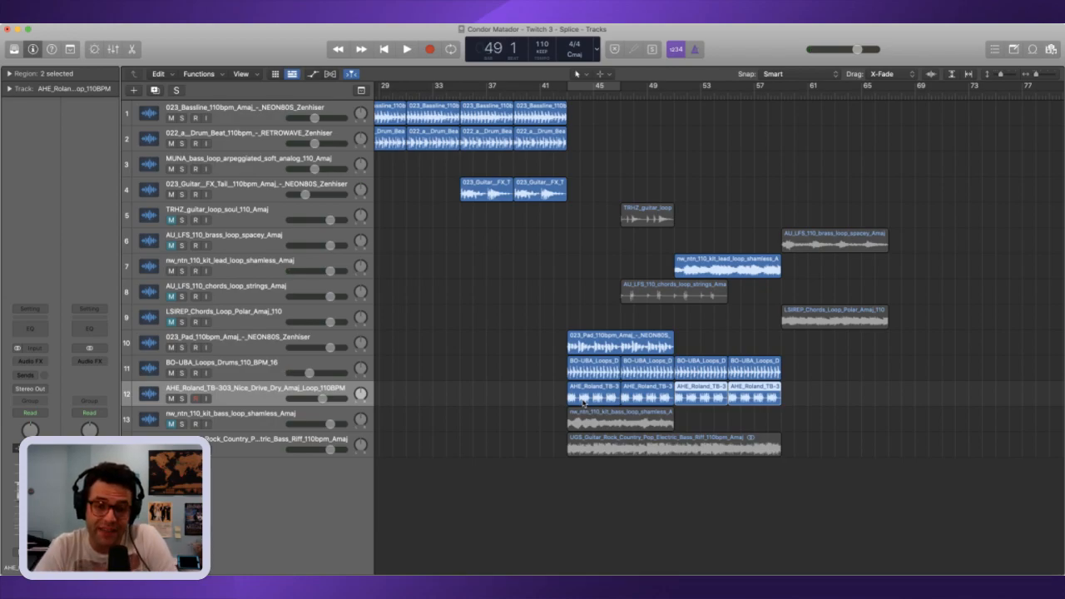
key("space")
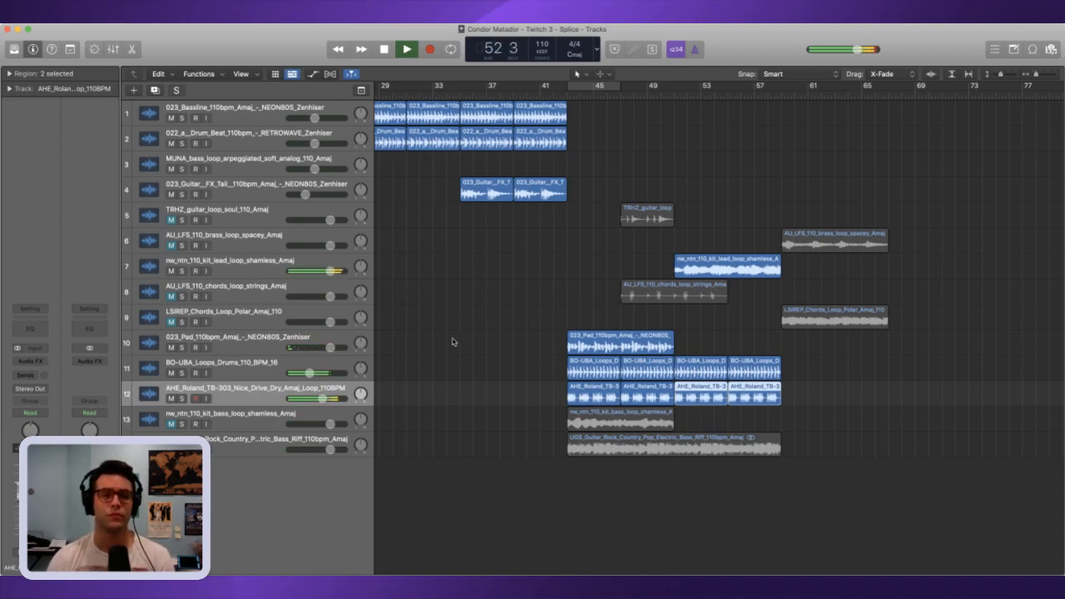
- Lower the nw_ntn shamless lead track's volume and replay the section from bar 50
left_click(230, 276)
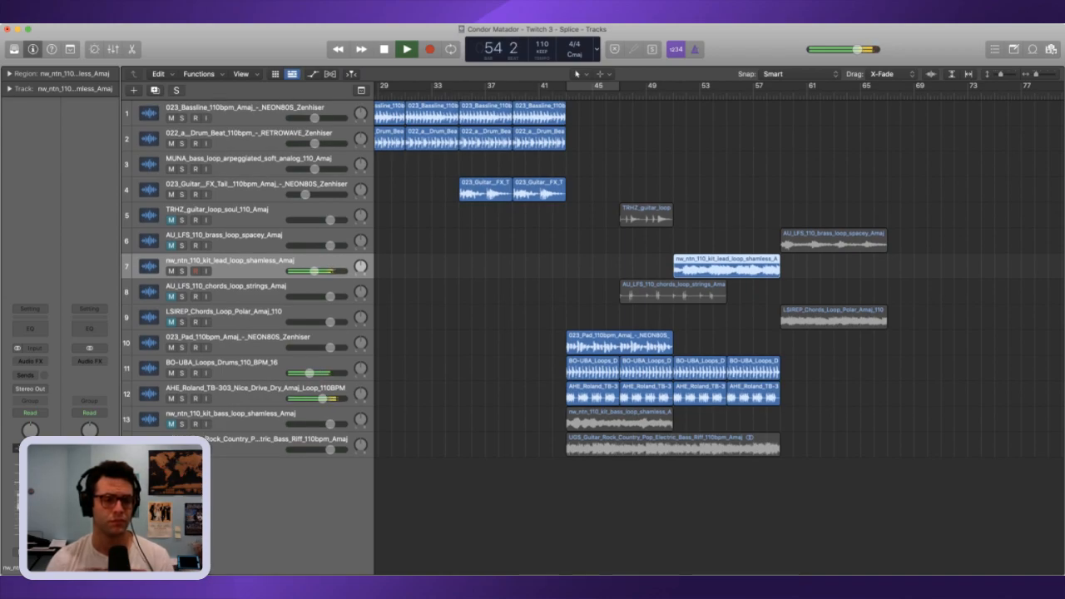
key("space")
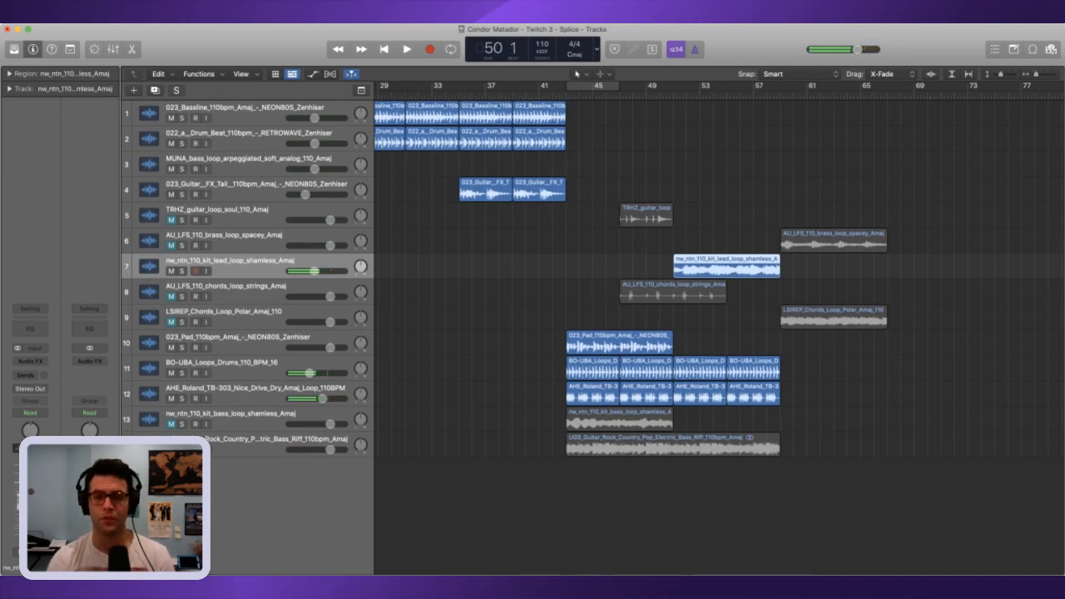
key("space")
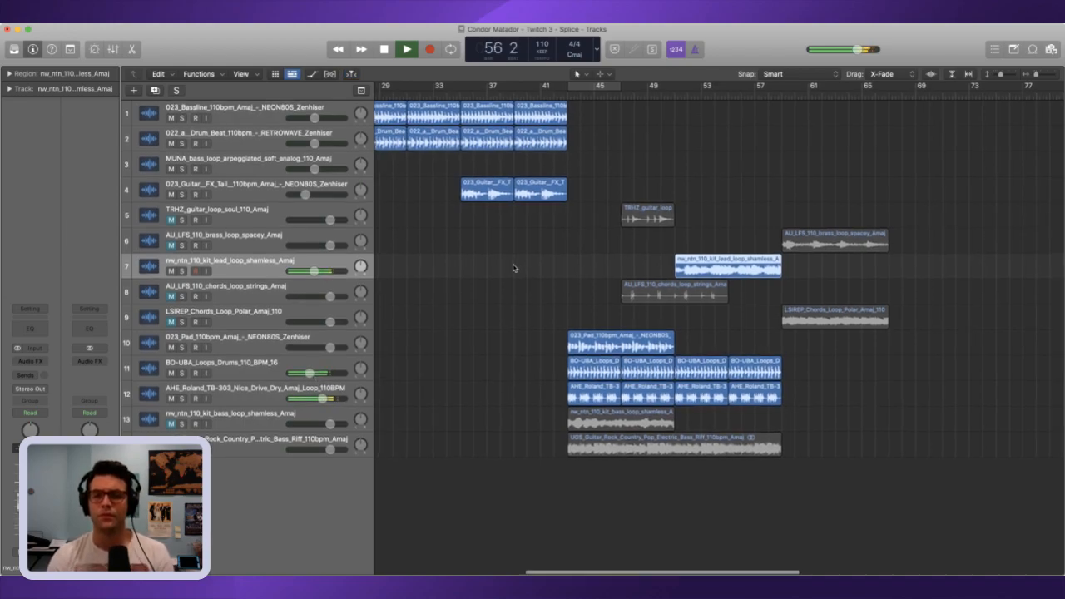
- Copy the bassline, drum beat and guitar FX regions from bars 27 to 43 and paste them at bar 59
scroll(683, 260, "left", 3)
scroll(682, 260, "left", 2)
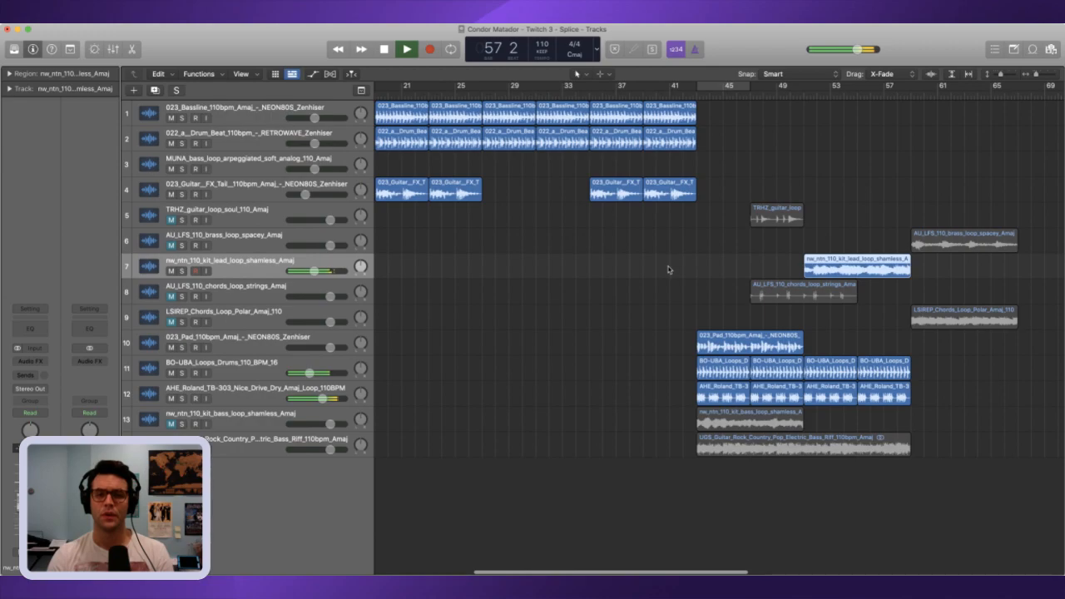
left_click_drag(703, 269, 508, 99)
key("space")
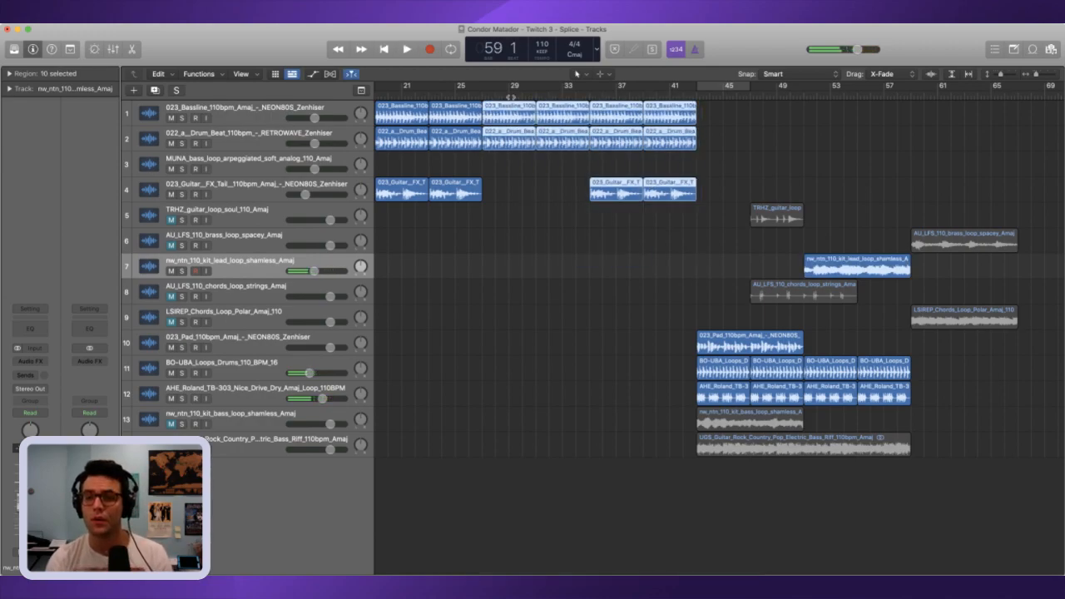
left_click(268, 109)
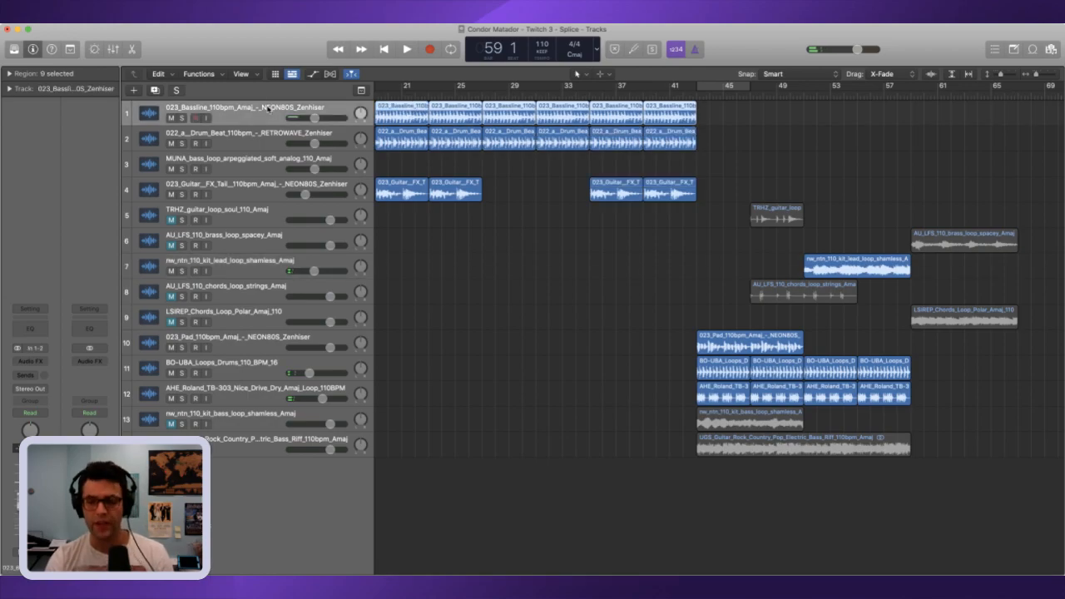
key("super+v")
- Return the playhead to bar 43 and play the arrangement towards the pasted section
key("comma")
key("comma")
key("comma")
key("comma")
key("comma")
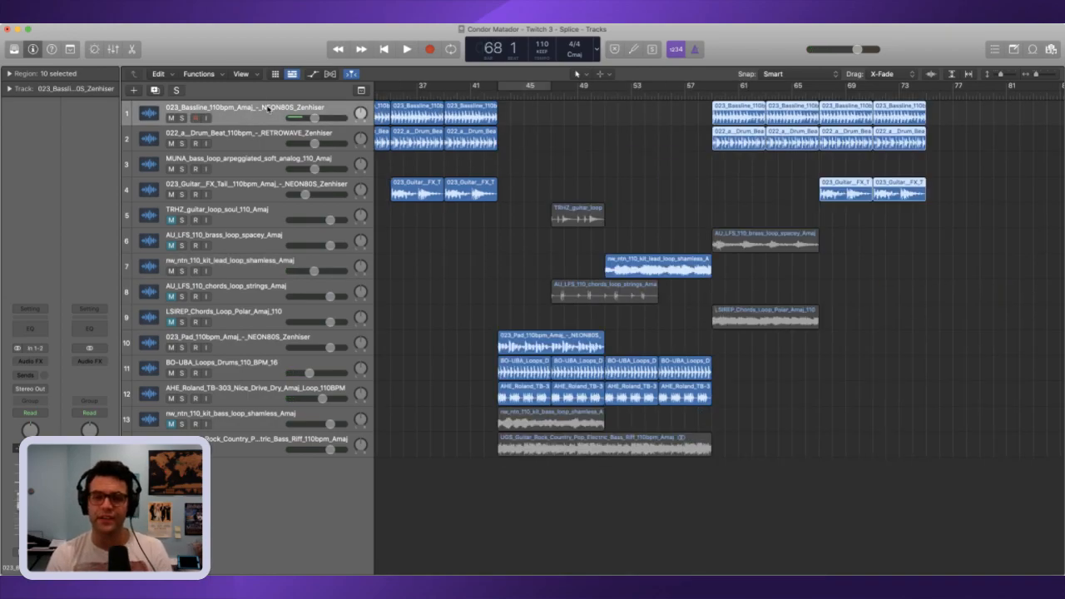
key("comma")
key("comma")
key("comma")
key("comma")
key("comma")
key("comma")
key("comma")
key("comma")
key("comma")
key("comma")
key("comma")
key("comma")
key("comma")
key("comma")
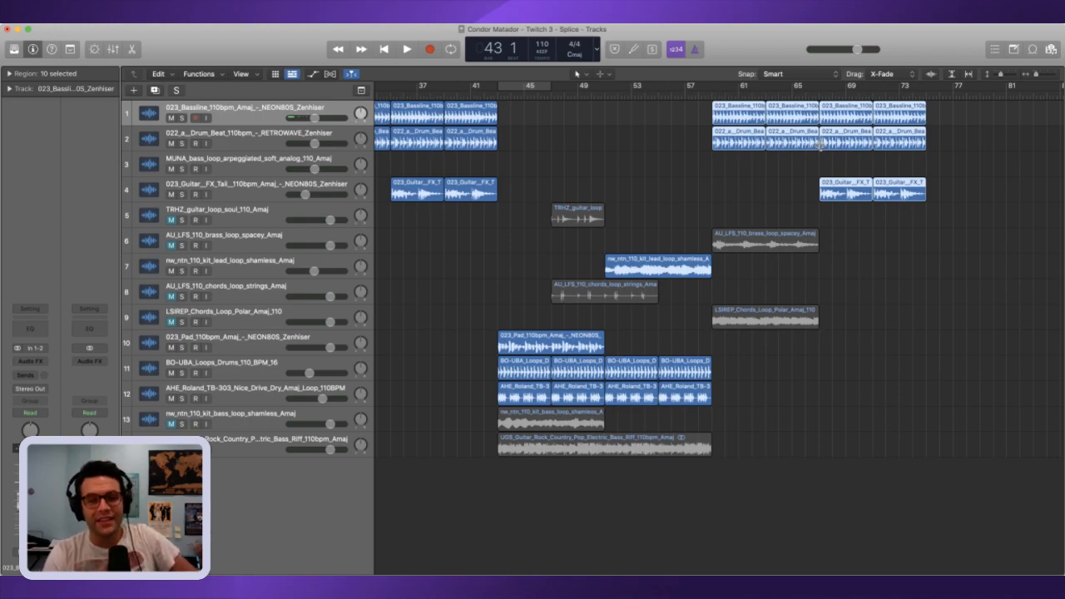
key("space")
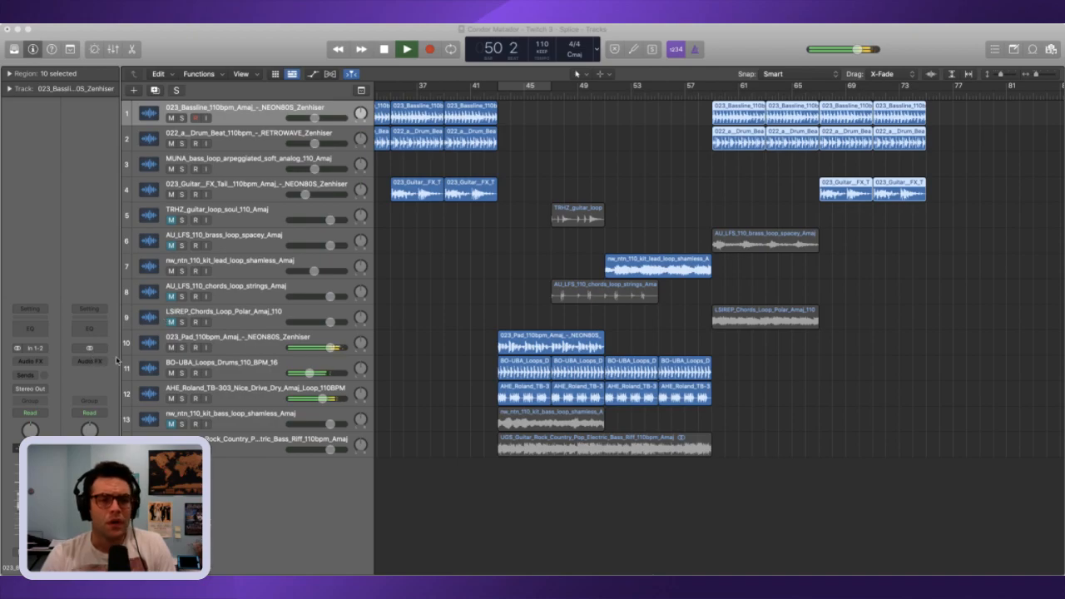
- Lower the volume of all tracks together, then clear the region selection
key("super+a")
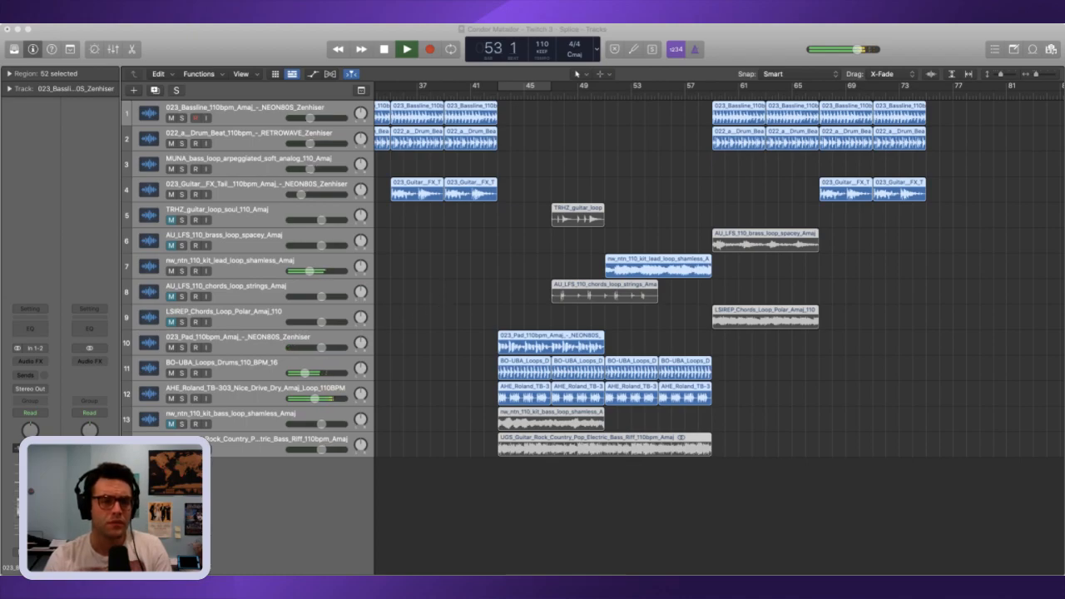
left_click(457, 309)
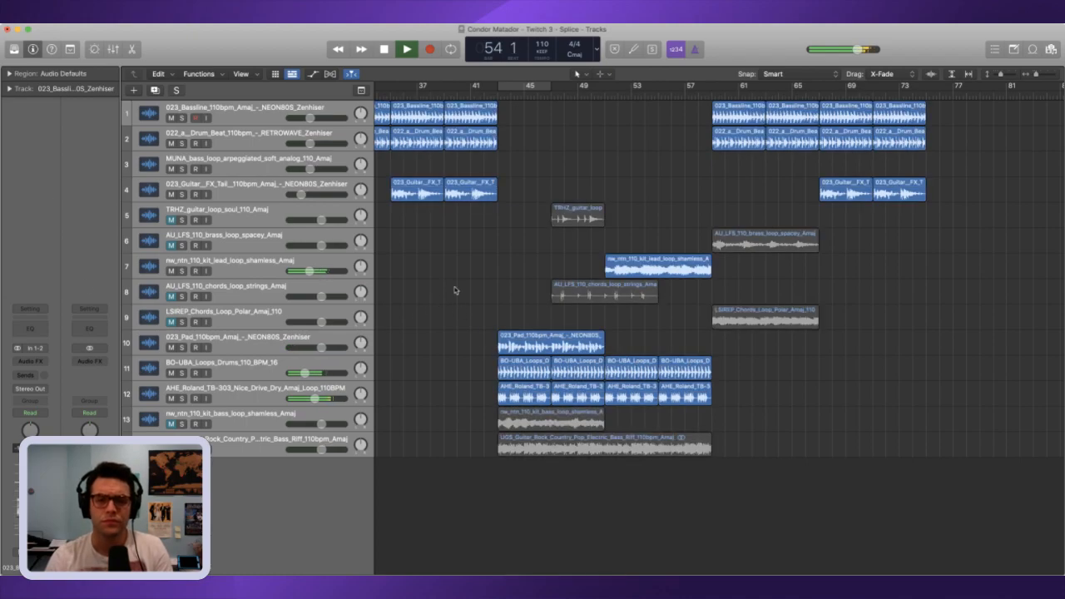
- Select the nw_ntn shamless lead track and replay the transition into the pasted section at bar 59
left_click(249, 268)
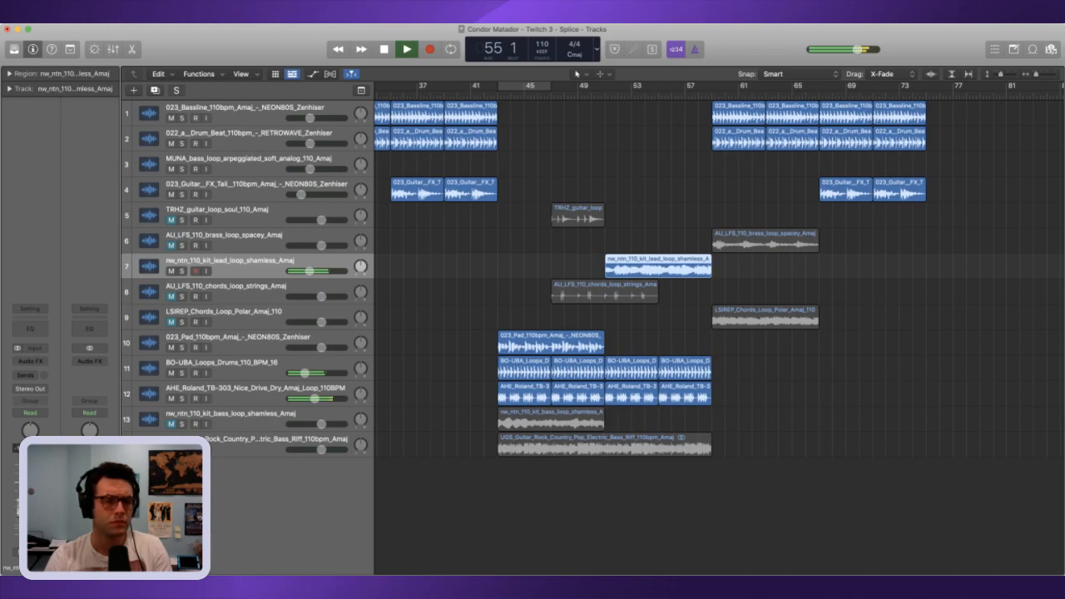
key("comma")
key("comma")
key("comma")
key("comma")
key("comma")
key("comma")
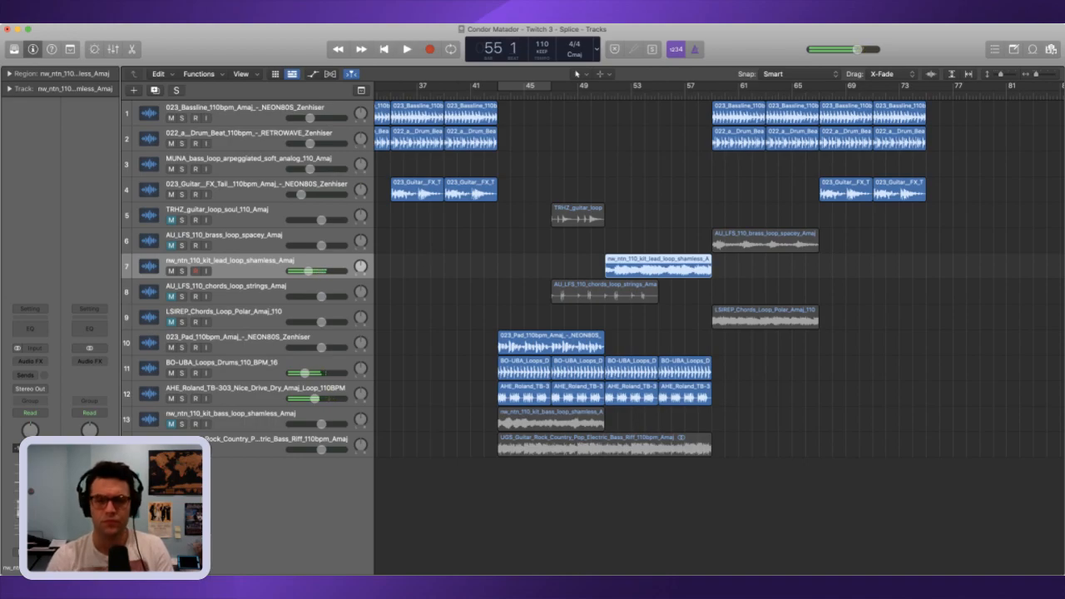
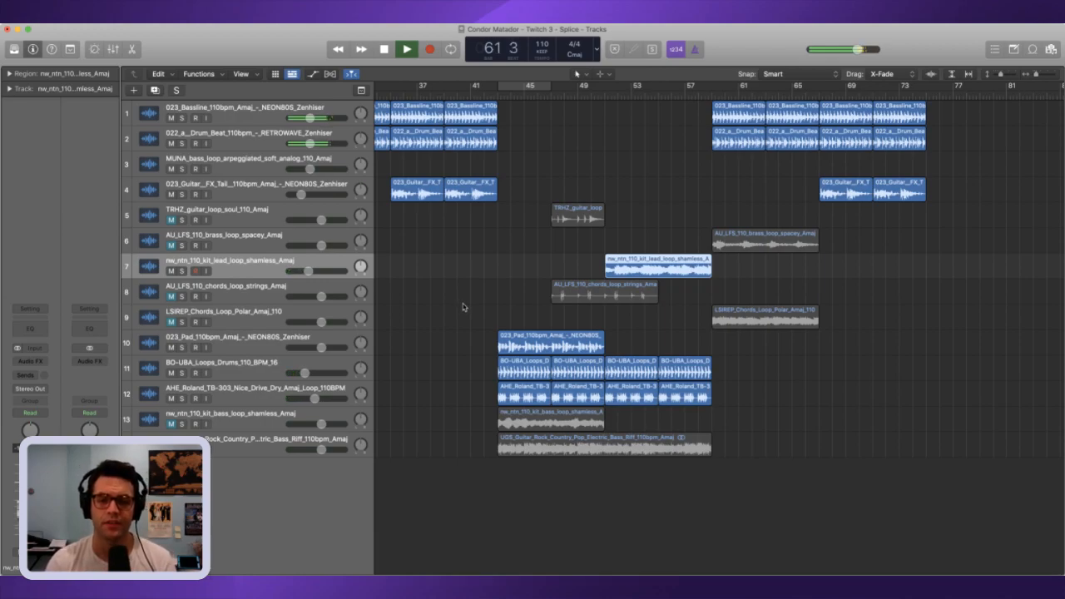
key("space")
- Try the entry at bar 59 without its first drum beat region, then undo the deletion
left_click(705, 122)
left_click(716, 120)
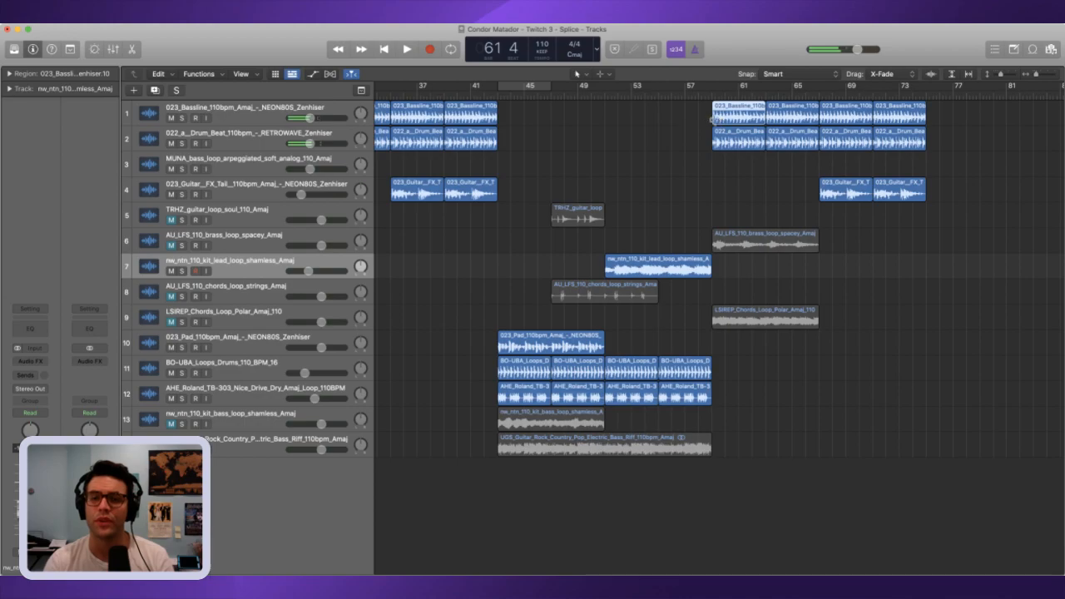
left_click(720, 135)
key("Delete")
key("comma")
key("comma")
key("comma")
key("comma")
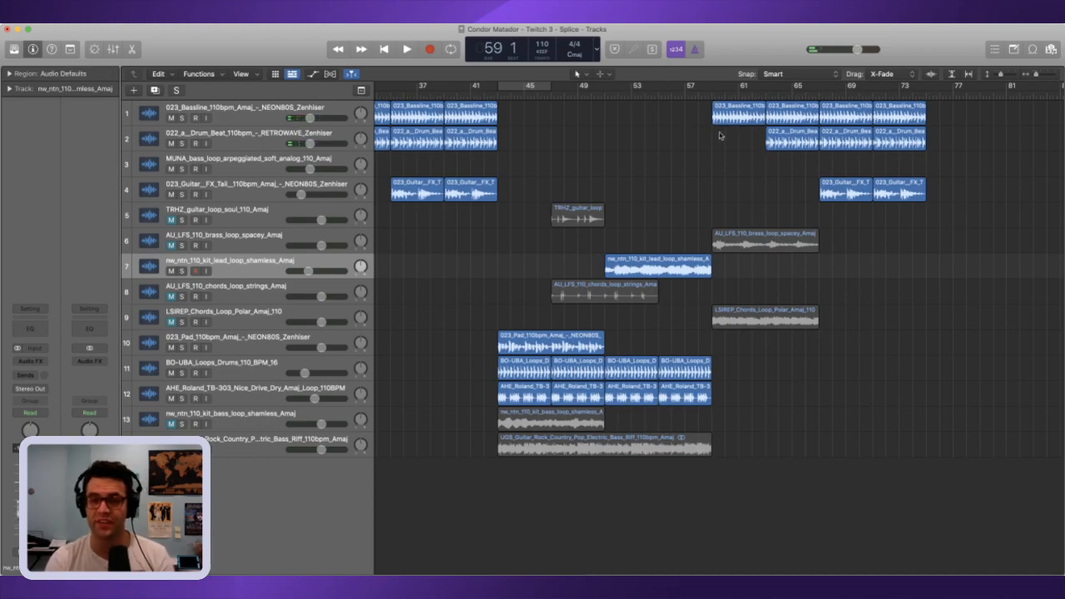
key("space")
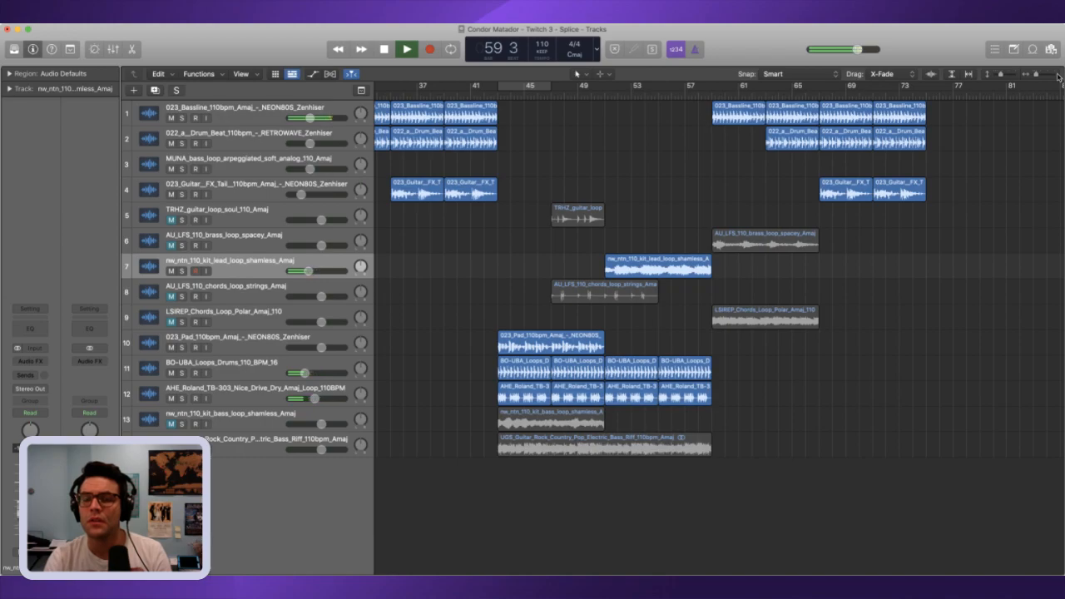
key("space")
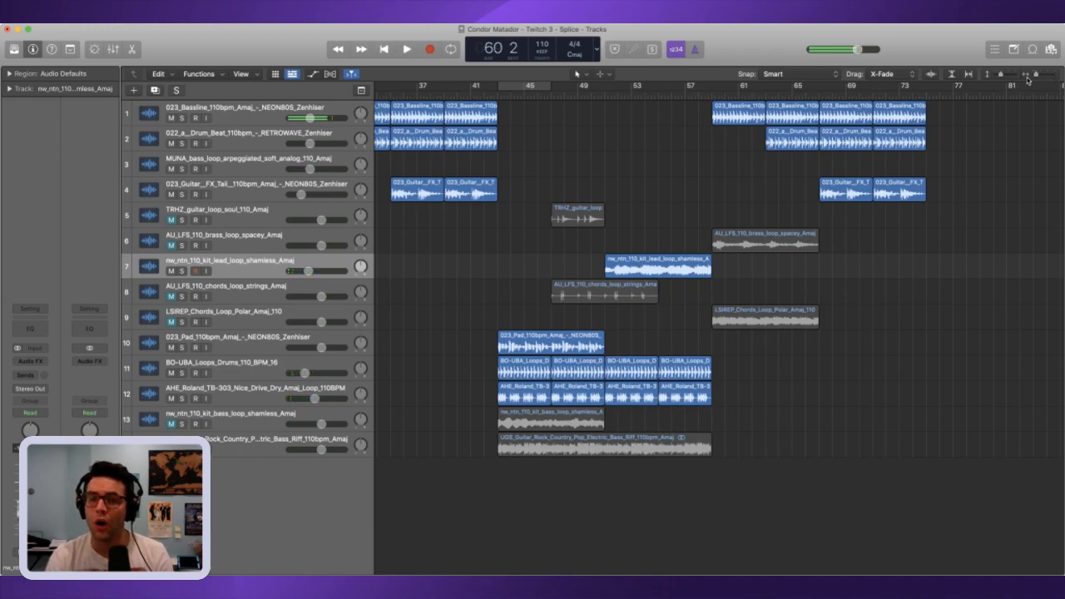
key("super+z")
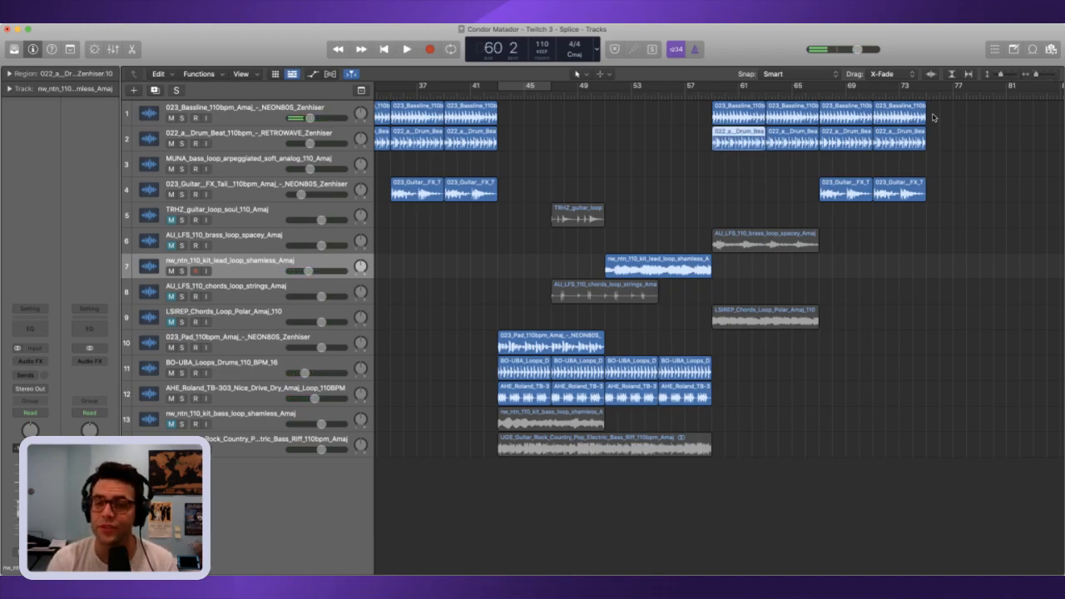
- Move all pasted bassline, drum beat and guitar FX regions one bar later to start at bar 60, and play the new entry
key("comma")
key("comma")
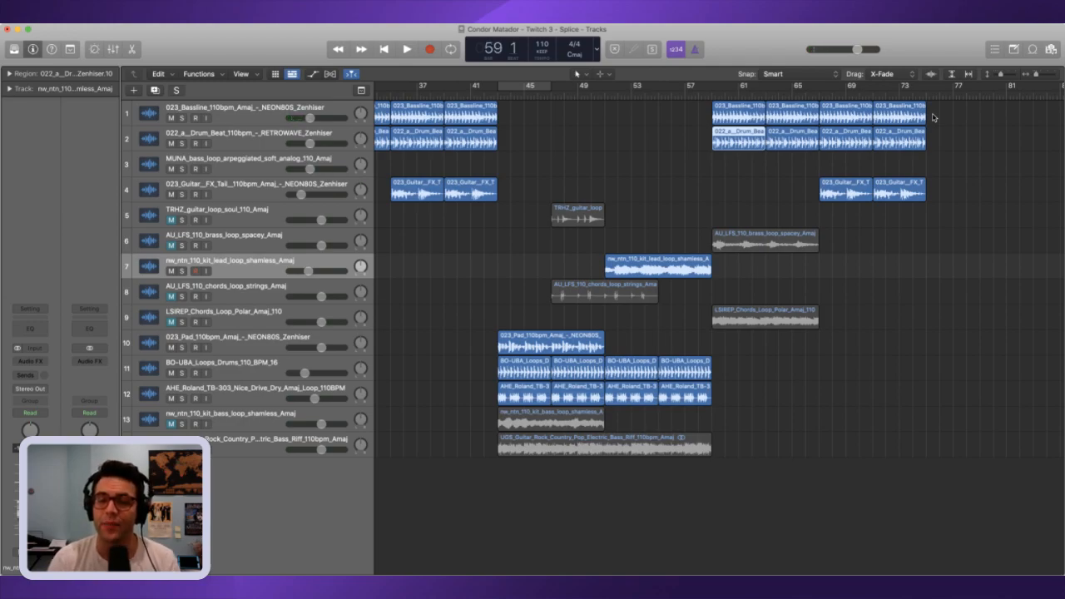
left_click_drag(996, 213, 759, 109)
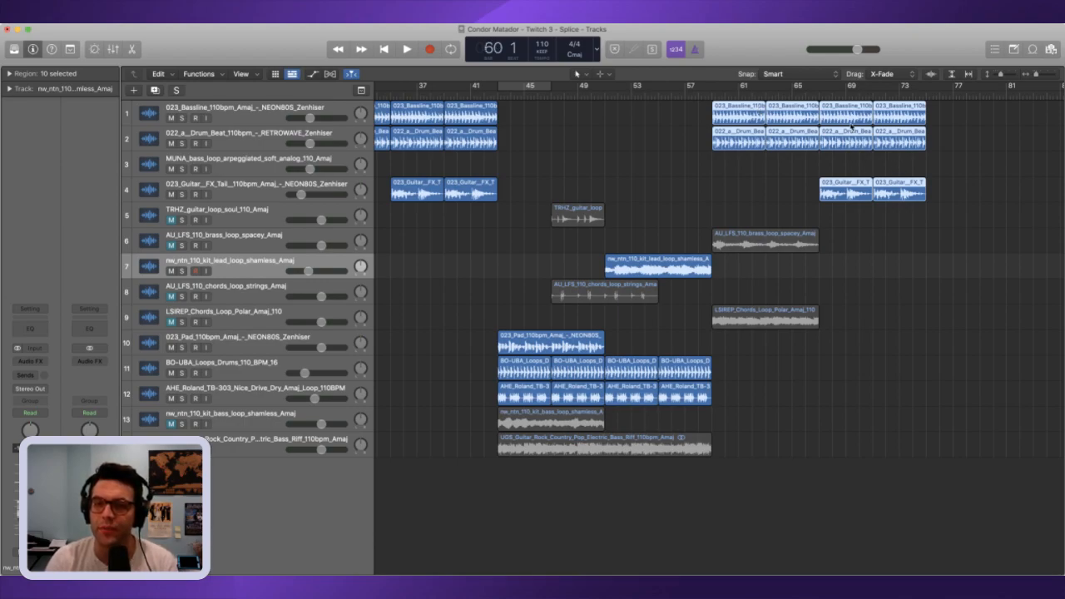
key("alt+Right")
key("period")
key("comma")
key("space")
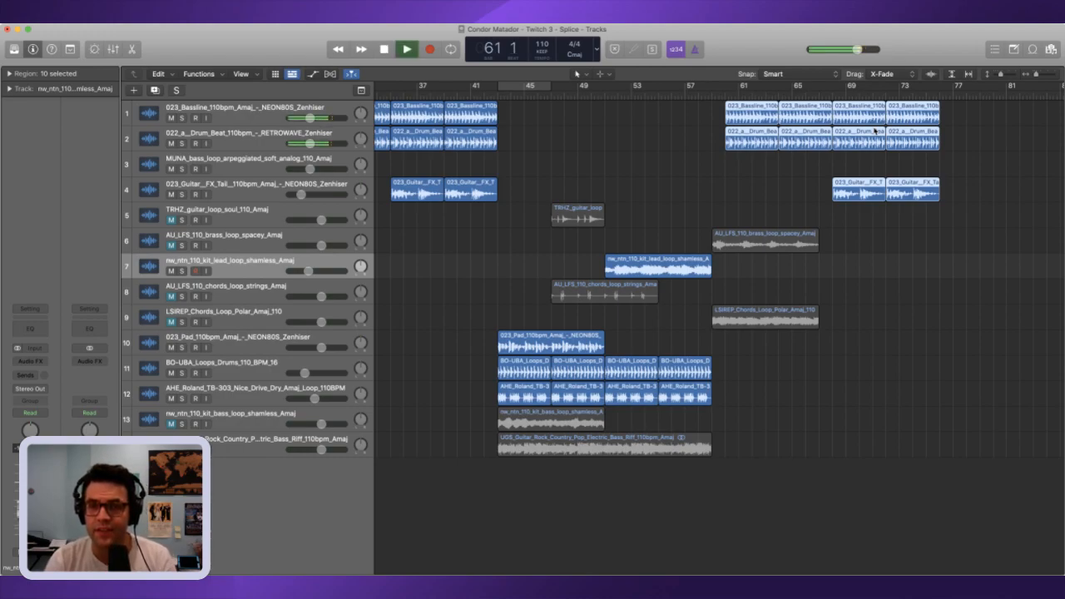
key("space")
key("period")
key("comma")
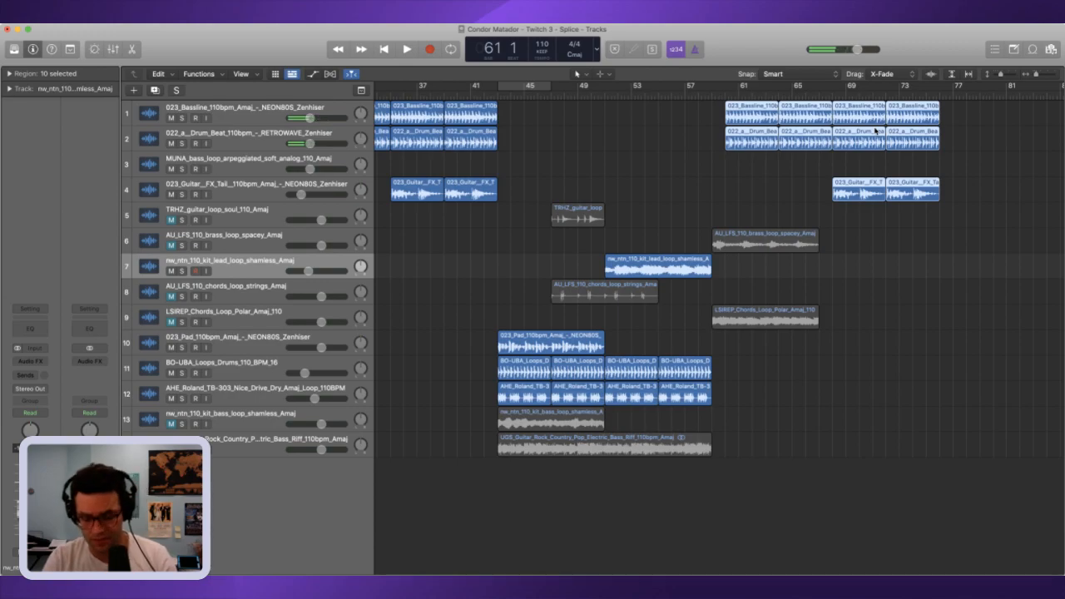
- Split the first pasted bassline region at bar 61 and copy its opening bar to bar 59
left_click_drag(694, 109, 721, 113)
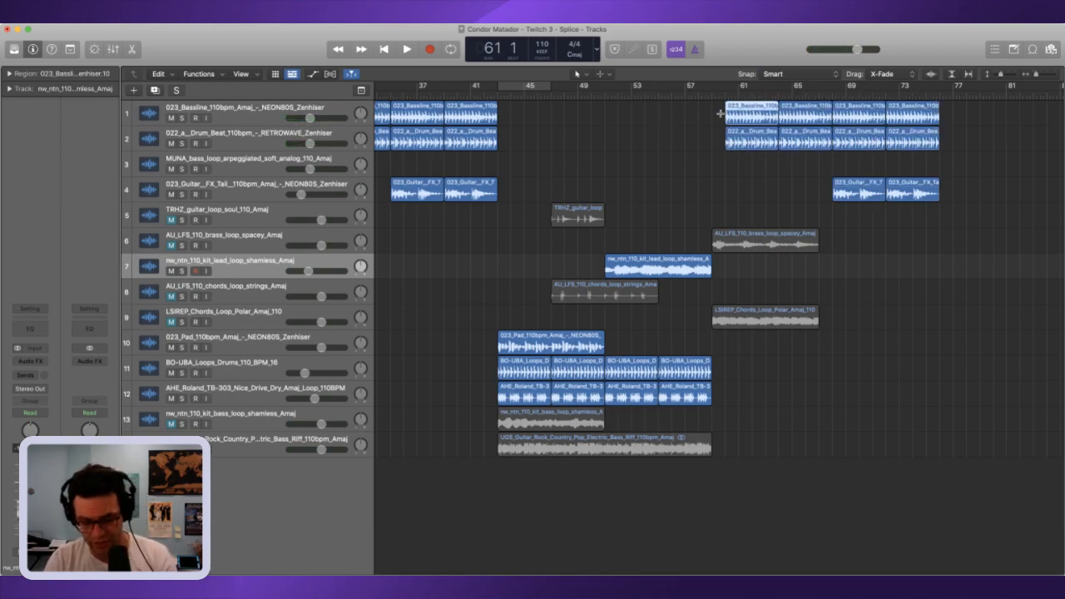
left_click(727, 114)
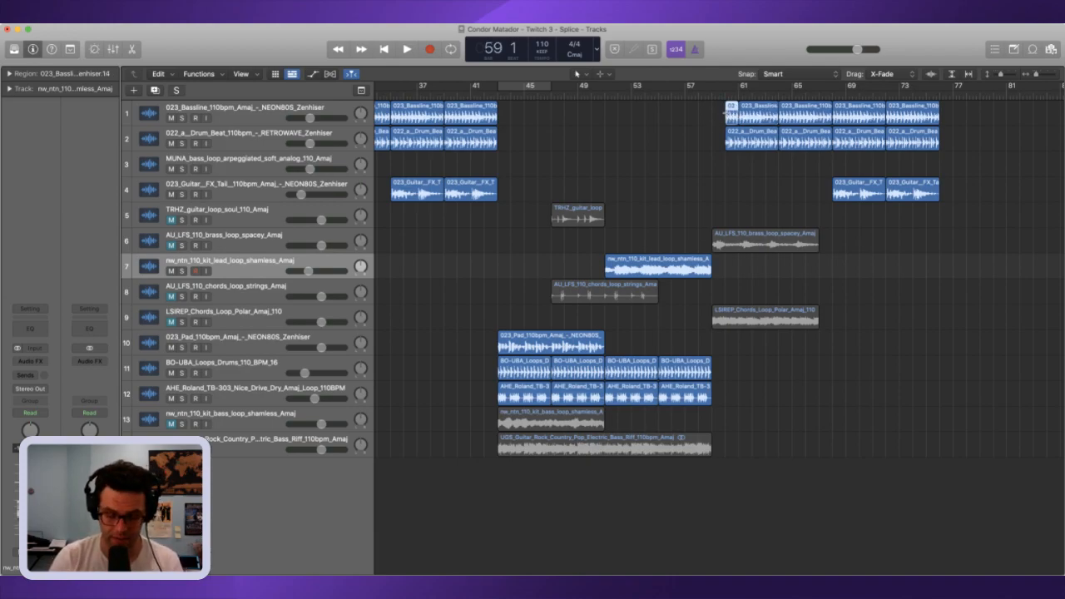
left_click(331, 117)
key(".")
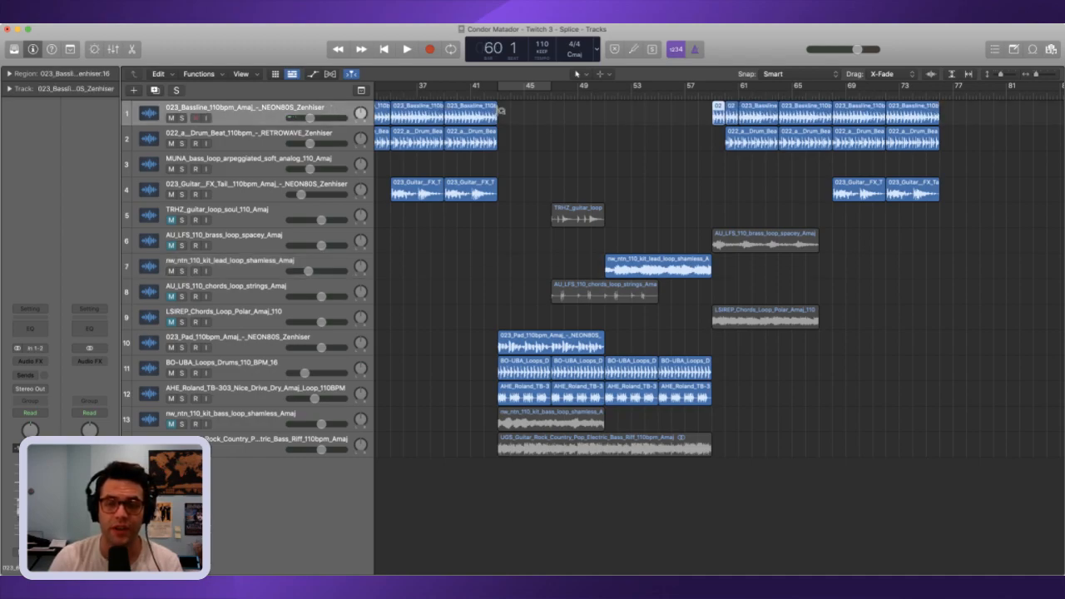
- Set the cycle range to bar 59 and listen to the copied bassline bar up to beat 3
left_click(1056, 74)
left_click(1057, 75)
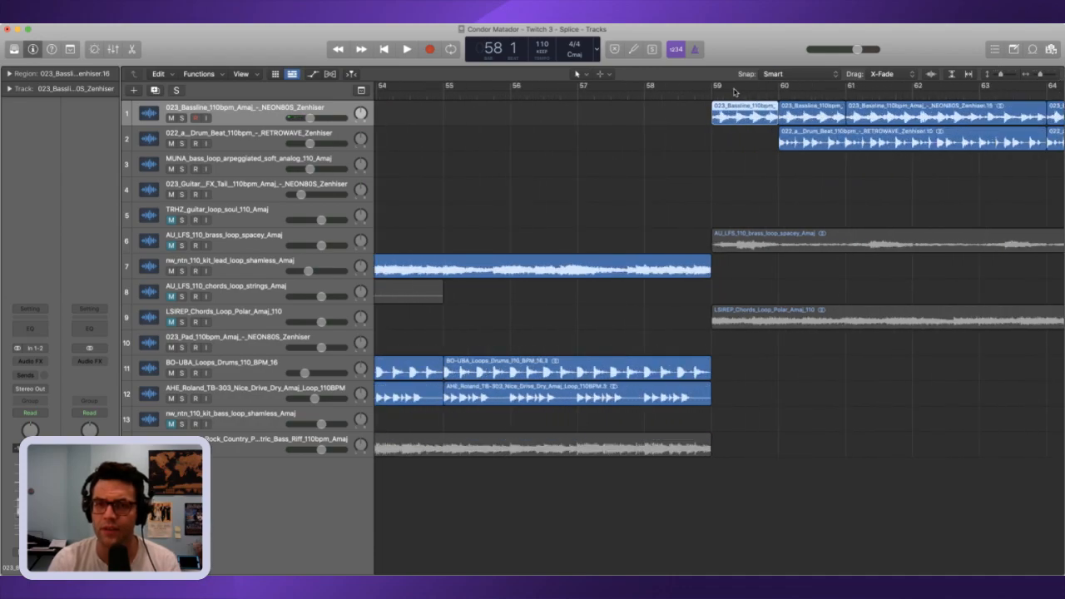
left_click_drag(714, 88, 782, 94)
key("space")
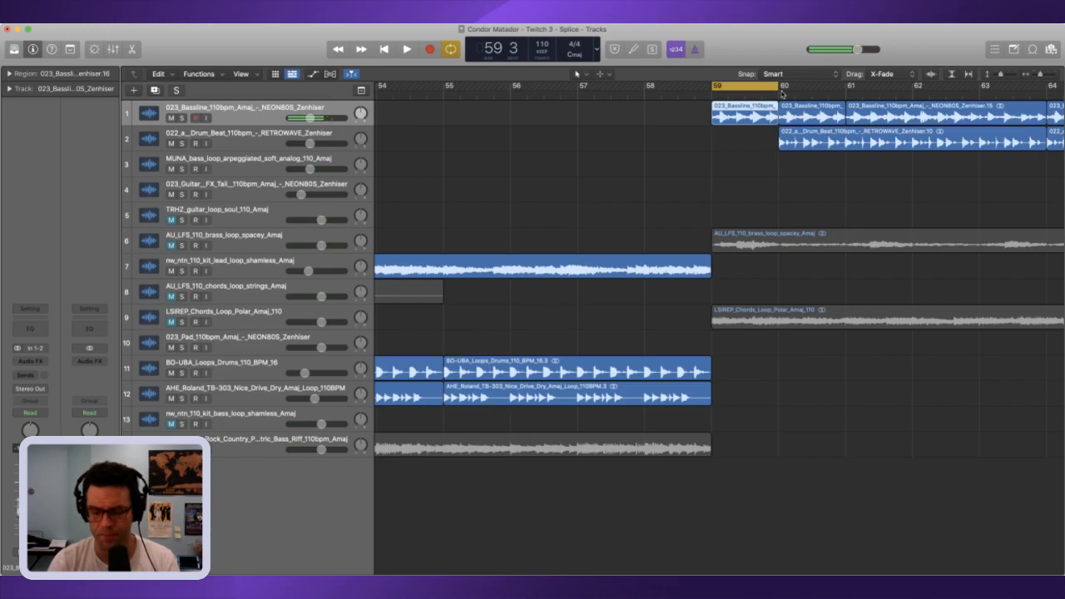
key("space")
scroll(782, 94, "right", 2)
scroll(782, 94, "right", 10)
scroll(749, 100, "left", 6)
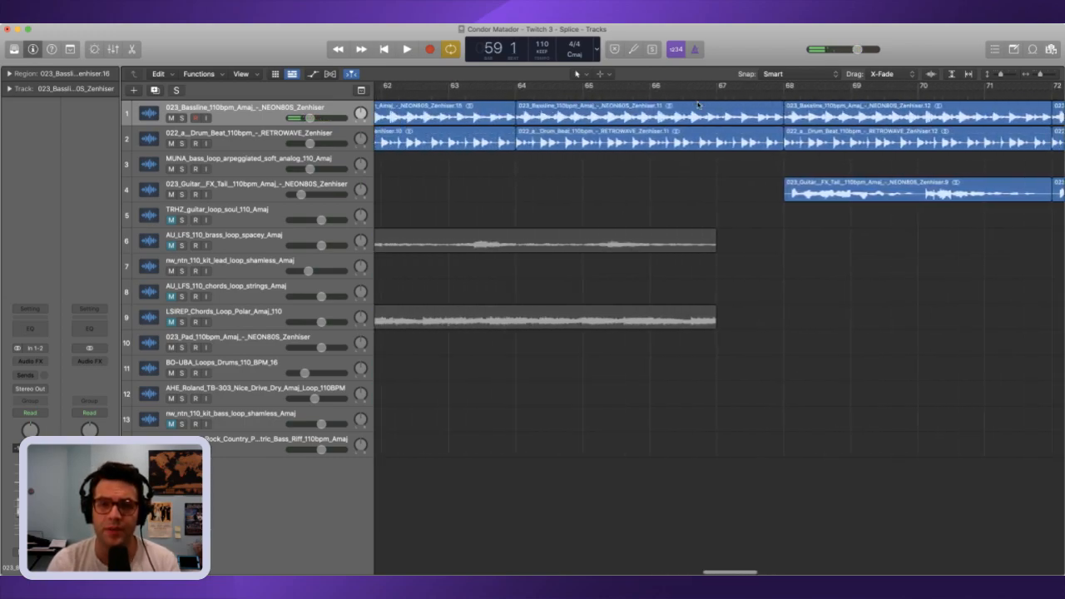
key("space")
scroll(697, 106, "left", 4)
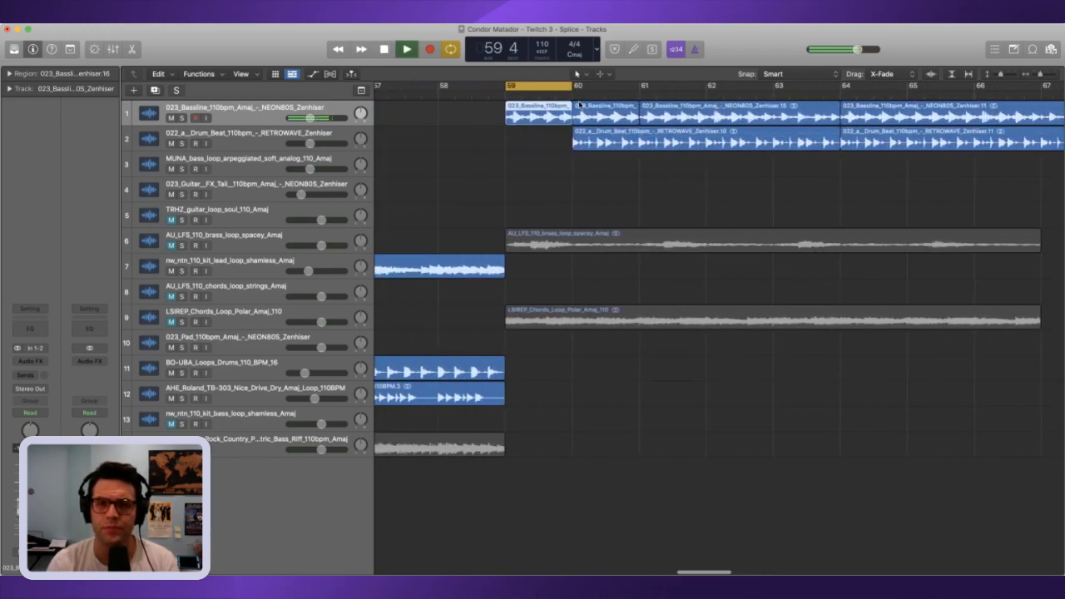
key("space")
key("space")
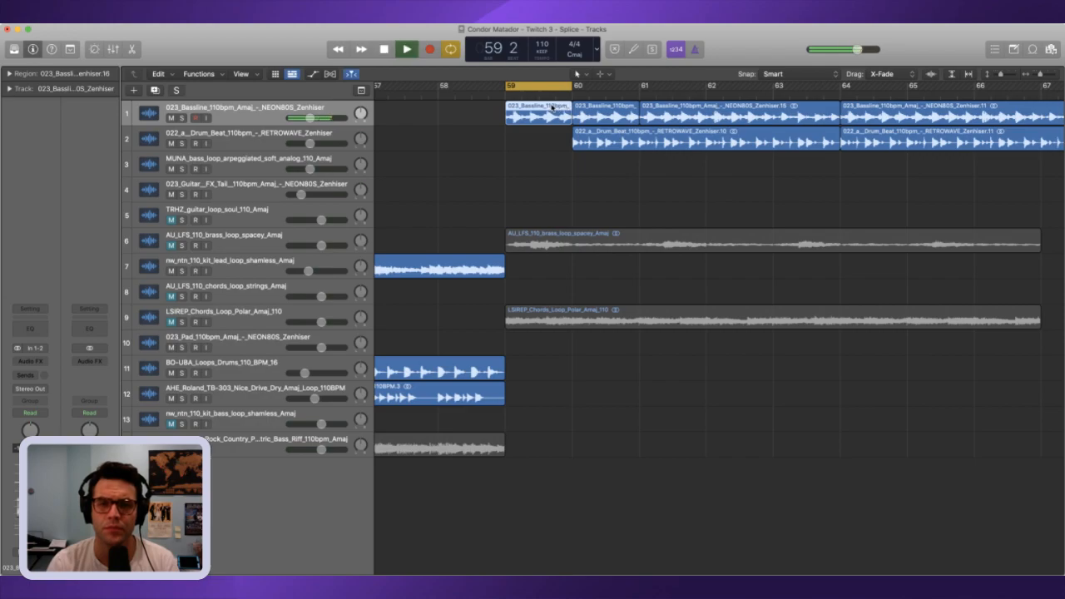
key("space")
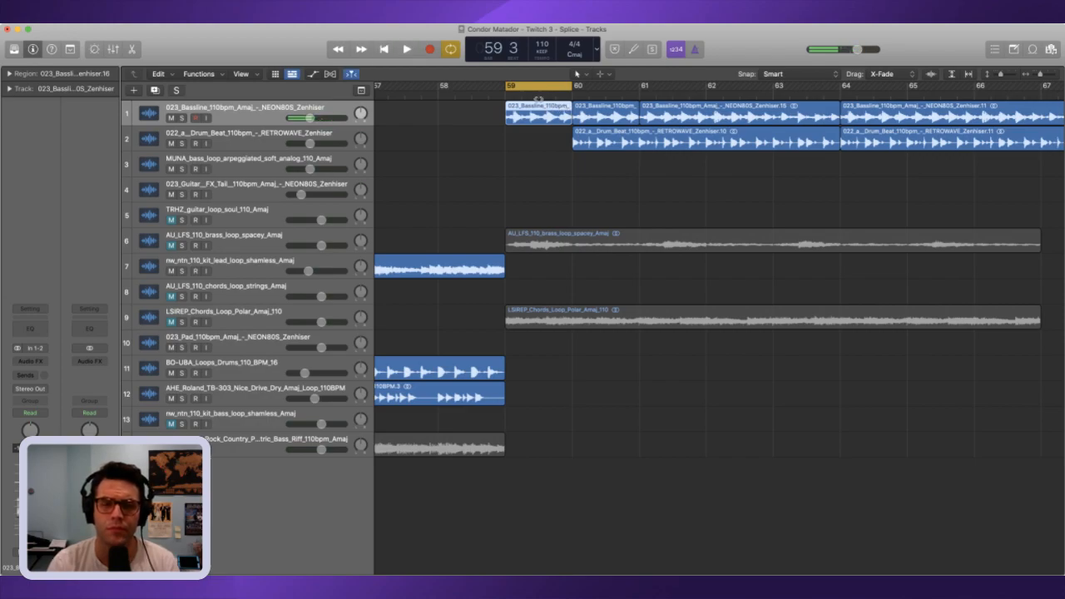
- Replace the second half of the bassline in bar 59 with a copy of its first half, and audition it
left_click(551, 134)
left_click(551, 122)
key("super+t")
key("Delete")
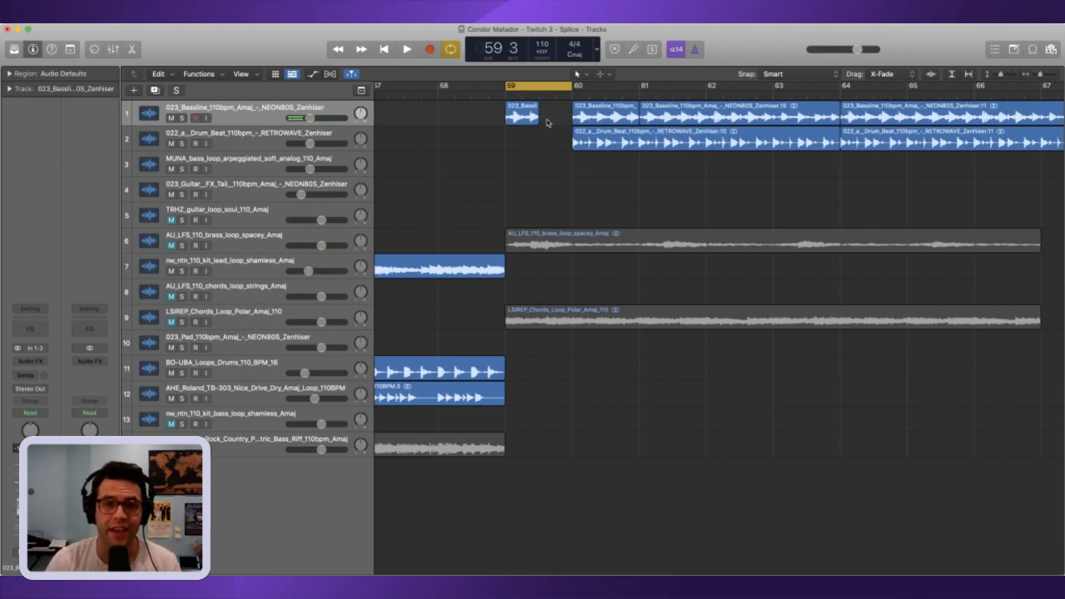
left_click(536, 120)
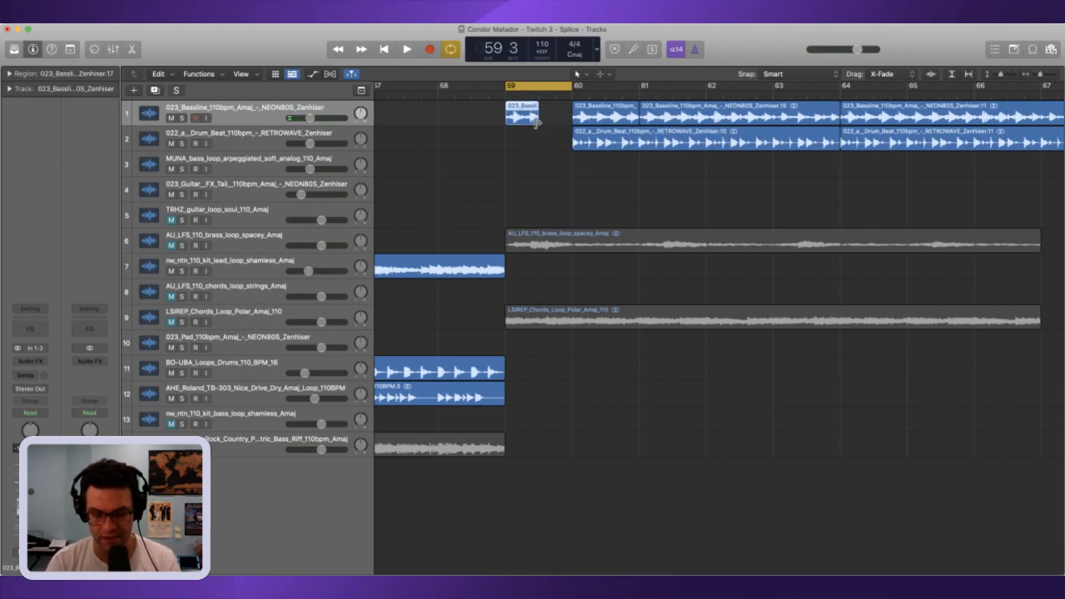
key("super+v")
key("space")
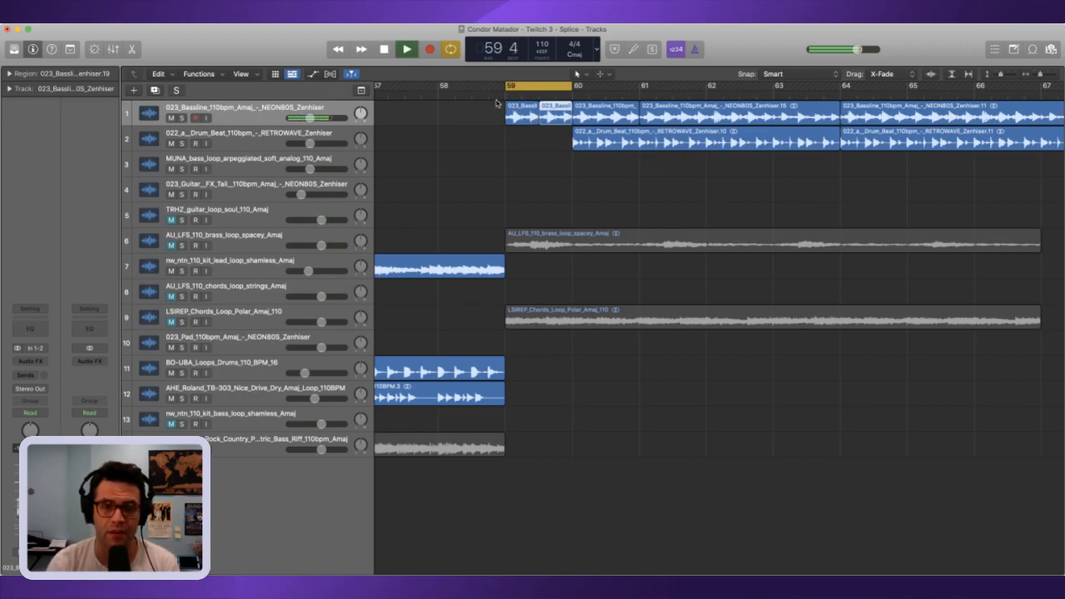
key("space")
- Turn off the cycle range and play the edited bassline from bar 59 into the drum entry
key("c")
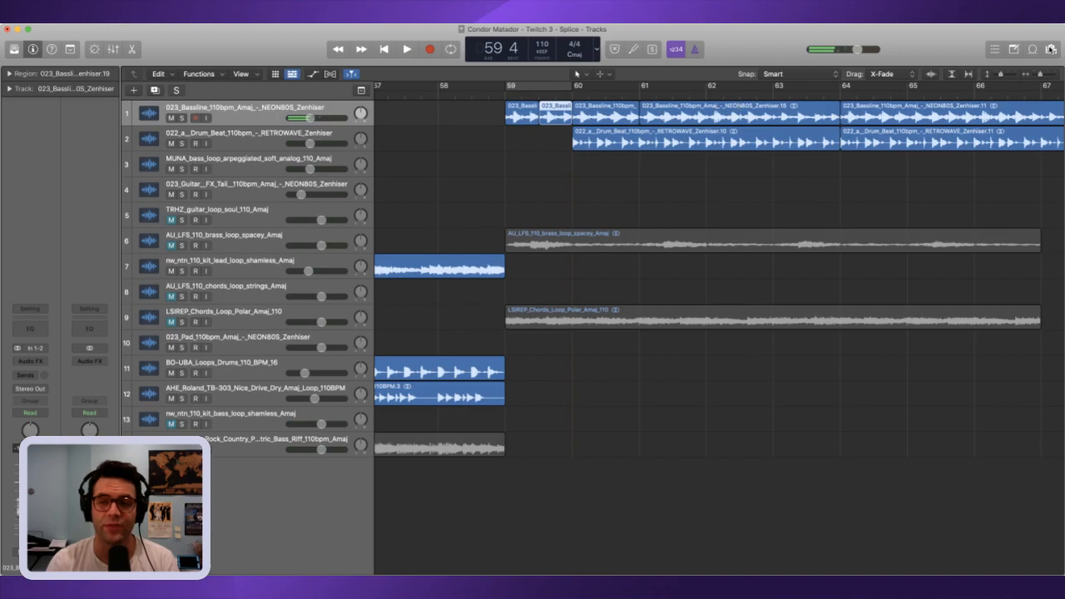
key("c")
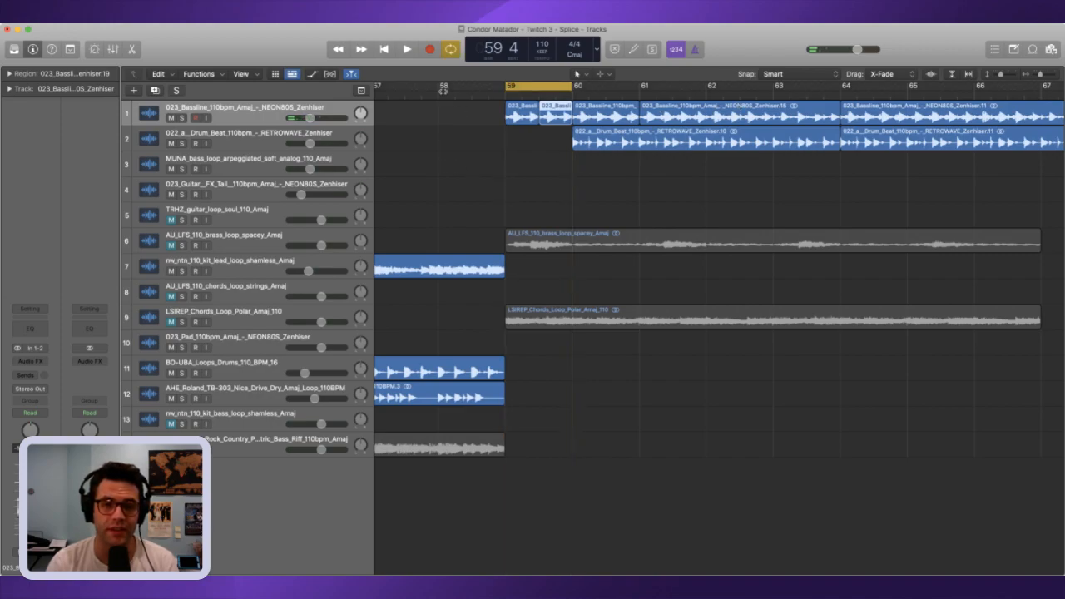
left_click(537, 89)
key("space")
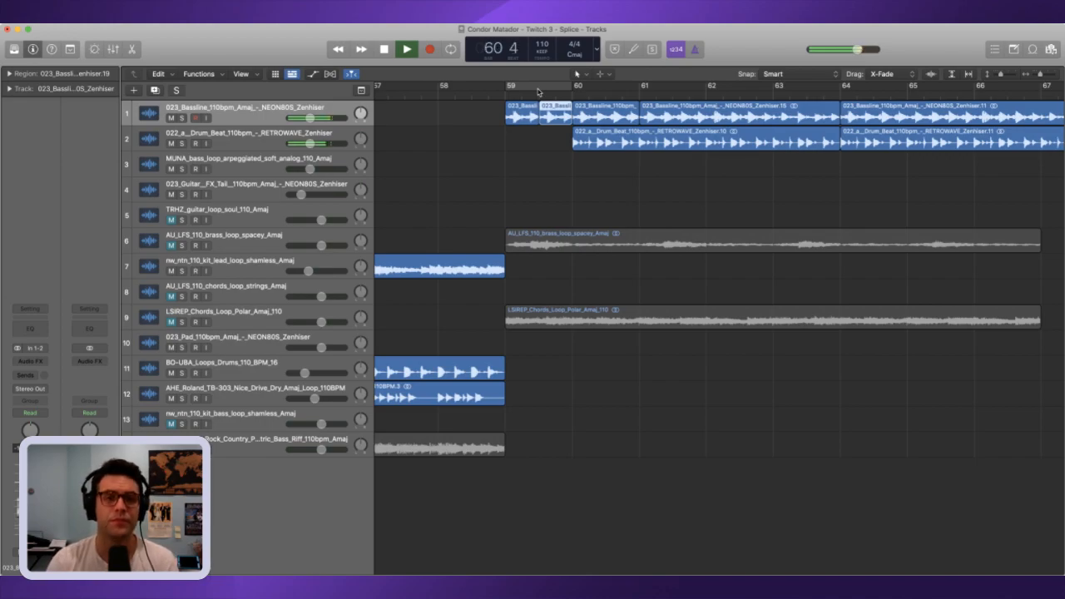
key("space")
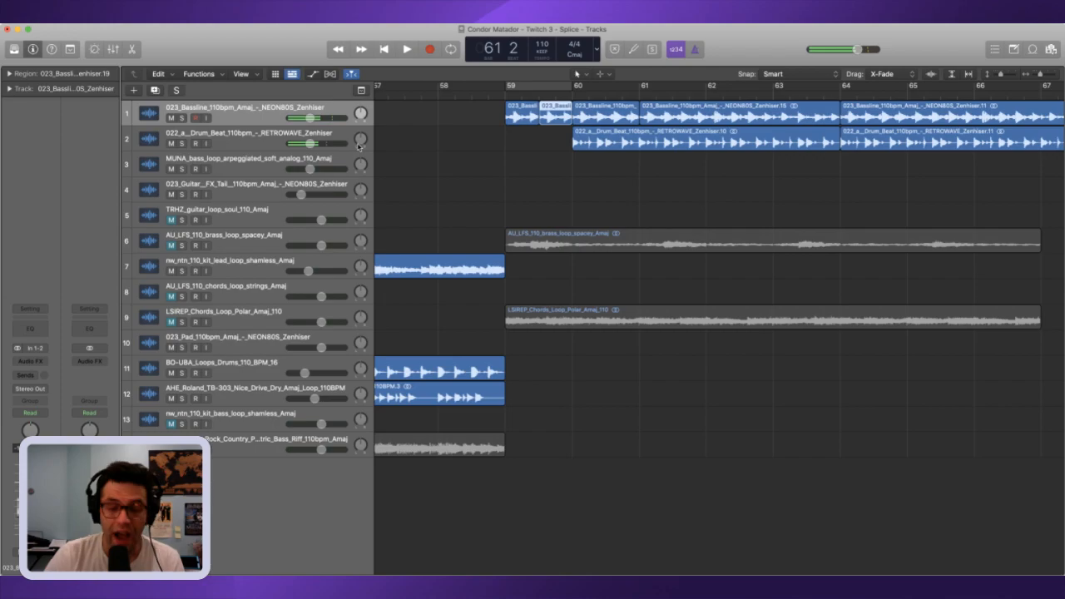
- Play the lead section through the new bassline fill to bar 61, clearing the region selection
left_click_drag(1040, 75, 1002, 75)
key("space")
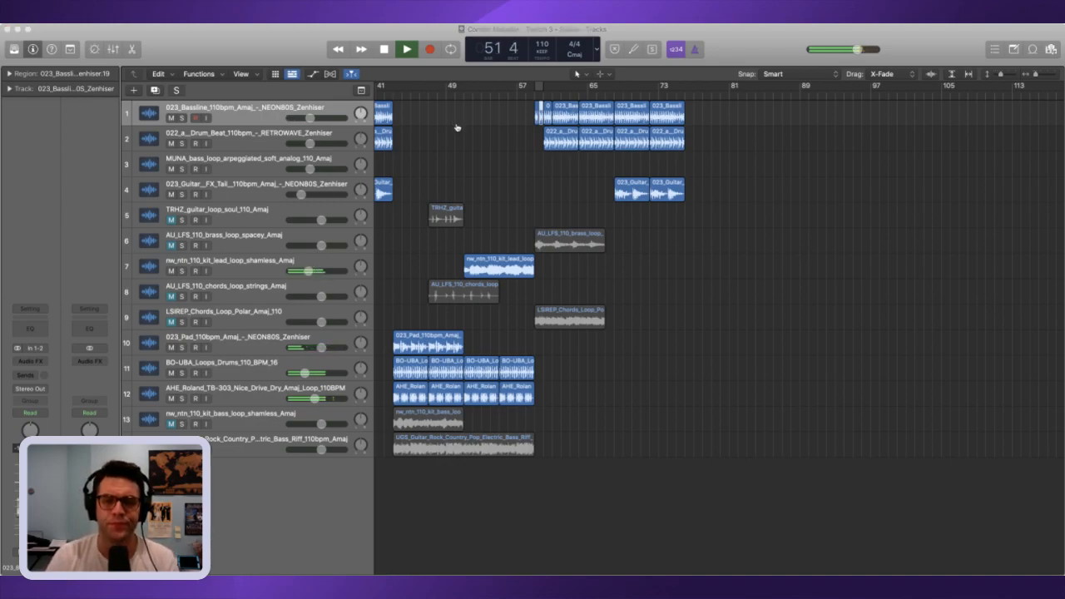
left_click(947, 195)
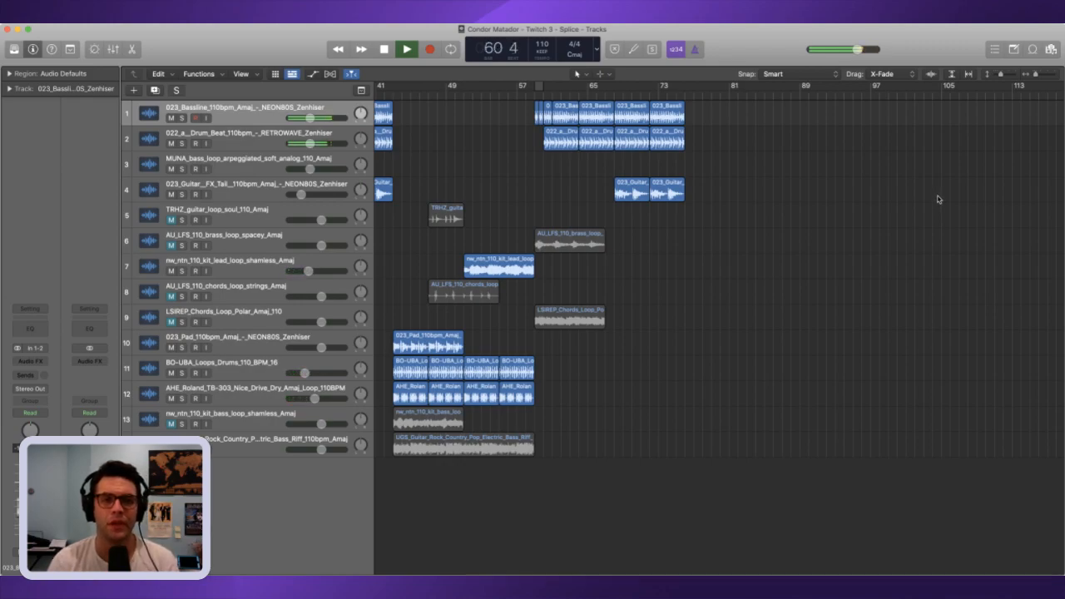
key("space")
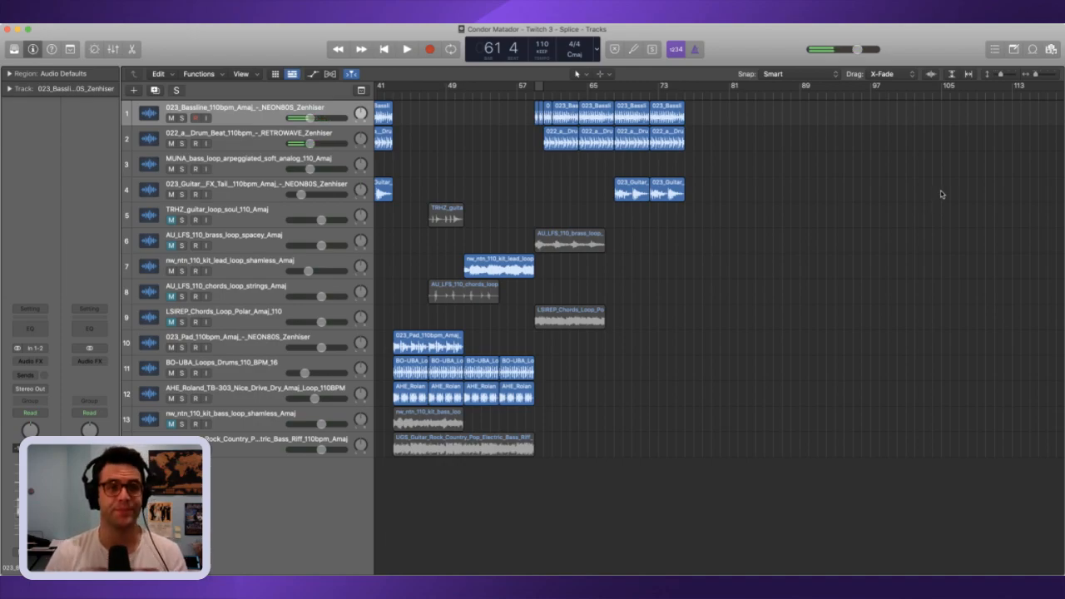